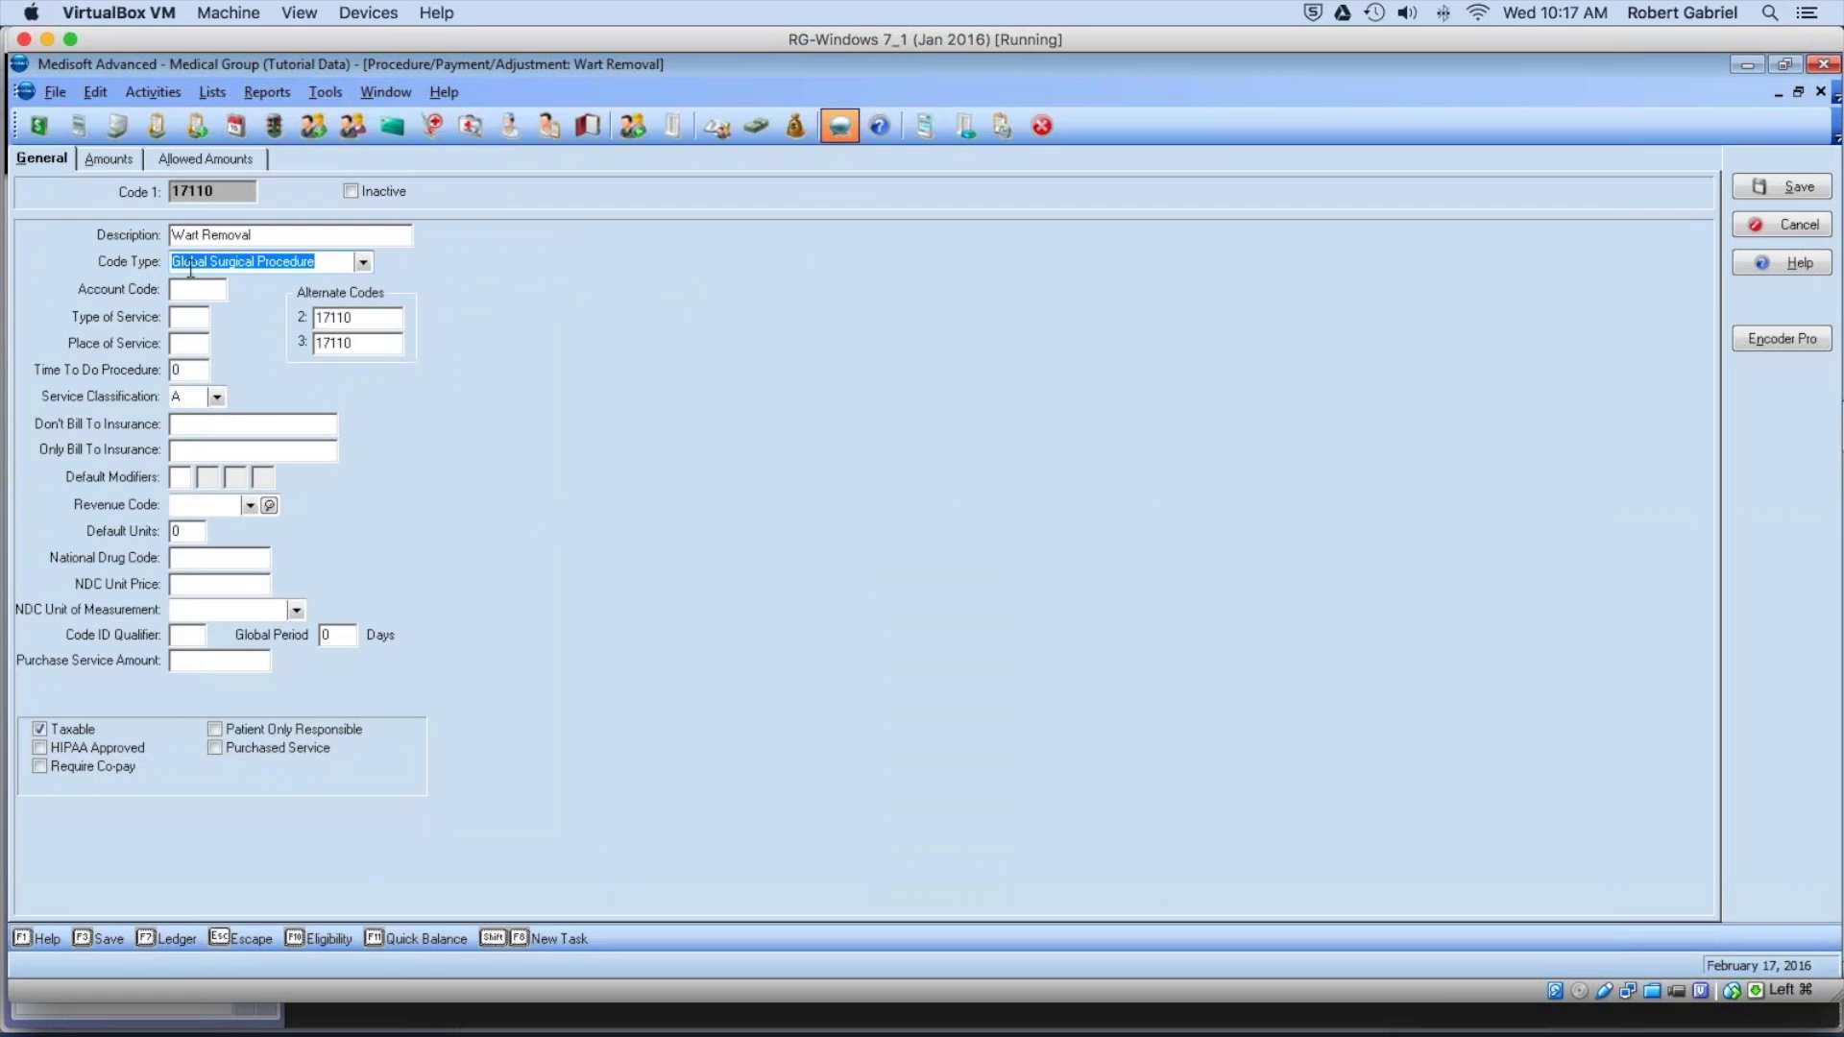
Save the Wart Removal procedure code and close the procedure list.
{"action": "left_click", "coordinate": [1787, 187]}
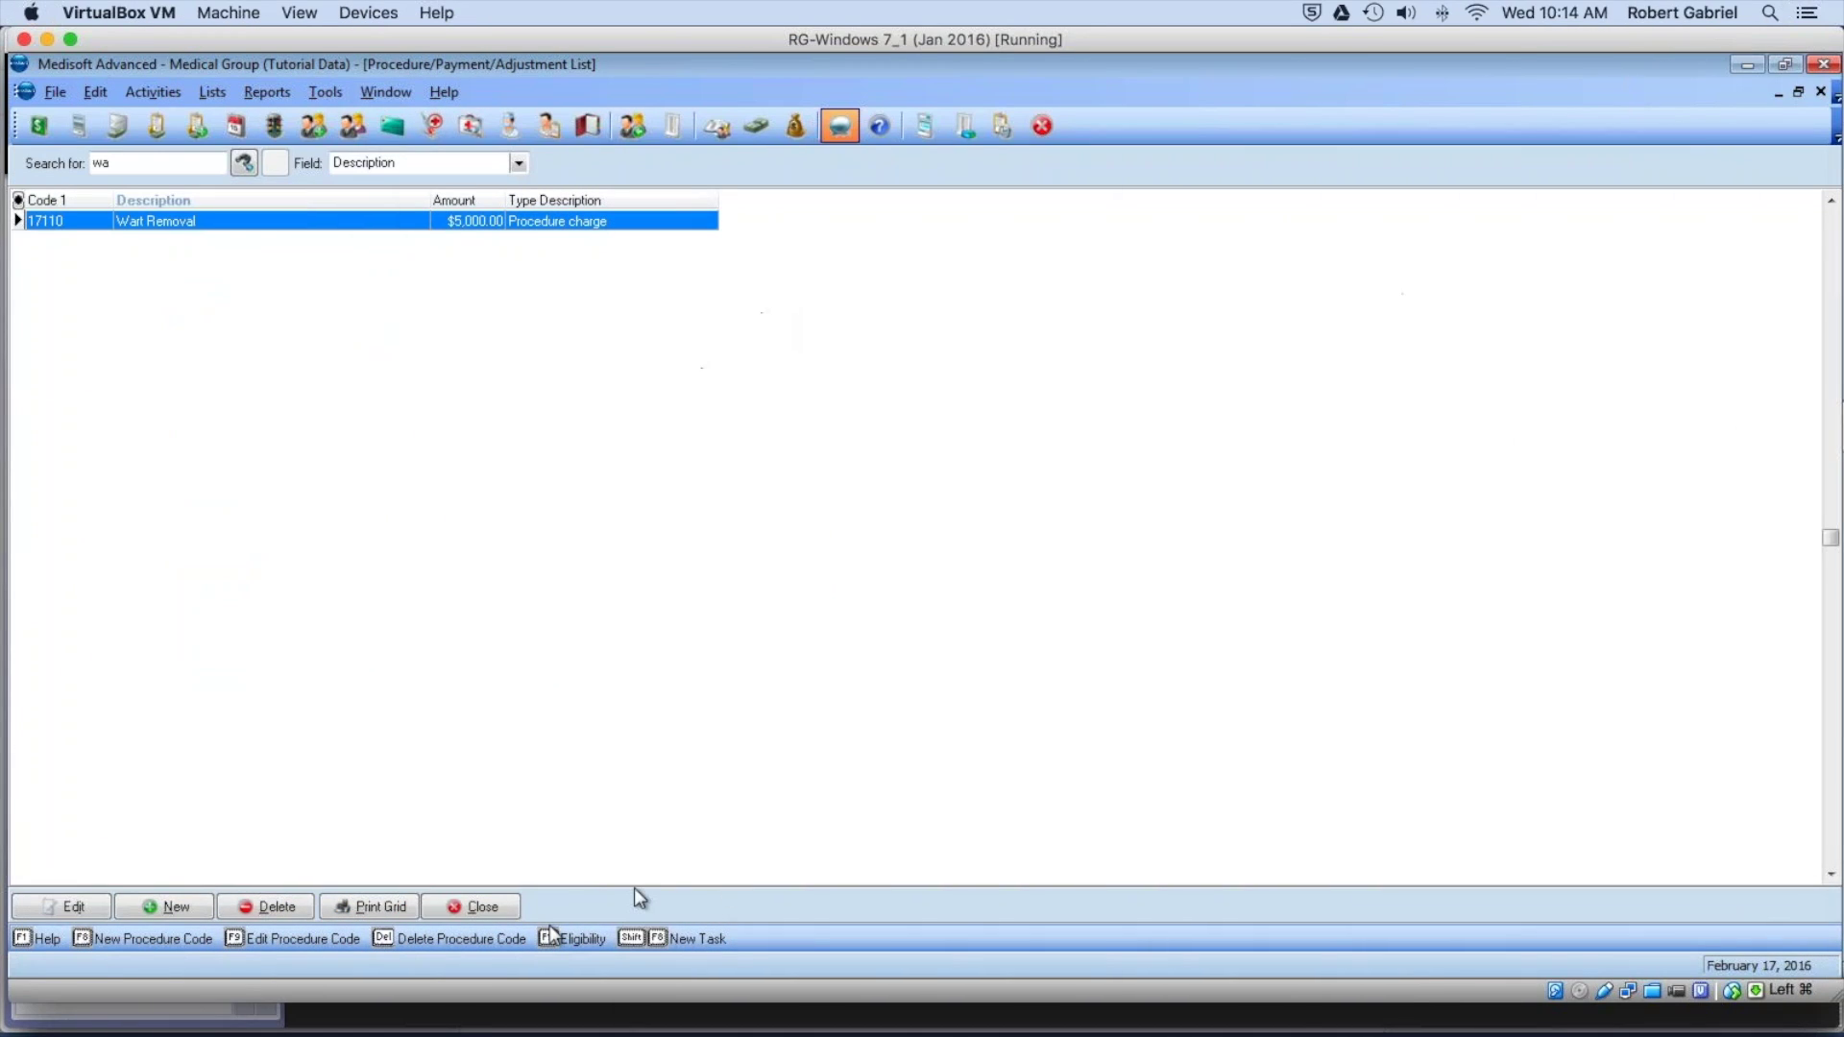
{"action": "left_click", "coordinate": [459, 907]}
Open Transaction Entry and bring up the patient's Back Pain case for editing.
{"action": "left_click", "coordinate": [36, 130]}
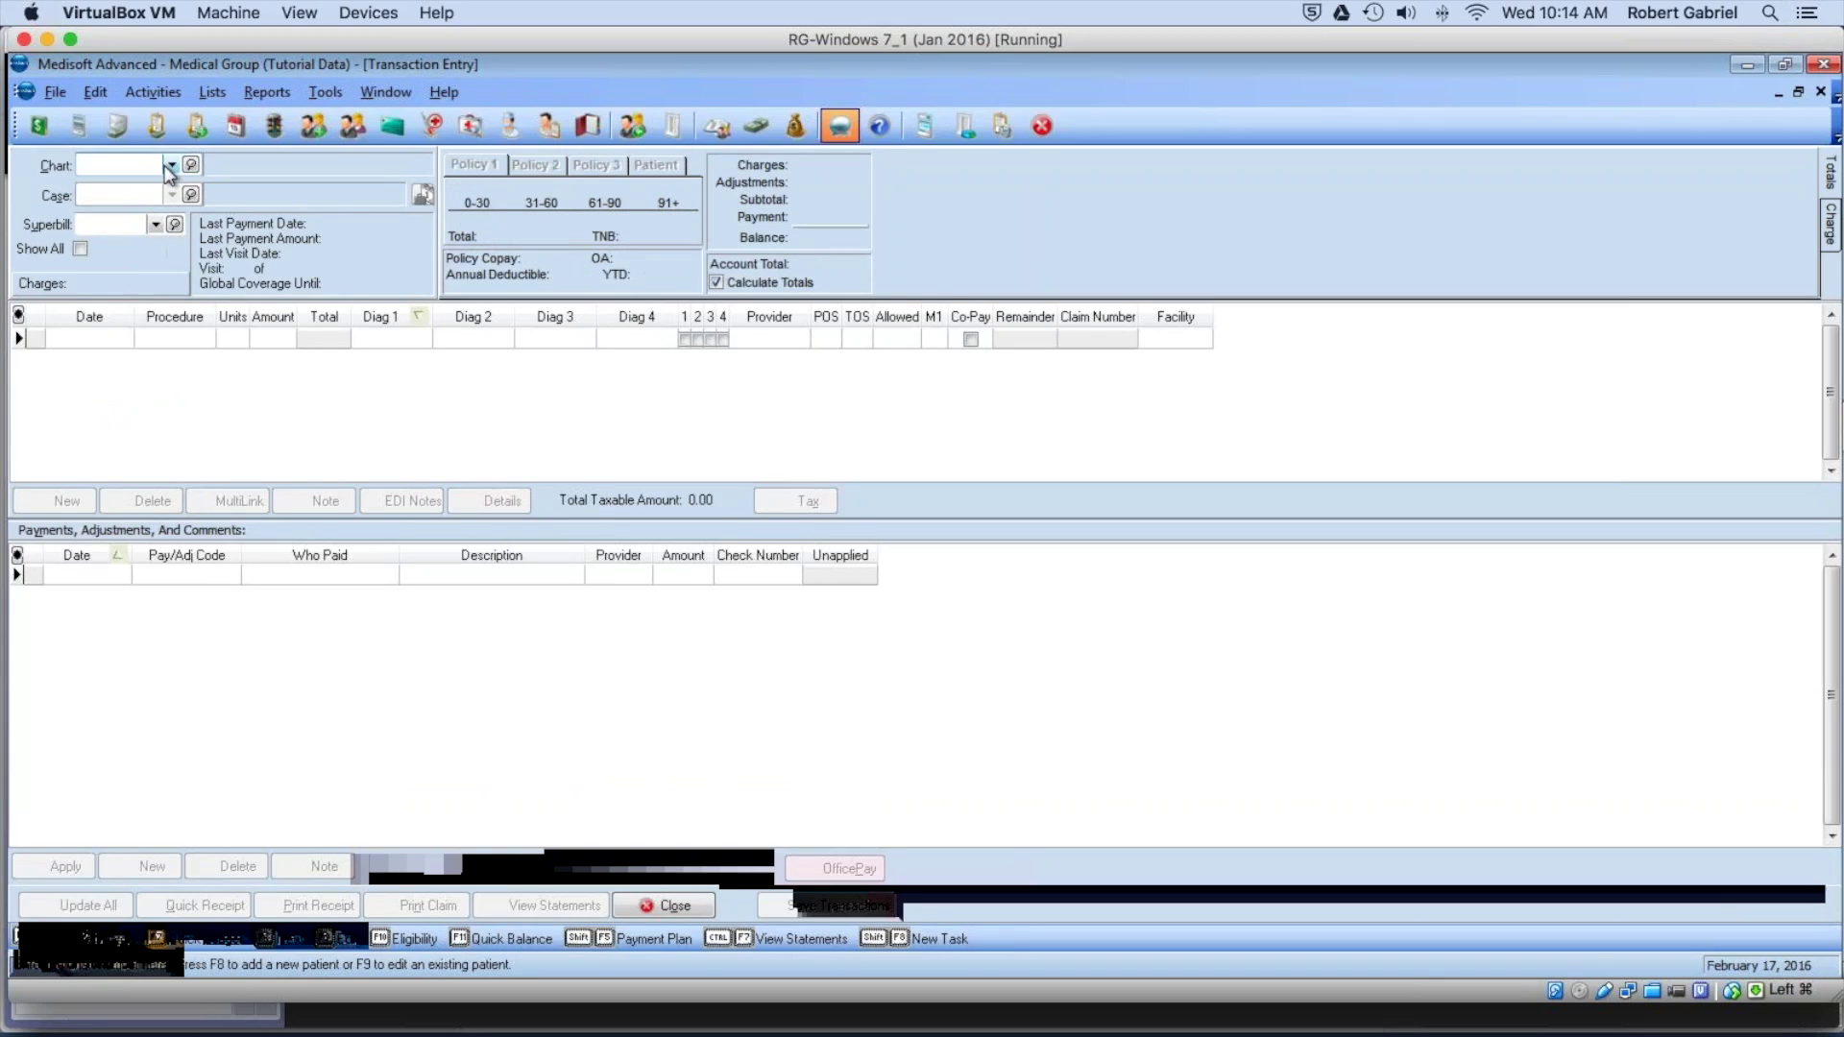
{"action": "left_click", "coordinate": [171, 166]}
{"action": "left_click", "coordinate": [170, 209]}
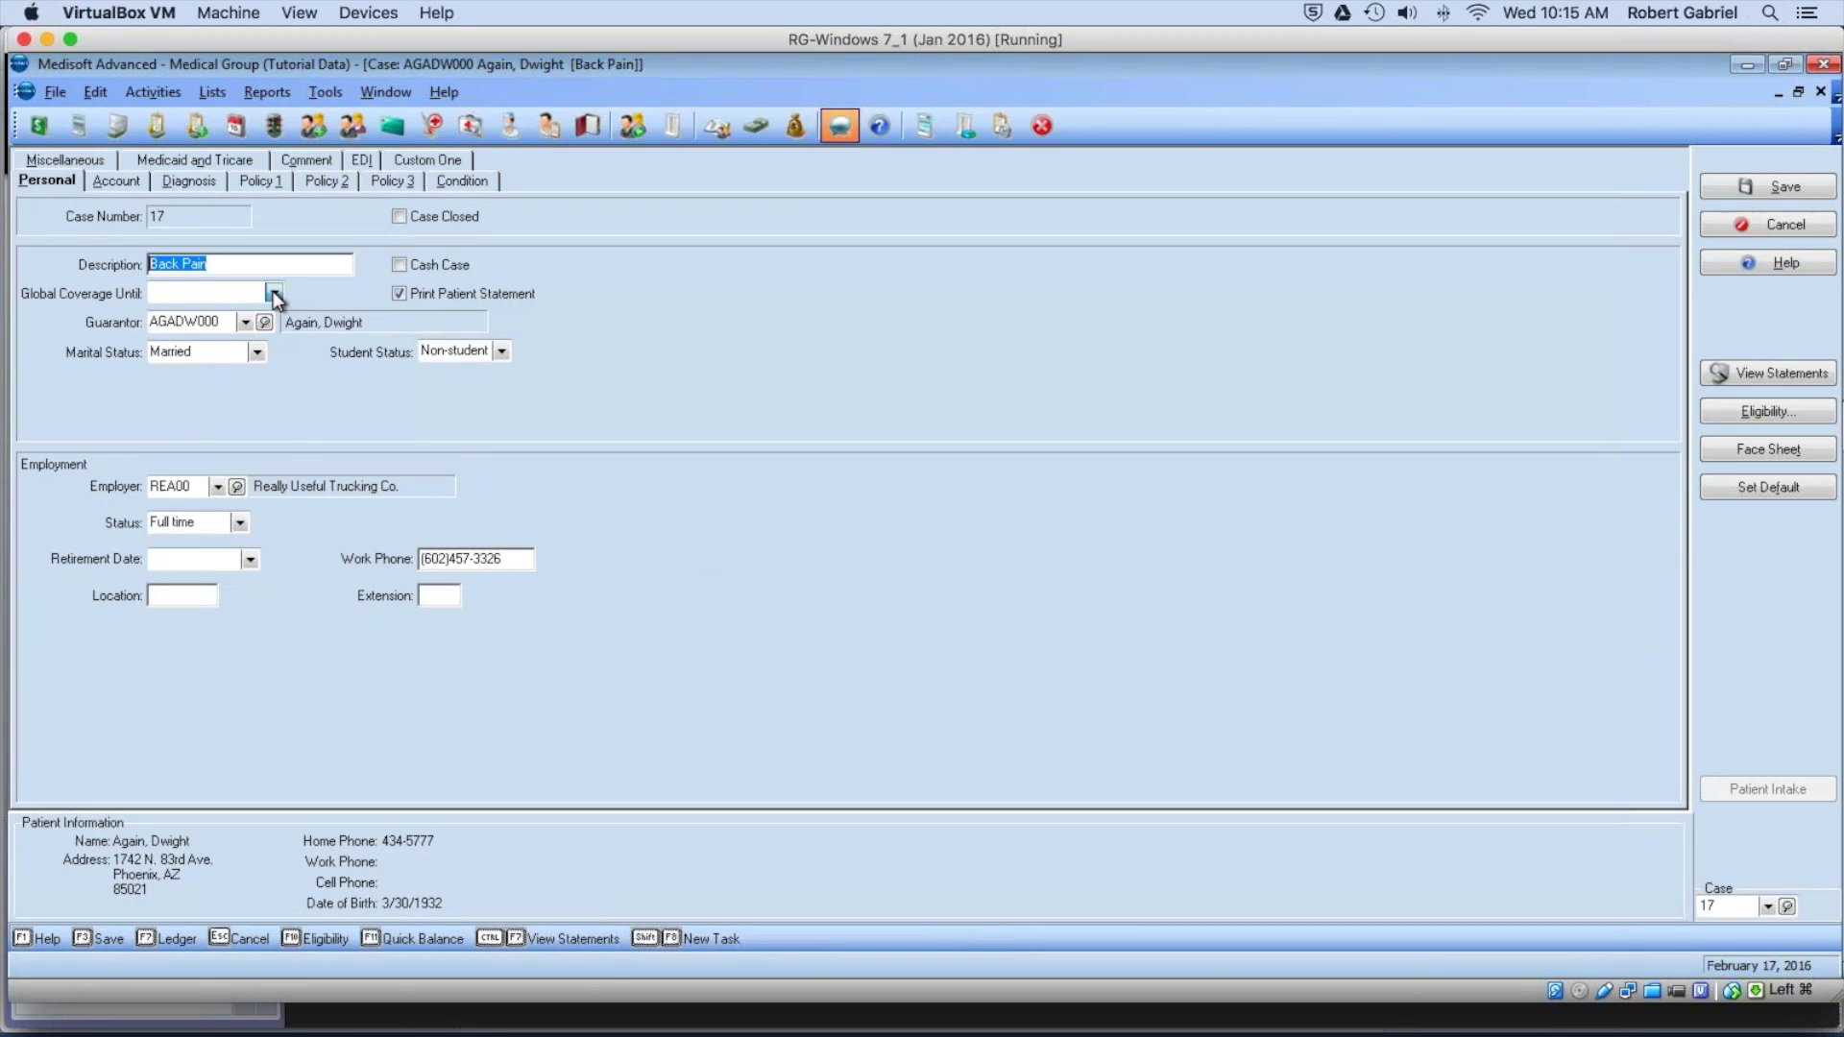
Set the case's Global Coverage Until date to 5/17/2016 and save the case.
{"action": "left_click", "coordinate": [273, 292]}
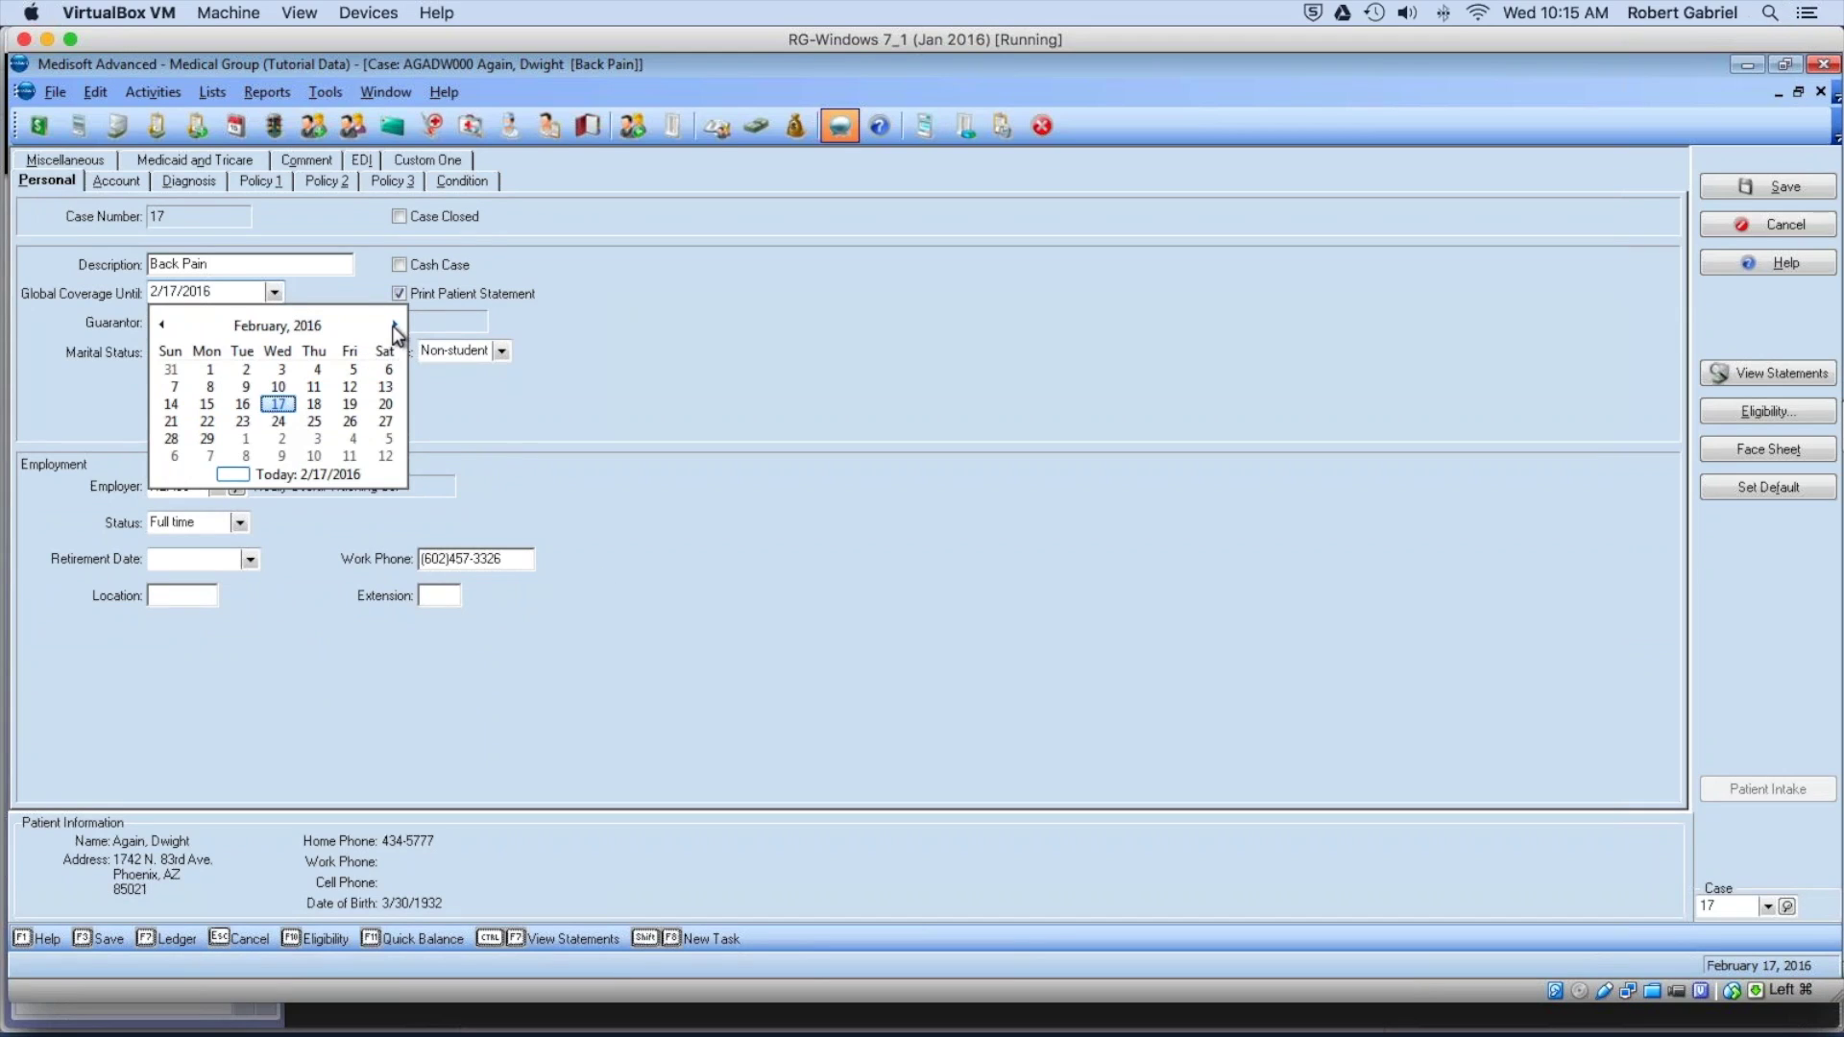
{"action": "left_click", "coordinate": [153, 290]}
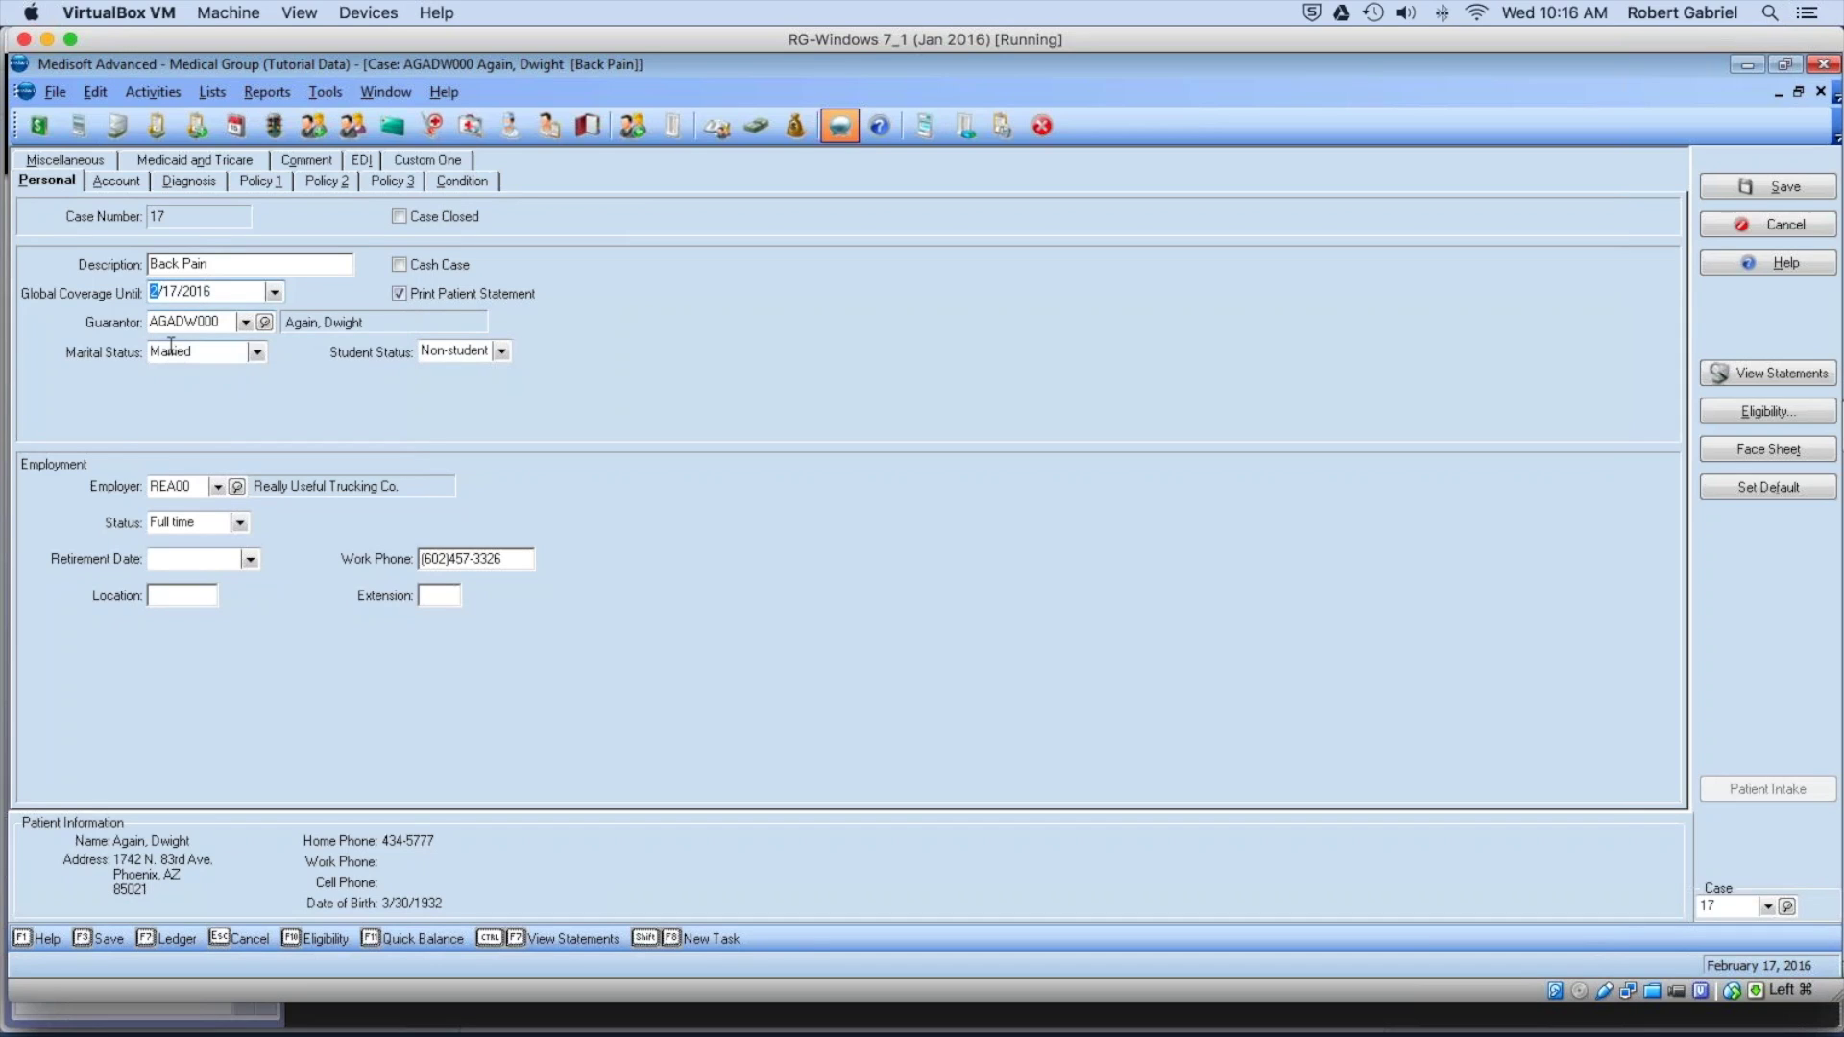
{"action": "type", "text": "5"}
{"action": "left_click", "coordinate": [1750, 195]}
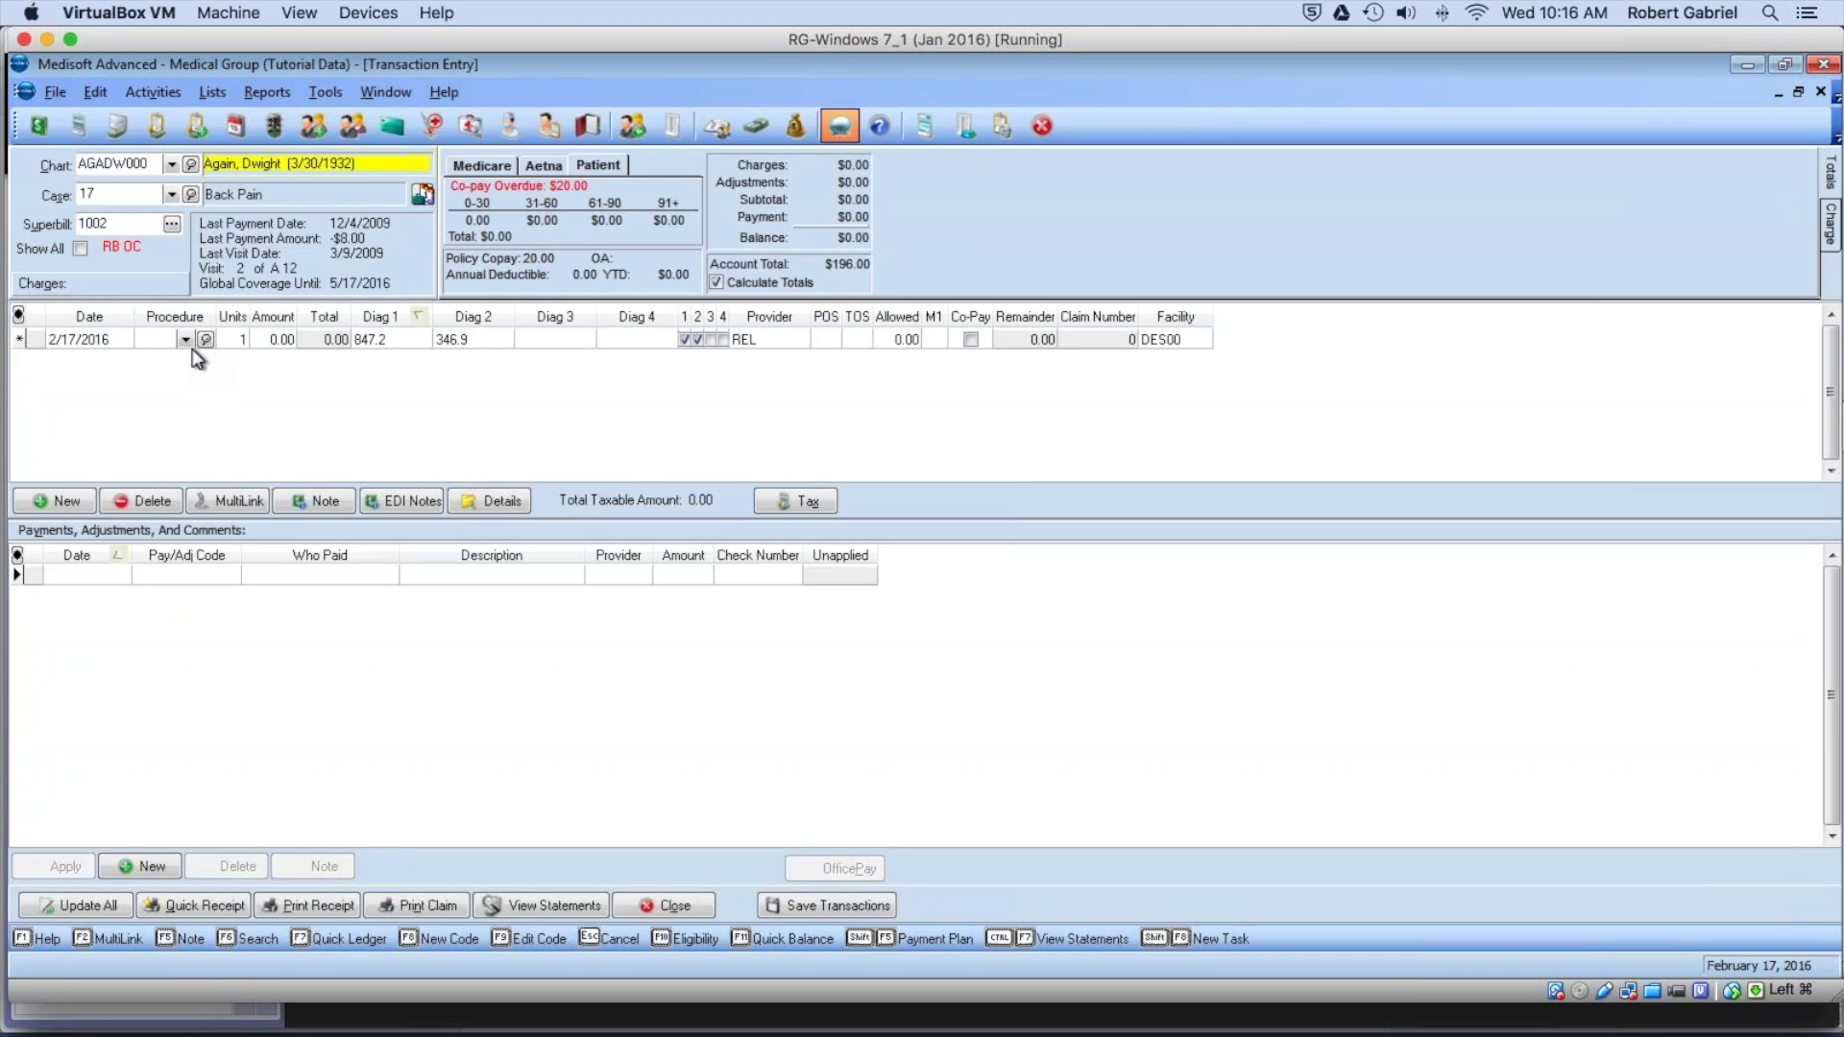
Enter a charge for procedure 17110 with an amount of 5000 and acknowledge the Global Coverage notice.
{"action": "type", "text": "1"}
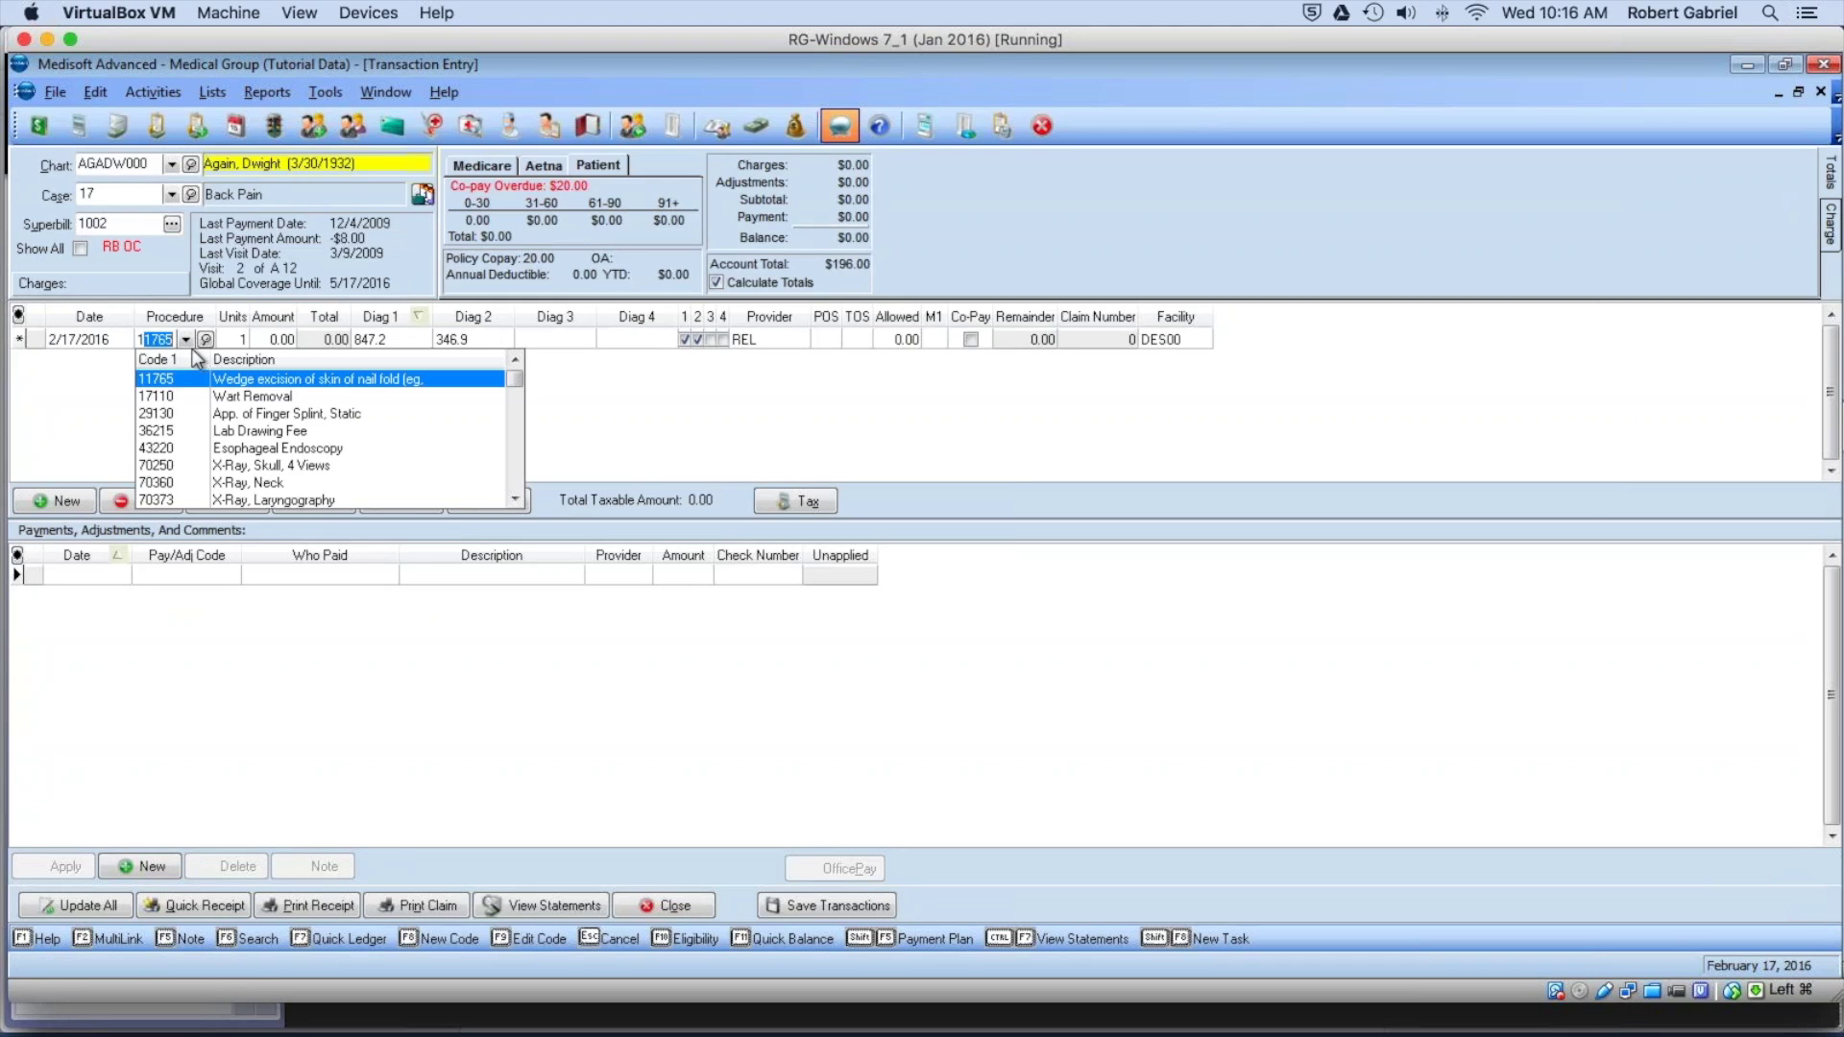
{"action": "type", "text": "7110"}
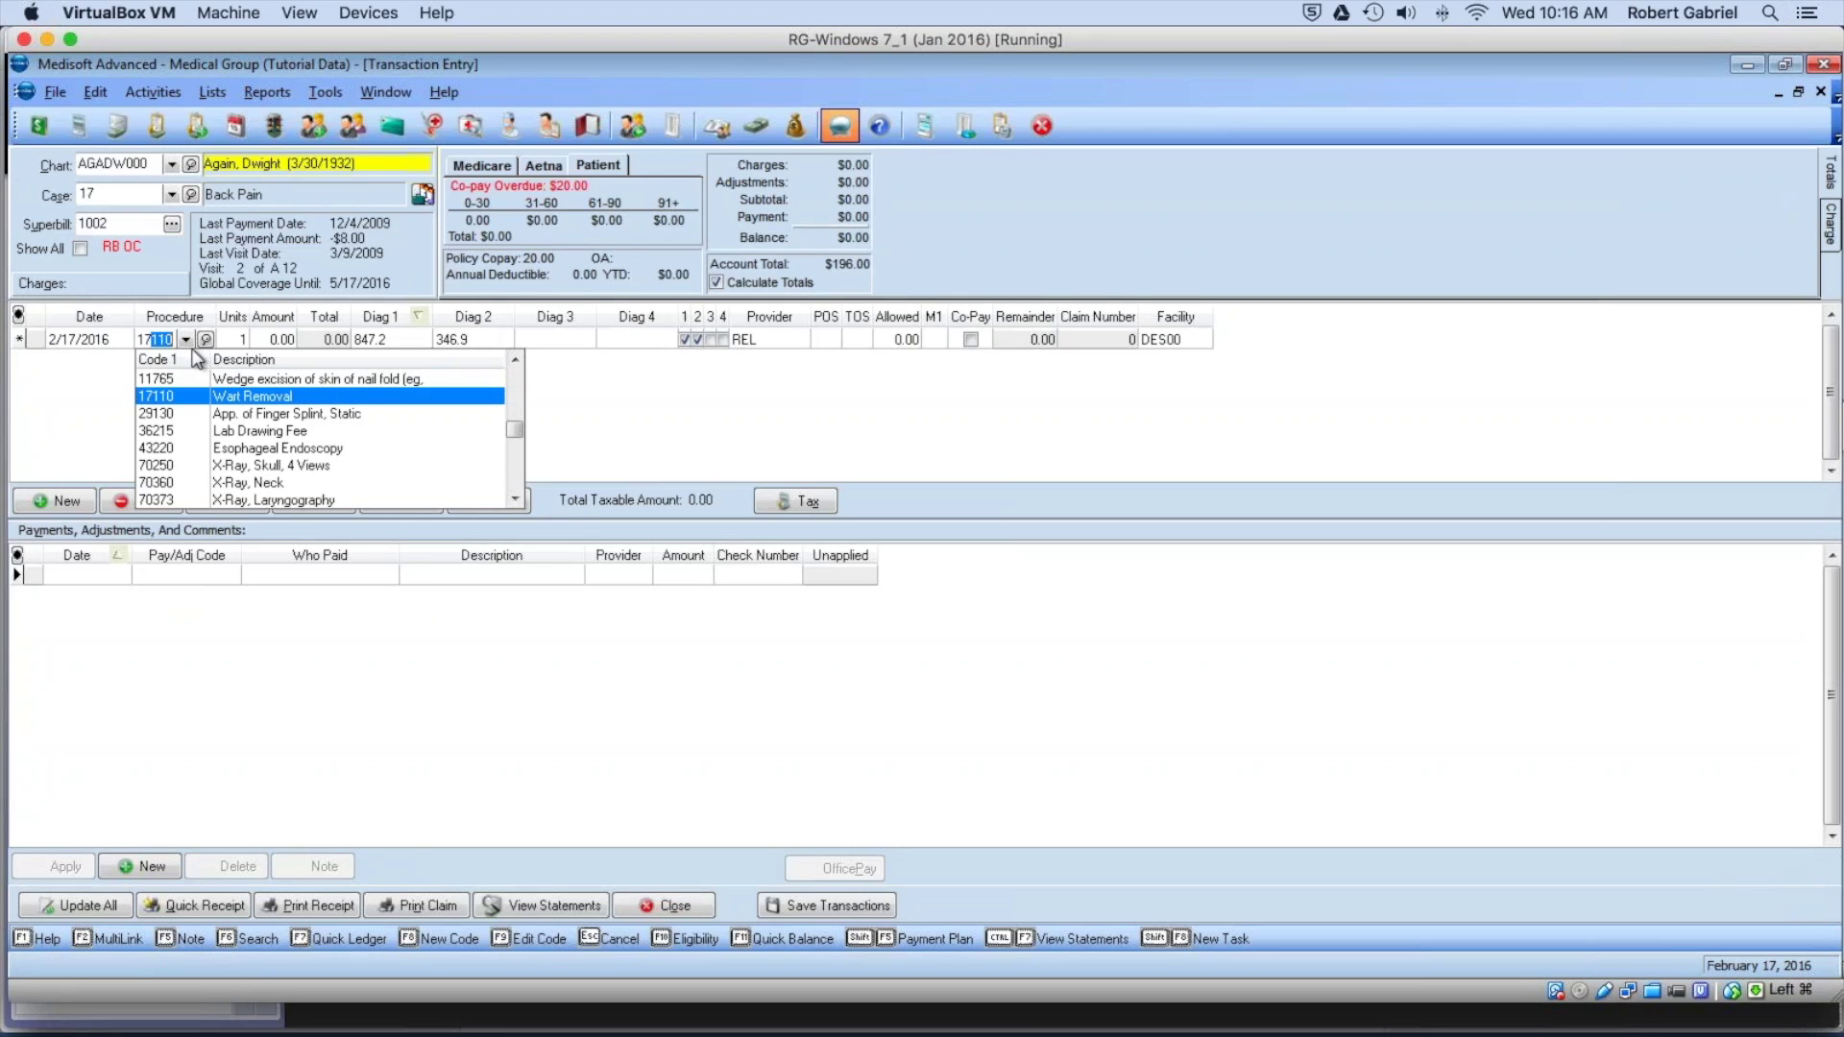
{"action": "left_click", "coordinate": [254, 396]}
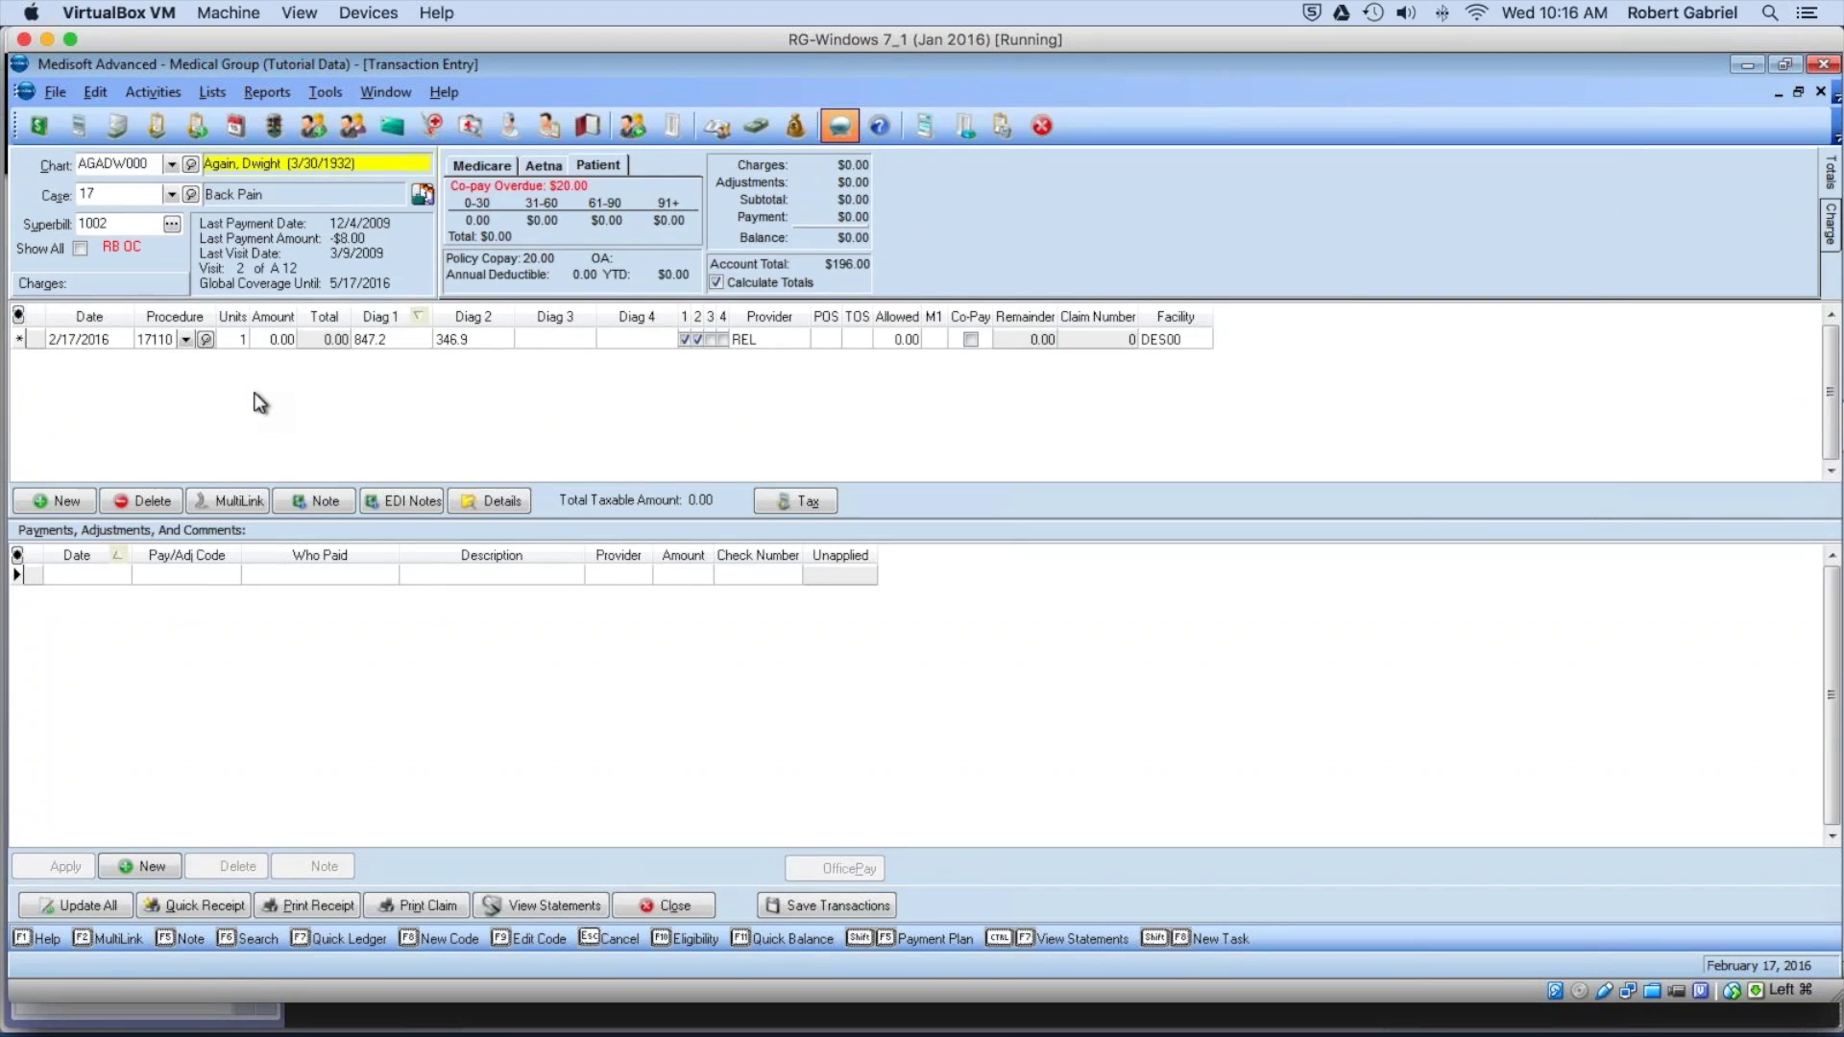
{"action": "key", "text": "Tab"}
{"action": "key", "text": "Tab"}
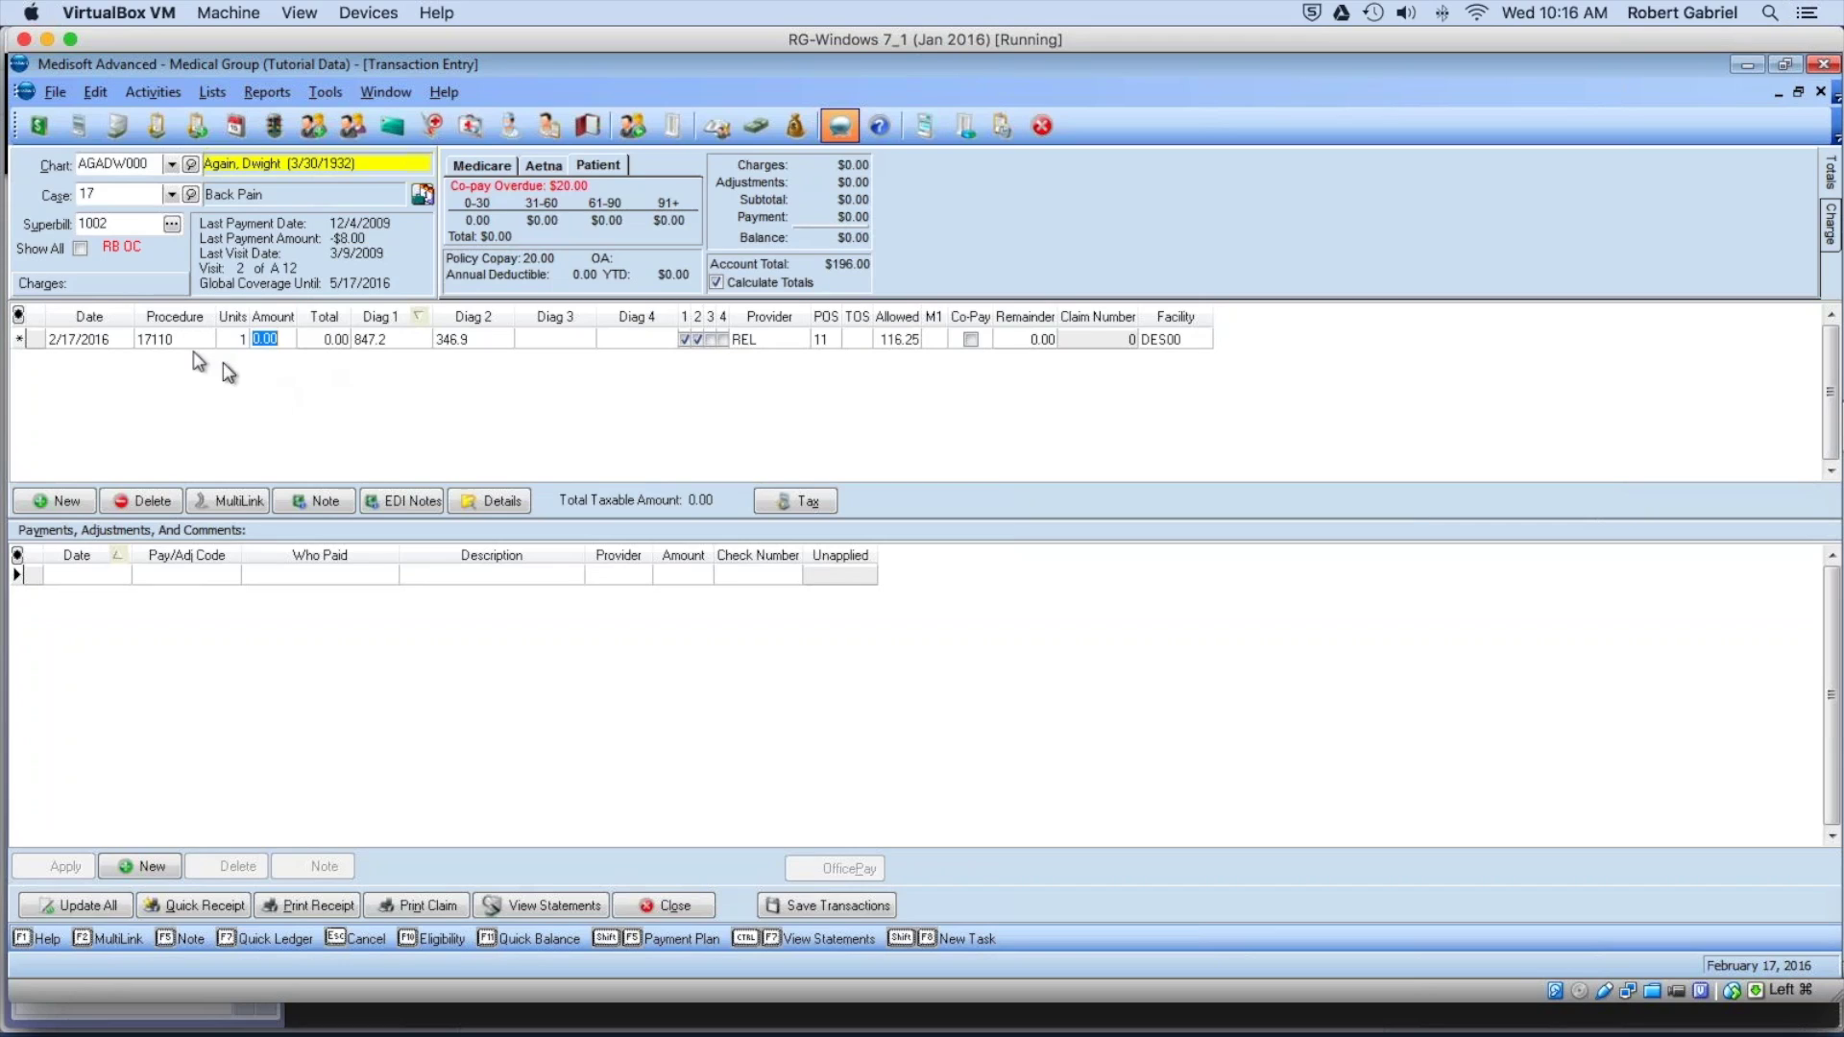
{"action": "type", "text": "5000"}
{"action": "key", "text": "Tab"}
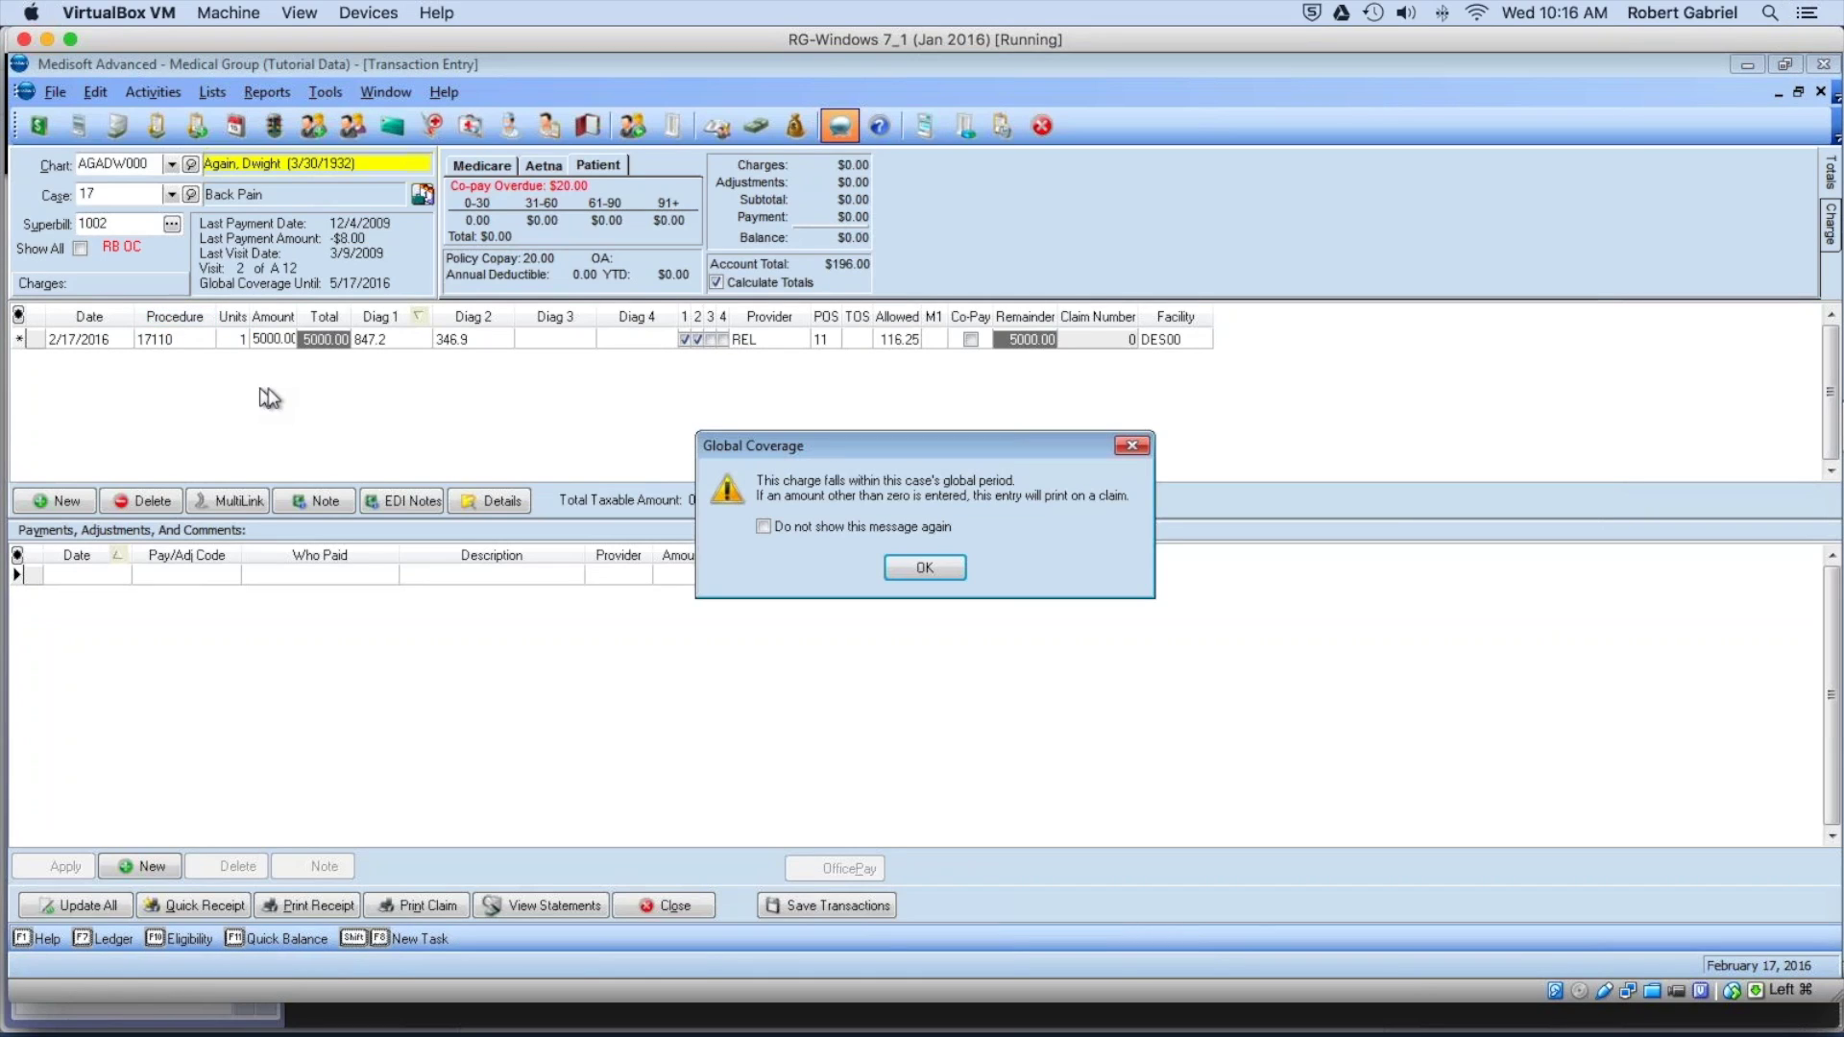
{"action": "left_click", "coordinate": [936, 574]}
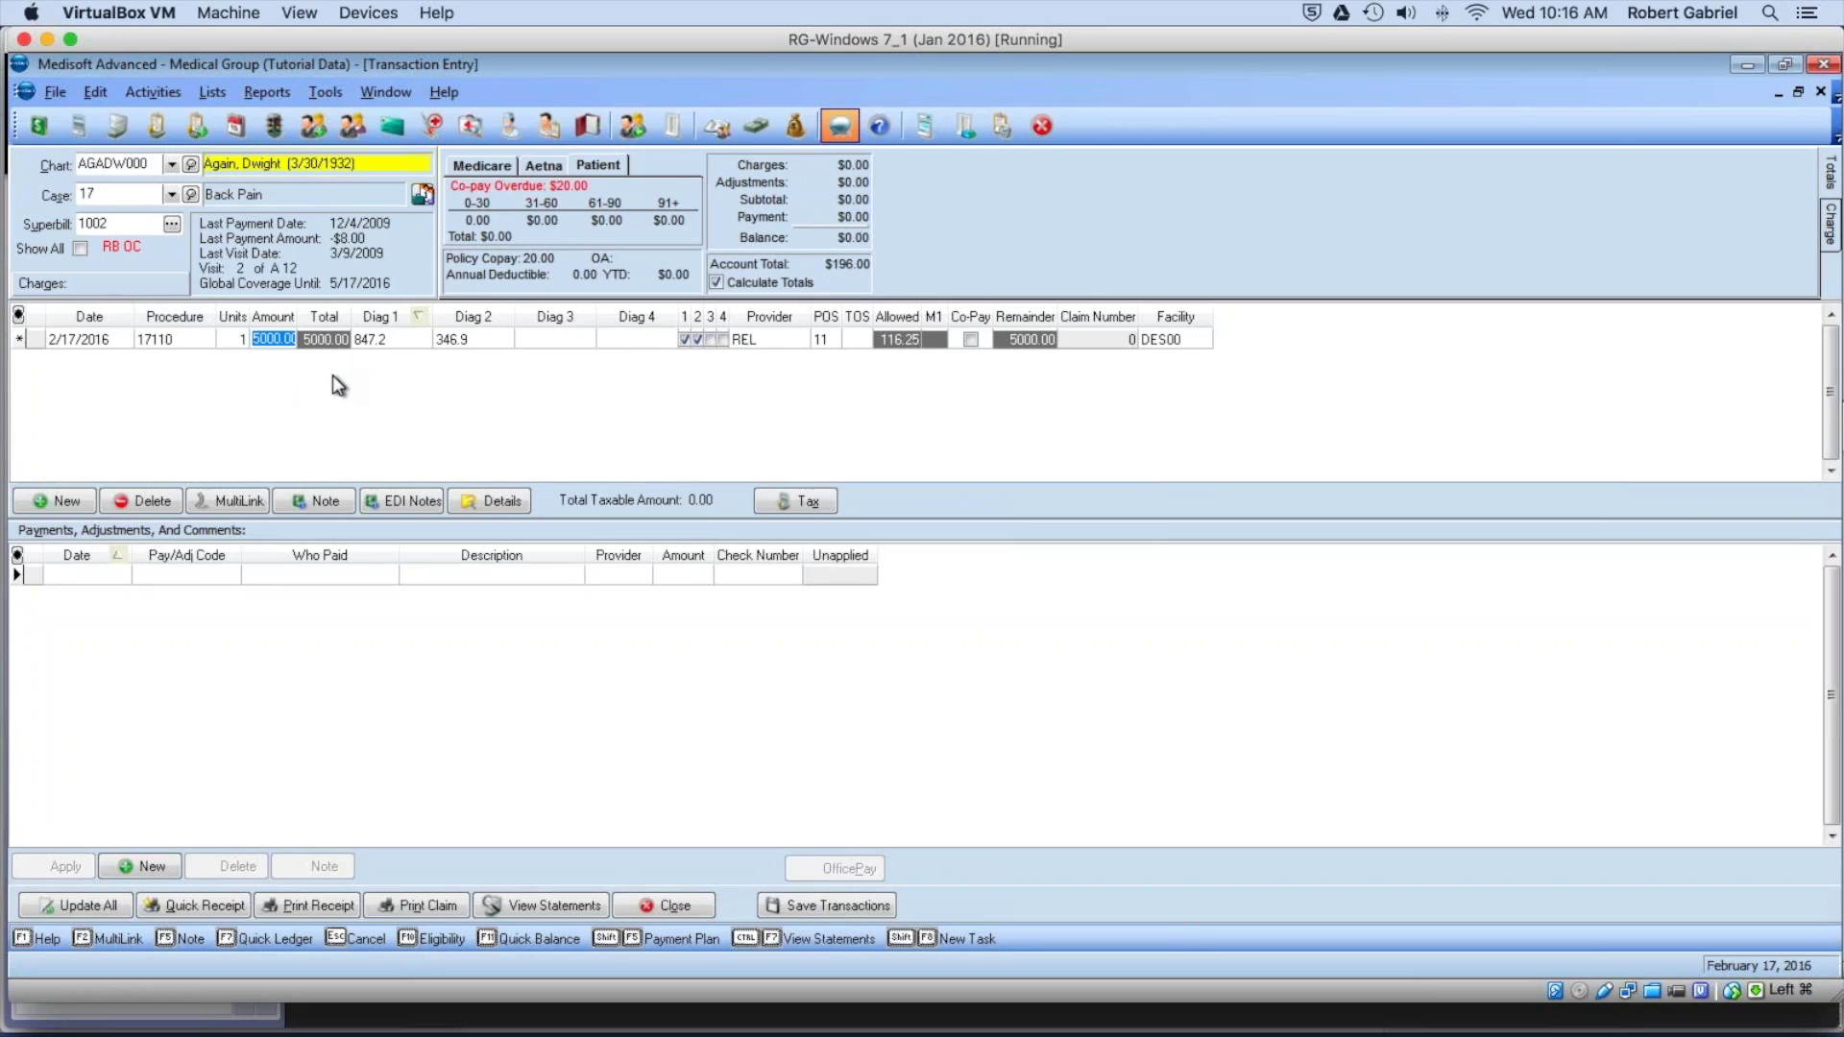
Edit procedure 17110 from the charge line and change its code type to Global Surgical Procedure.
{"action": "right_click", "coordinate": [170, 342]}
{"action": "left_click", "coordinate": [205, 373]}
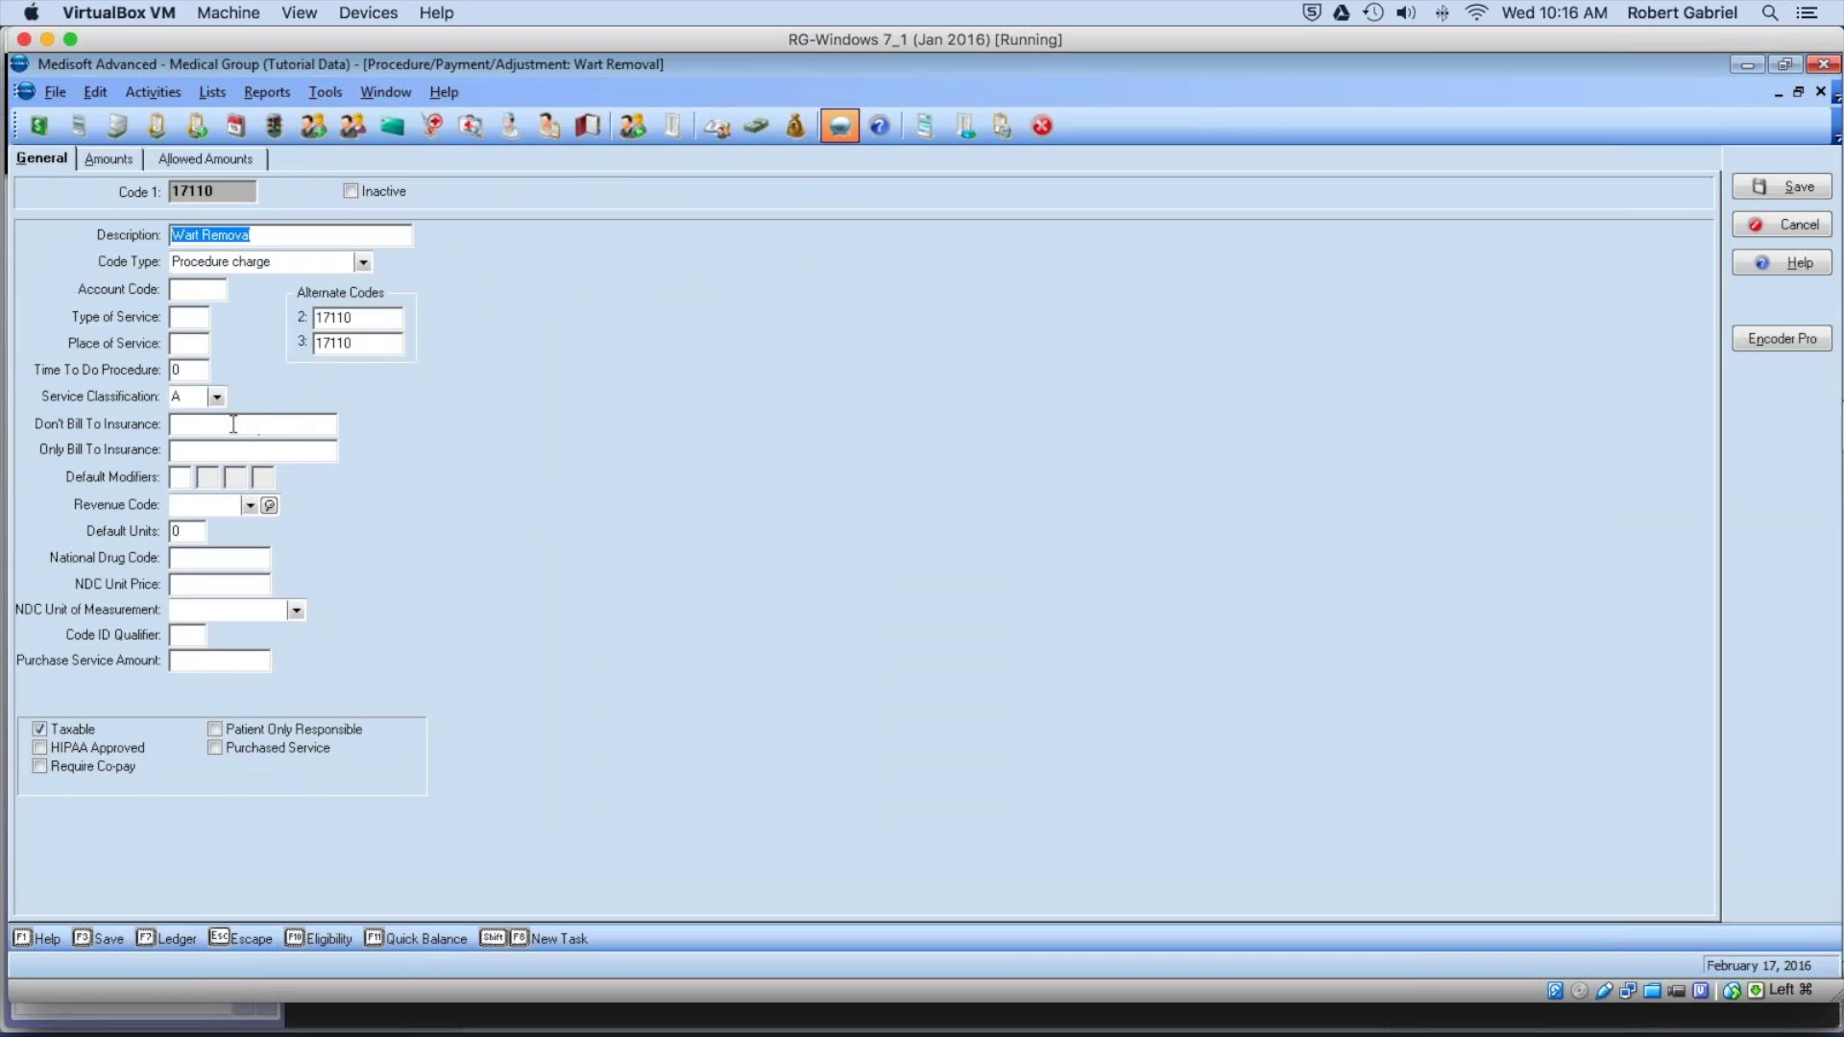
{"action": "left_click", "coordinate": [217, 398]}
{"action": "left_click", "coordinate": [219, 402]}
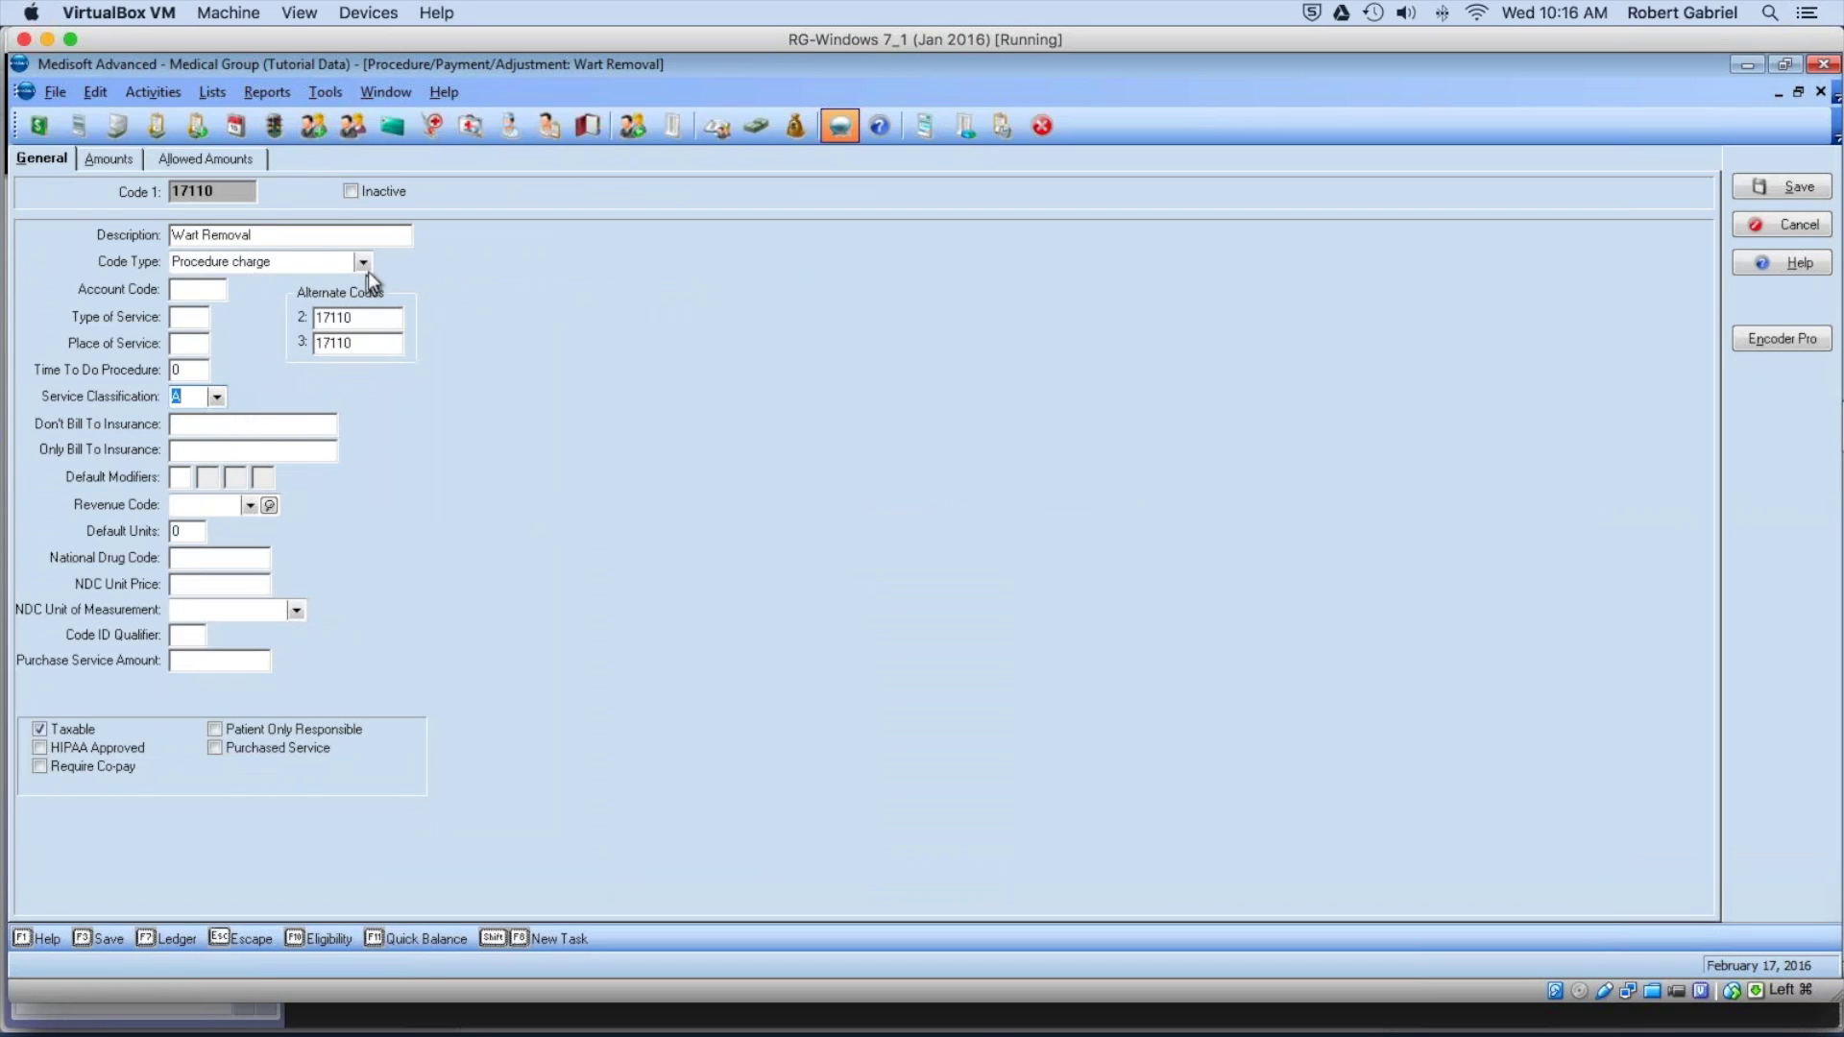
{"action": "left_click", "coordinate": [365, 264]}
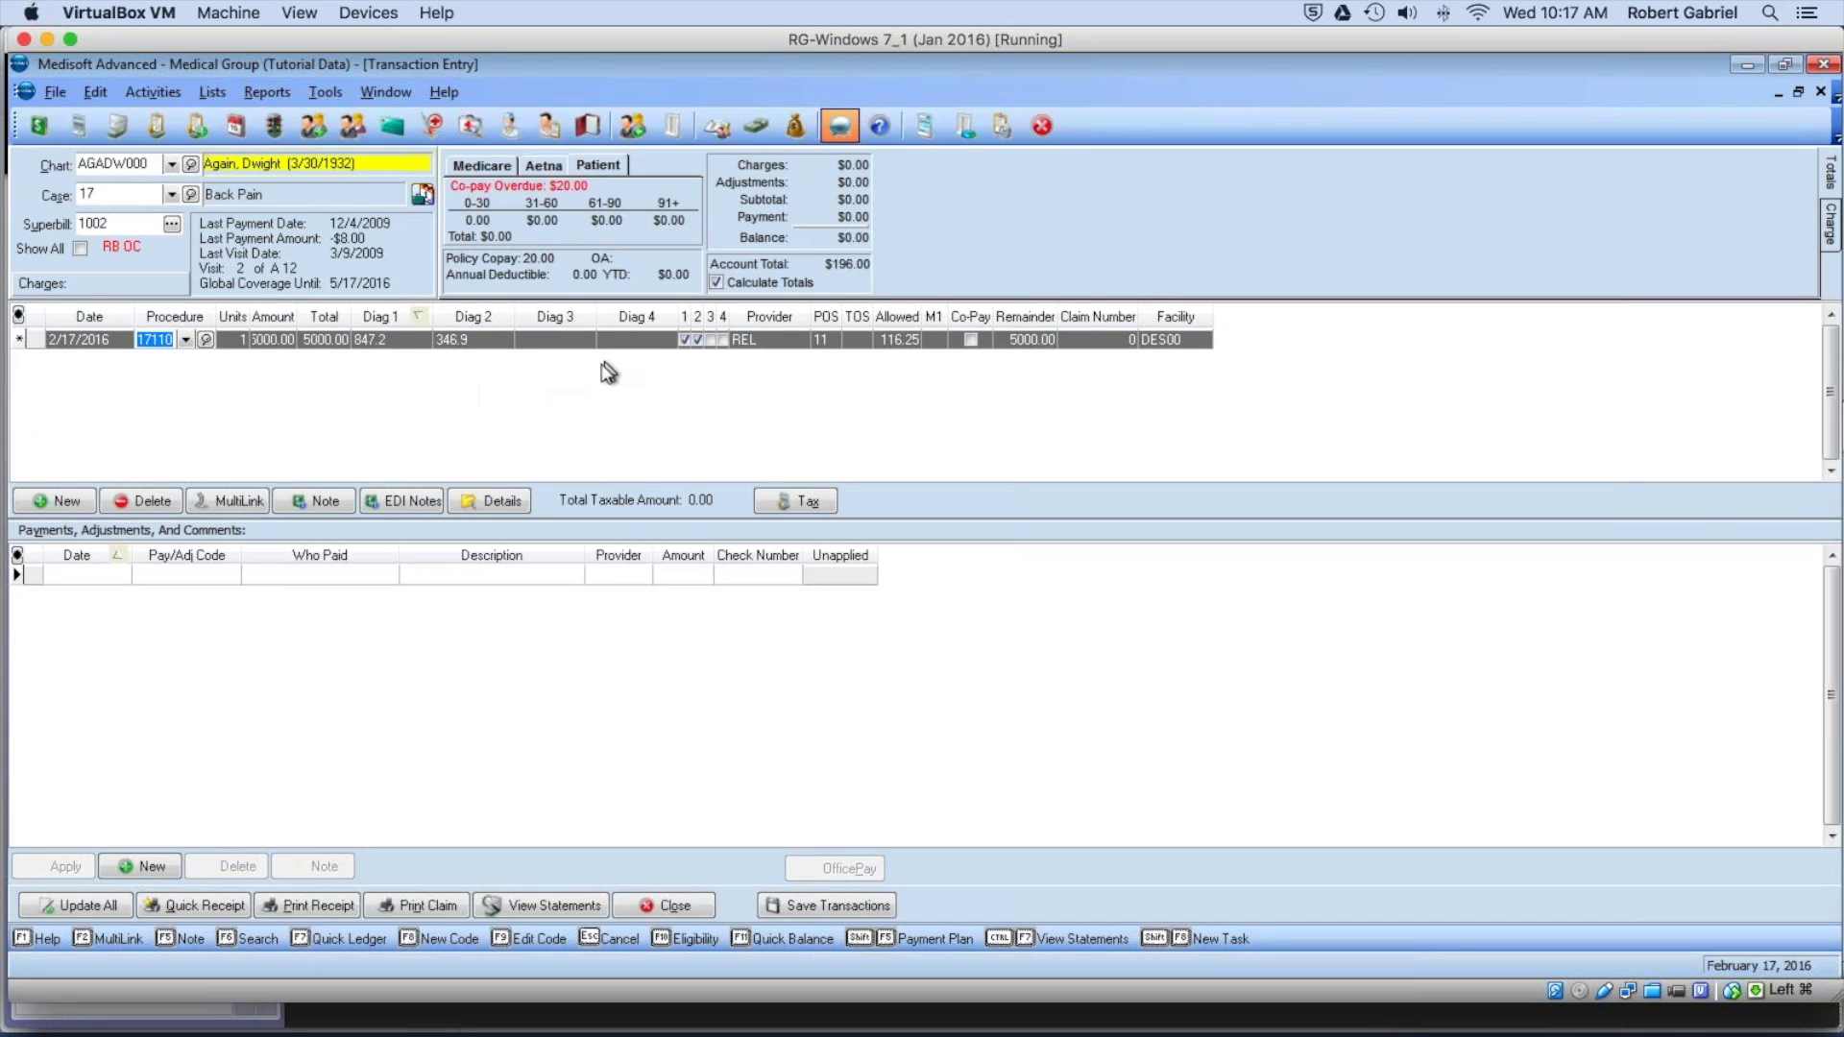
Save the 17110 charge transaction.
{"action": "left_click", "coordinate": [845, 904]}
{"action": "left_click", "coordinate": [938, 556]}
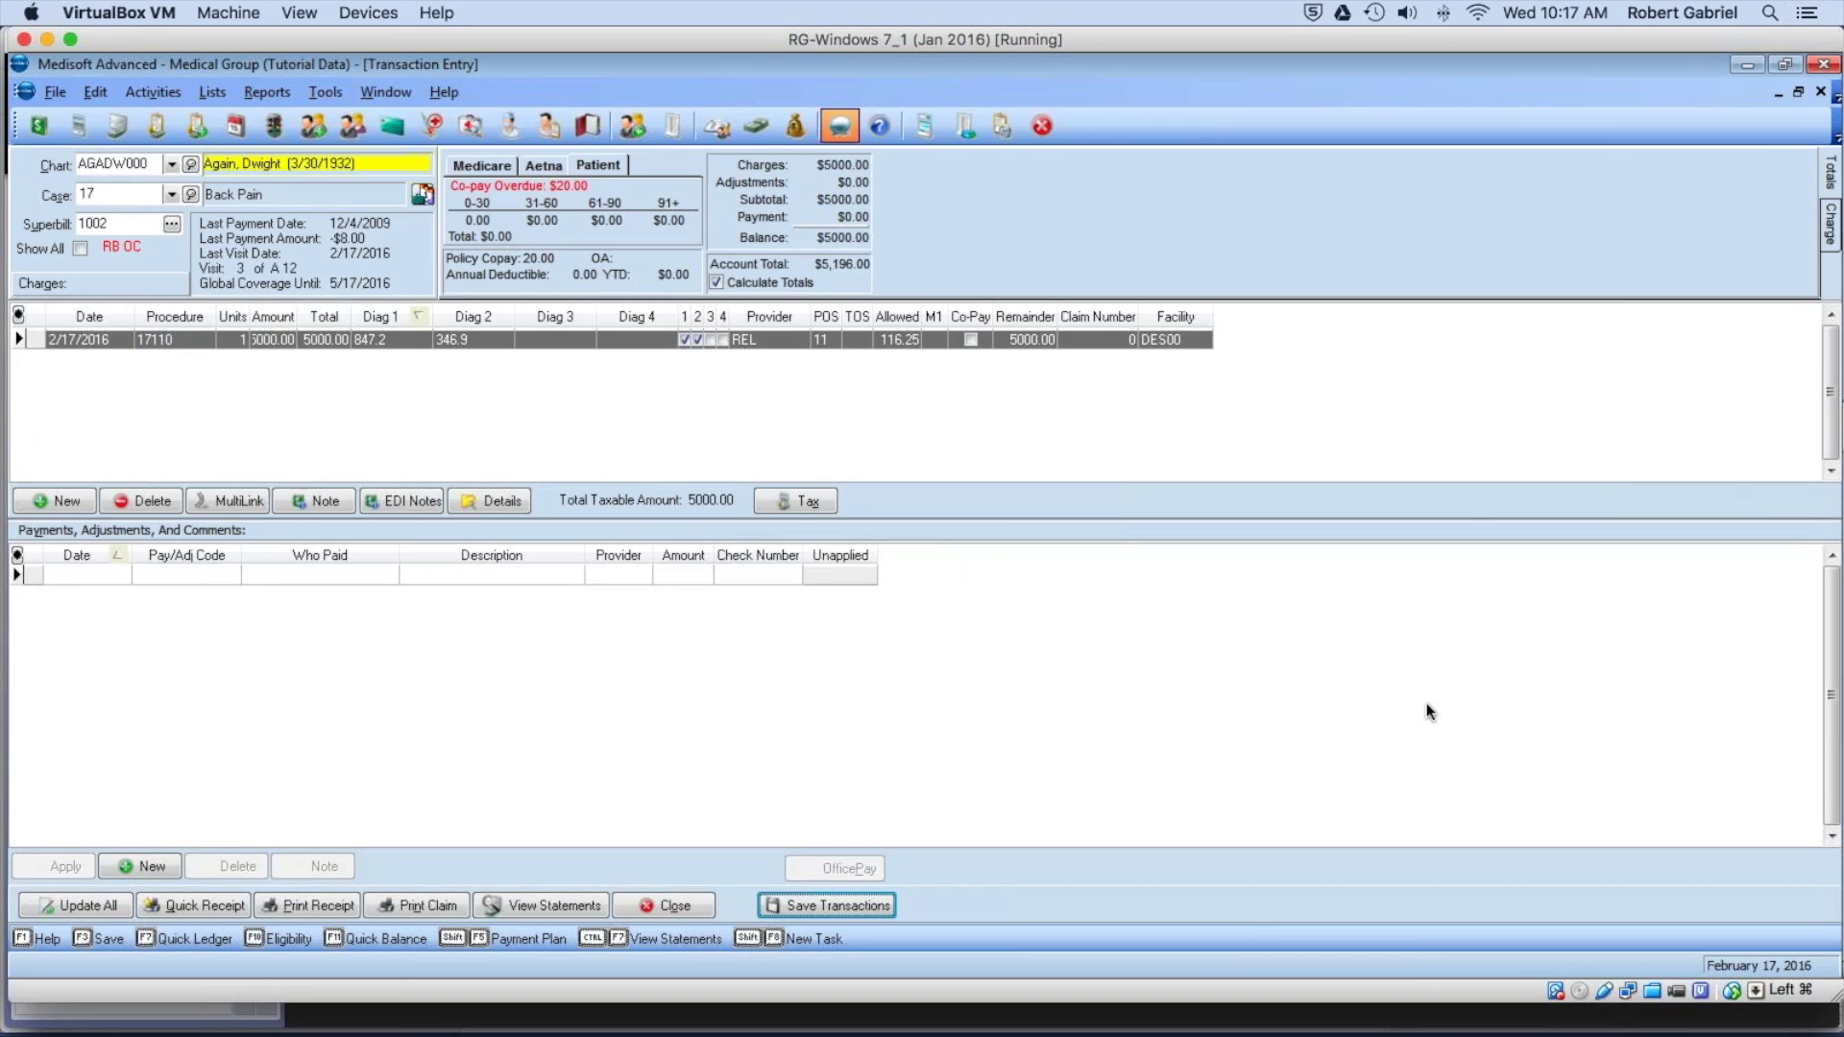
Review the code type and global period in the details of procedure 17110, closing without changes.
{"action": "left_click", "coordinate": [171, 342]}
{"action": "right_click", "coordinate": [171, 341]}
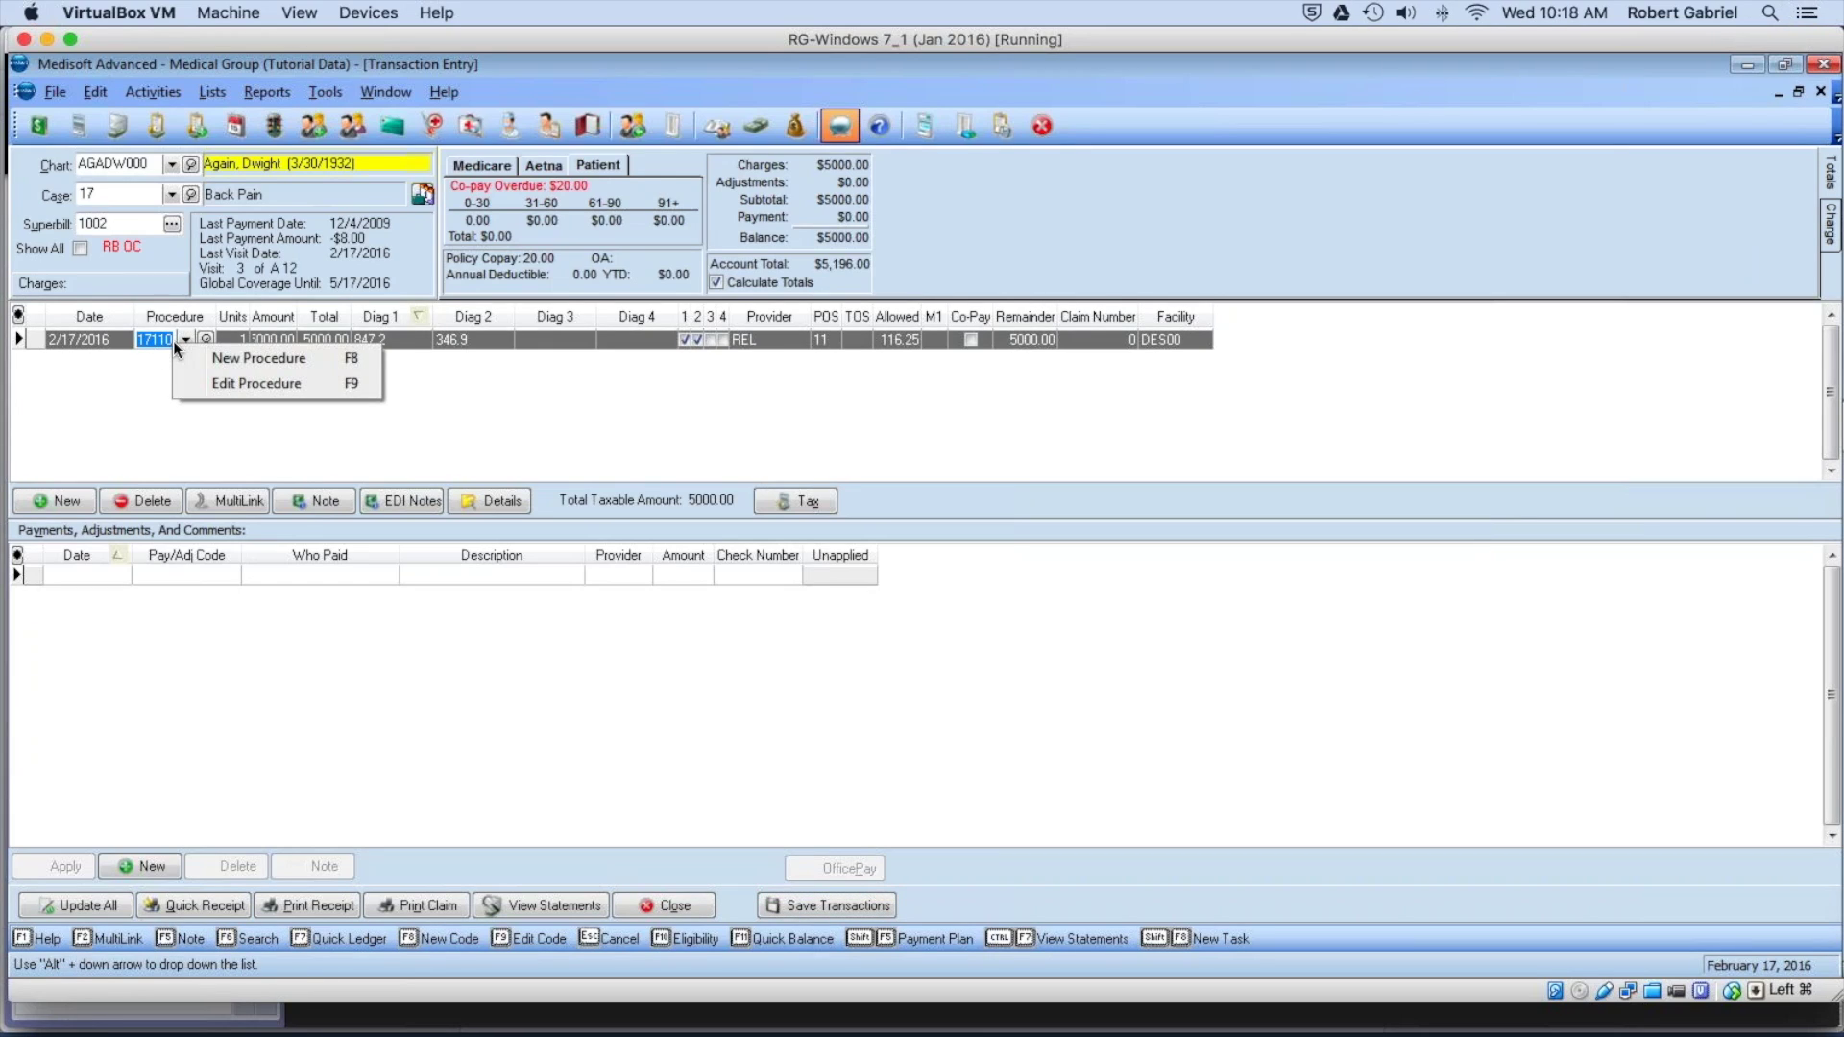
{"action": "left_click", "coordinate": [235, 382]}
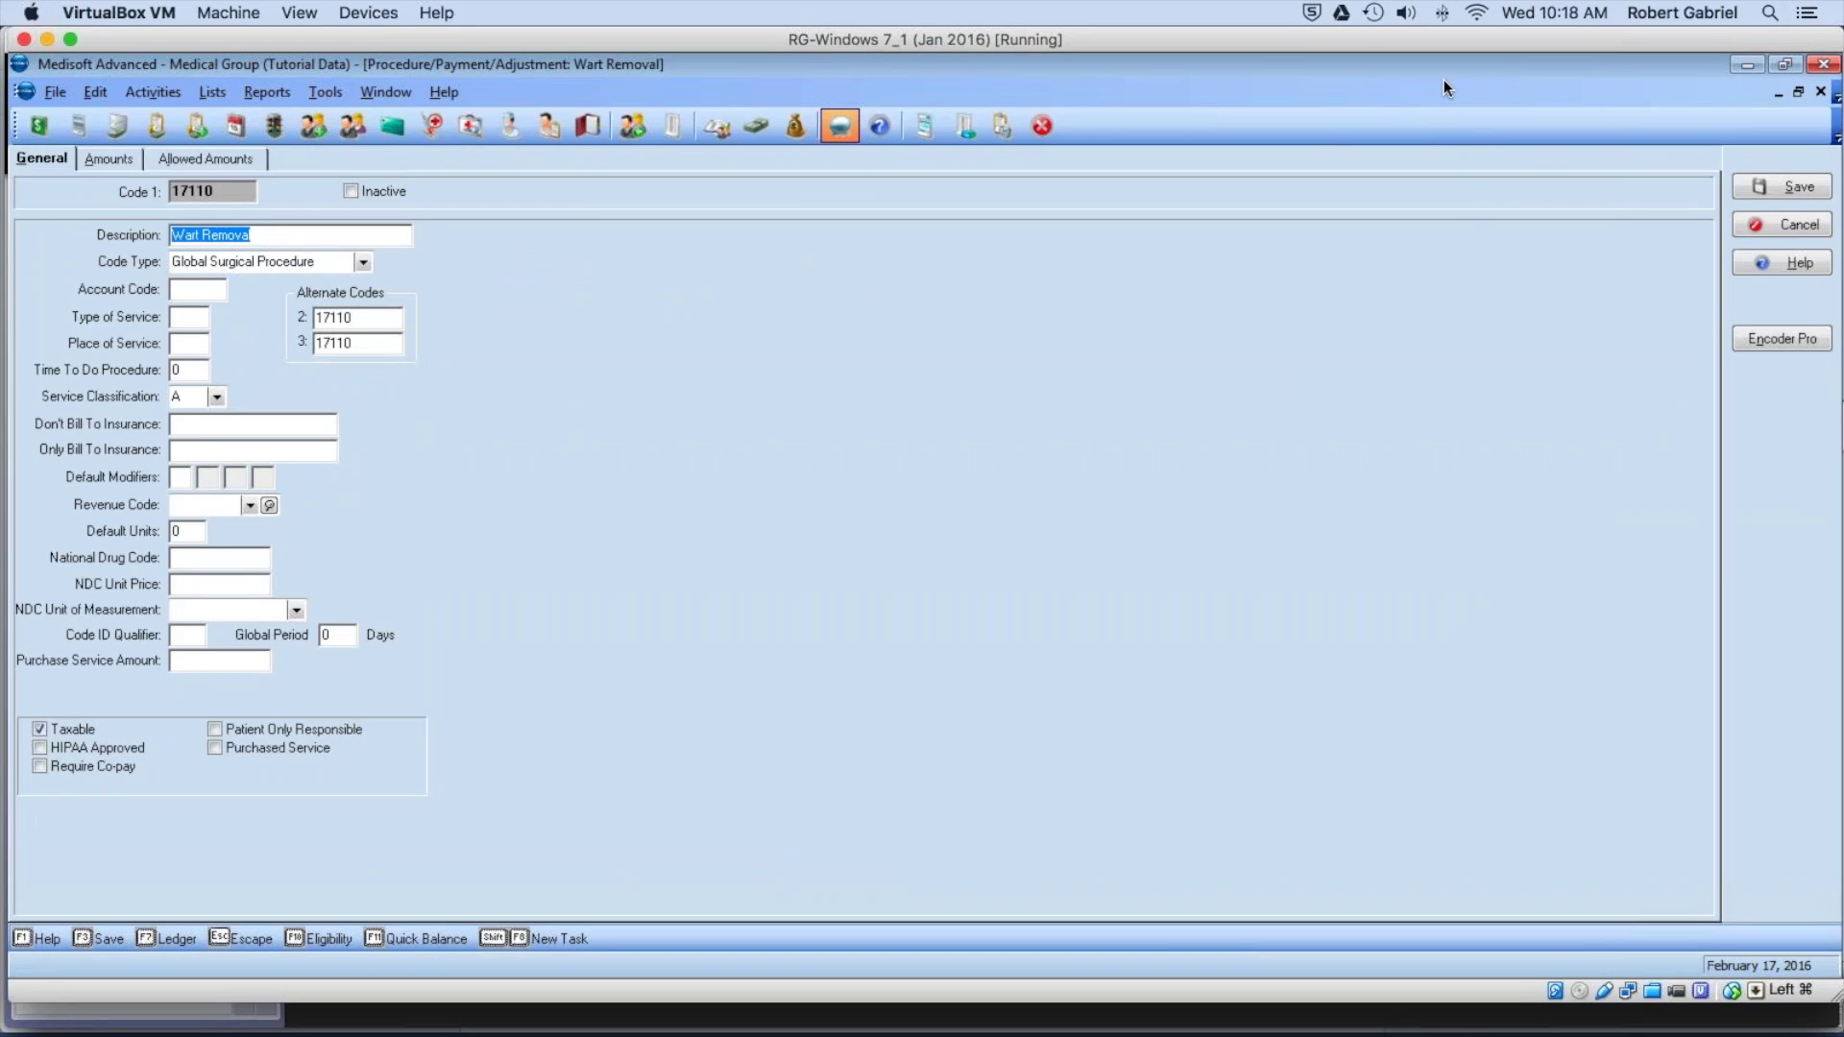
{"action": "left_click", "coordinate": [1755, 236]}
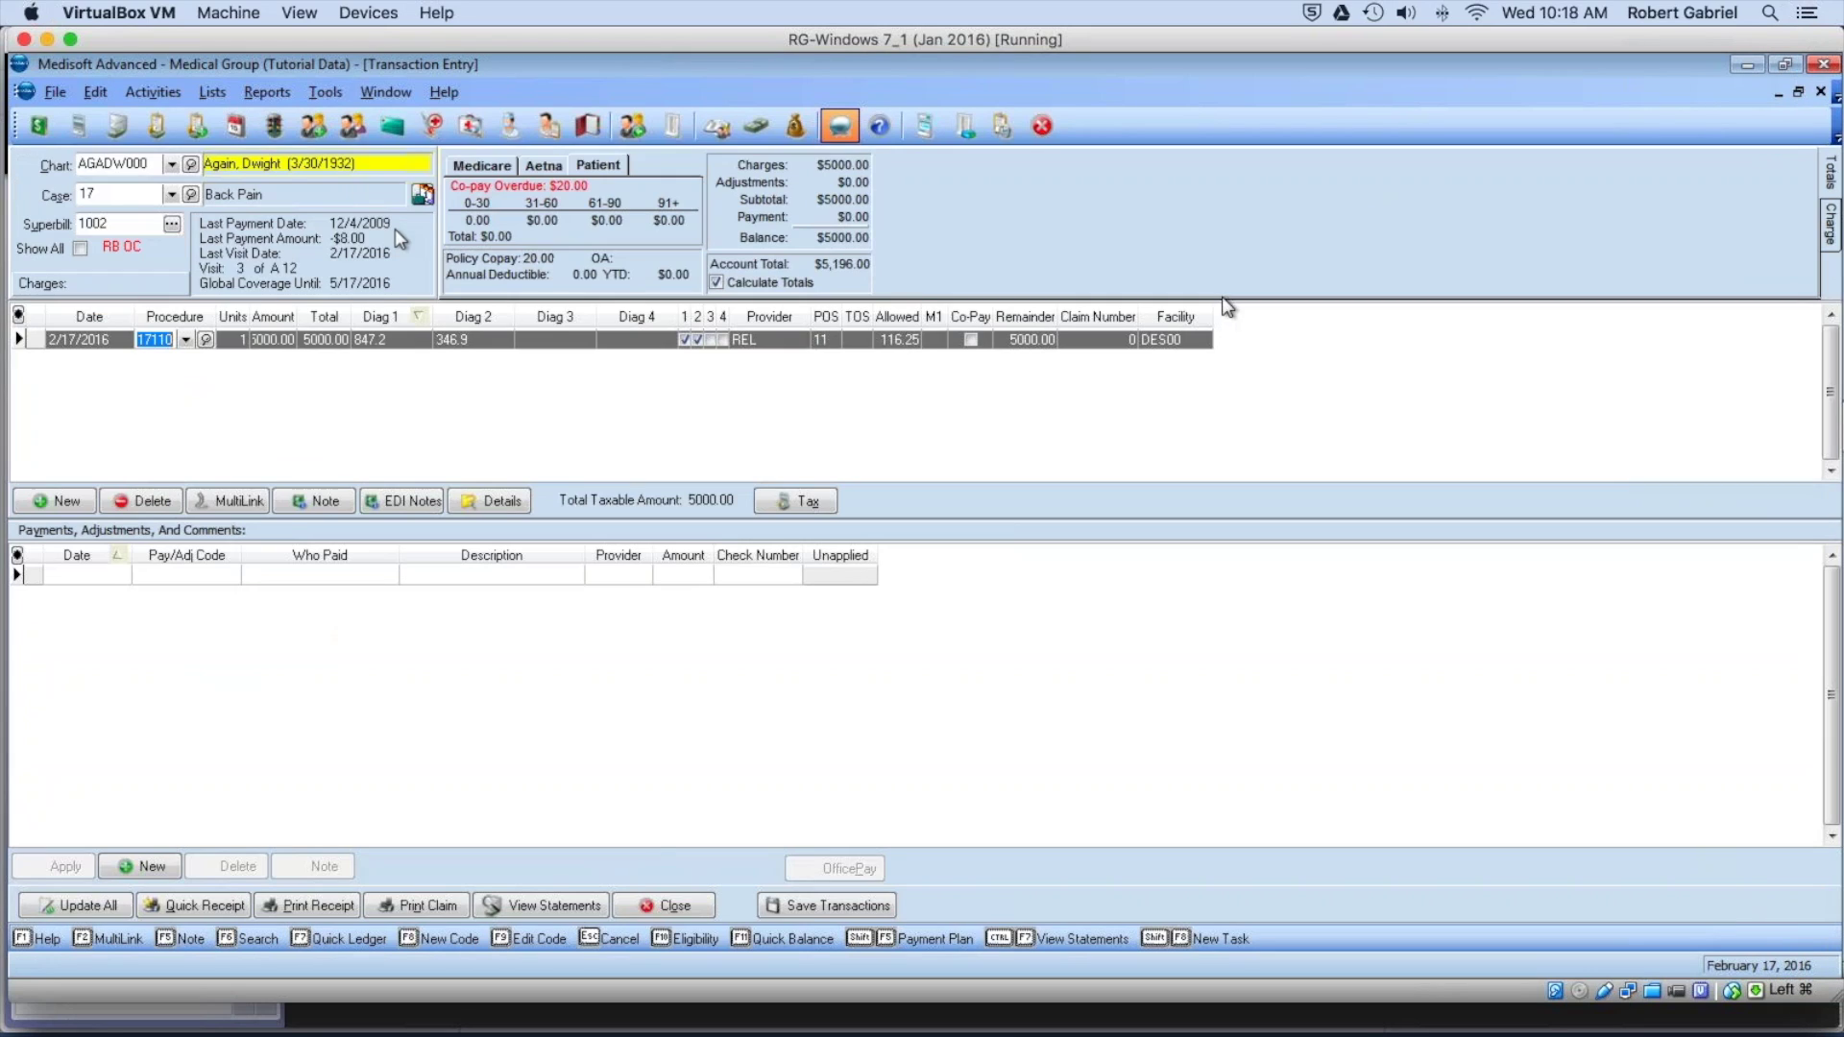
Check the Global Coverage Until date in the Back Pain case, closing it without changes.
{"action": "right_click", "coordinate": [98, 194]}
{"action": "left_click", "coordinate": [147, 229]}
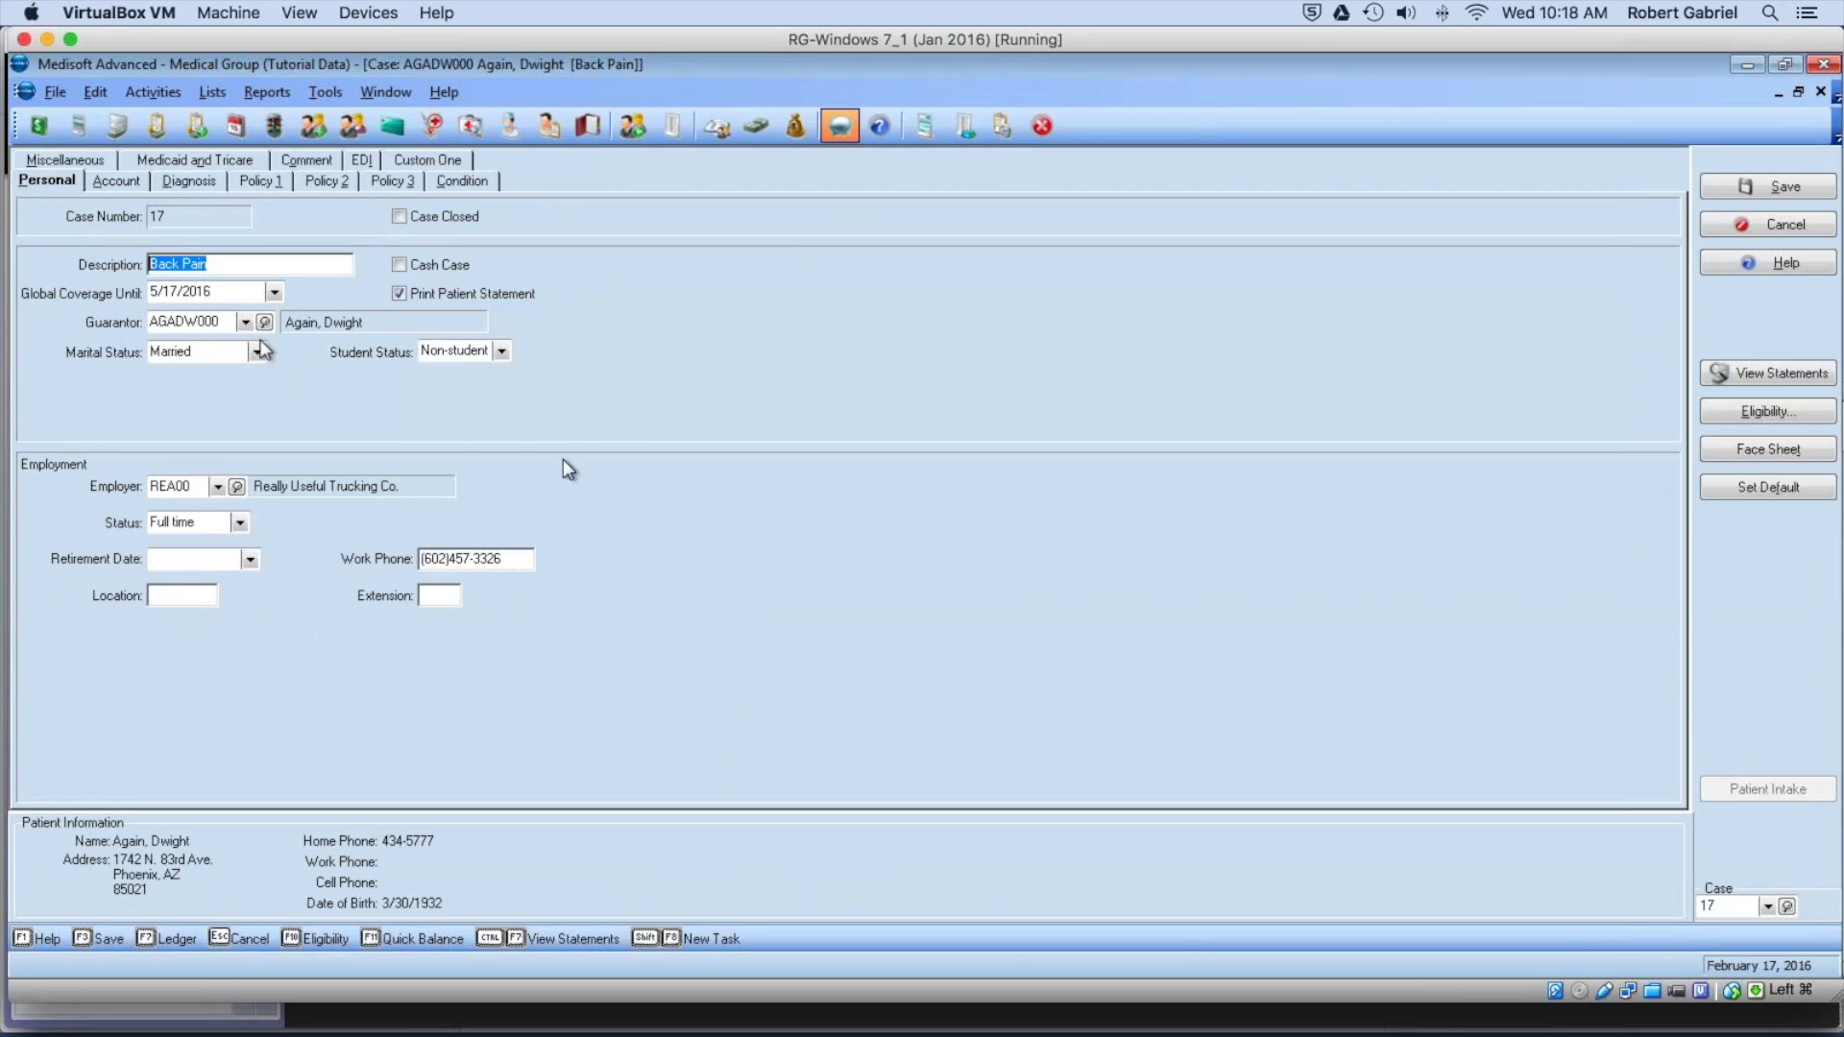
{"action": "left_click", "coordinate": [1785, 240]}
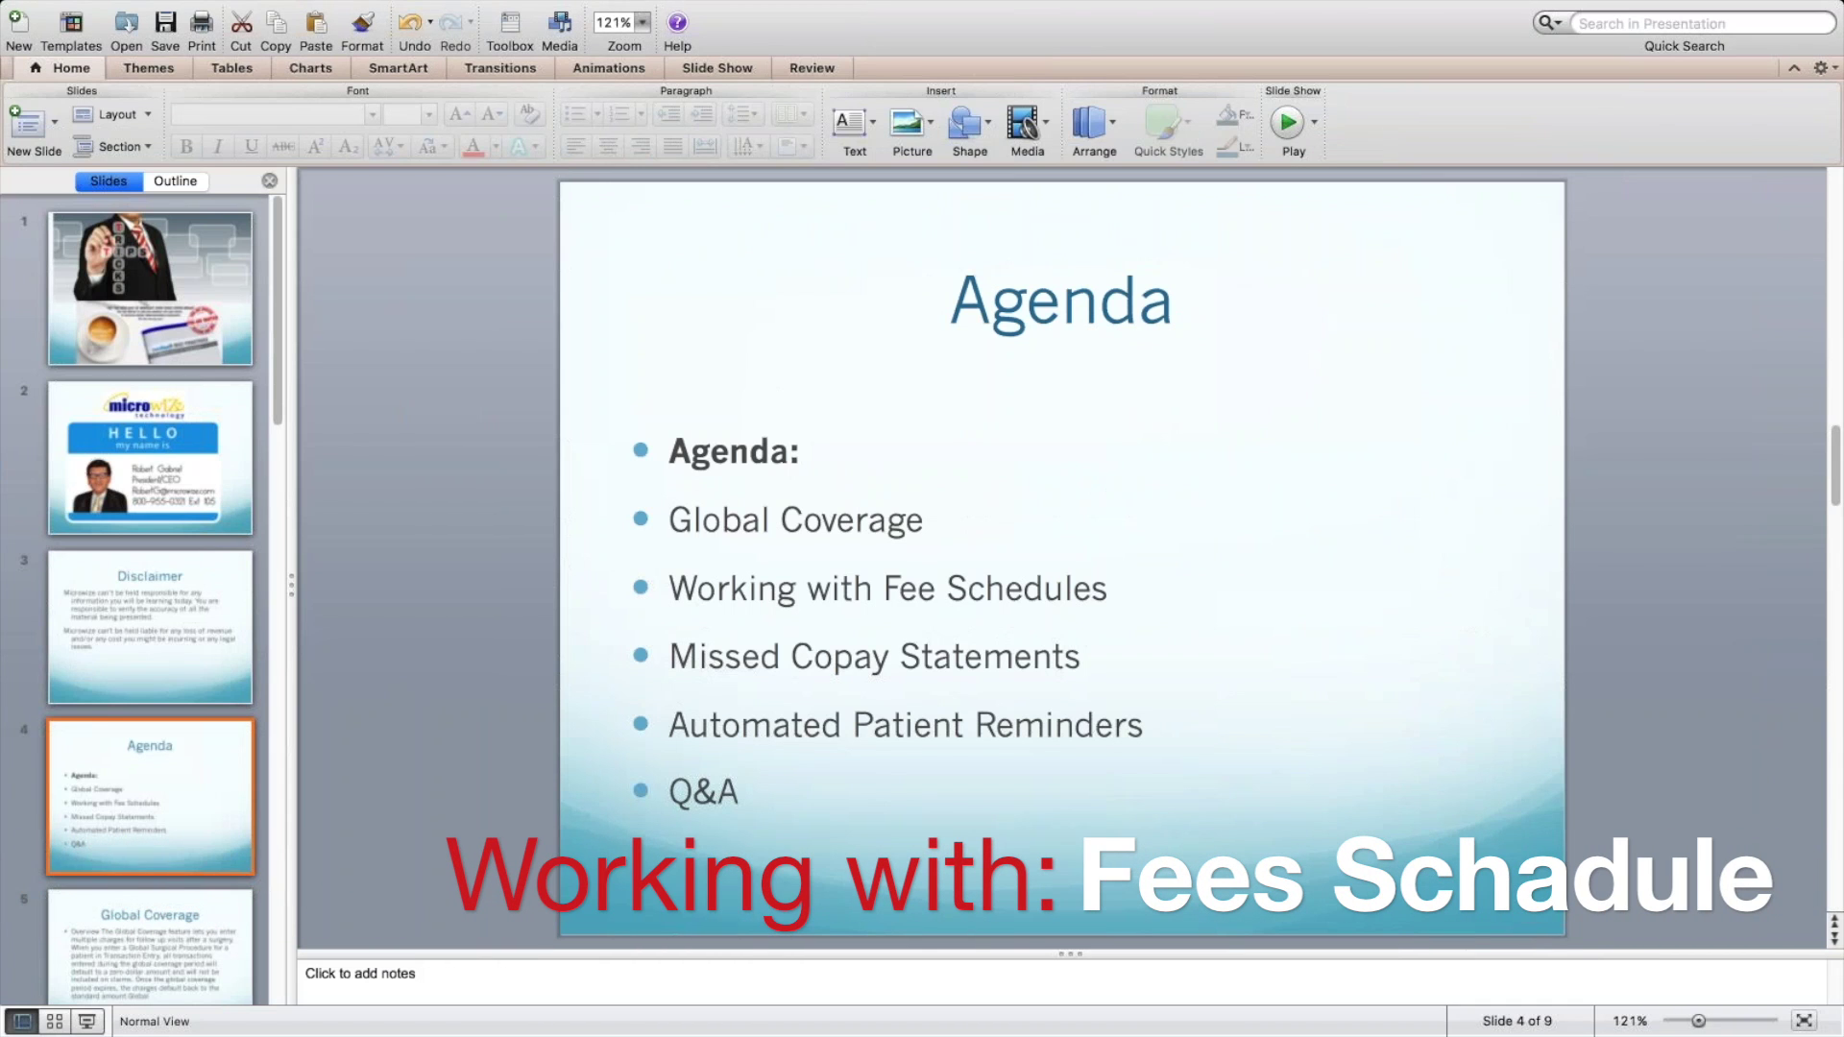
Switch back to Medisoft in the Windows virtual machine and open the charge amounts of procedure 17110 for editing.
{"action": "mouse_move", "coordinate": [698, 1034]}
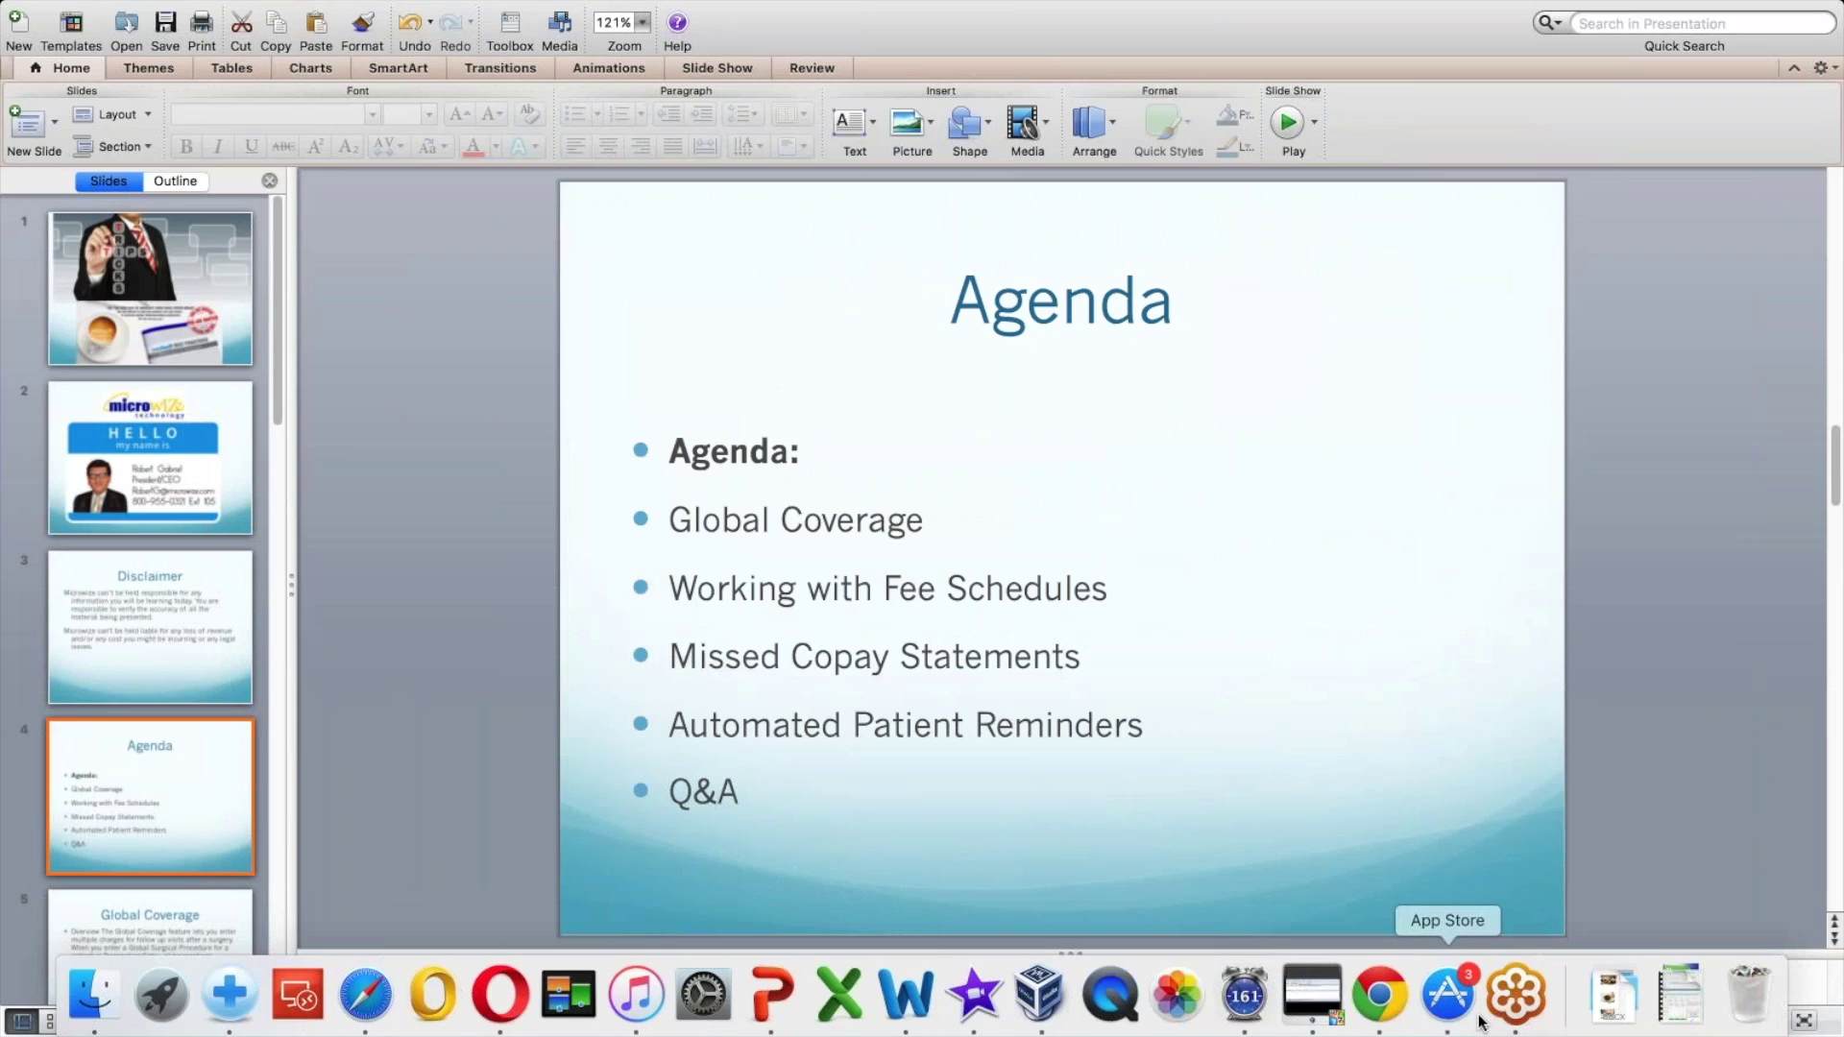
{"action": "left_click", "coordinate": [1314, 999]}
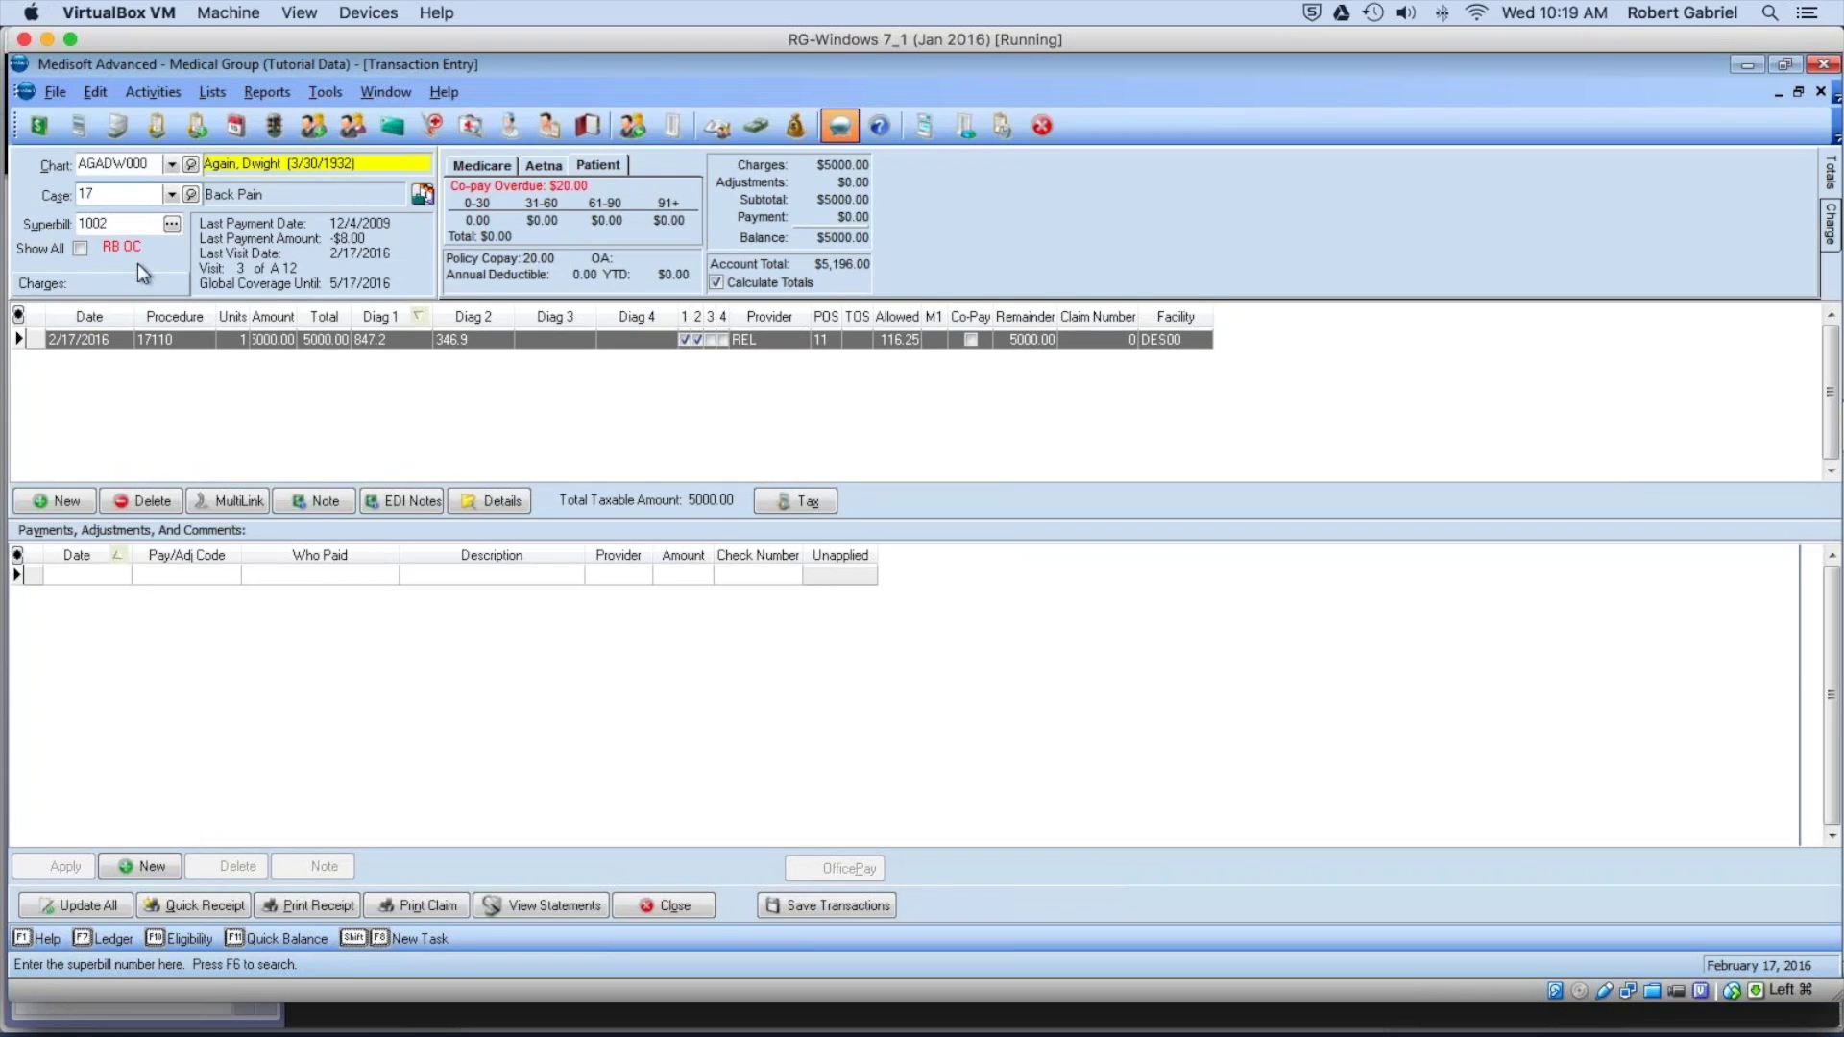
{"action": "left_click", "coordinate": [171, 341]}
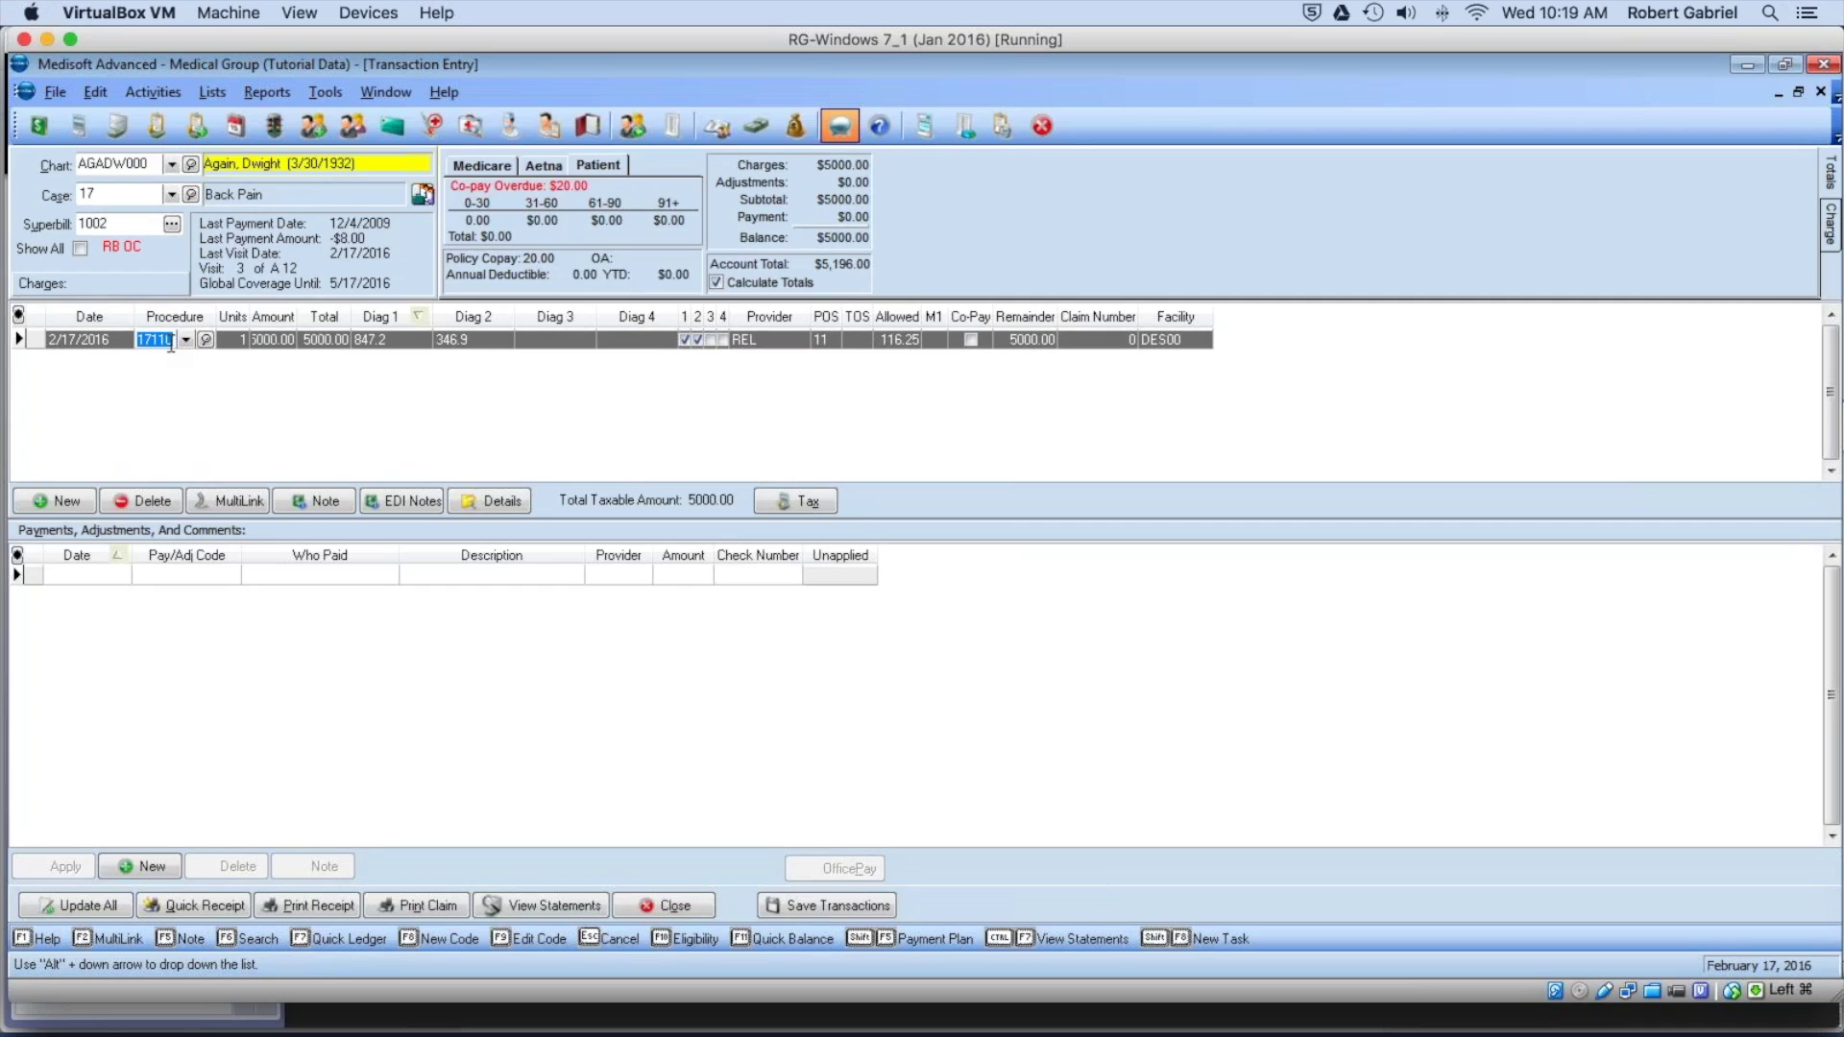
{"action": "right_click", "coordinate": [171, 342]}
{"action": "left_click", "coordinate": [222, 388]}
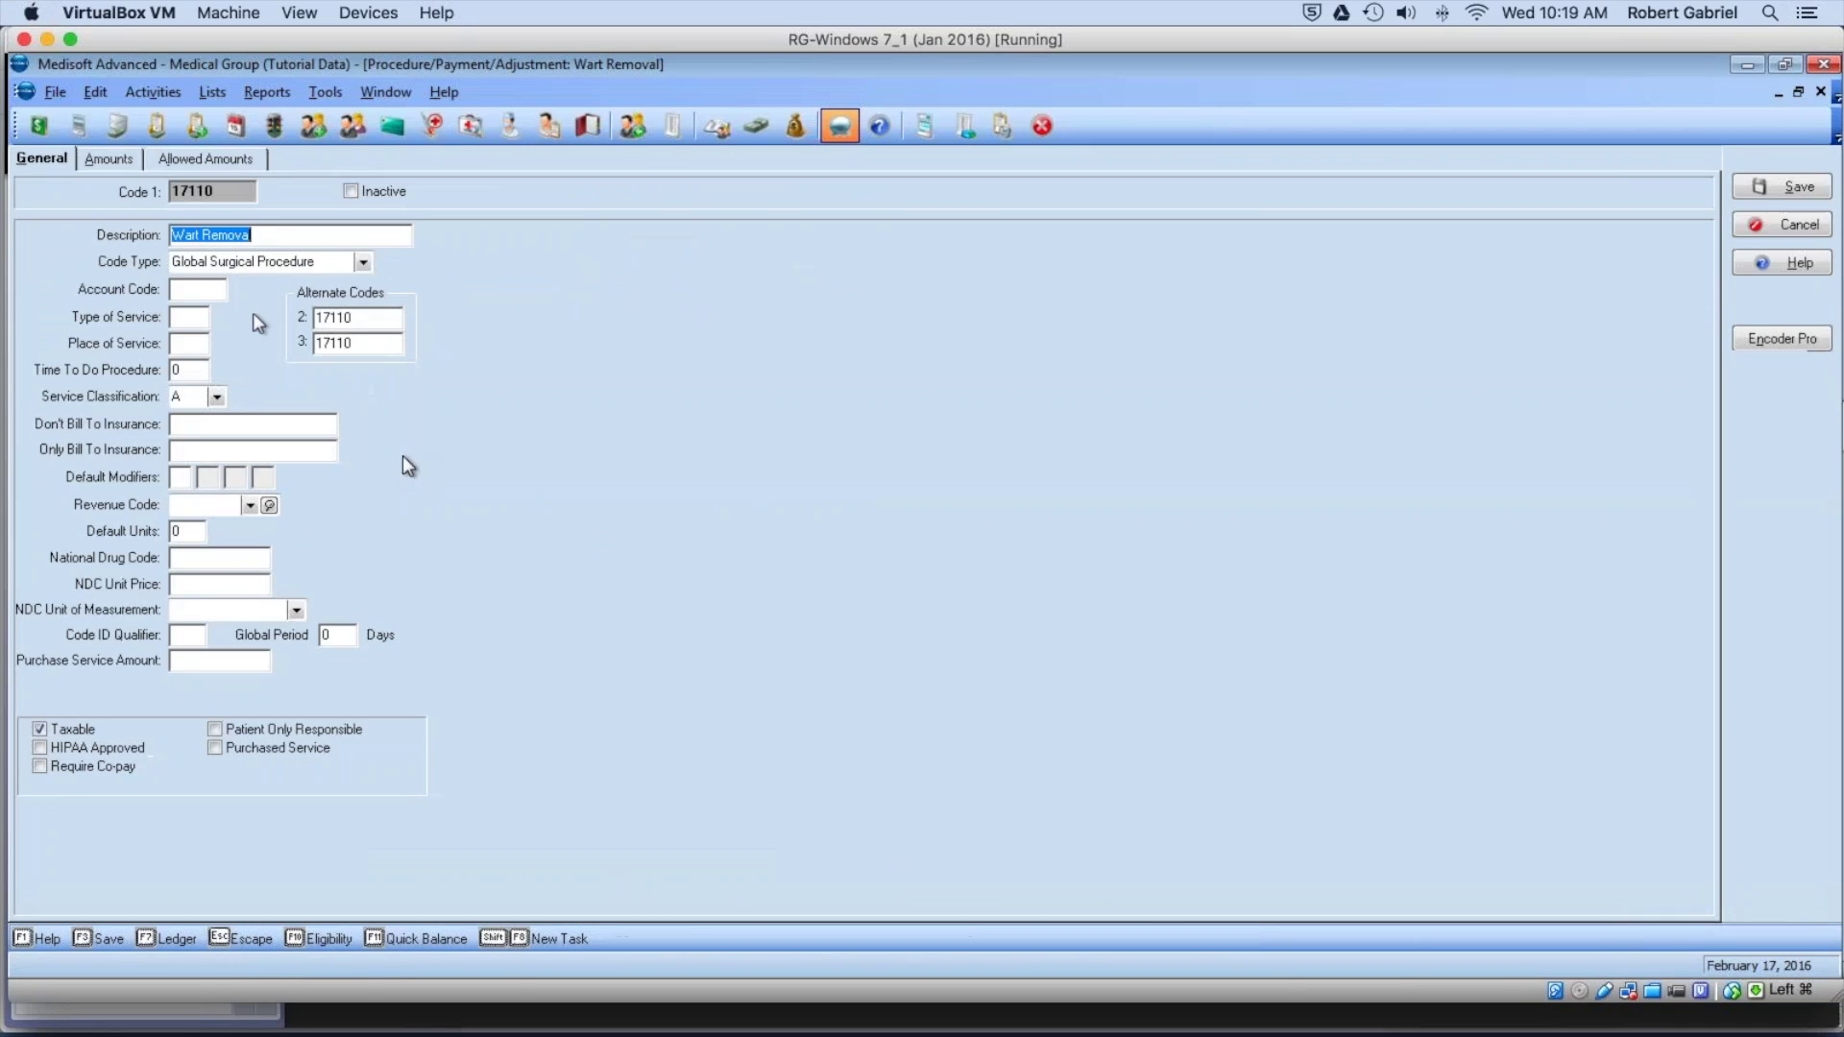
{"action": "left_click", "coordinate": [118, 163]}
Enter charge amounts of 400 for price code C and 300 for price code M.
{"action": "type", "text": "500"}
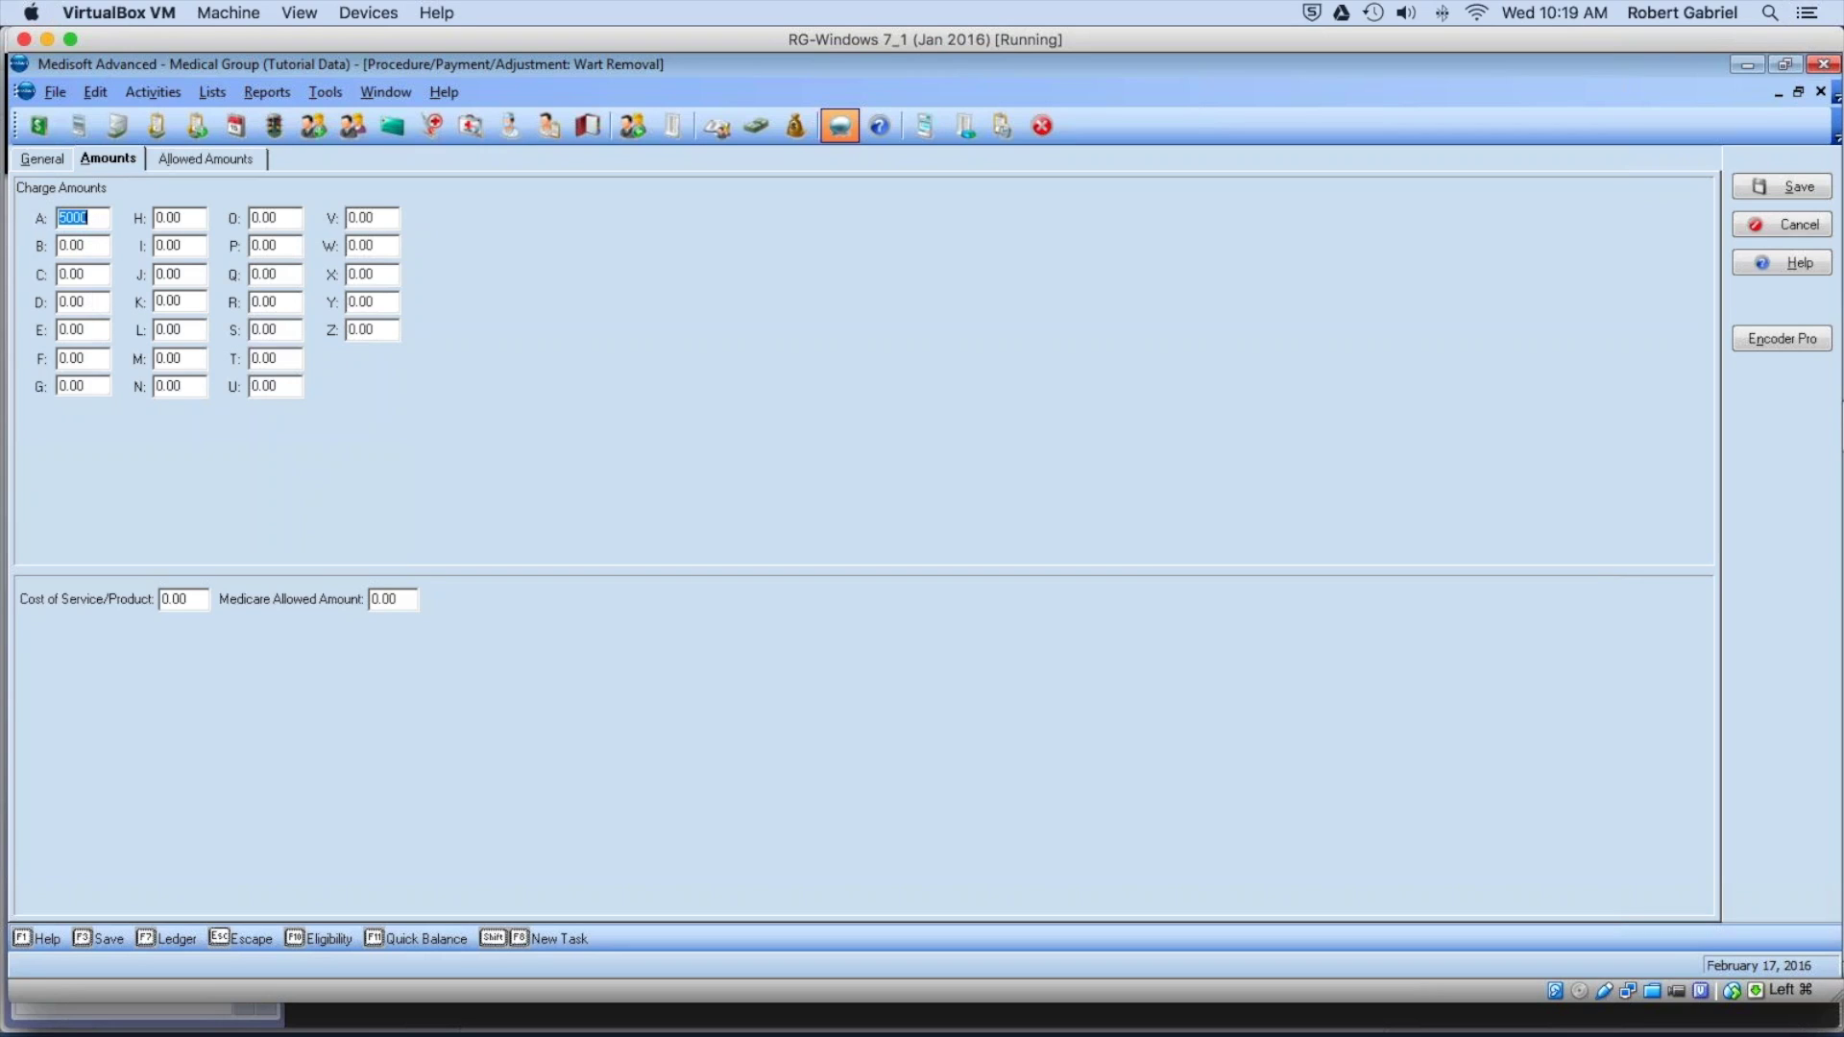
{"action": "key", "text": "Tab"}
{"action": "key", "text": "Tab"}
{"action": "type", "text": "400"}
{"action": "left_click", "coordinate": [167, 358]}
{"action": "type", "text": "300"}
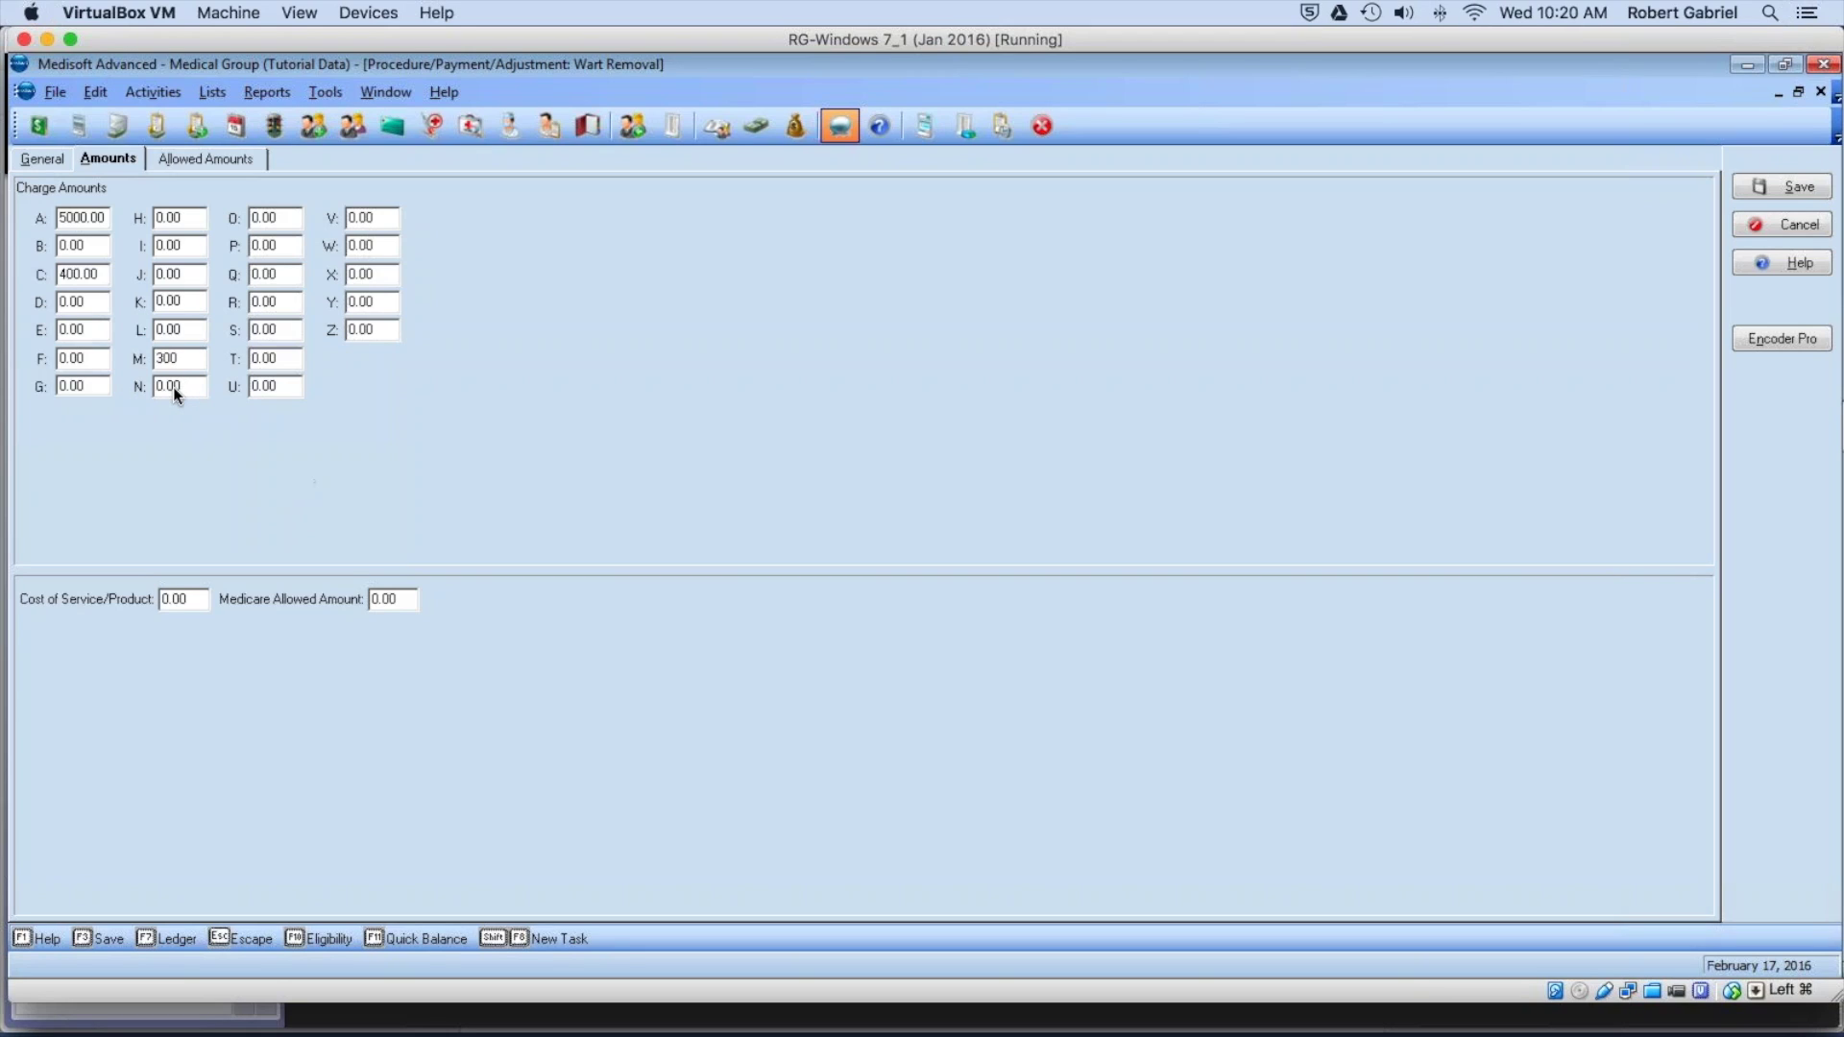
{"action": "left_click", "coordinate": [173, 388]}
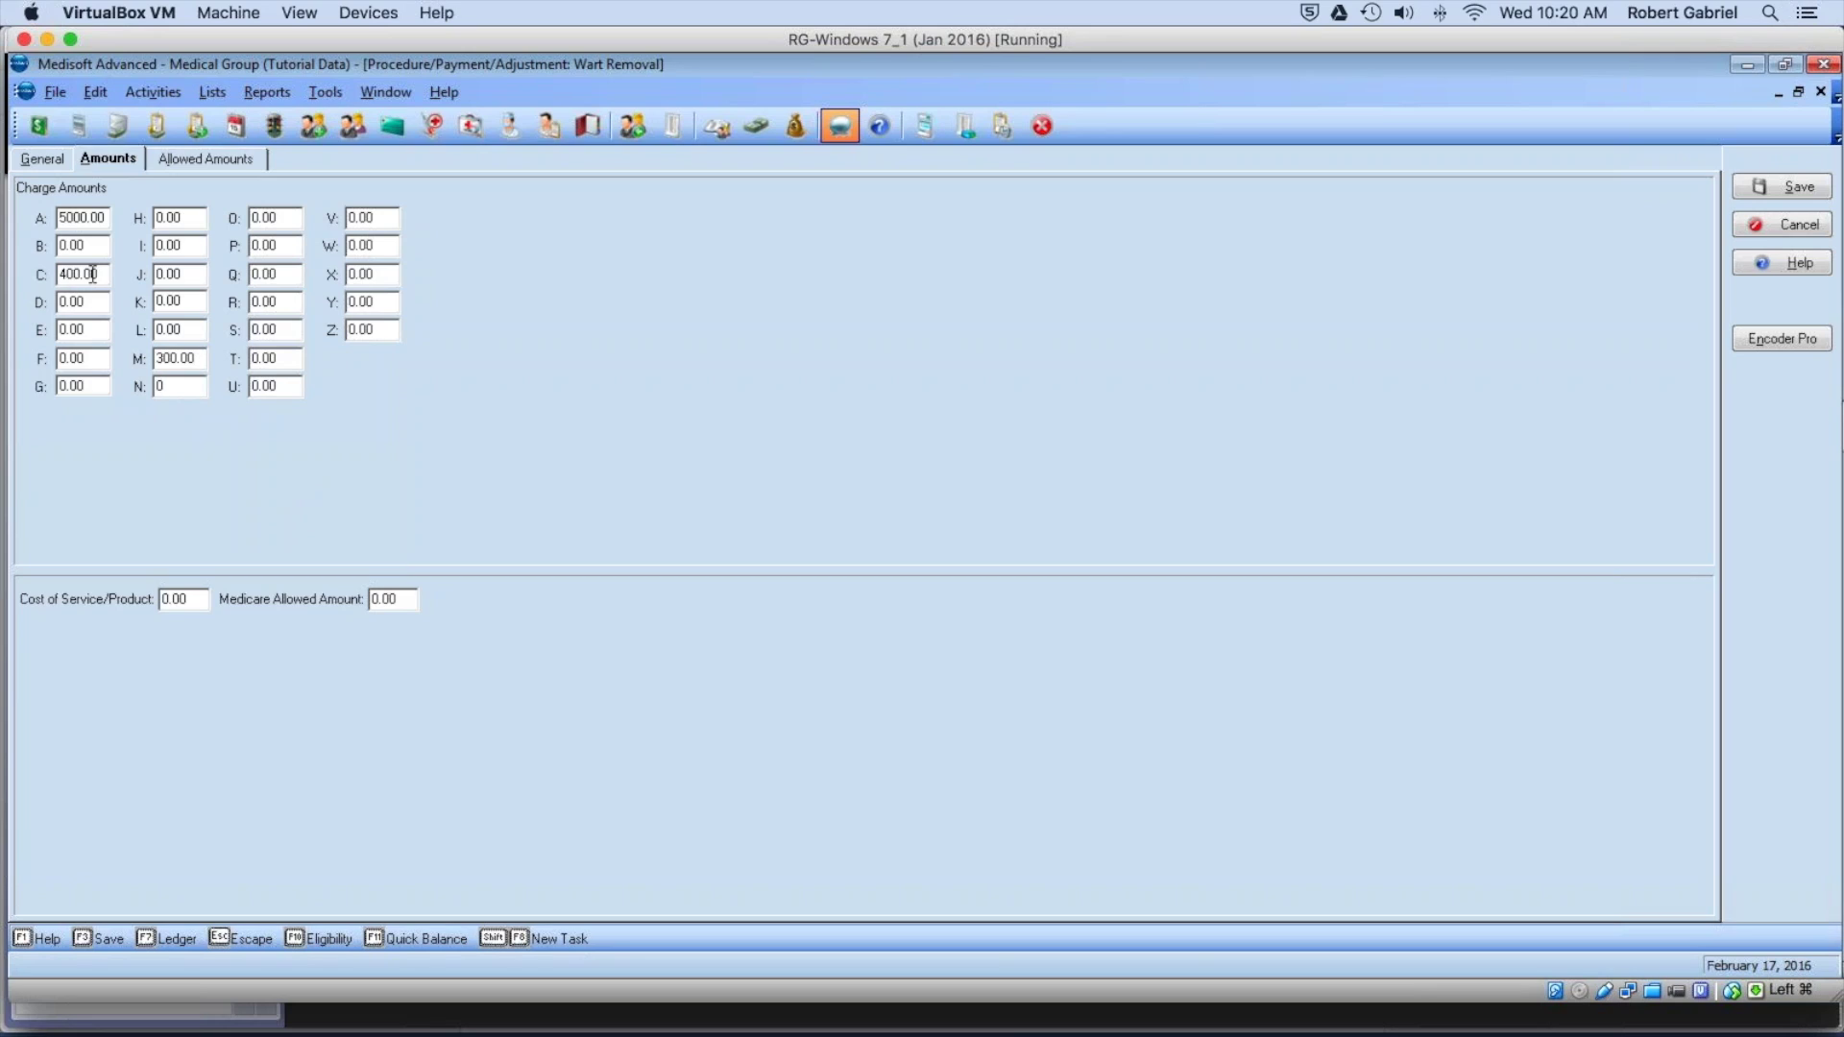
Set the charge amount for price code A to 500 and save the procedure.
{"action": "left_click", "coordinate": [80, 218]}
{"action": "key", "text": "BackSpace"}
{"action": "key", "text": "BackSpace"}
{"action": "left_click", "coordinate": [86, 274]}
{"action": "left_click", "coordinate": [75, 300]}
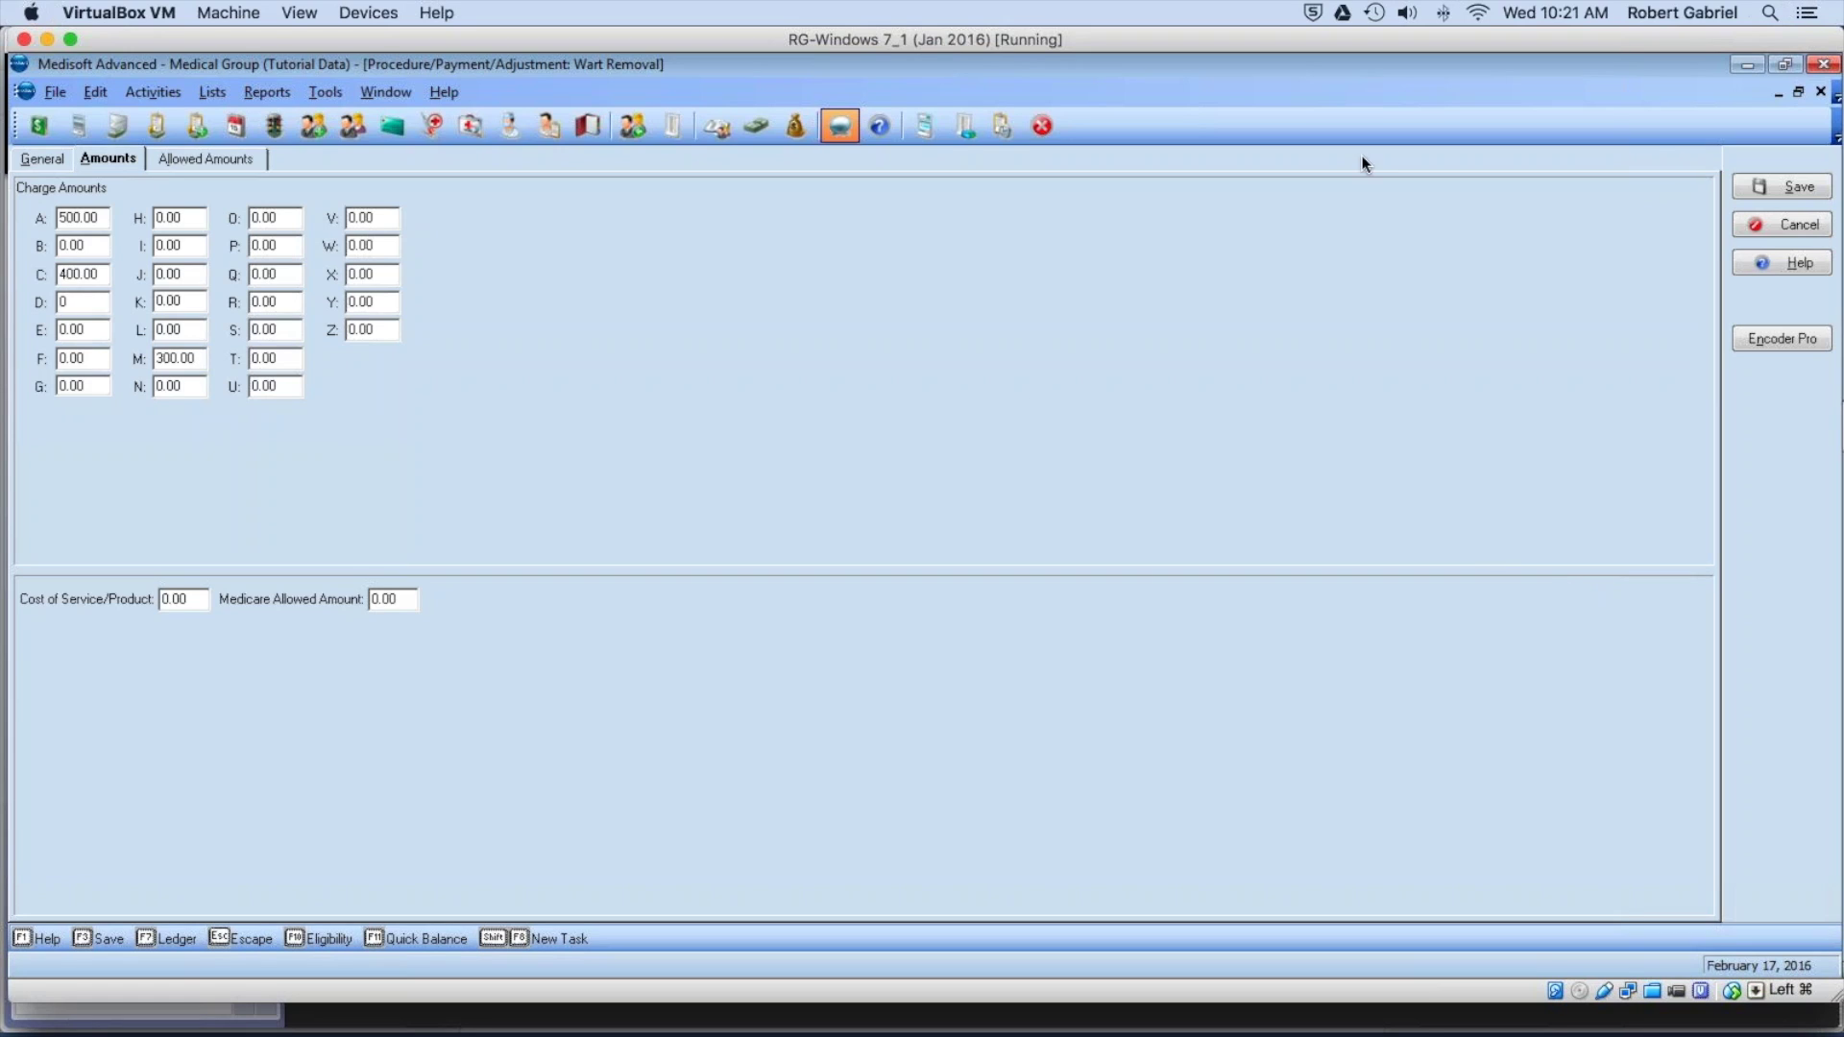
{"action": "left_click", "coordinate": [1788, 186]}
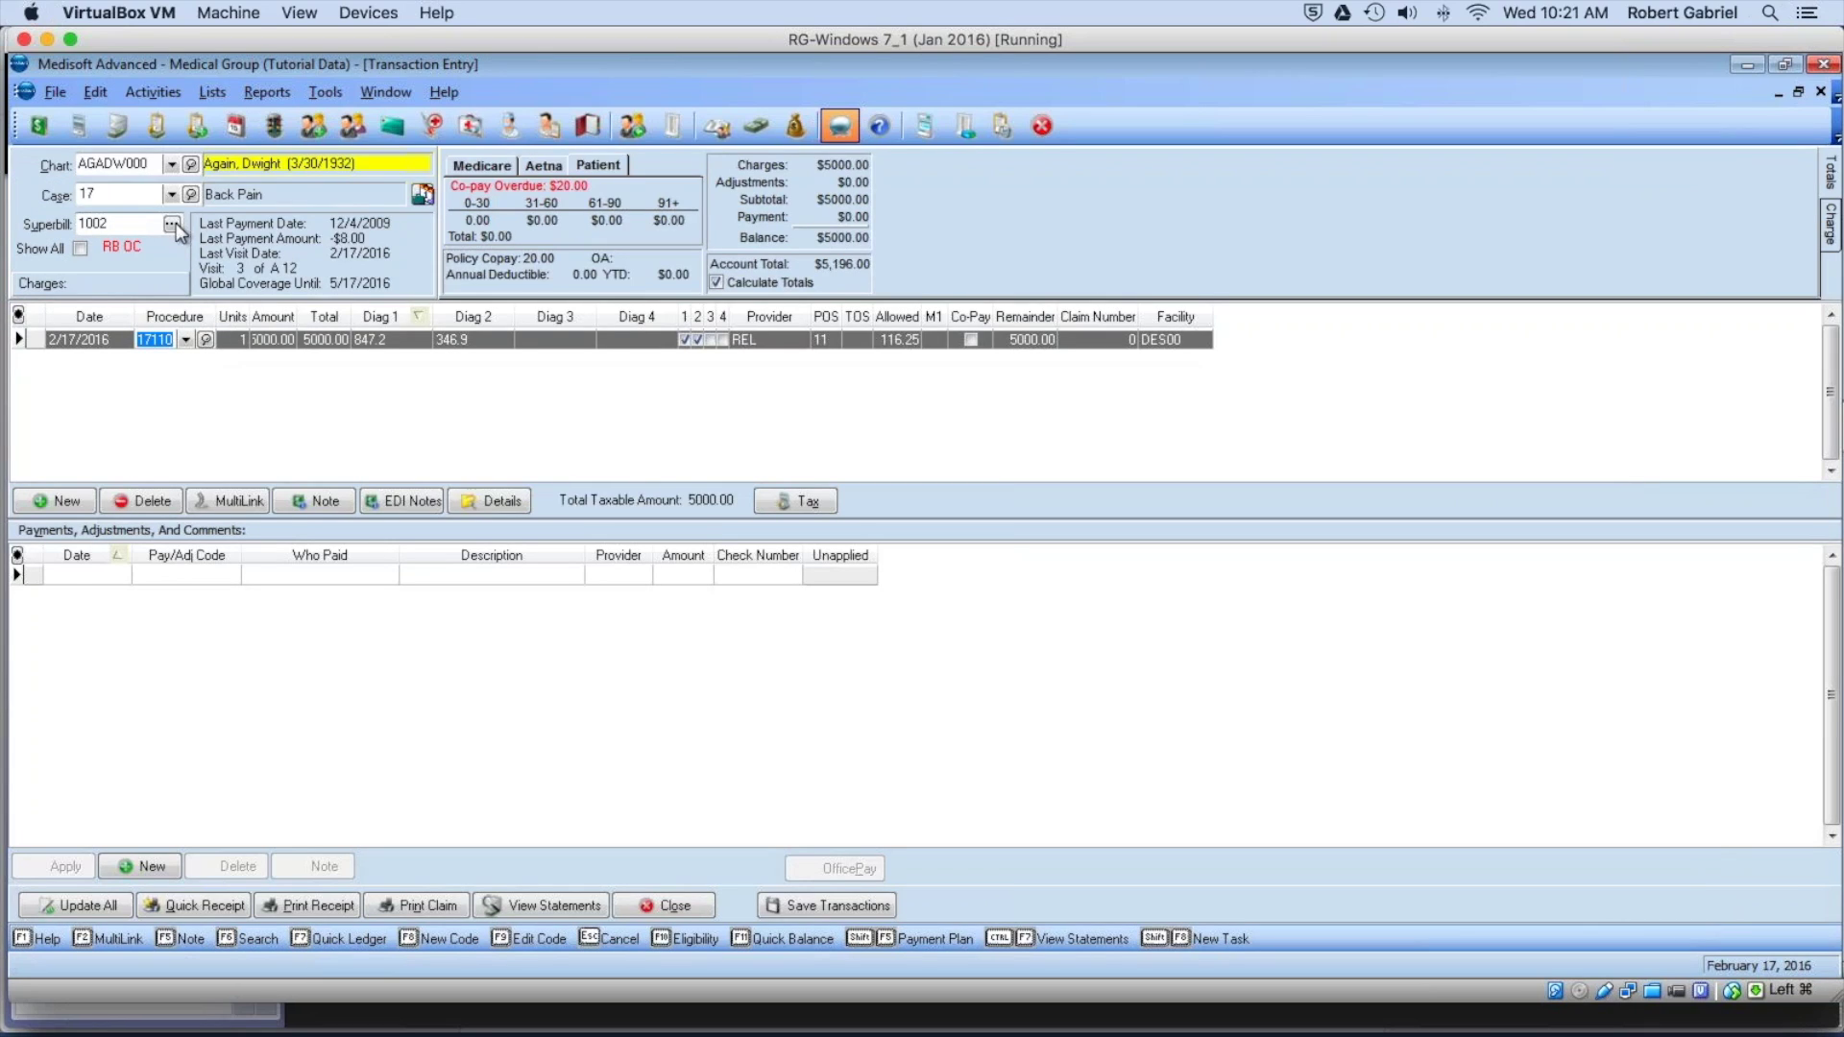
Set the price code of the Back Pain case to C in its account details and save the case.
{"action": "right_click", "coordinate": [99, 196]}
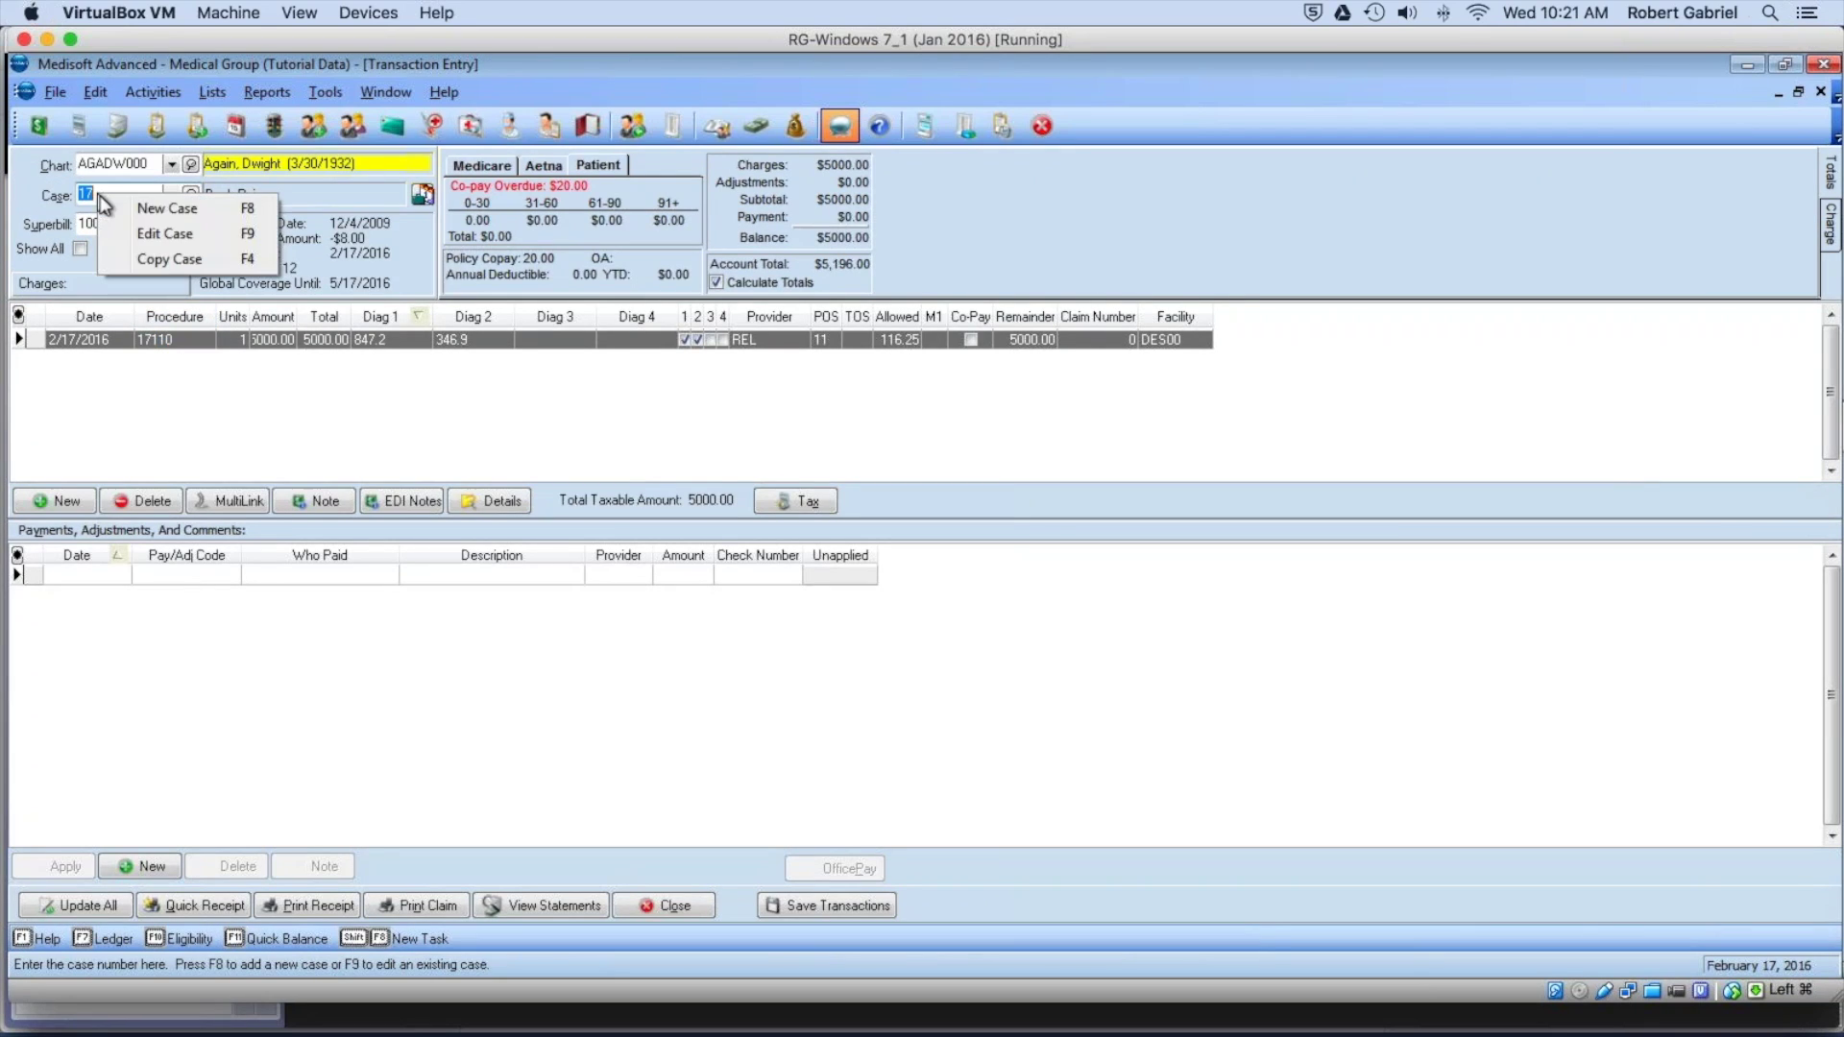
{"action": "left_click", "coordinate": [153, 234]}
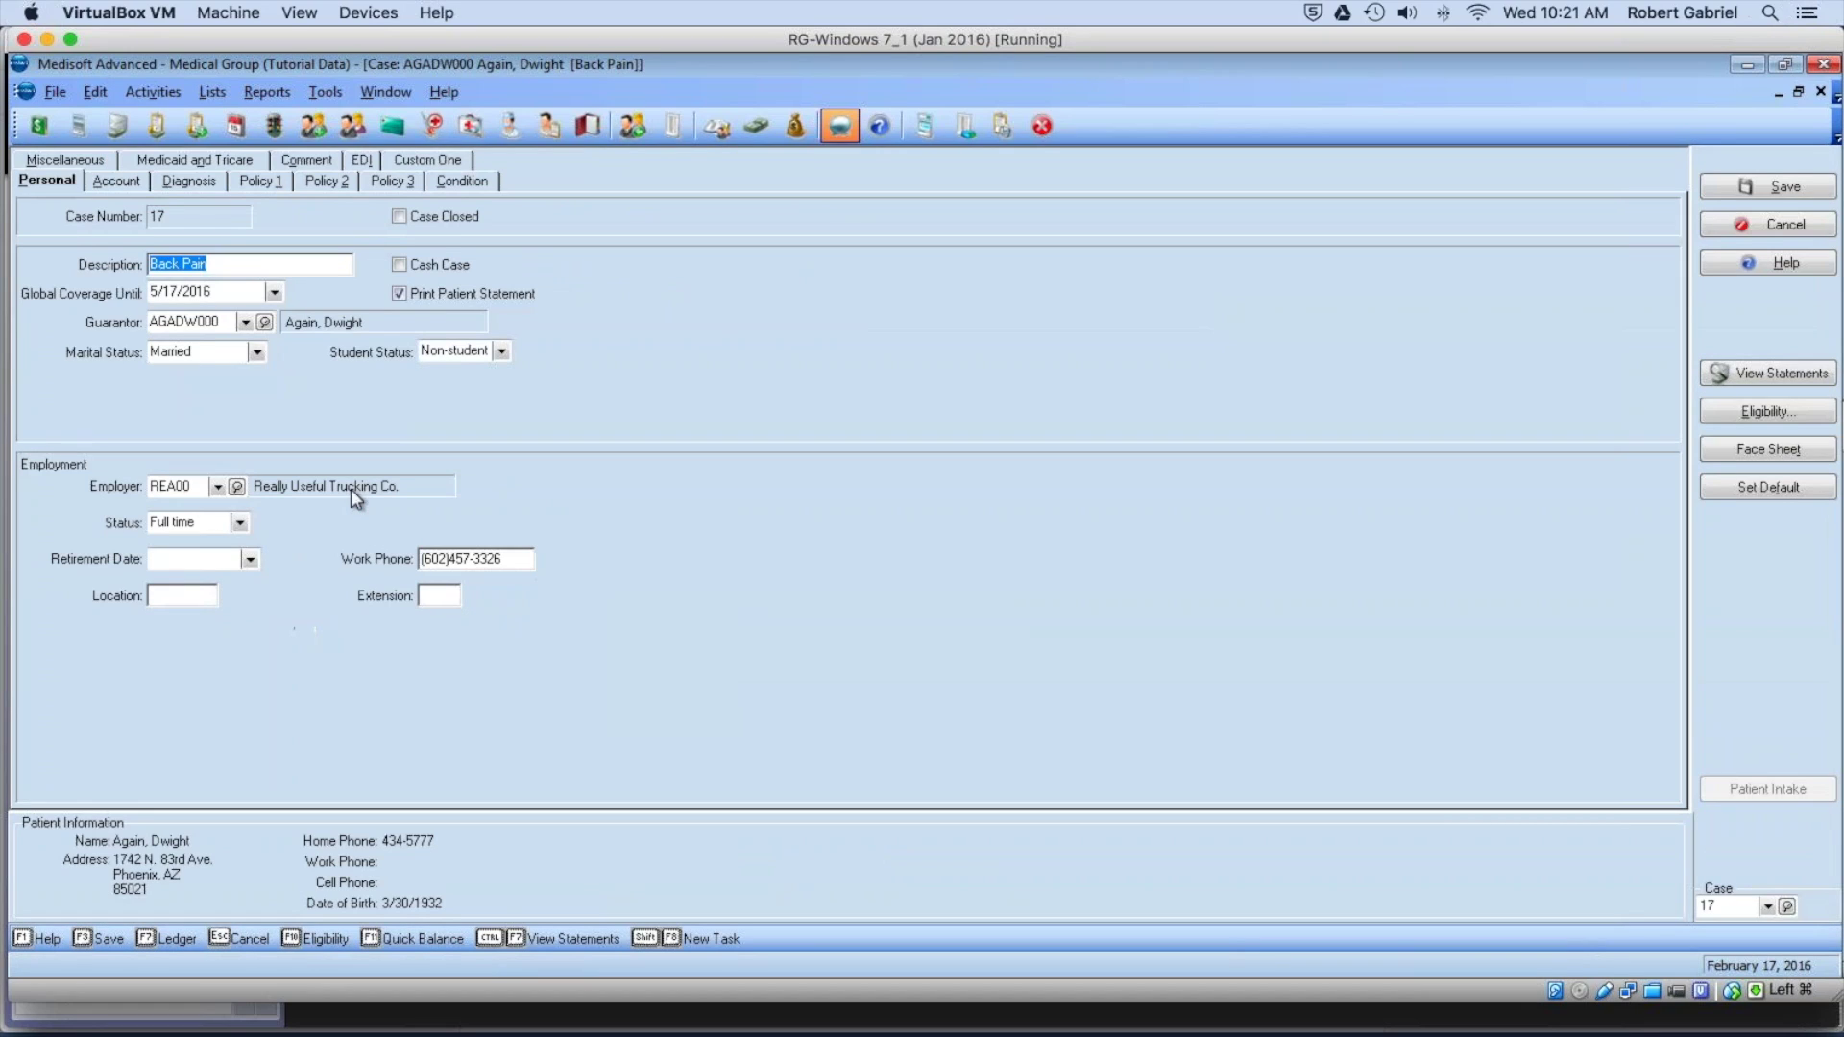
{"action": "left_click", "coordinate": [115, 181]}
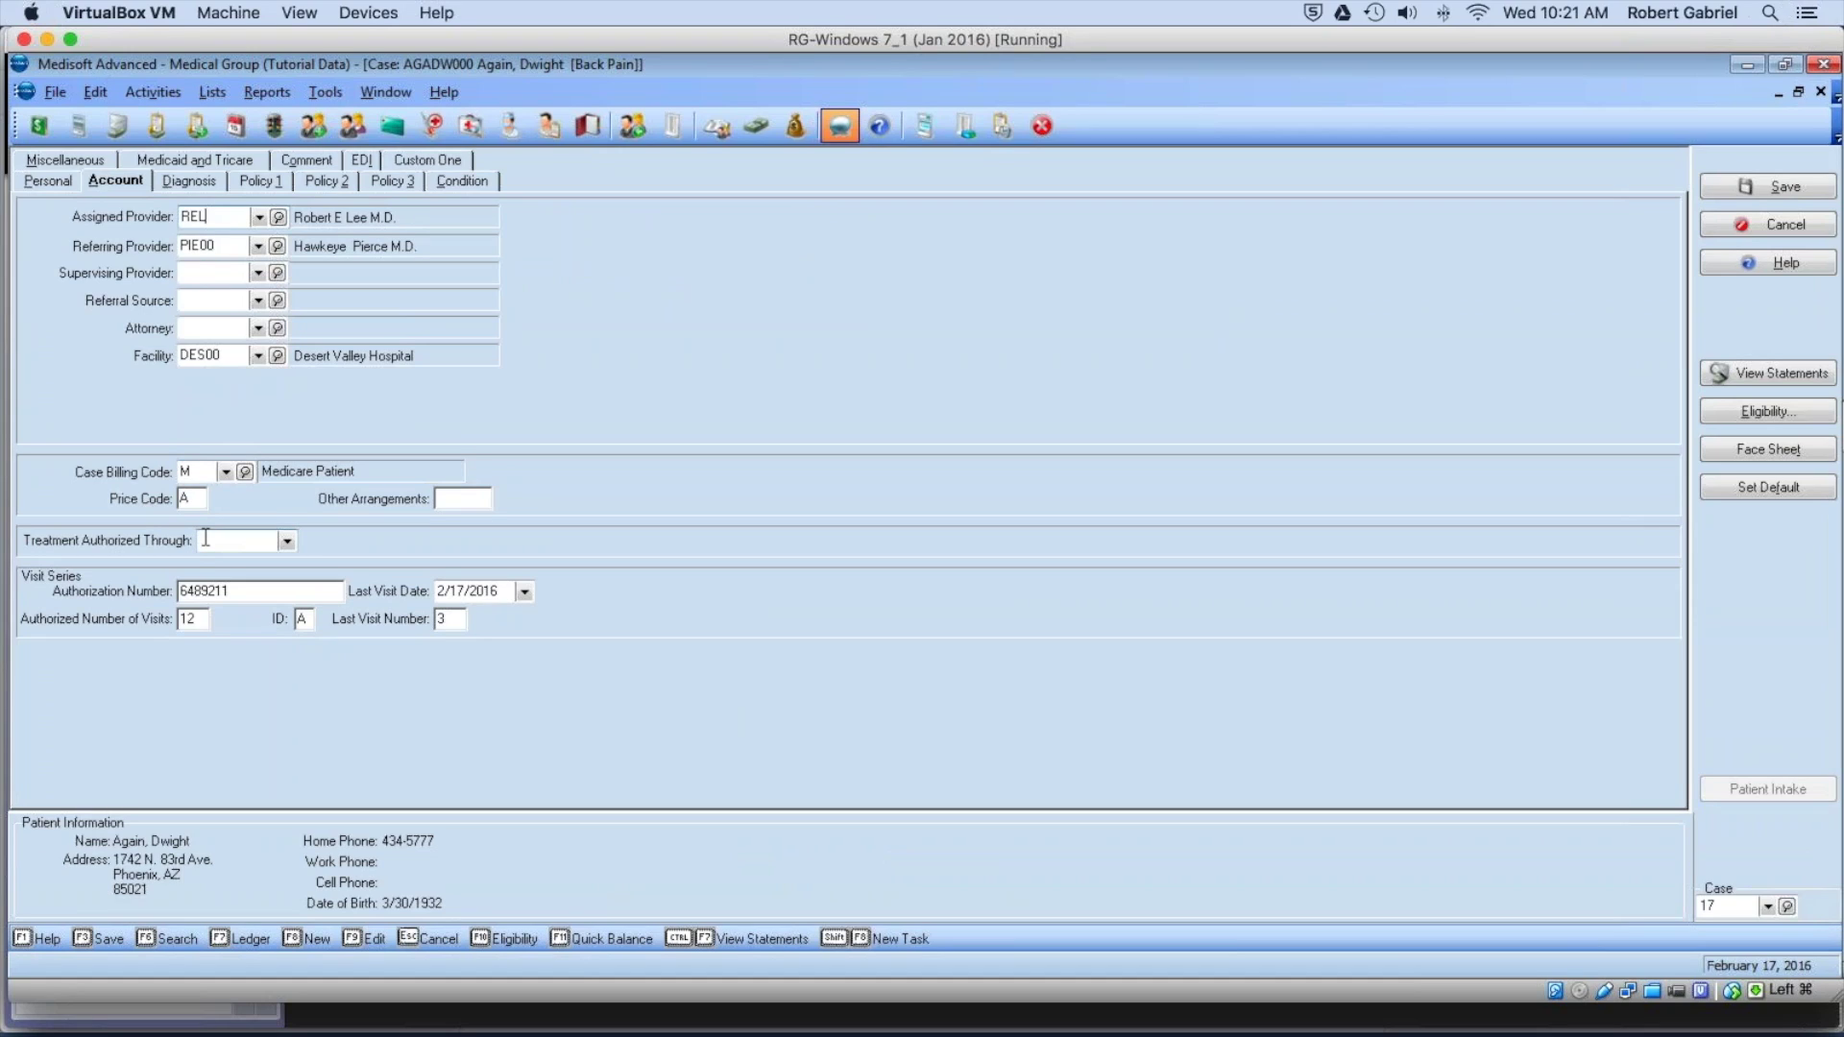
{"action": "left_click", "coordinate": [182, 500]}
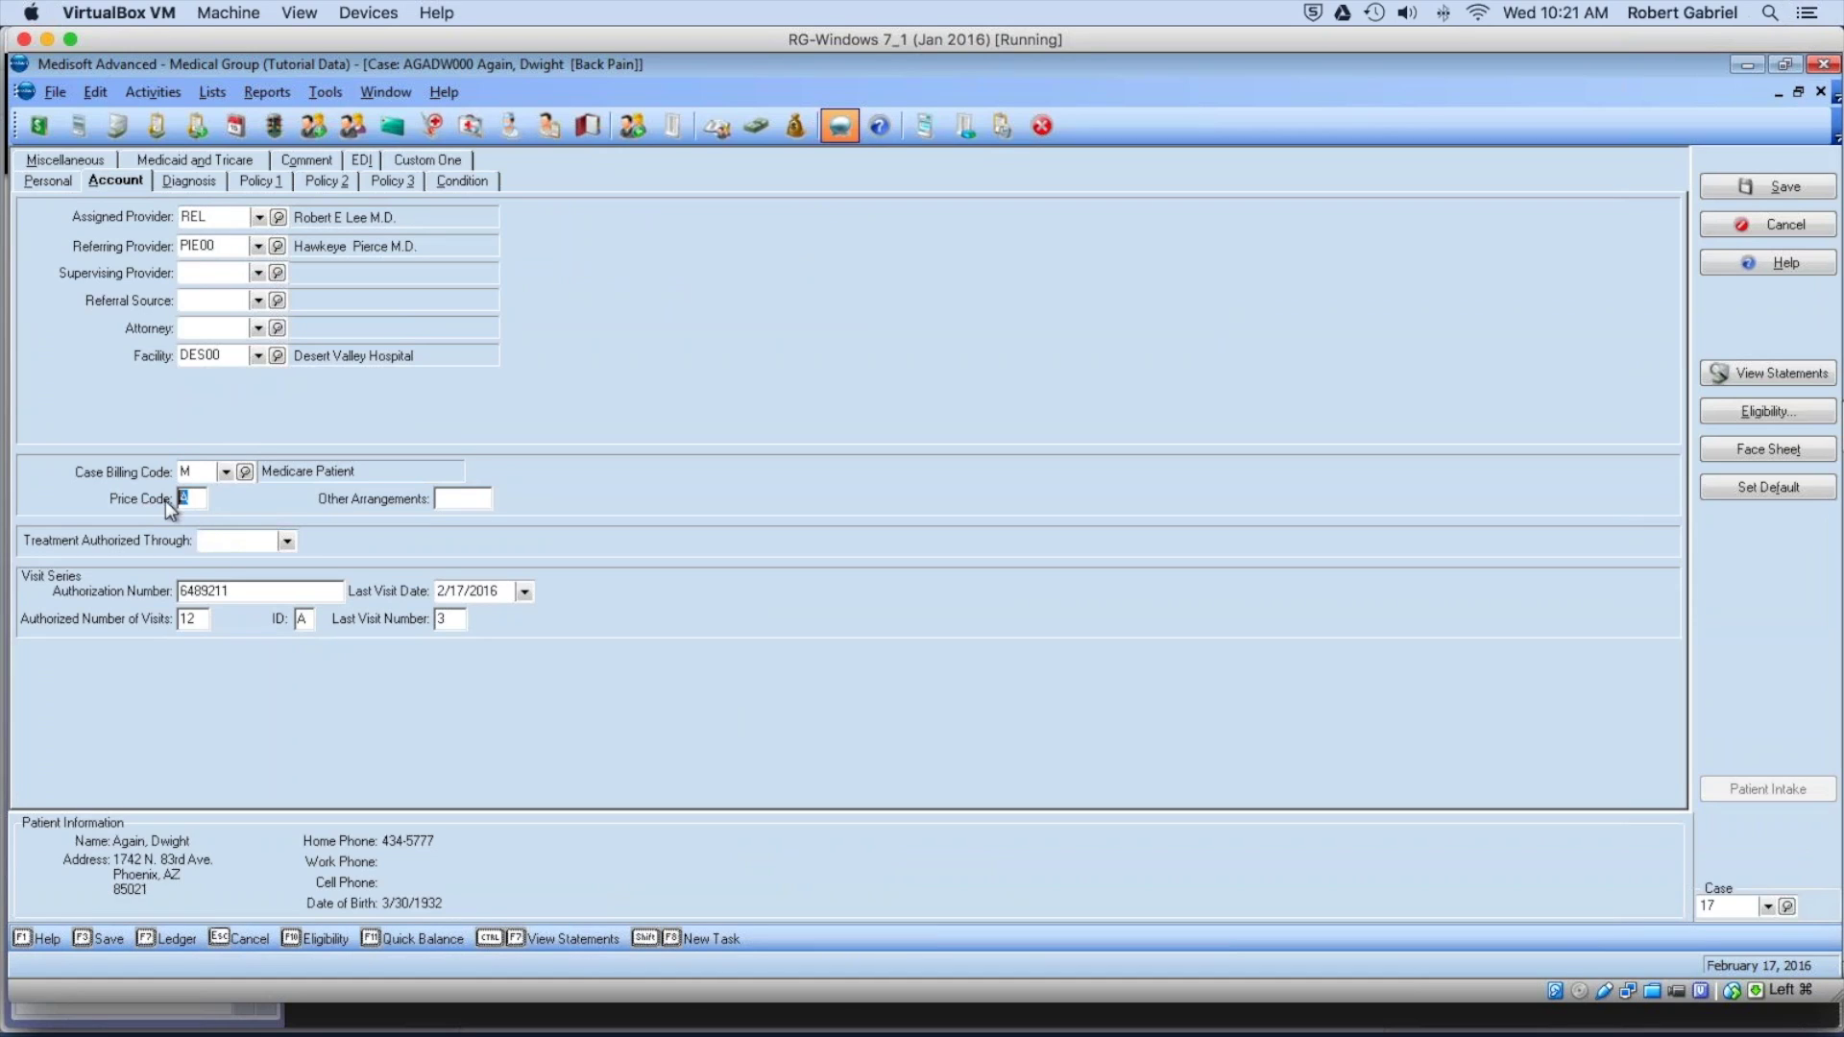
{"action": "type", "text": "C"}
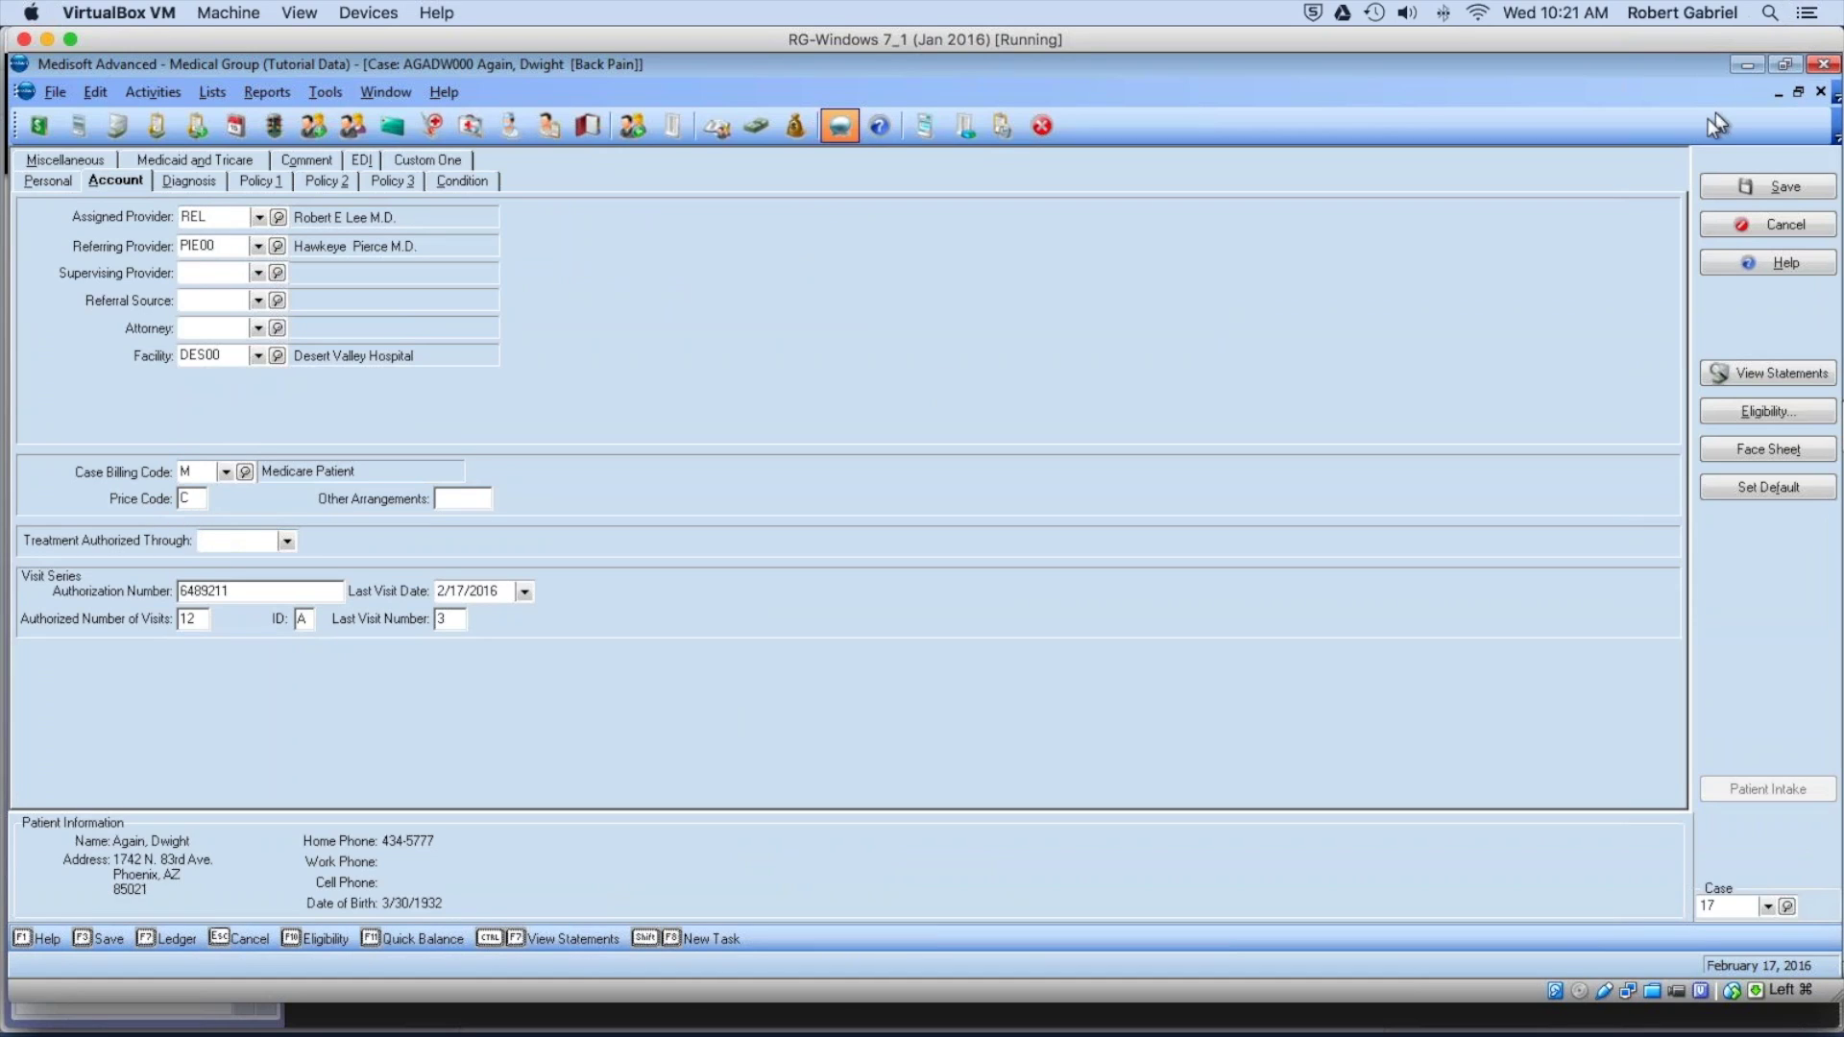
{"action": "left_click", "coordinate": [1729, 184]}
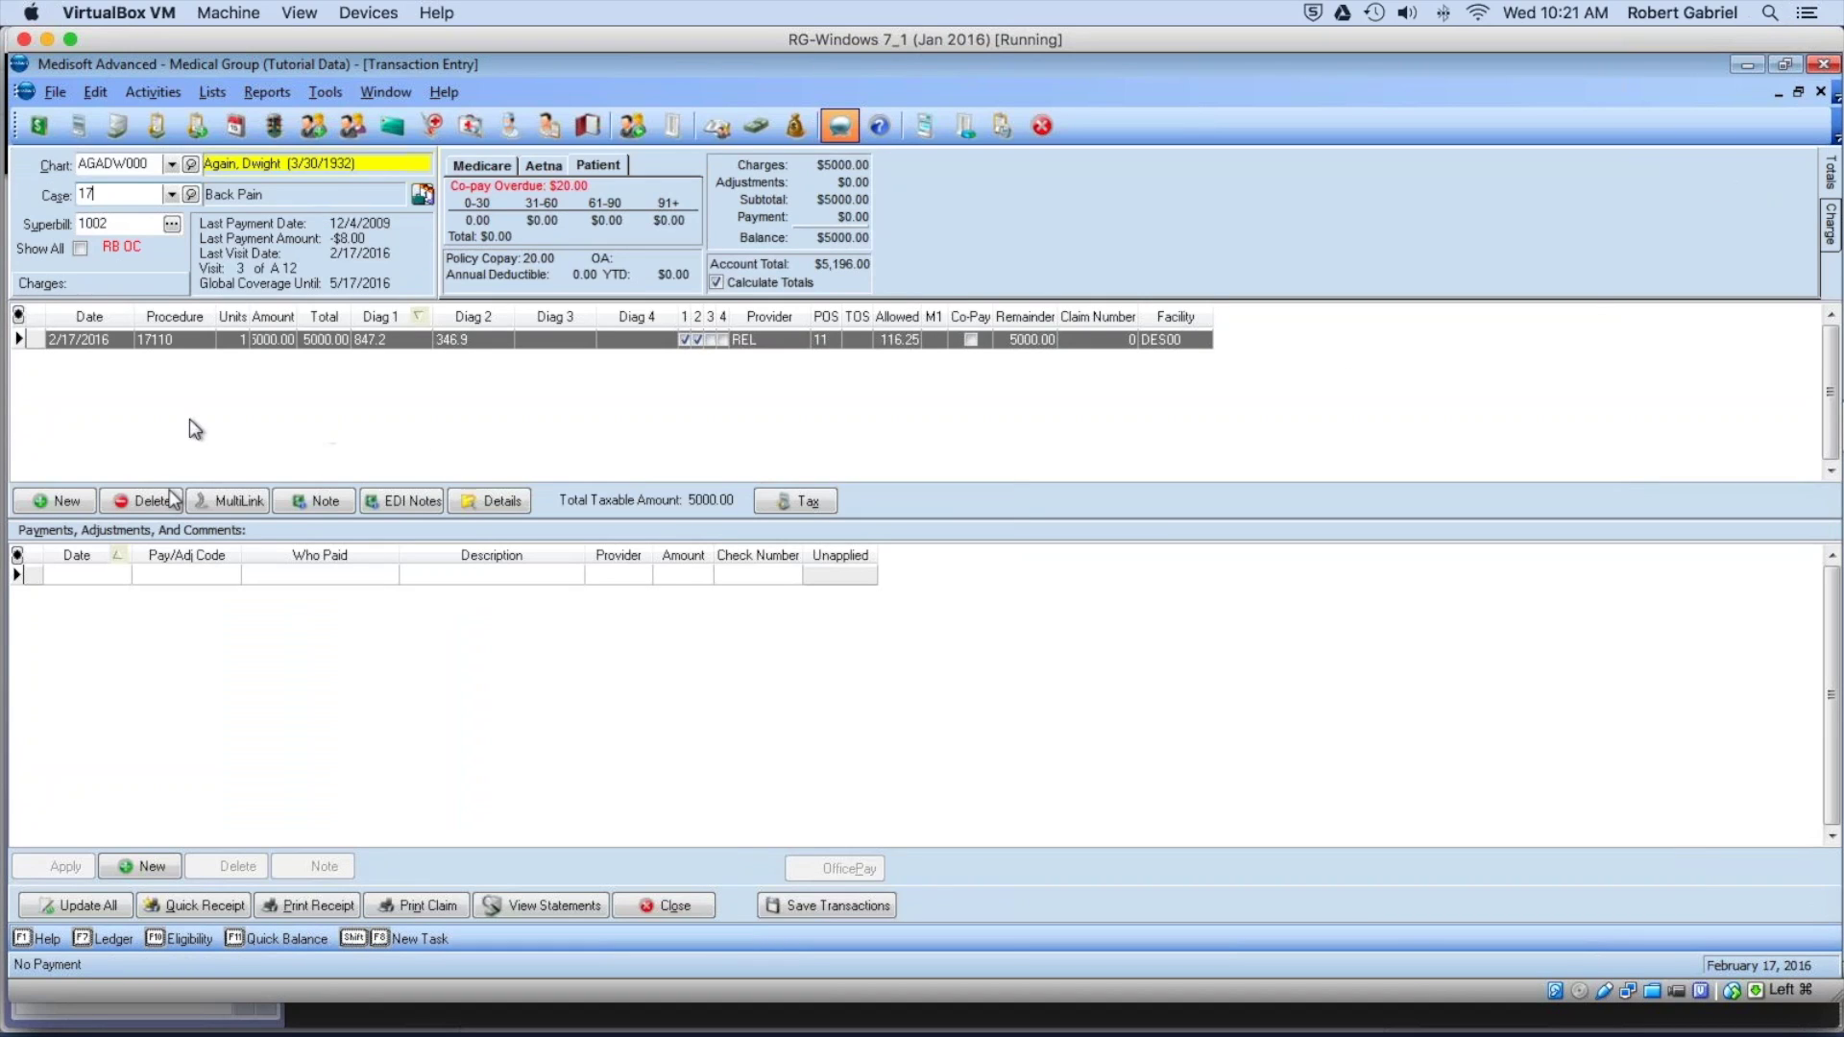
Add a new charge for procedure 17110 with an amount of 400 to the Back Pain case.
{"action": "left_click", "coordinate": [78, 500]}
{"action": "left_click", "coordinate": [169, 358]}
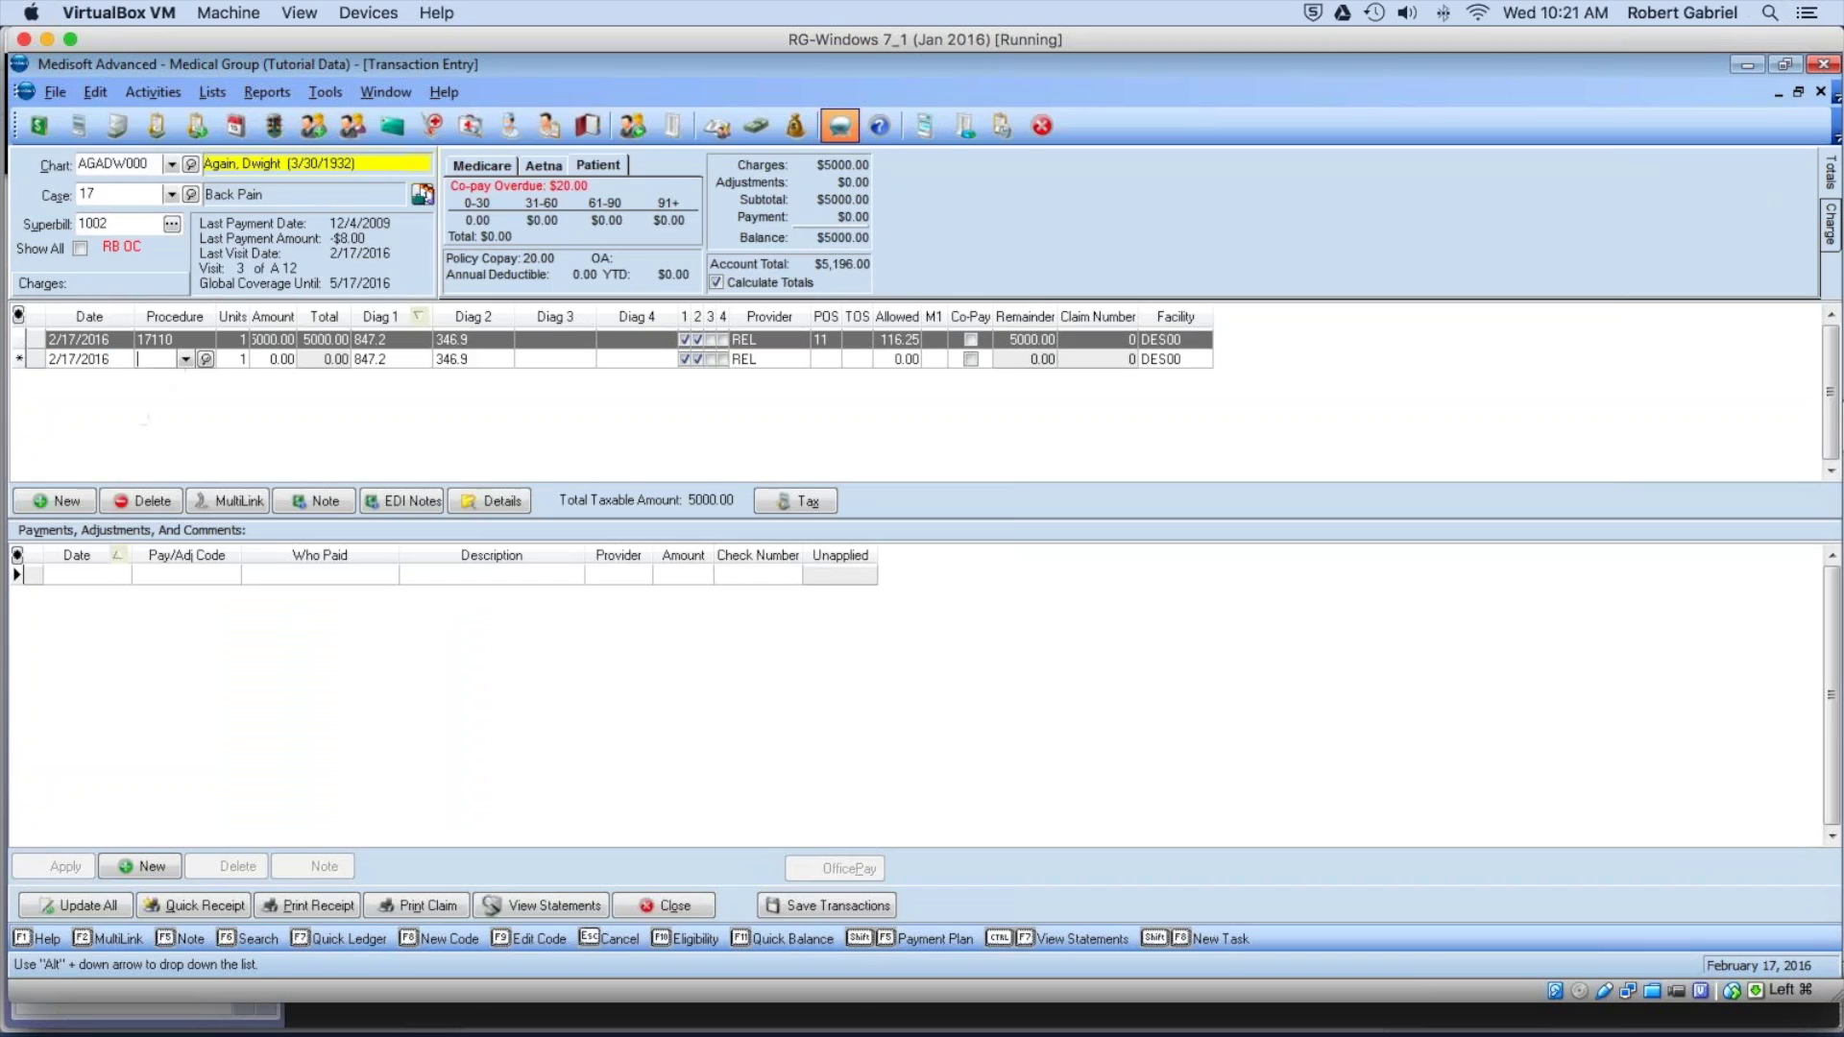
{"action": "type", "text": "171"}
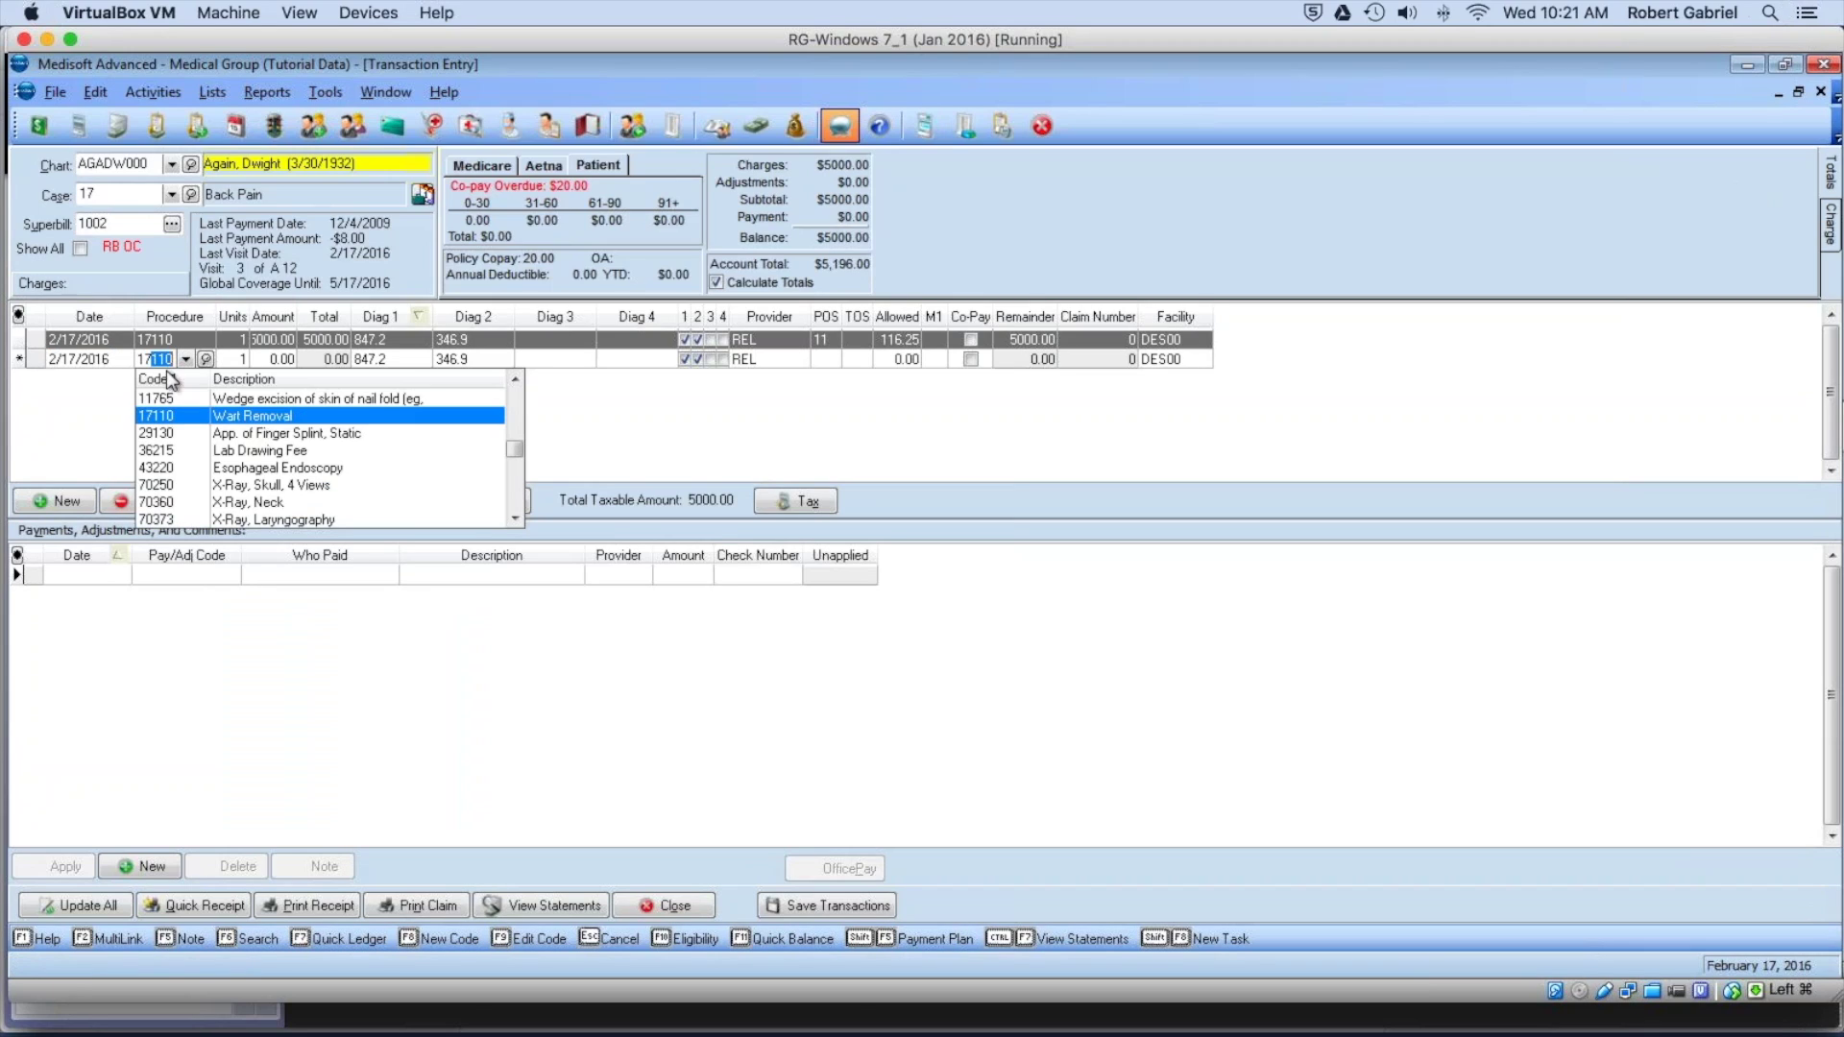
{"action": "type", "text": "1"}
{"action": "key", "text": "Tab"}
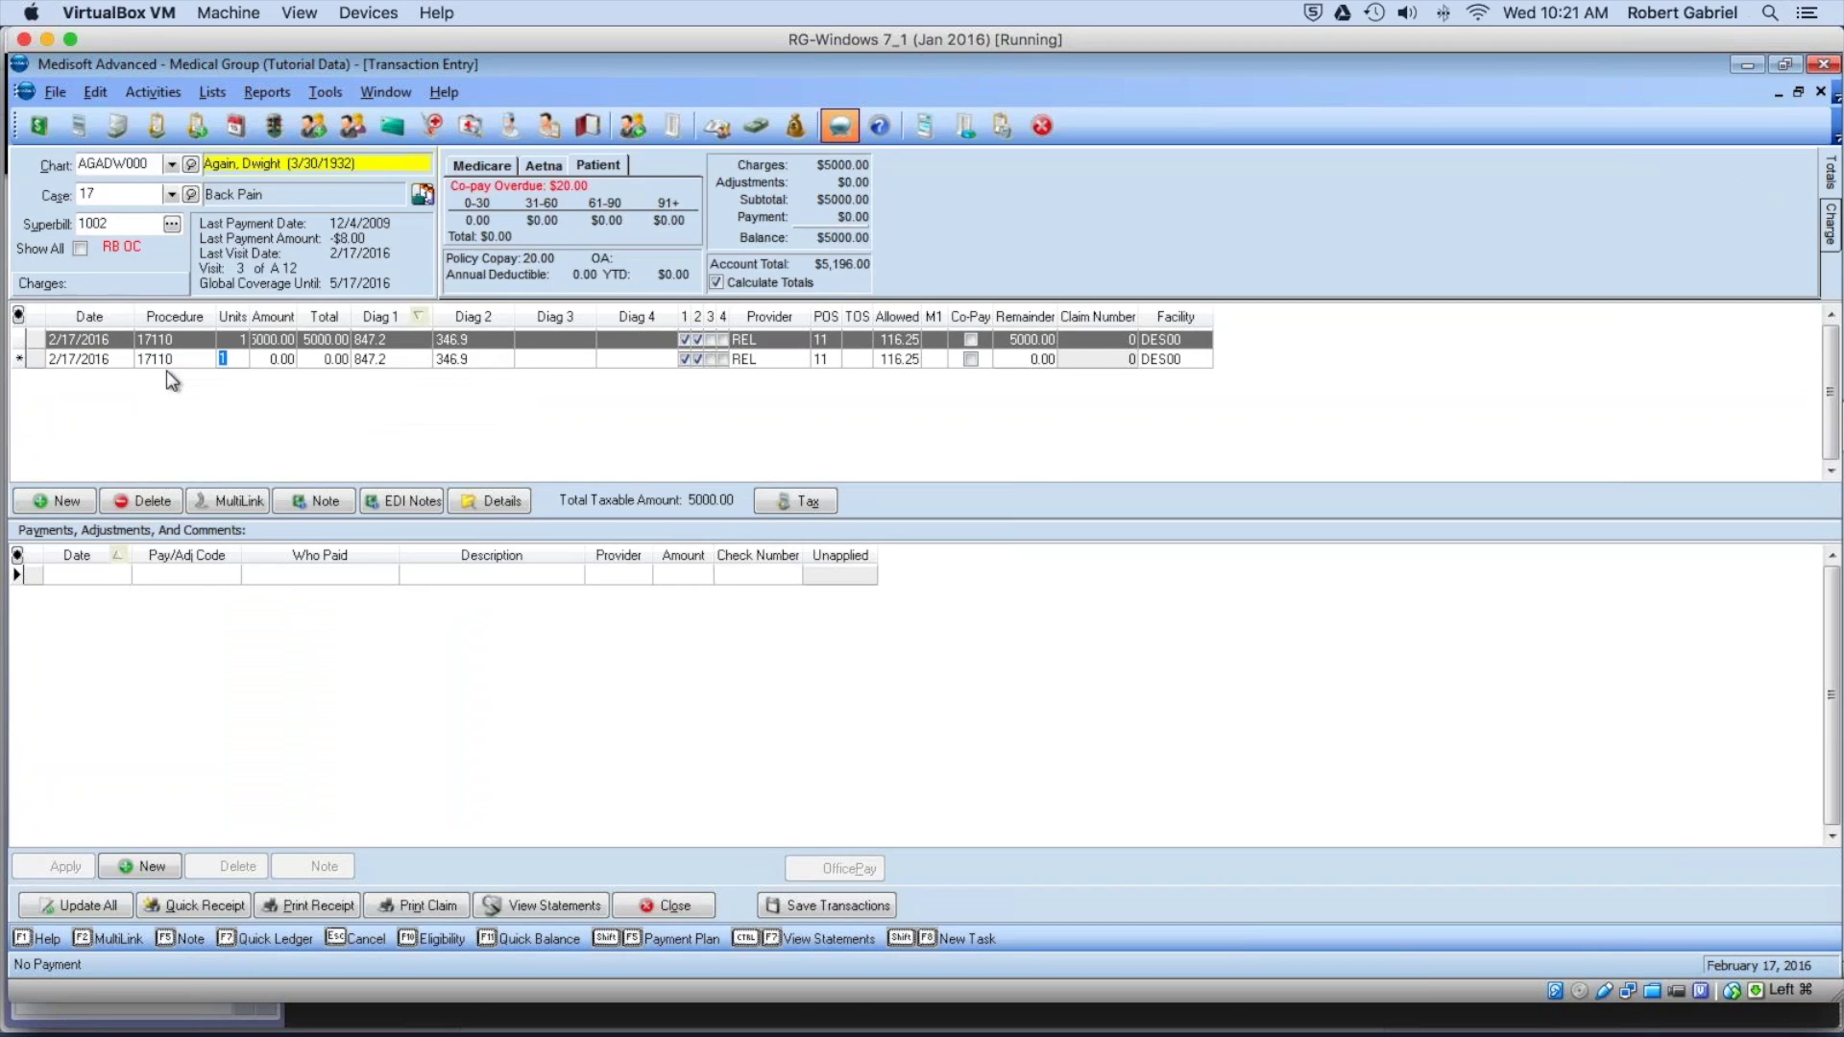
{"action": "key", "text": "Tab"}
{"action": "type", "text": "400"}
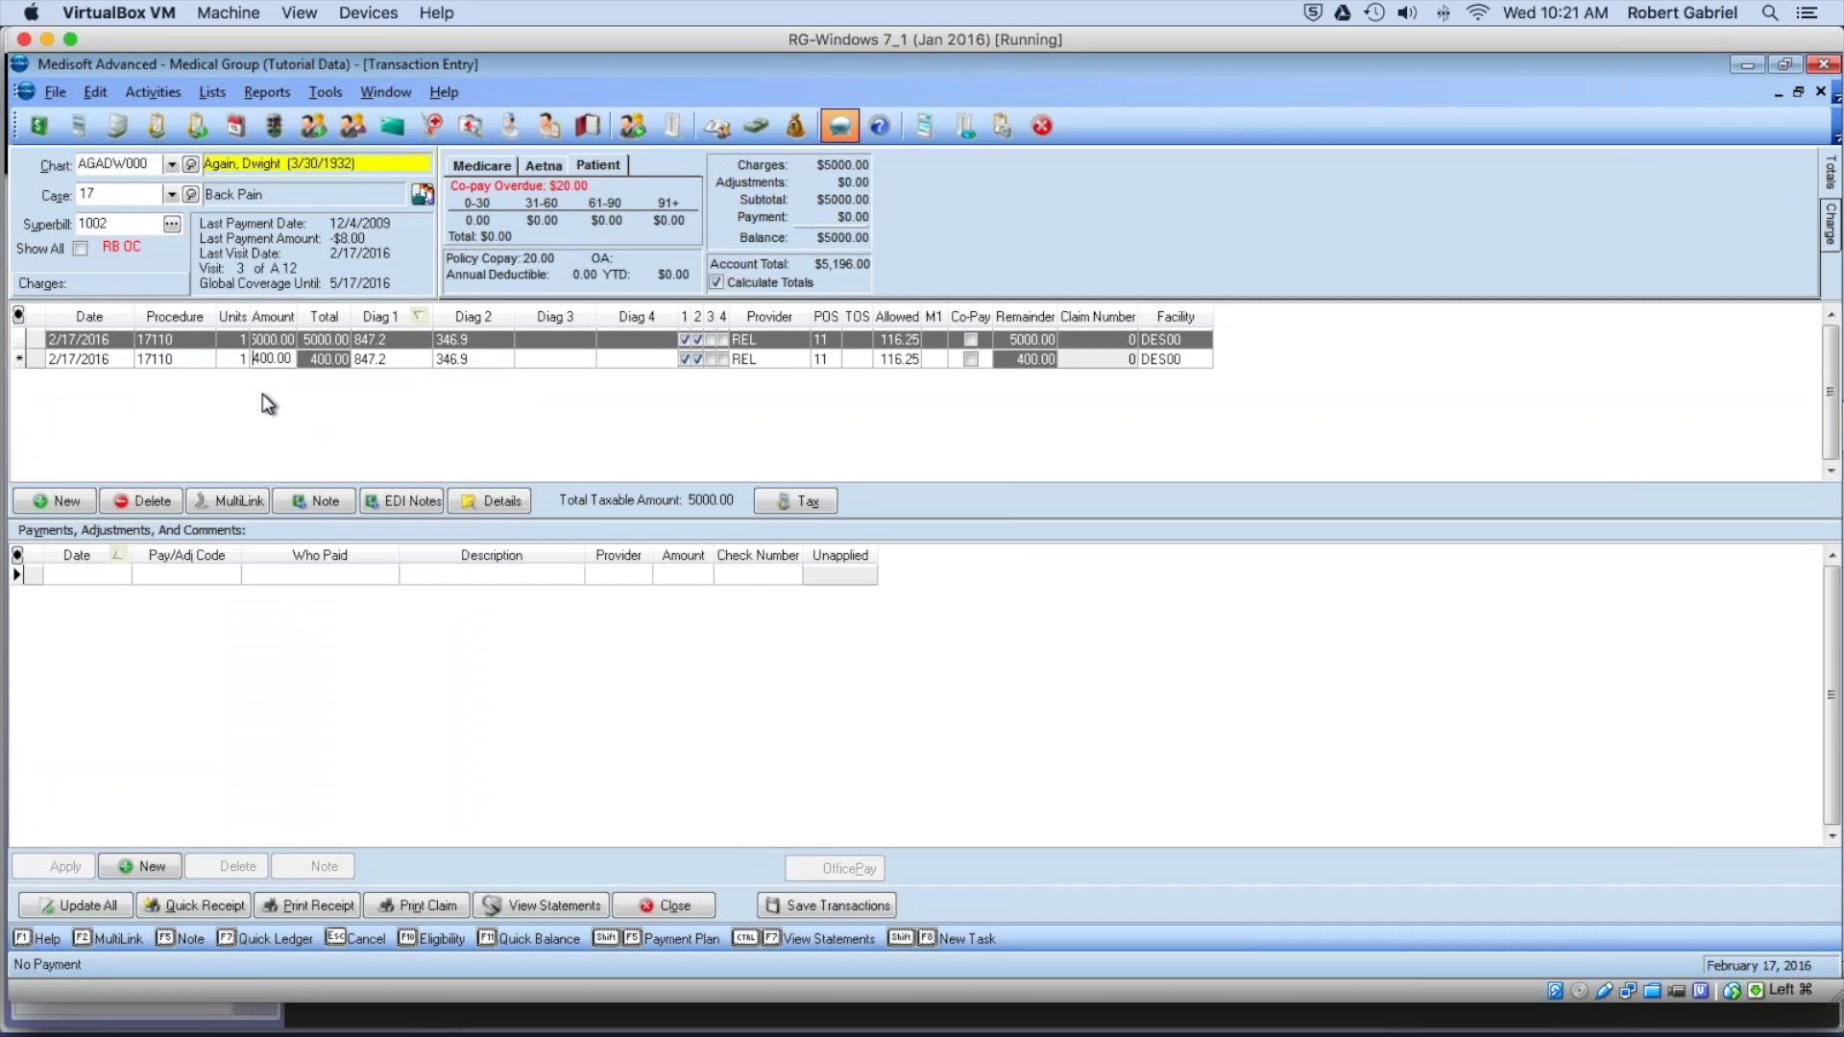
Set the new 17110 charge's amount to 300 and save the unsaved transactions.
{"action": "left_click", "coordinate": [120, 194]}
{"action": "type", "text": "3"}
{"action": "type", "text": "5"}
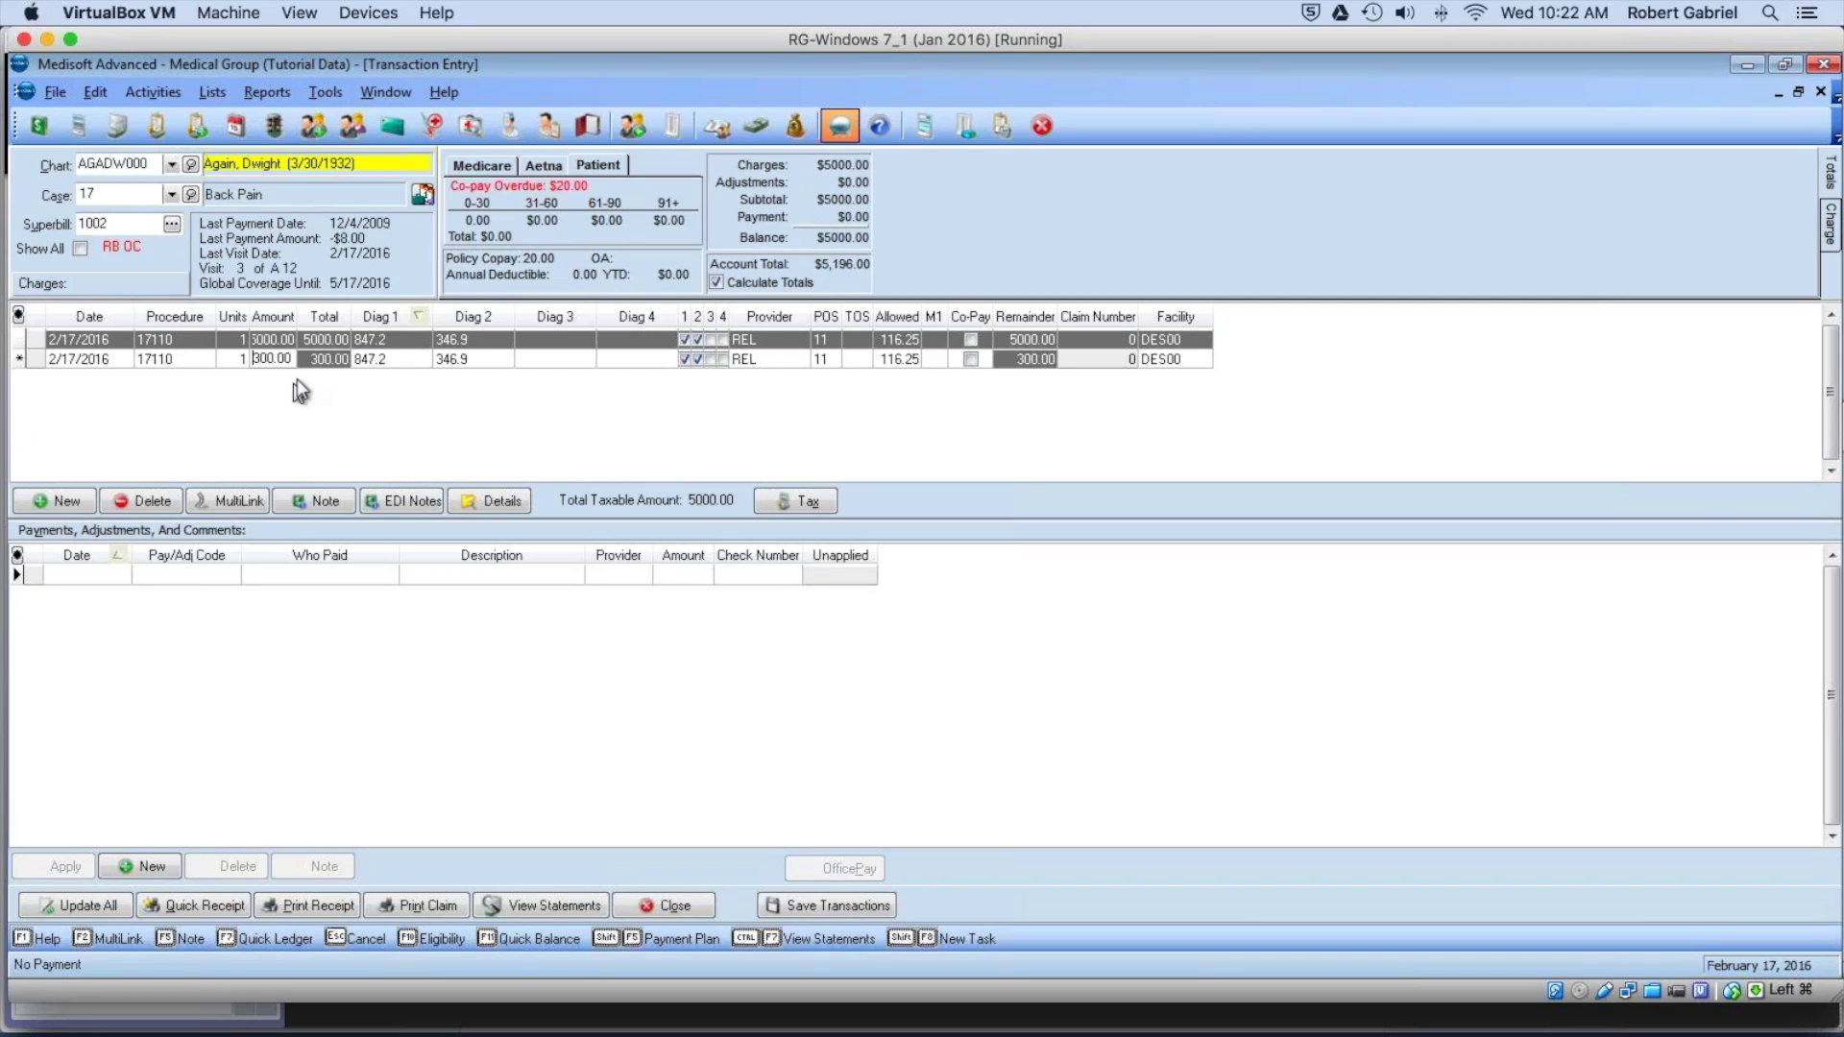
{"action": "left_click", "coordinate": [94, 219]}
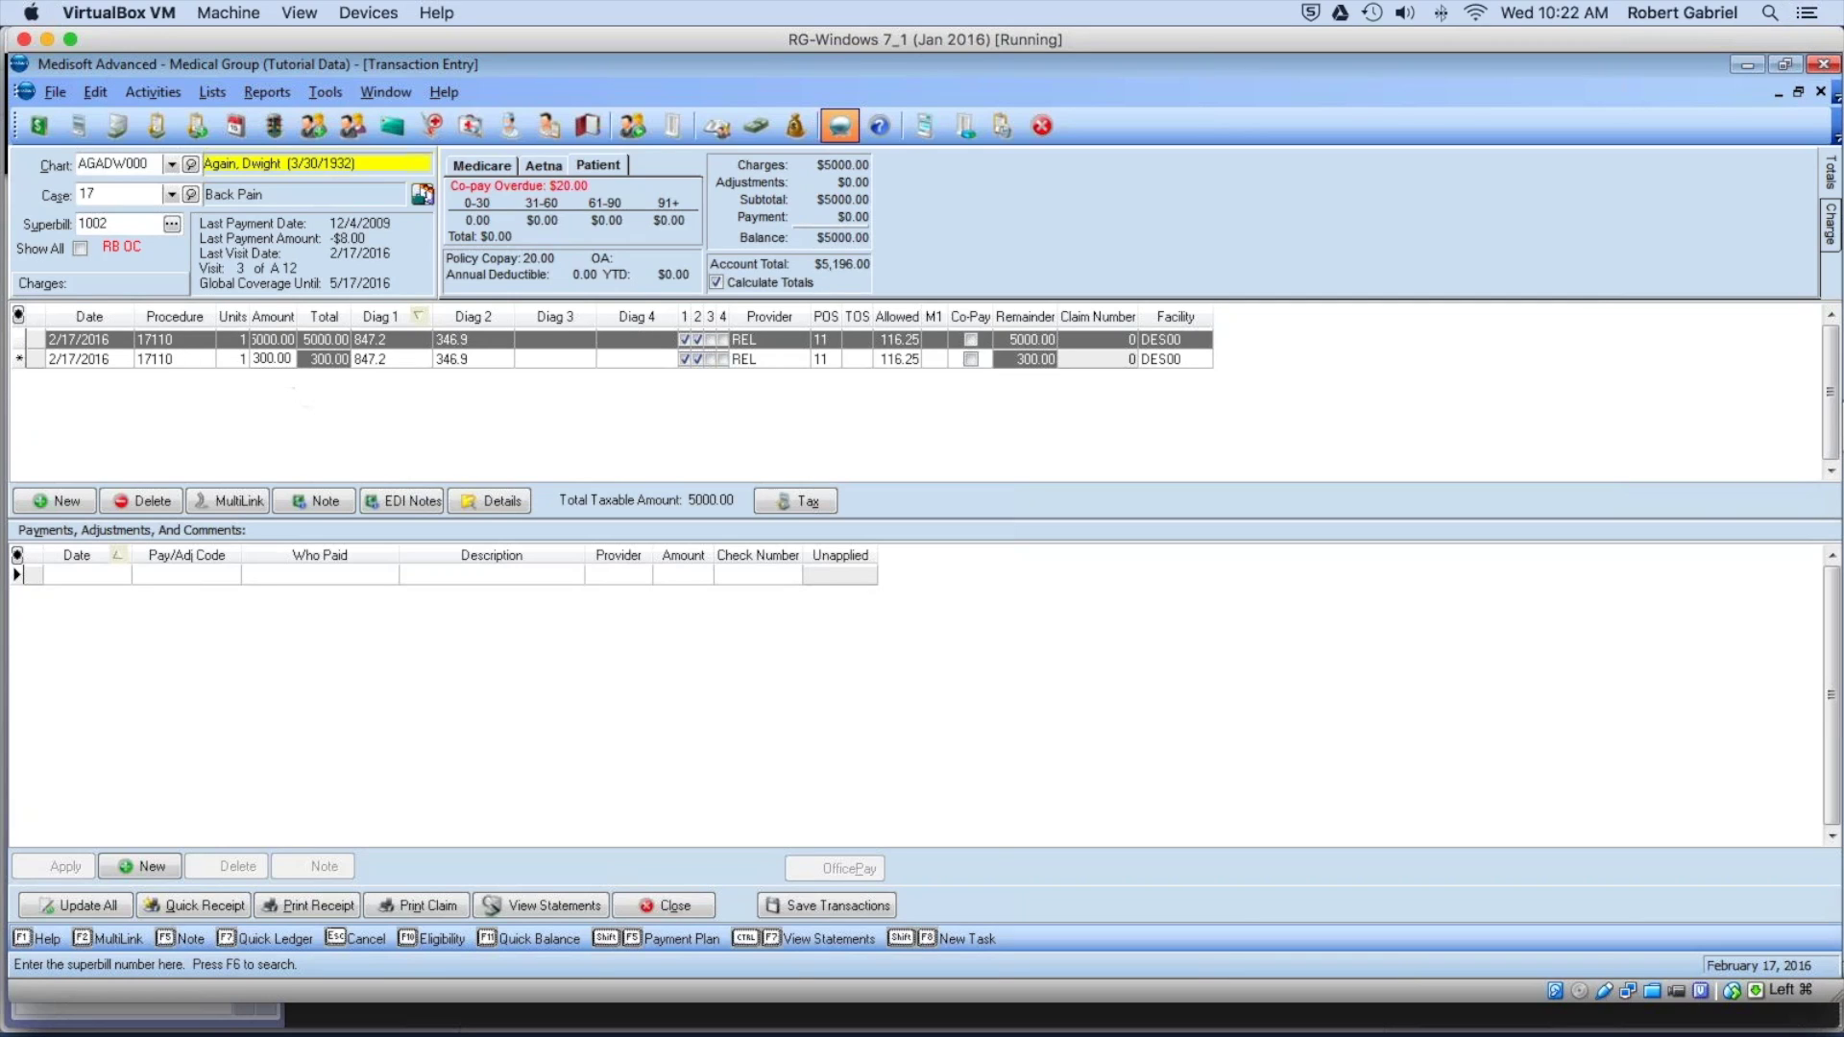
{"action": "left_click", "coordinate": [94, 197]}
{"action": "left_click", "coordinate": [918, 569]}
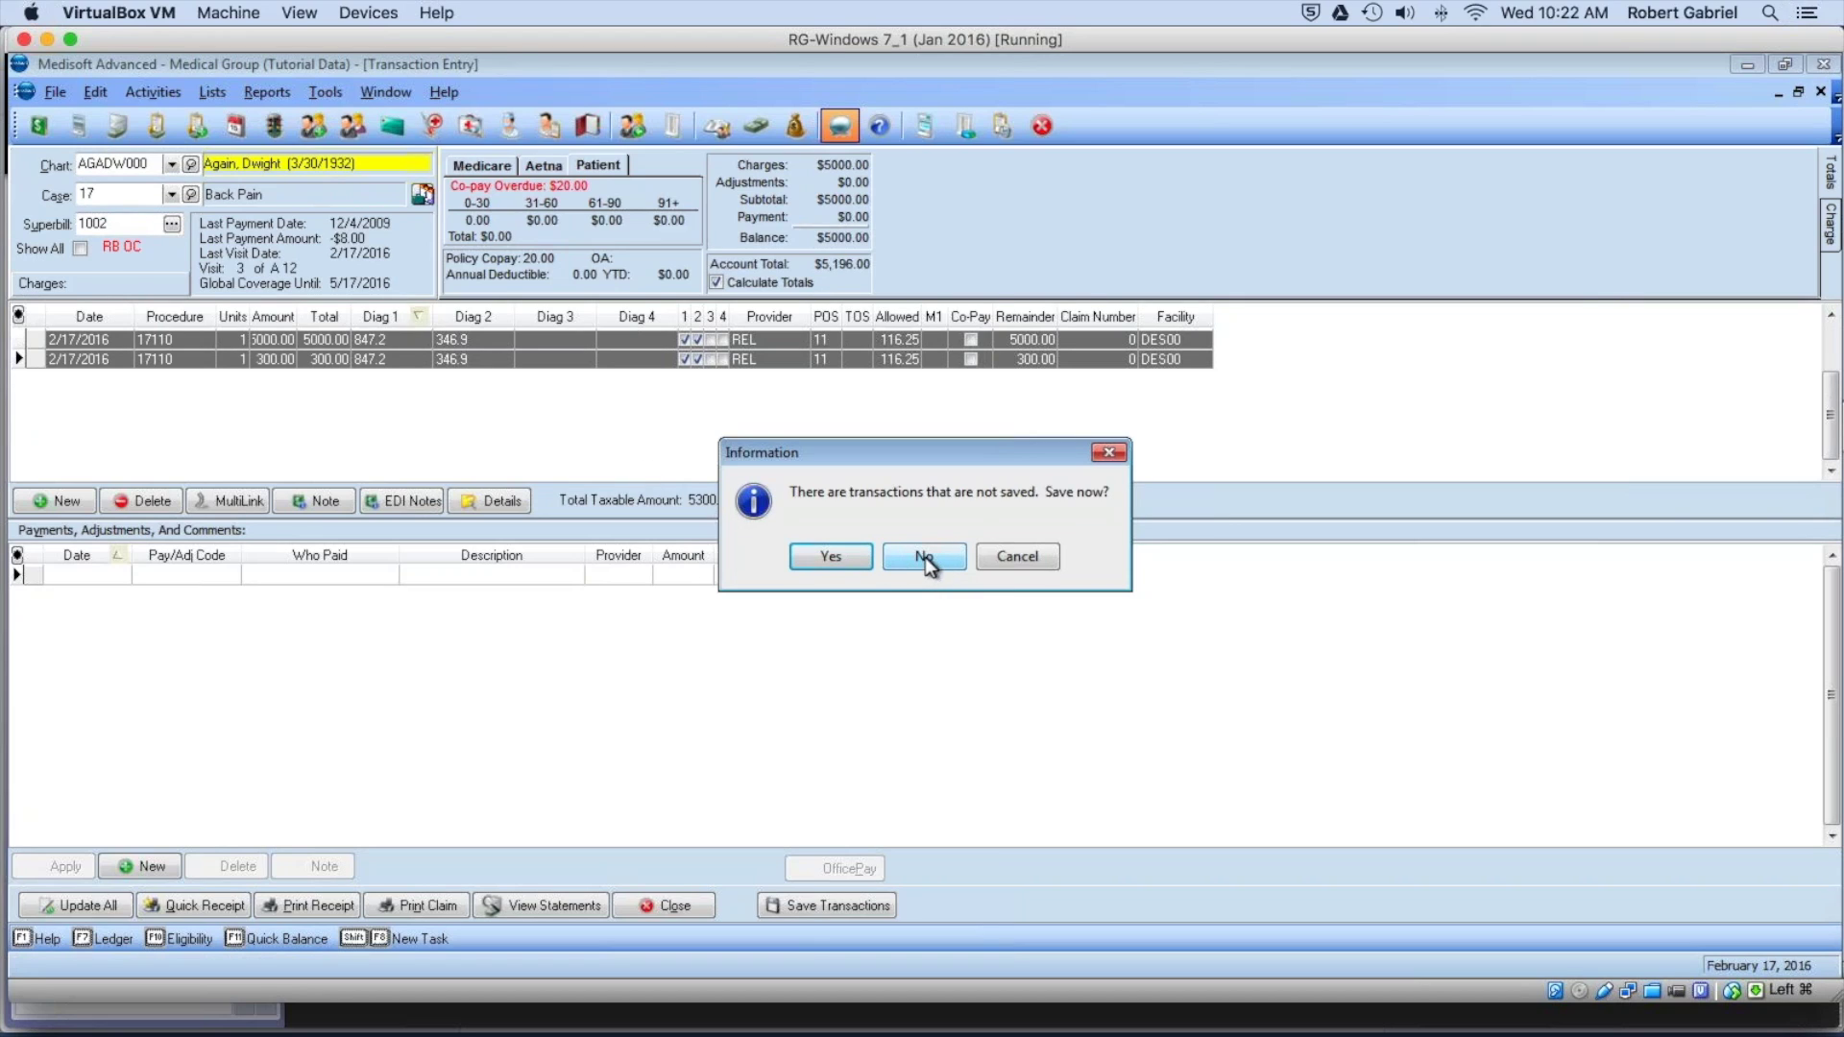
{"action": "left_click", "coordinate": [841, 557]}
Review the price code and the available case billing codes in the Back Pain case, closing it without changes.
{"action": "right_click", "coordinate": [94, 198]}
{"action": "left_click", "coordinate": [139, 238]}
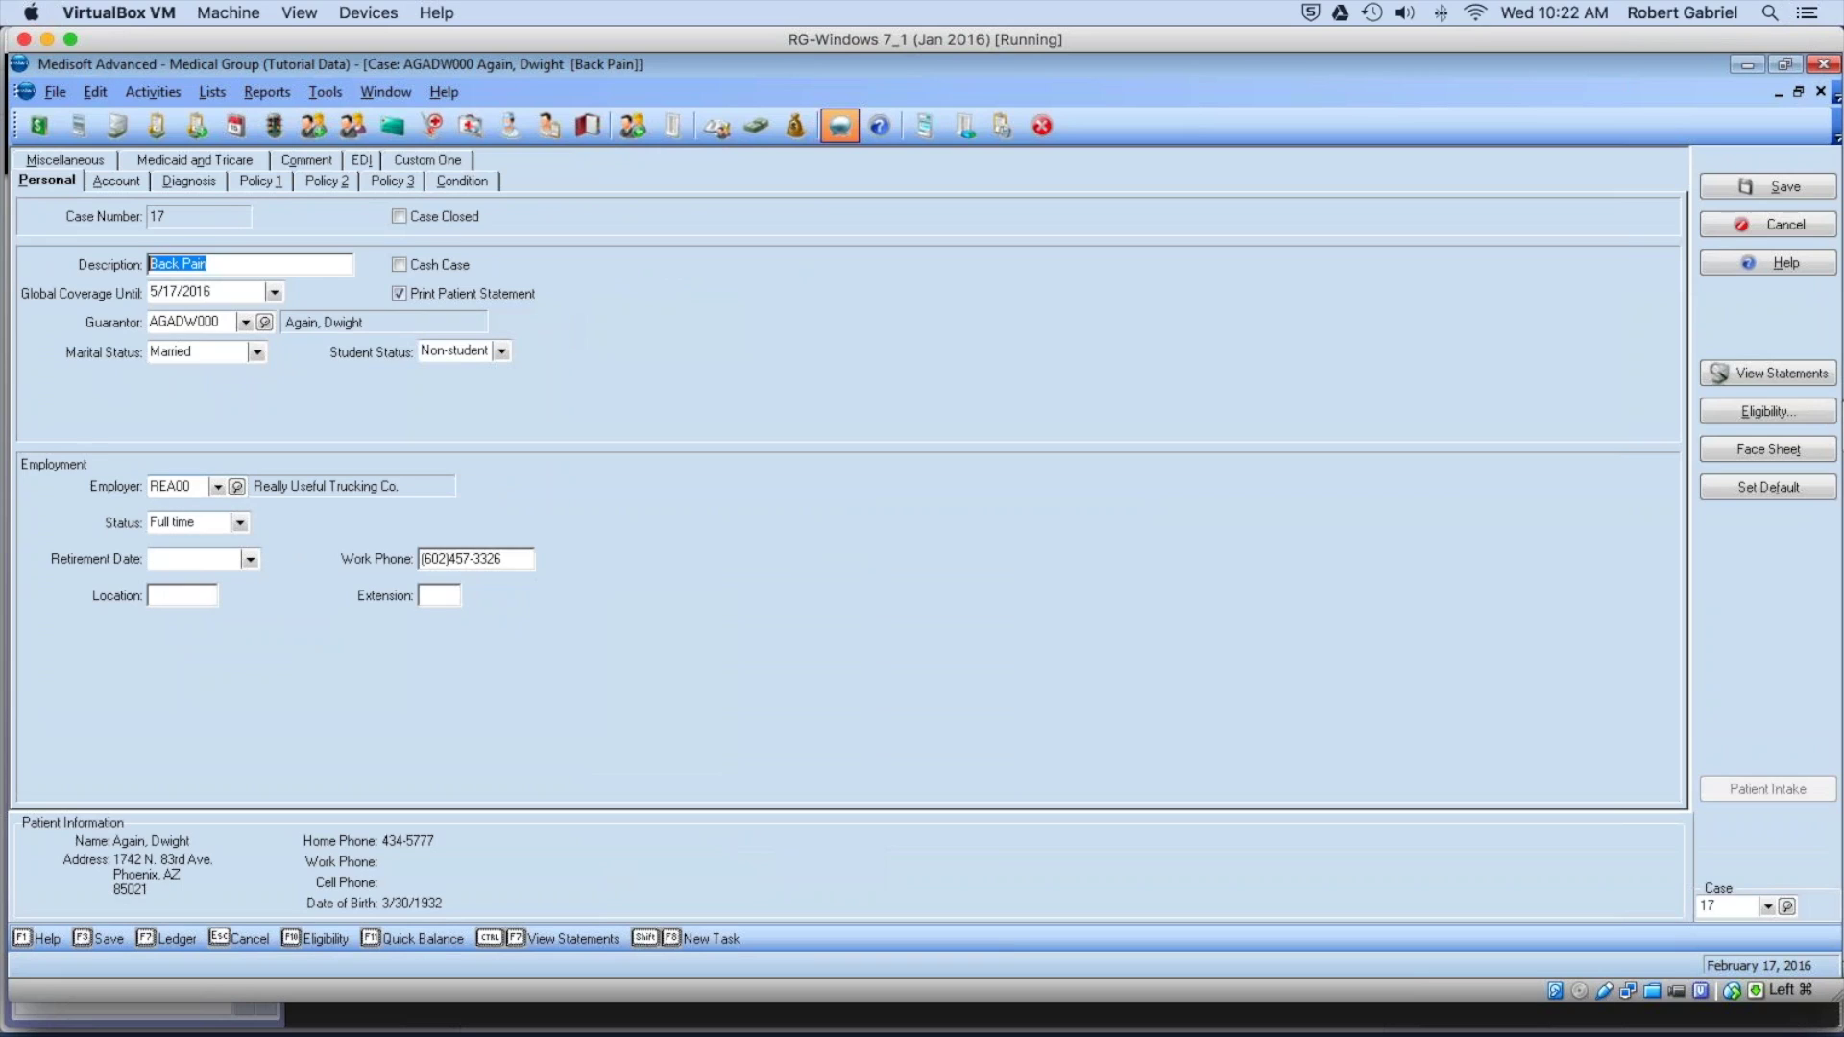
{"action": "left_click", "coordinate": [117, 184]}
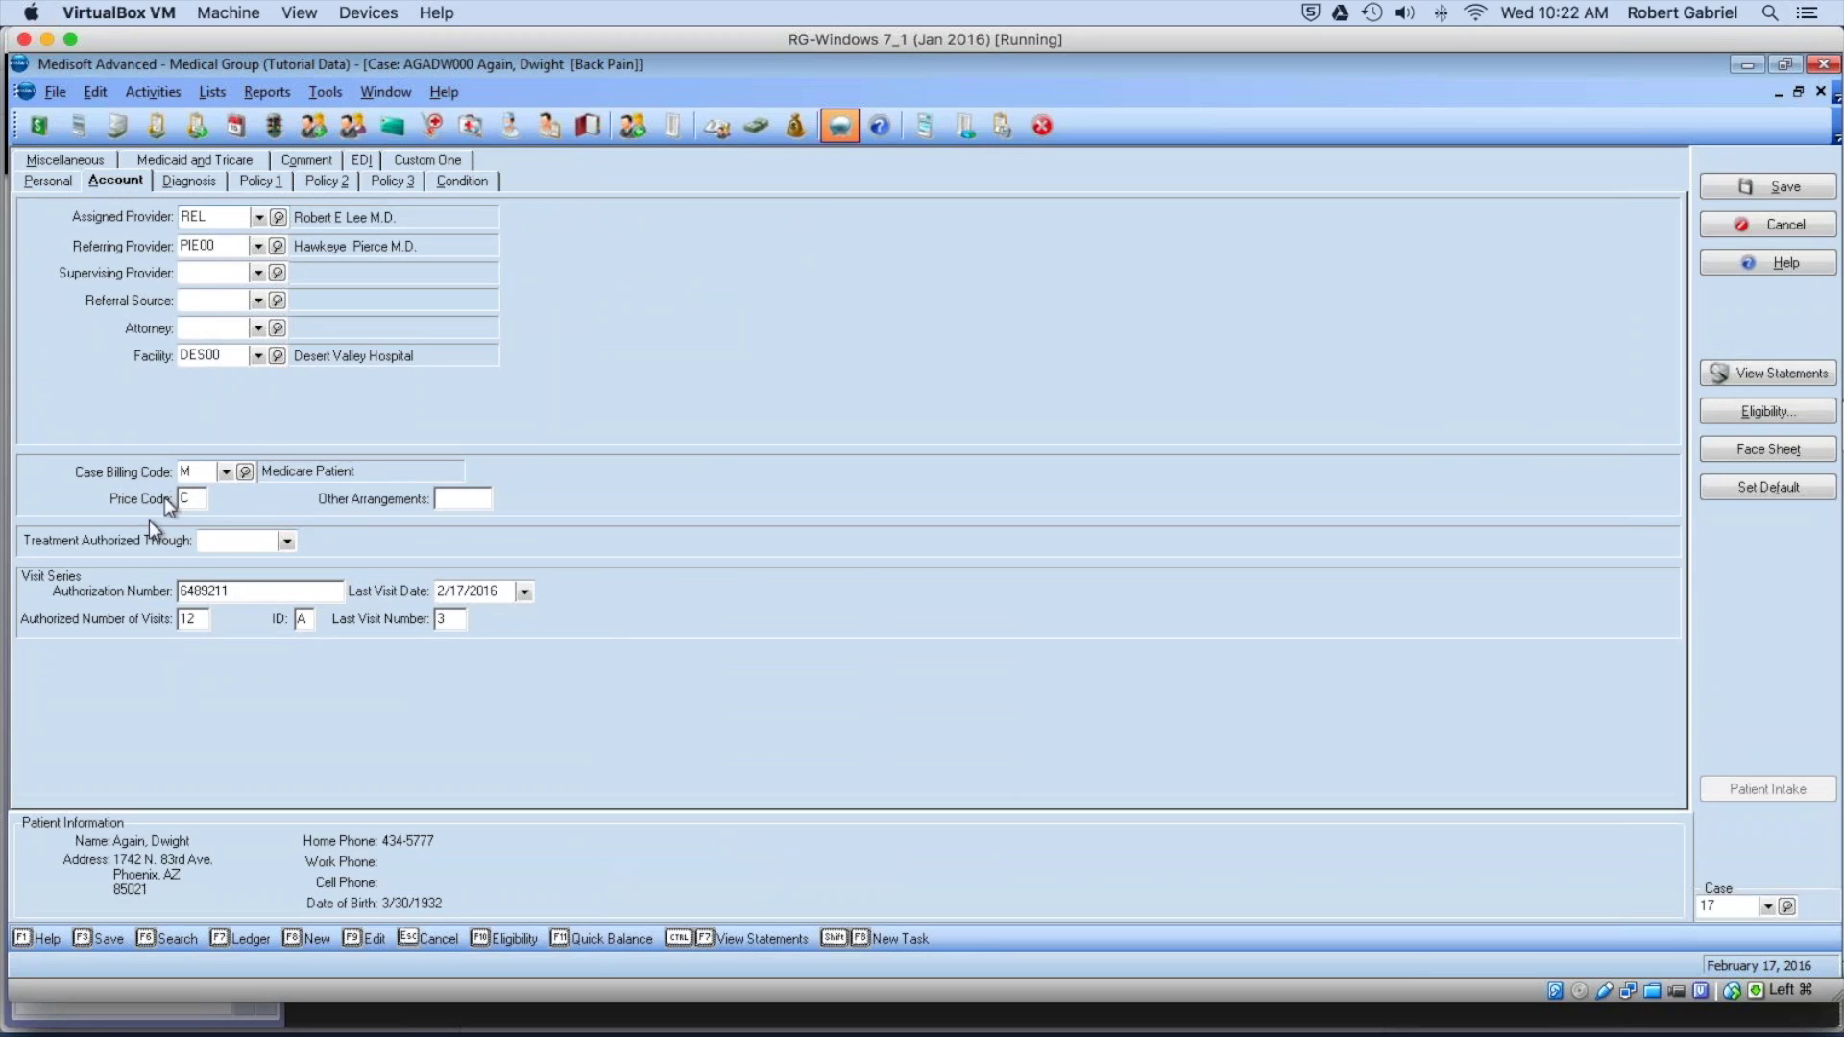
{"action": "left_click", "coordinate": [226, 471]}
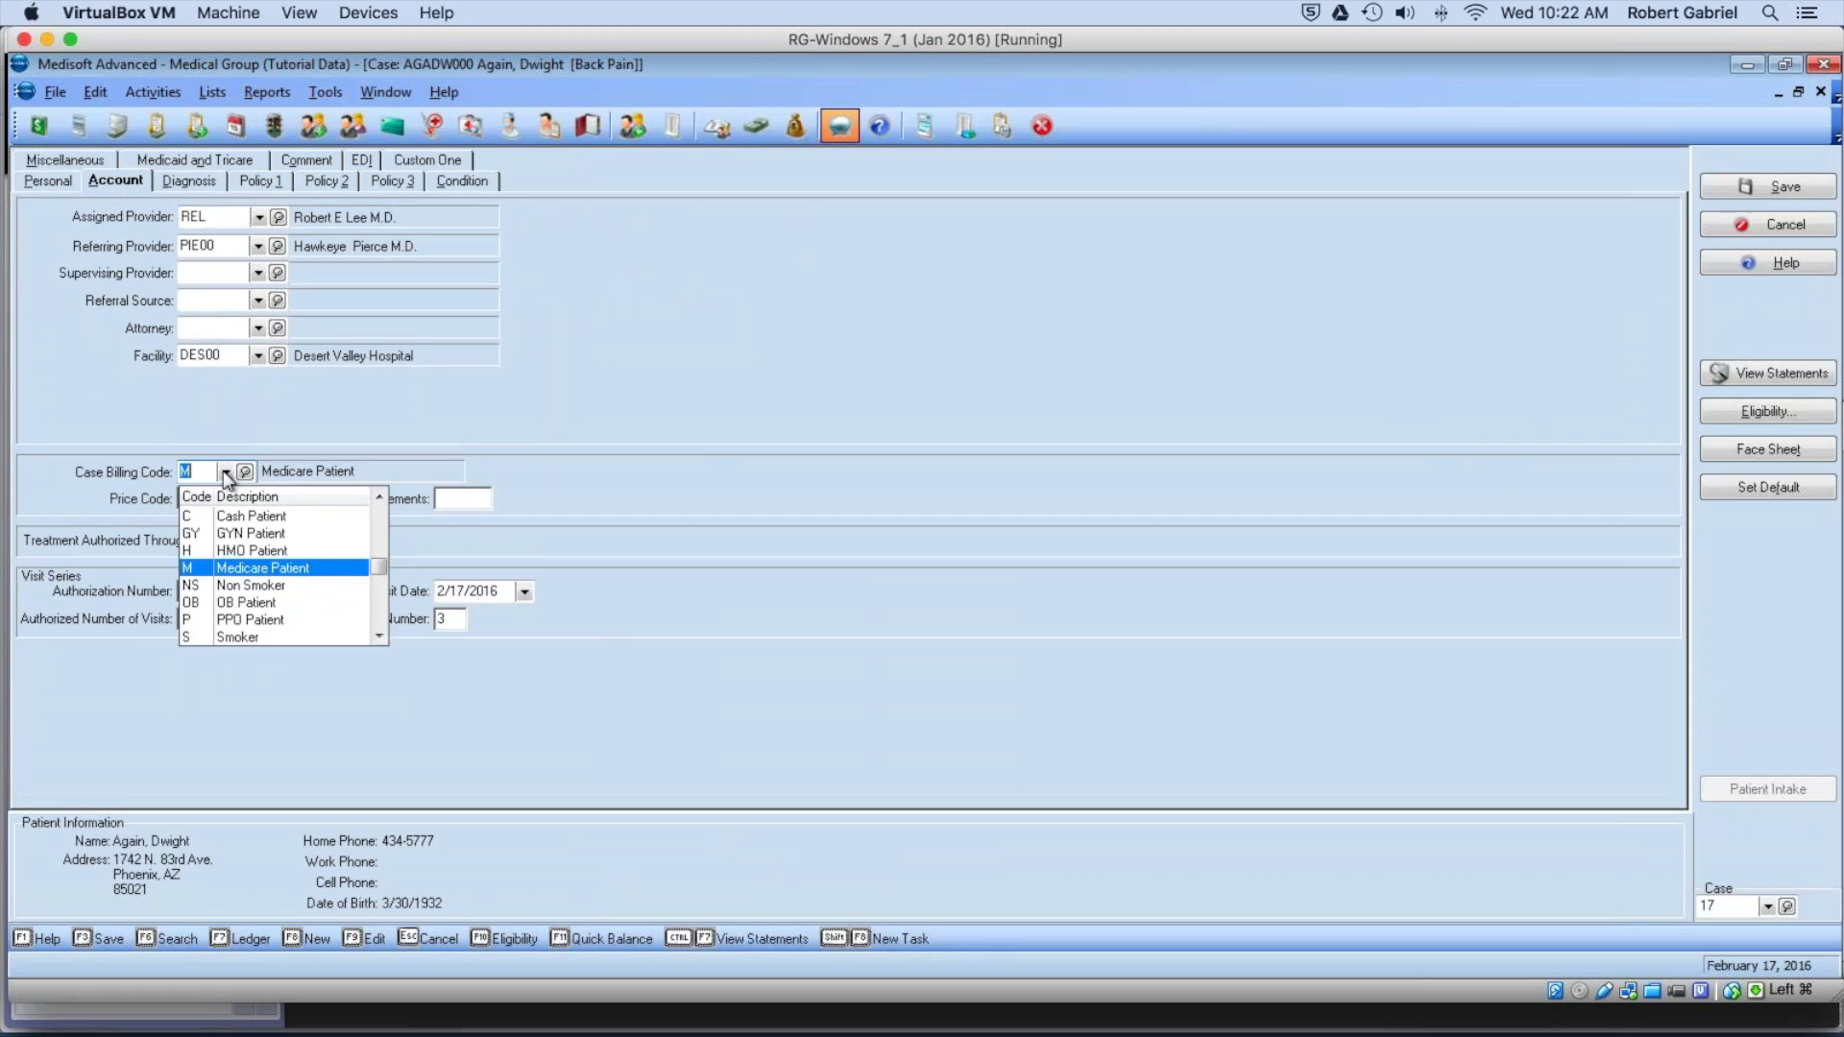
{"action": "left_click", "coordinate": [226, 472]}
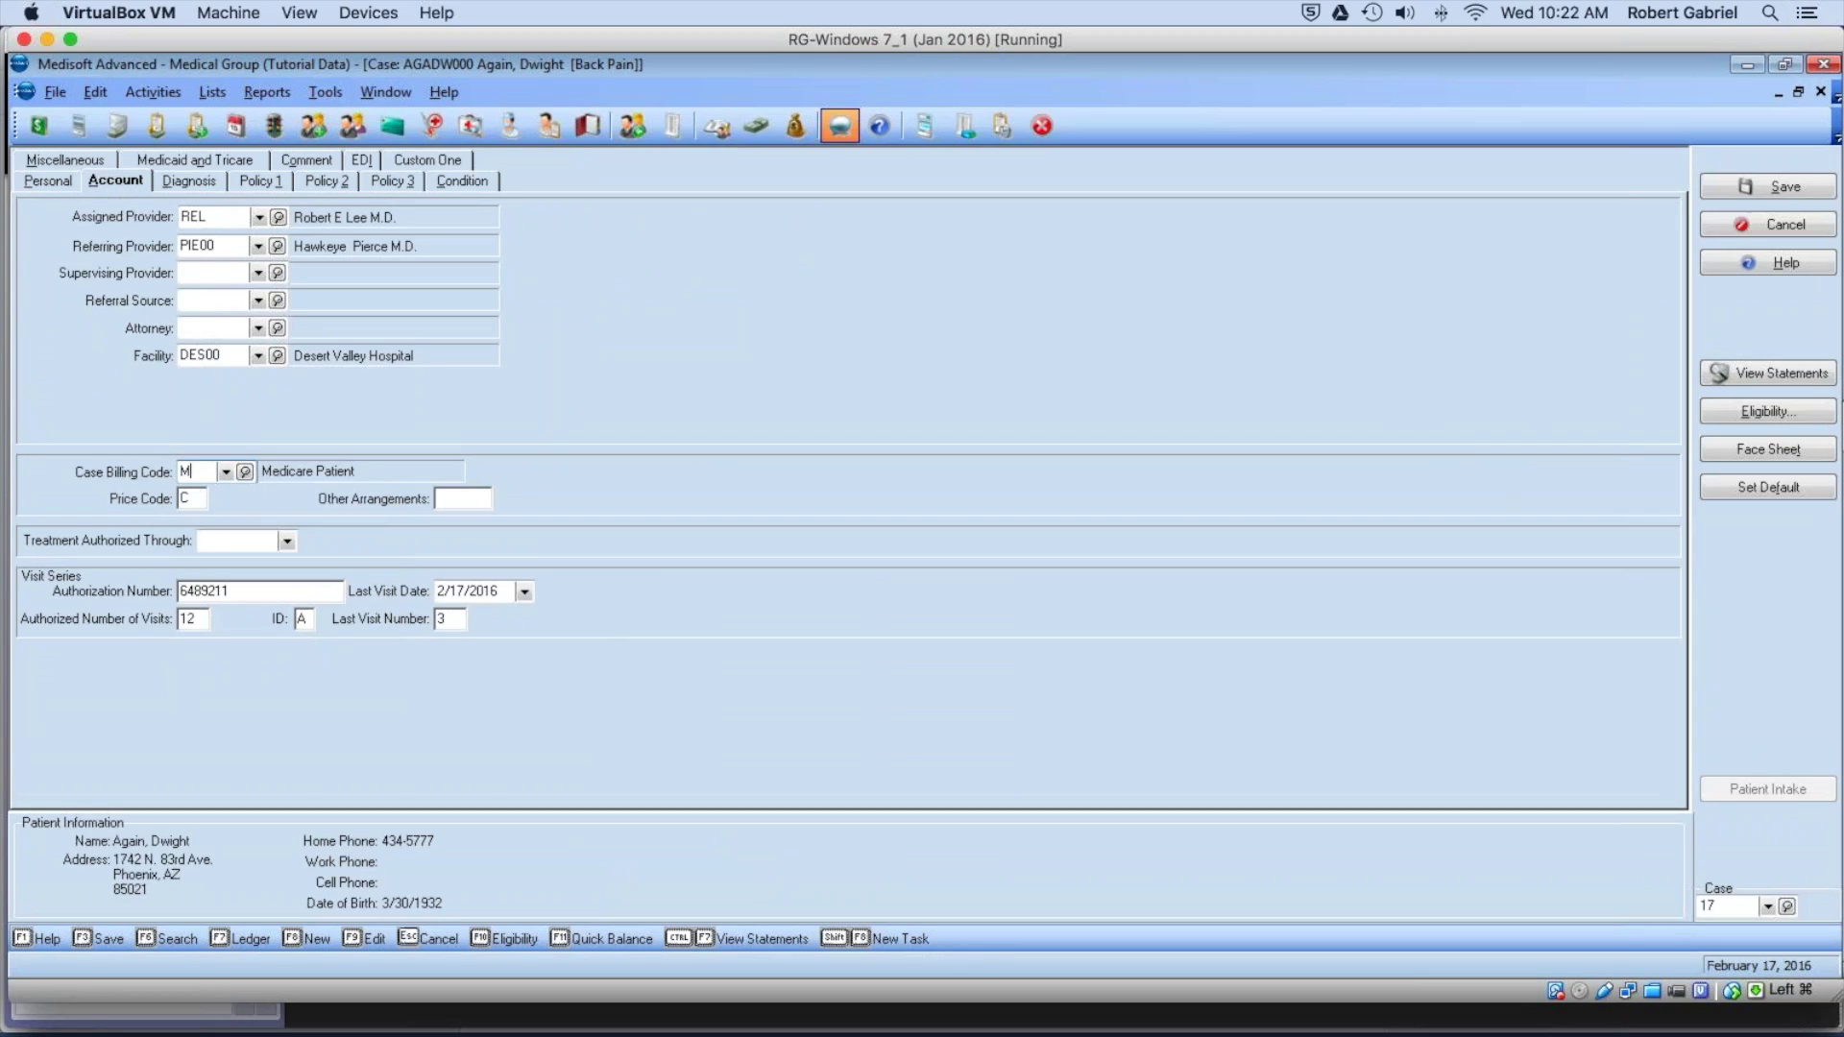
{"action": "left_click", "coordinate": [1778, 232]}
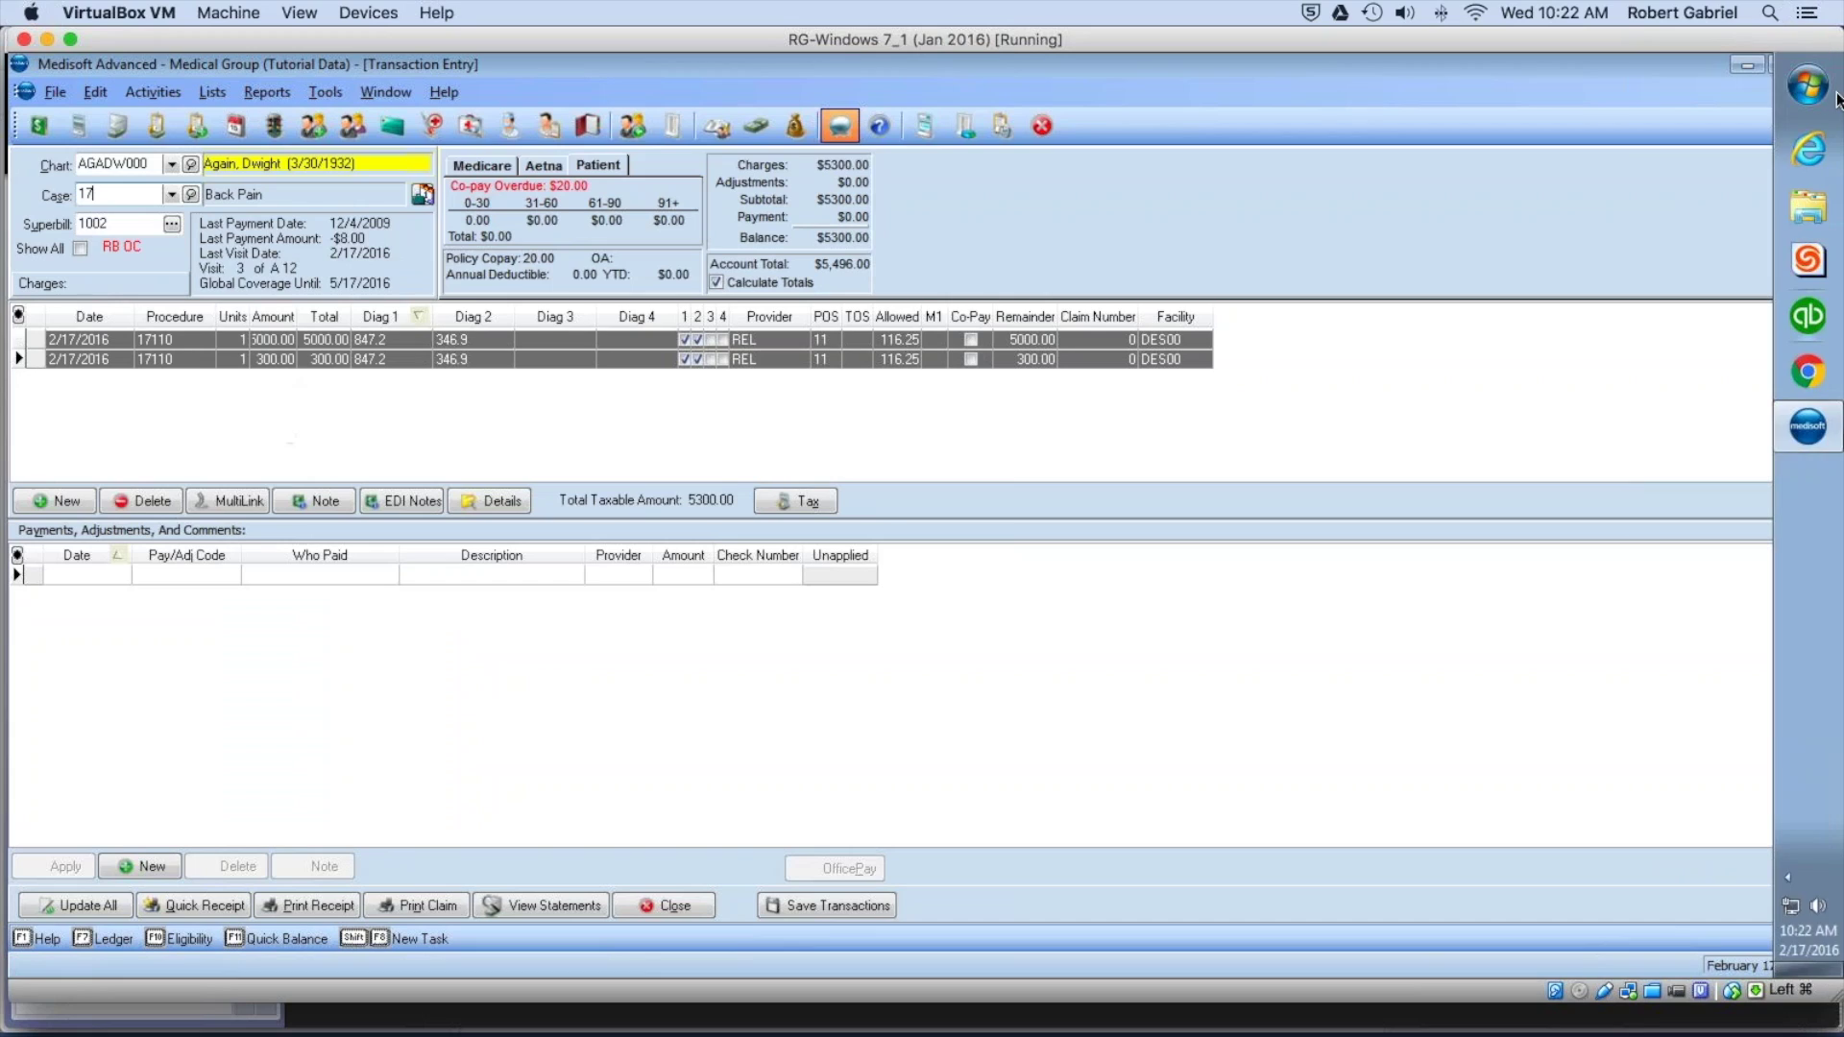
Look at the Agenda slide in PowerPoint and switch back to Medisoft in the Windows virtual machine.
{"action": "key", "text": "ctrl+Right"}
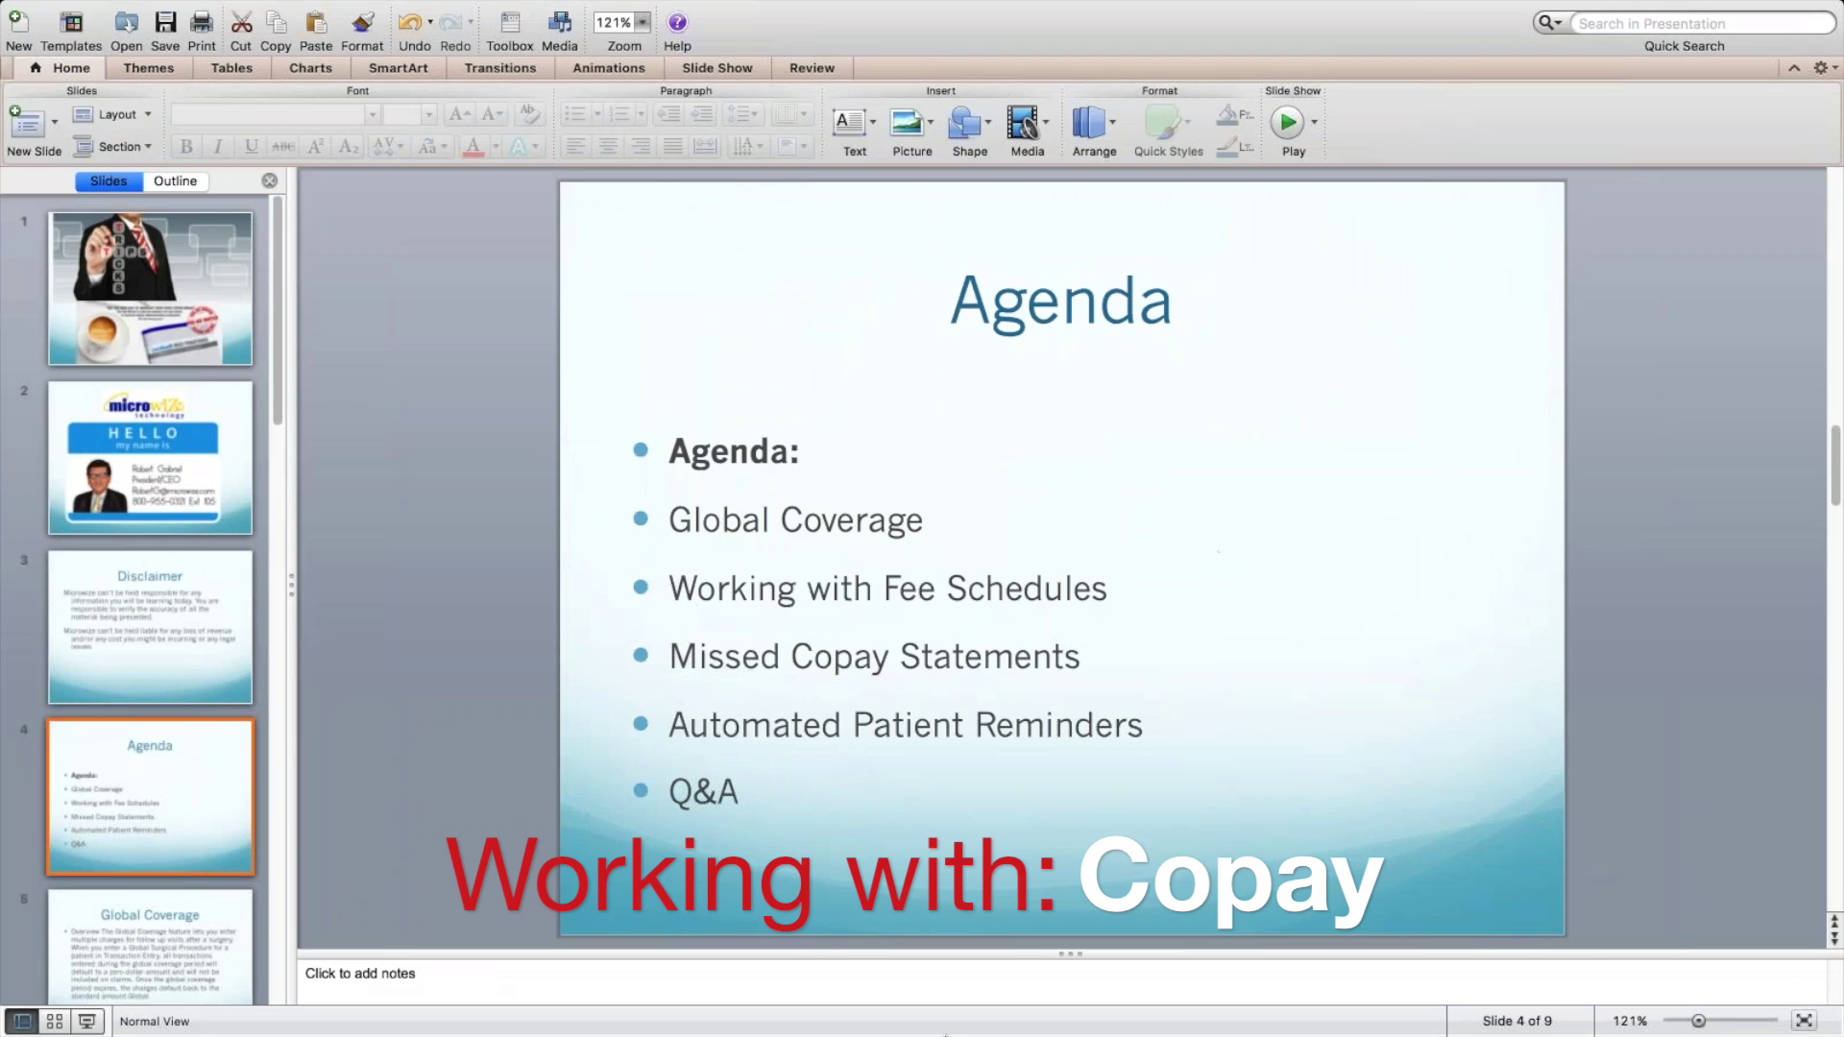
{"action": "mouse_move", "coordinate": [916, 1035]}
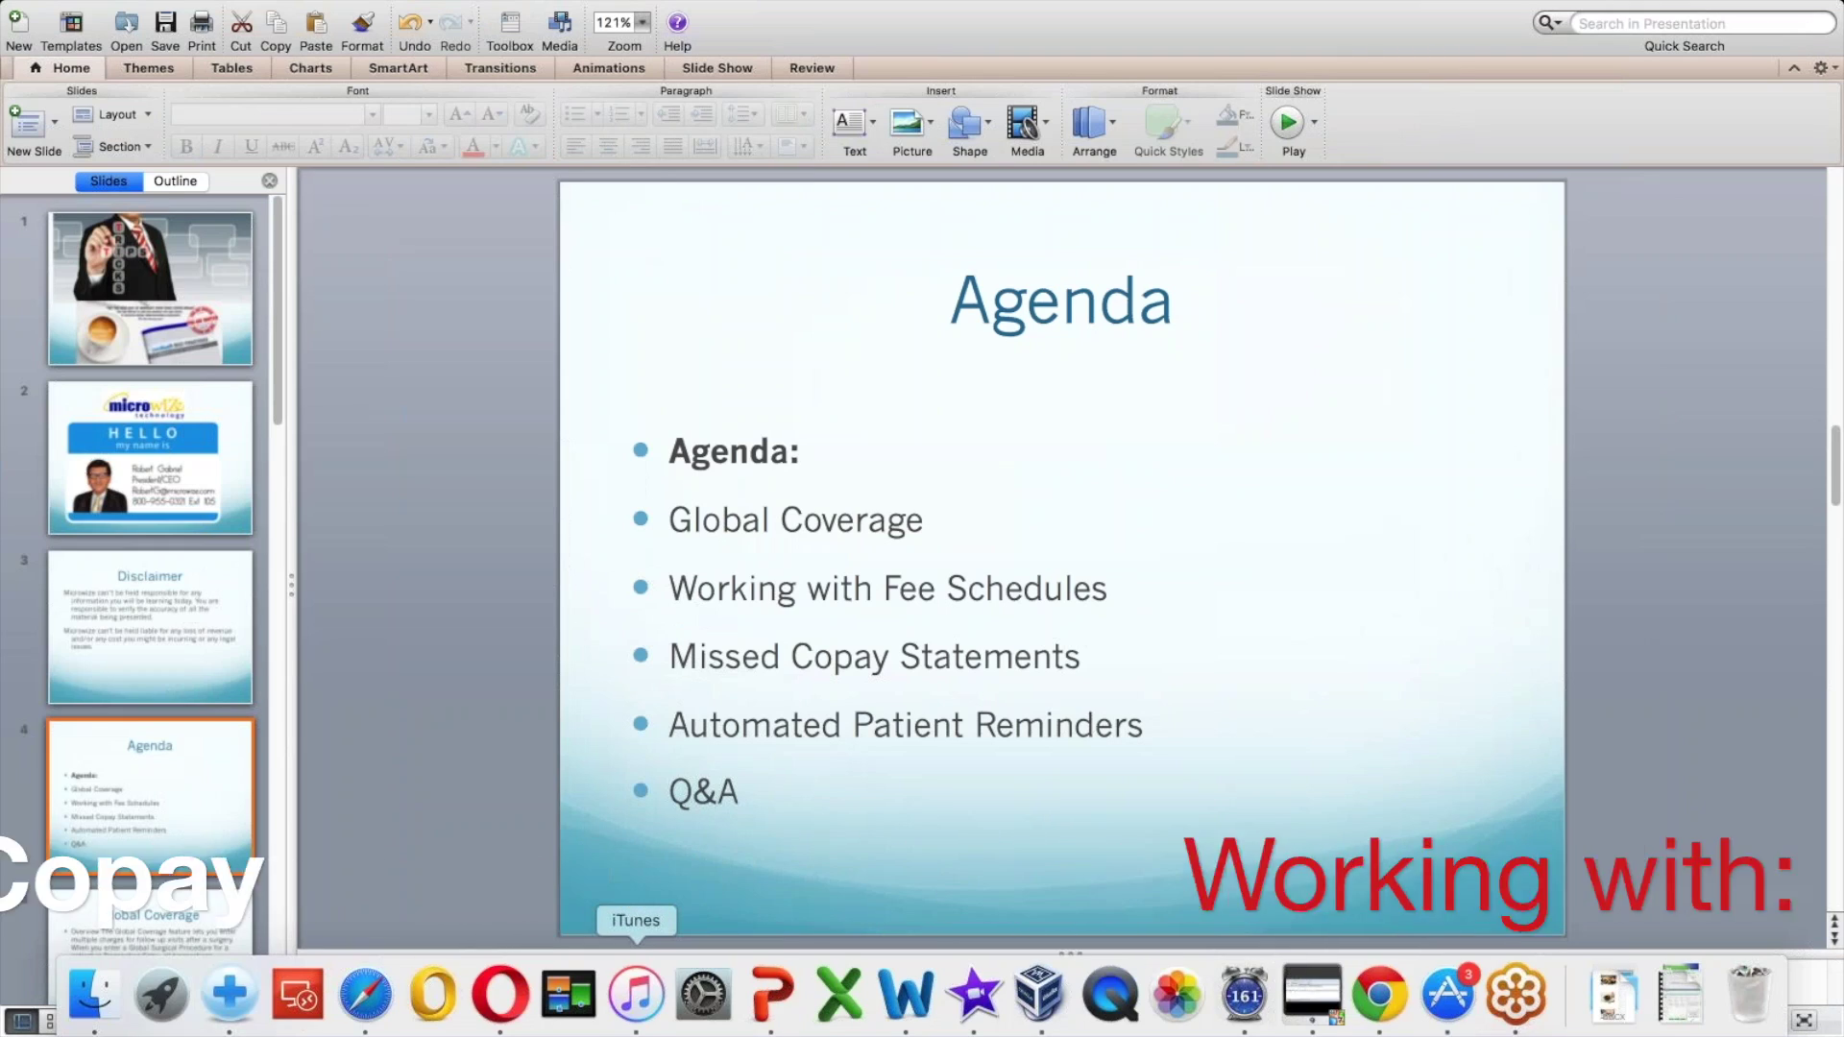
{"action": "left_click", "coordinate": [1312, 994]}
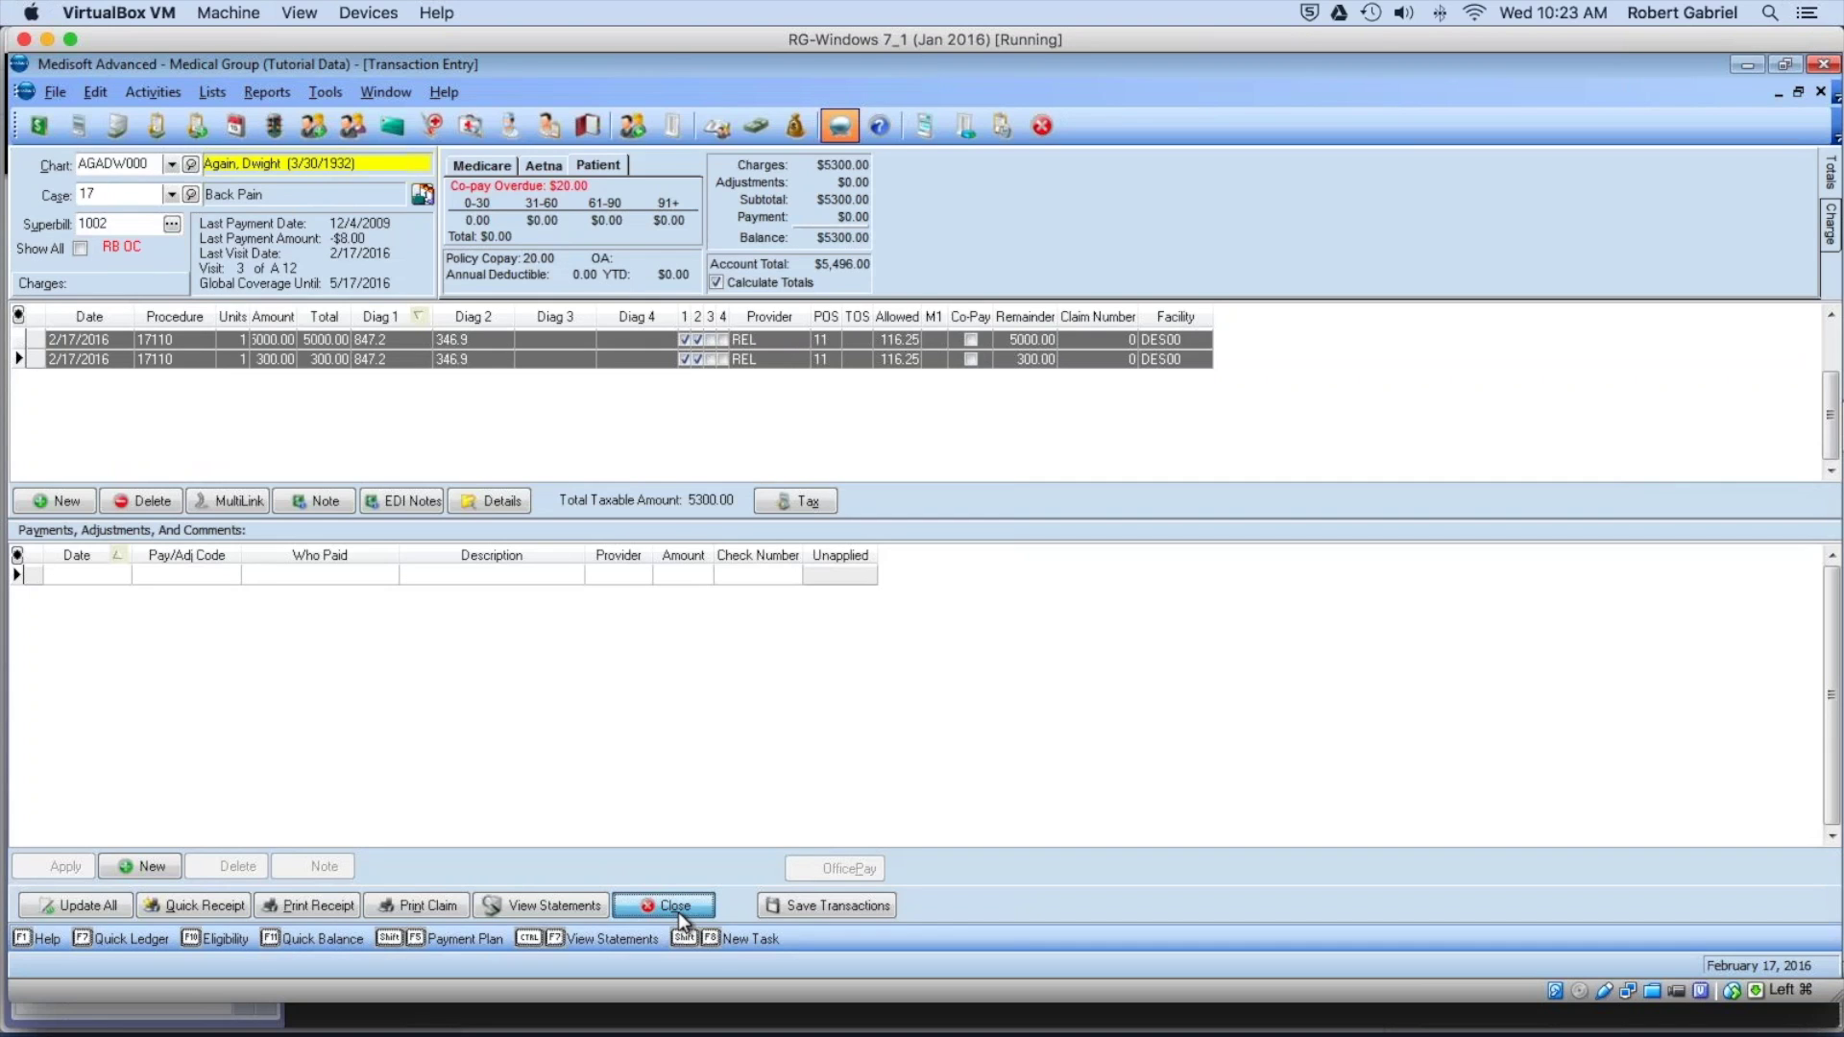
Close Transaction Entry and search the procedure list by Code 1 for 99212.
{"action": "left_click", "coordinate": [679, 909]}
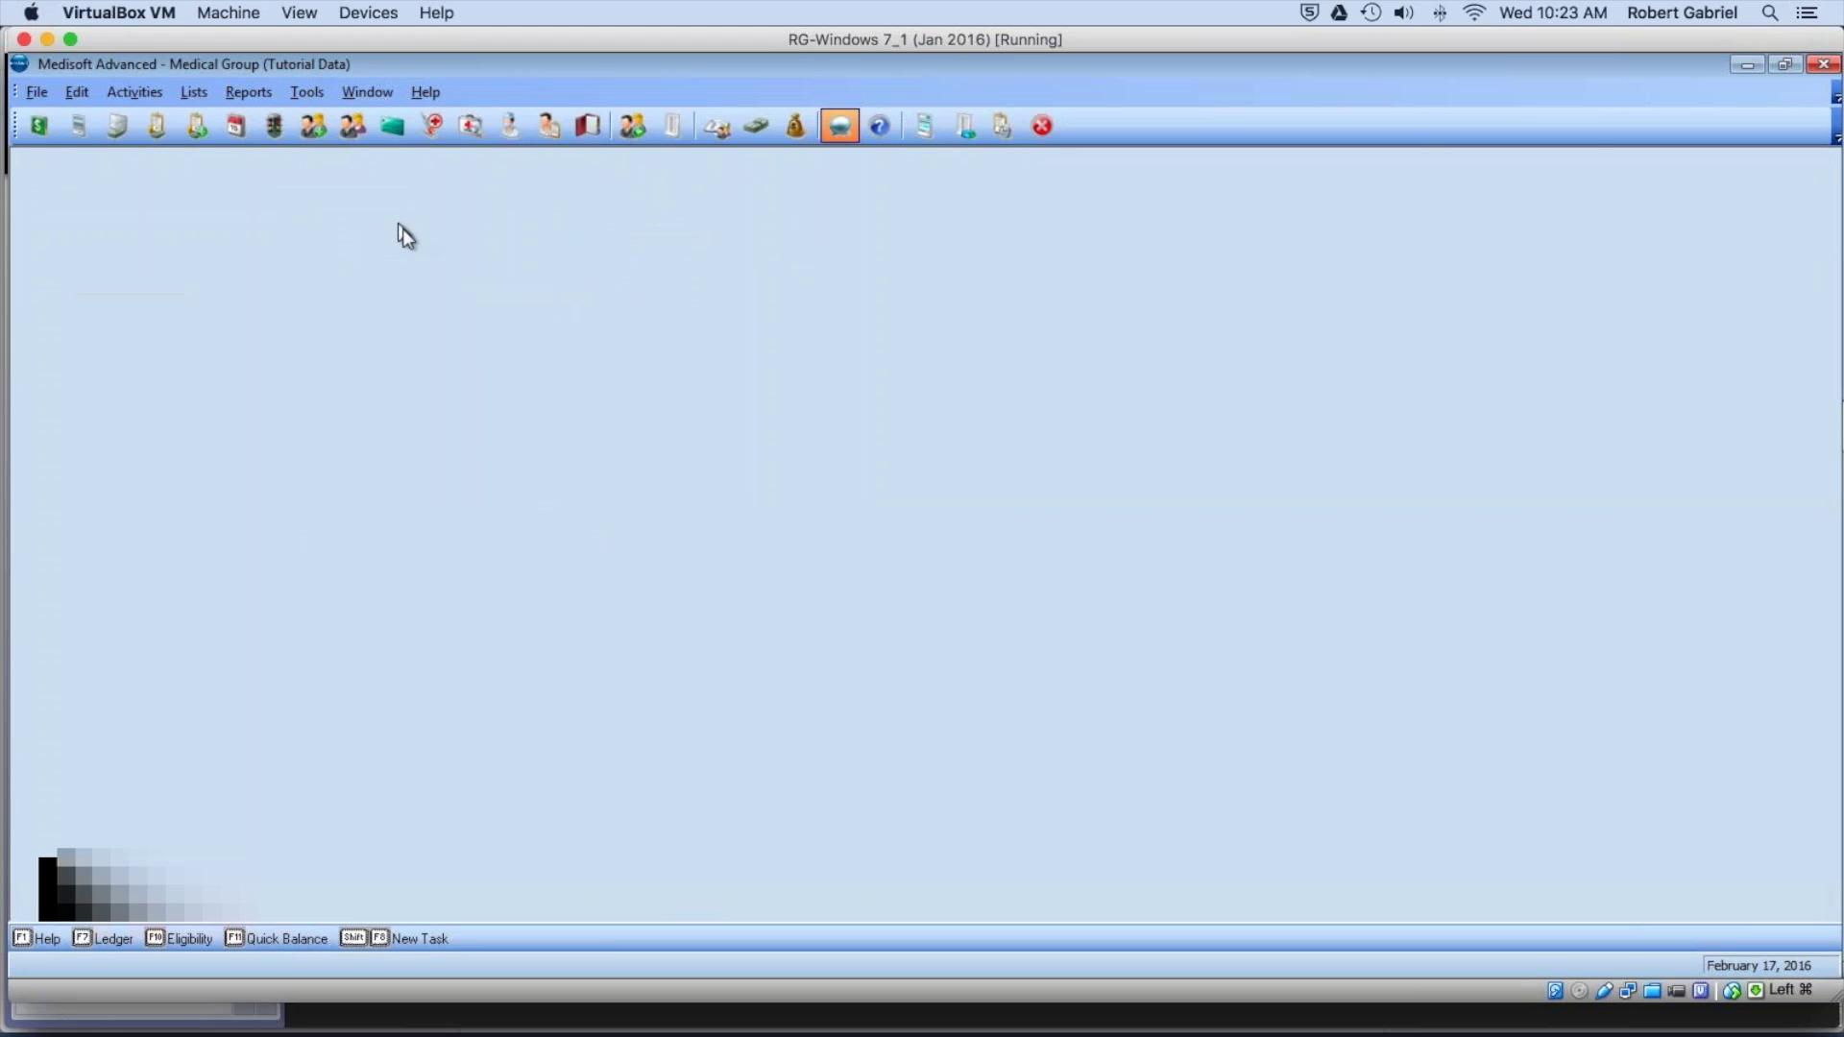
{"action": "left_click", "coordinate": [425, 126]}
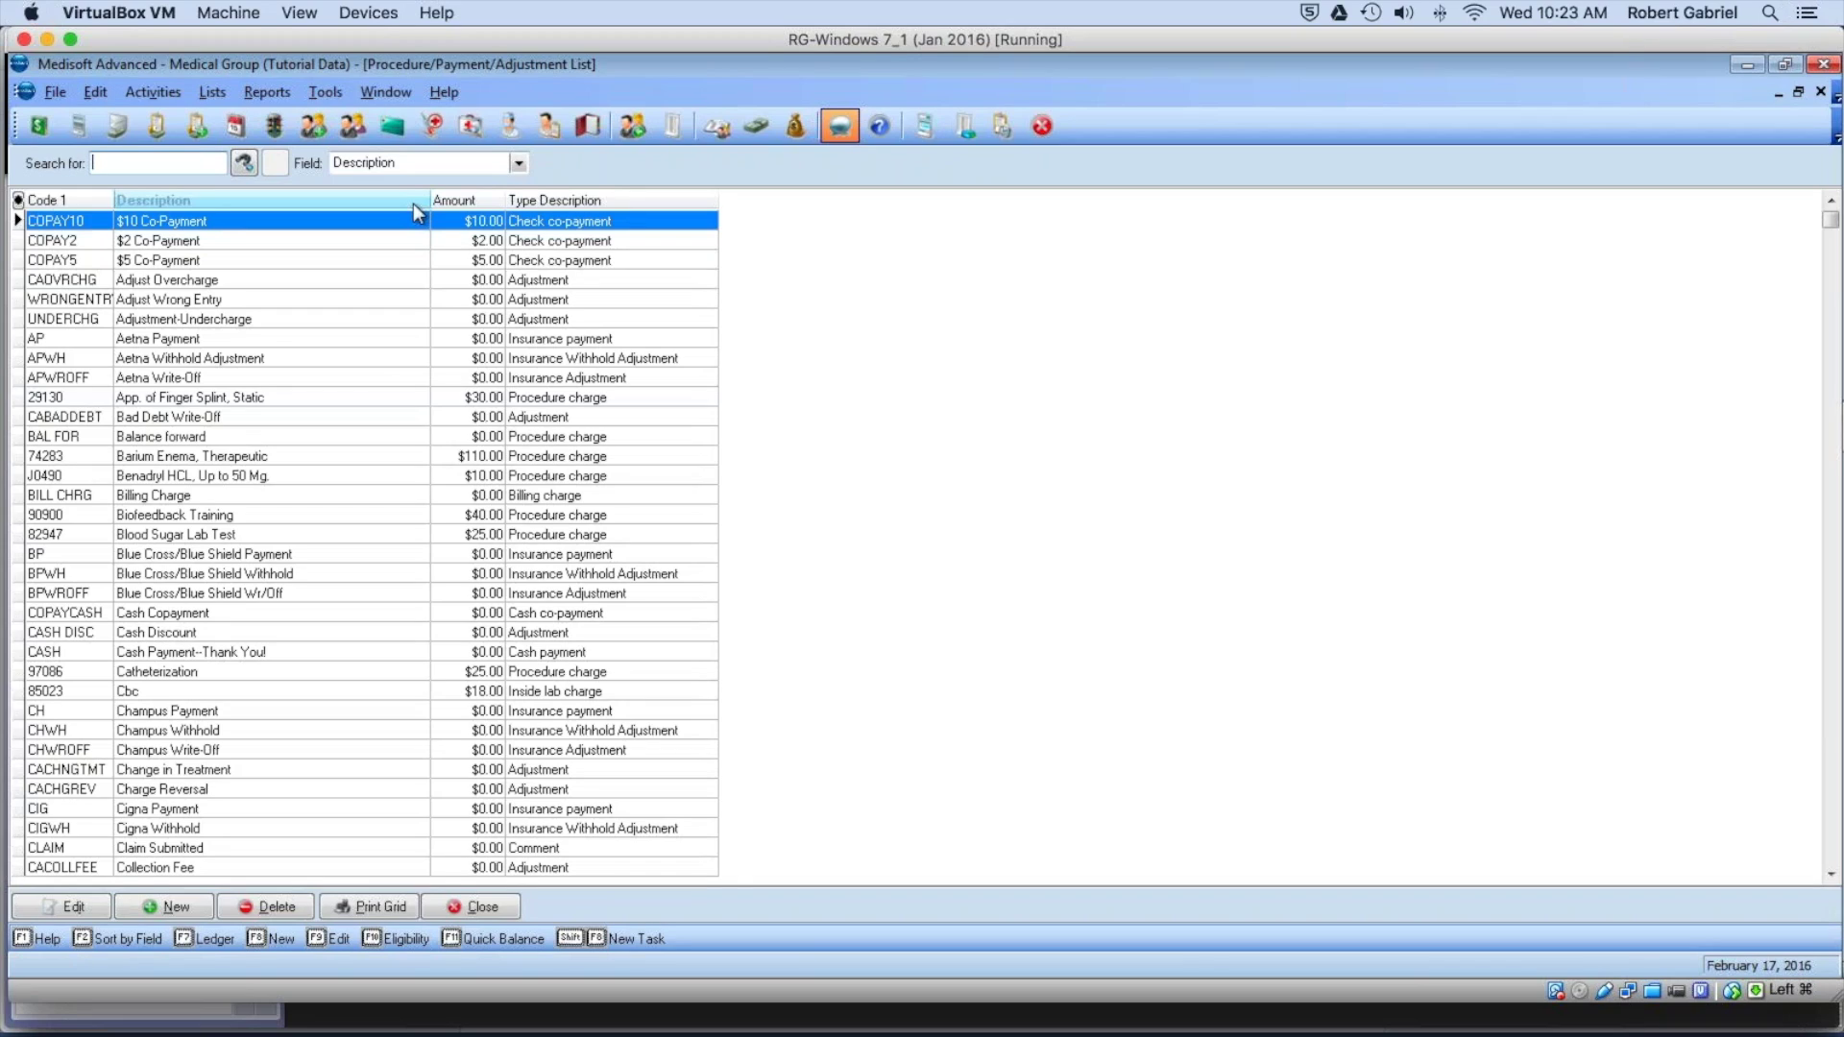
{"action": "left_click", "coordinate": [357, 163]}
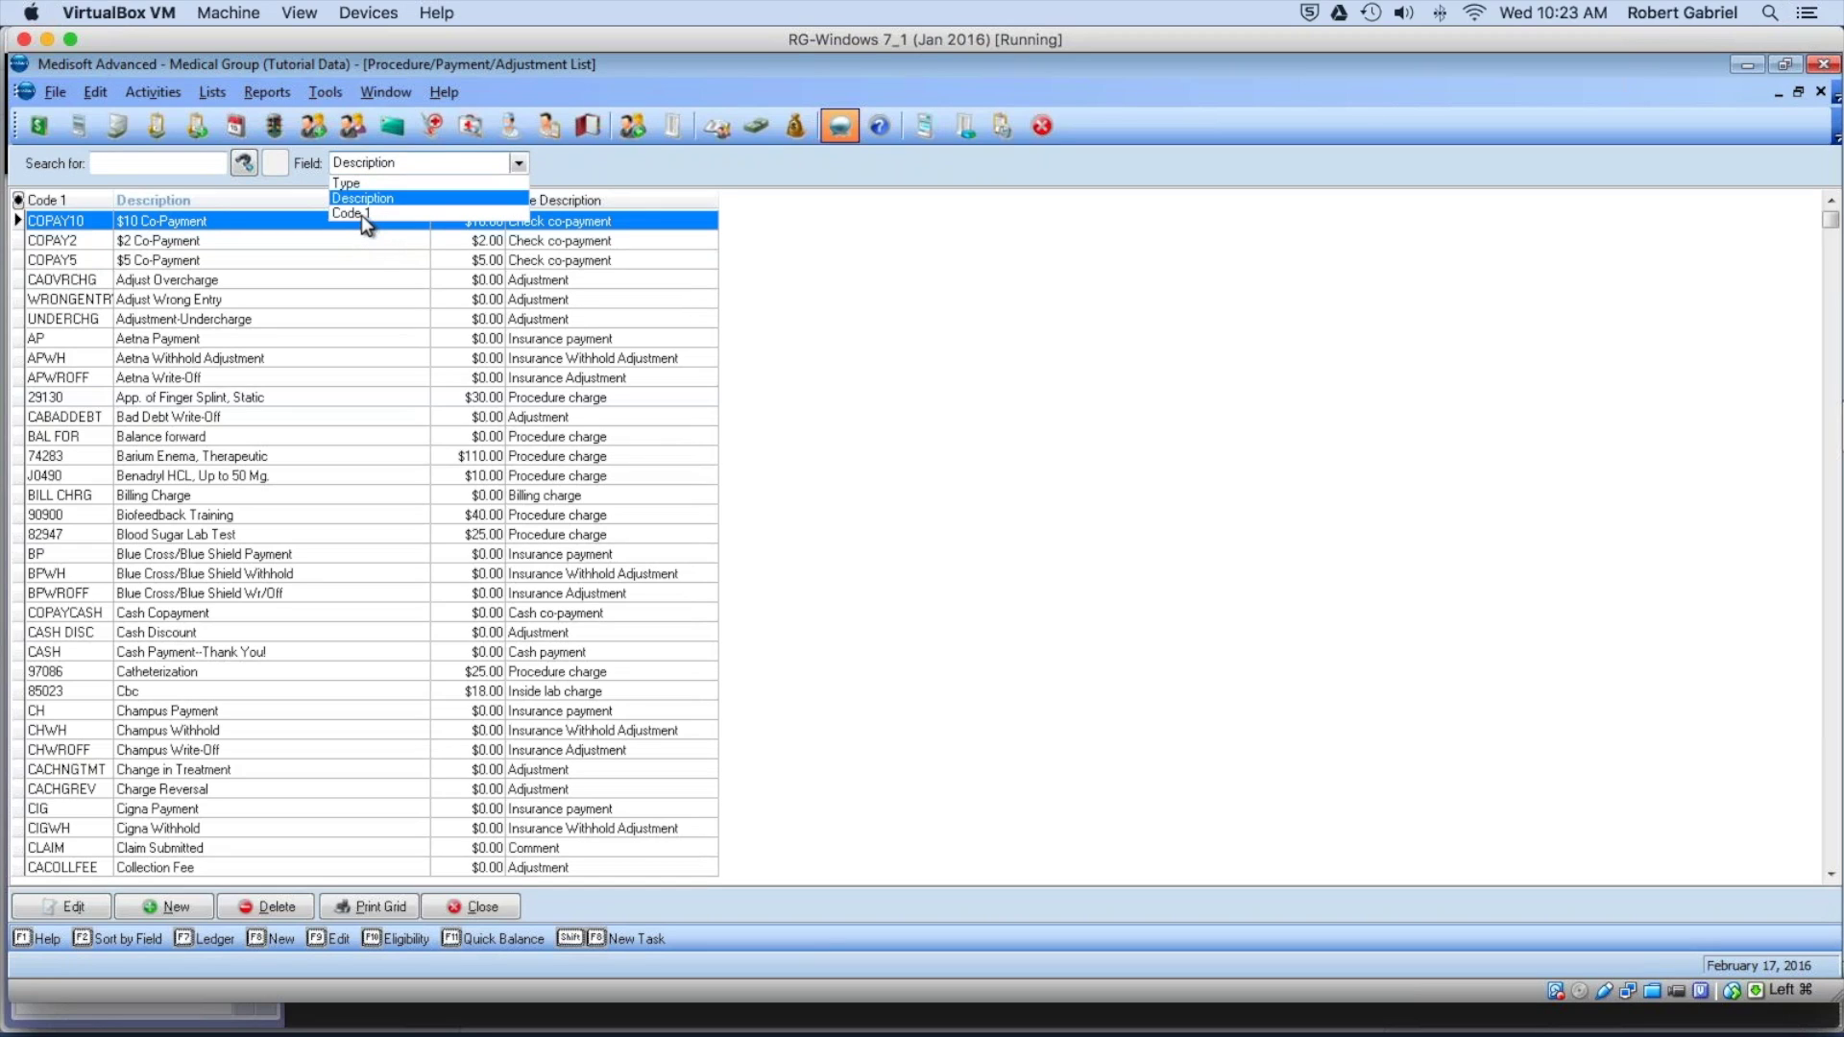
{"action": "left_click", "coordinate": [361, 213]}
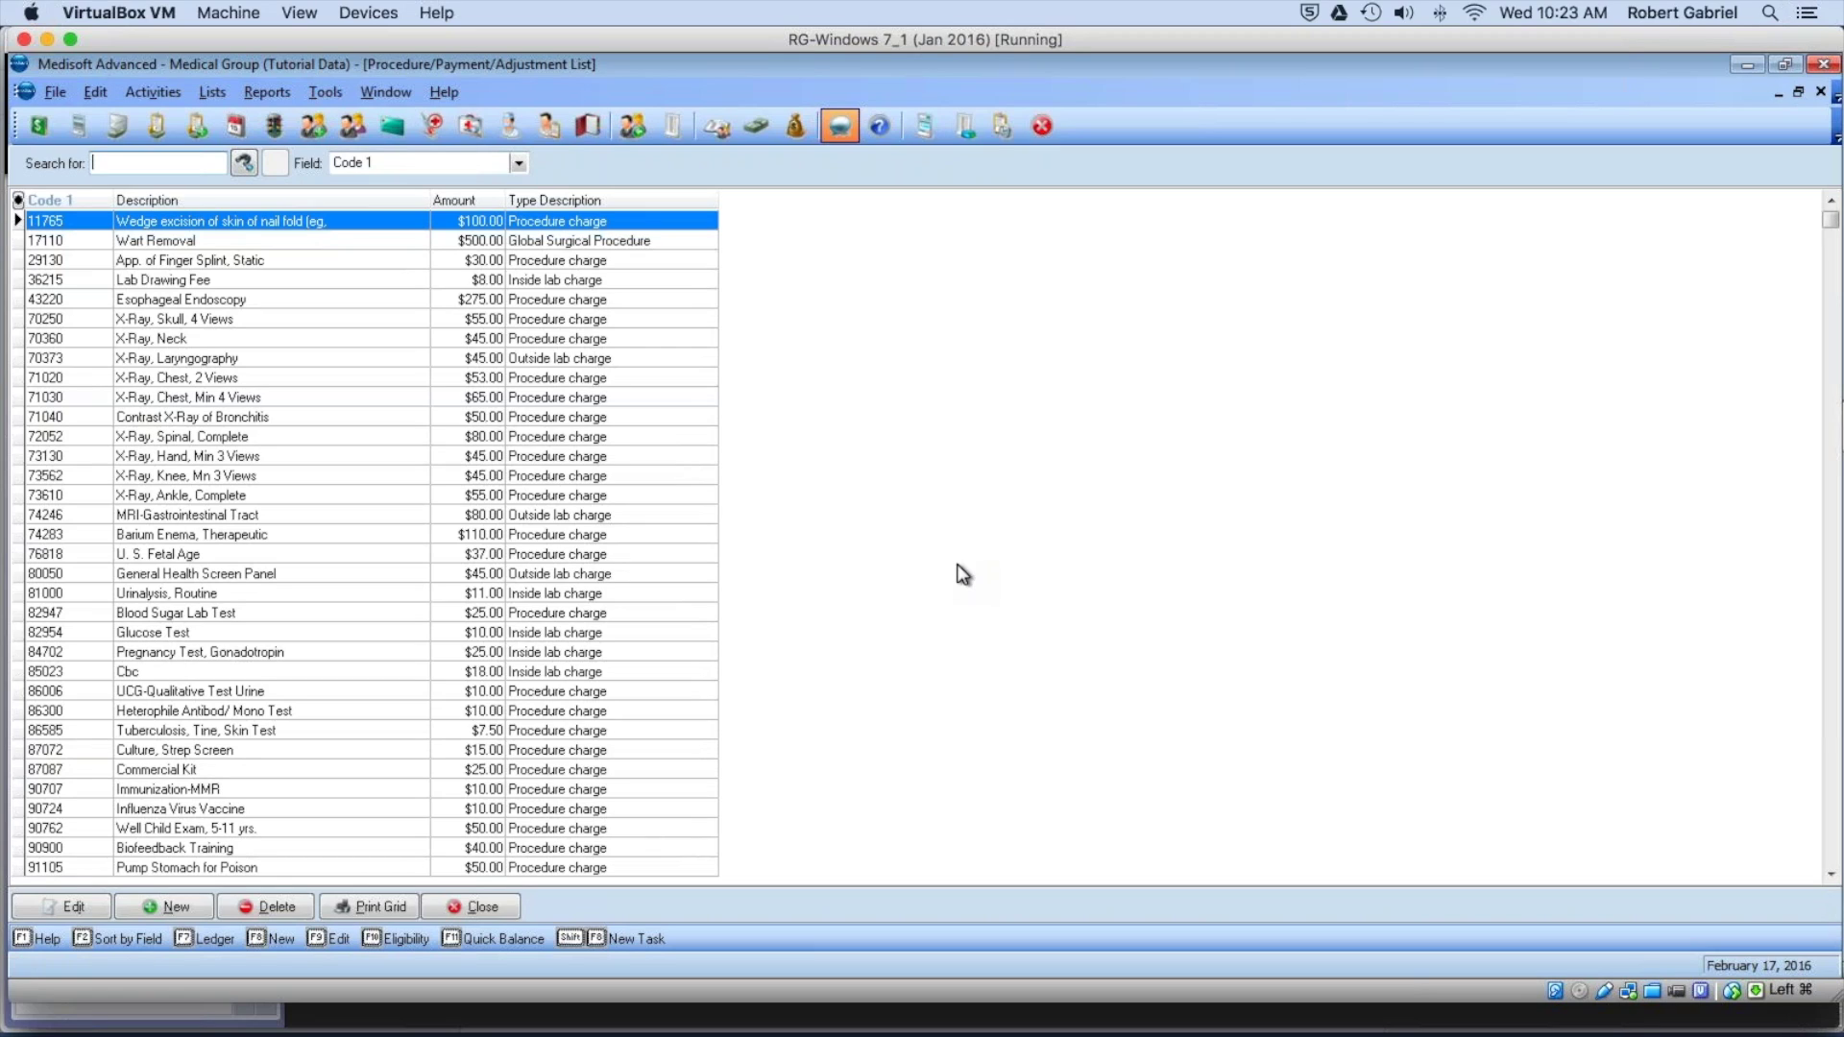
{"action": "type", "text": "992"}
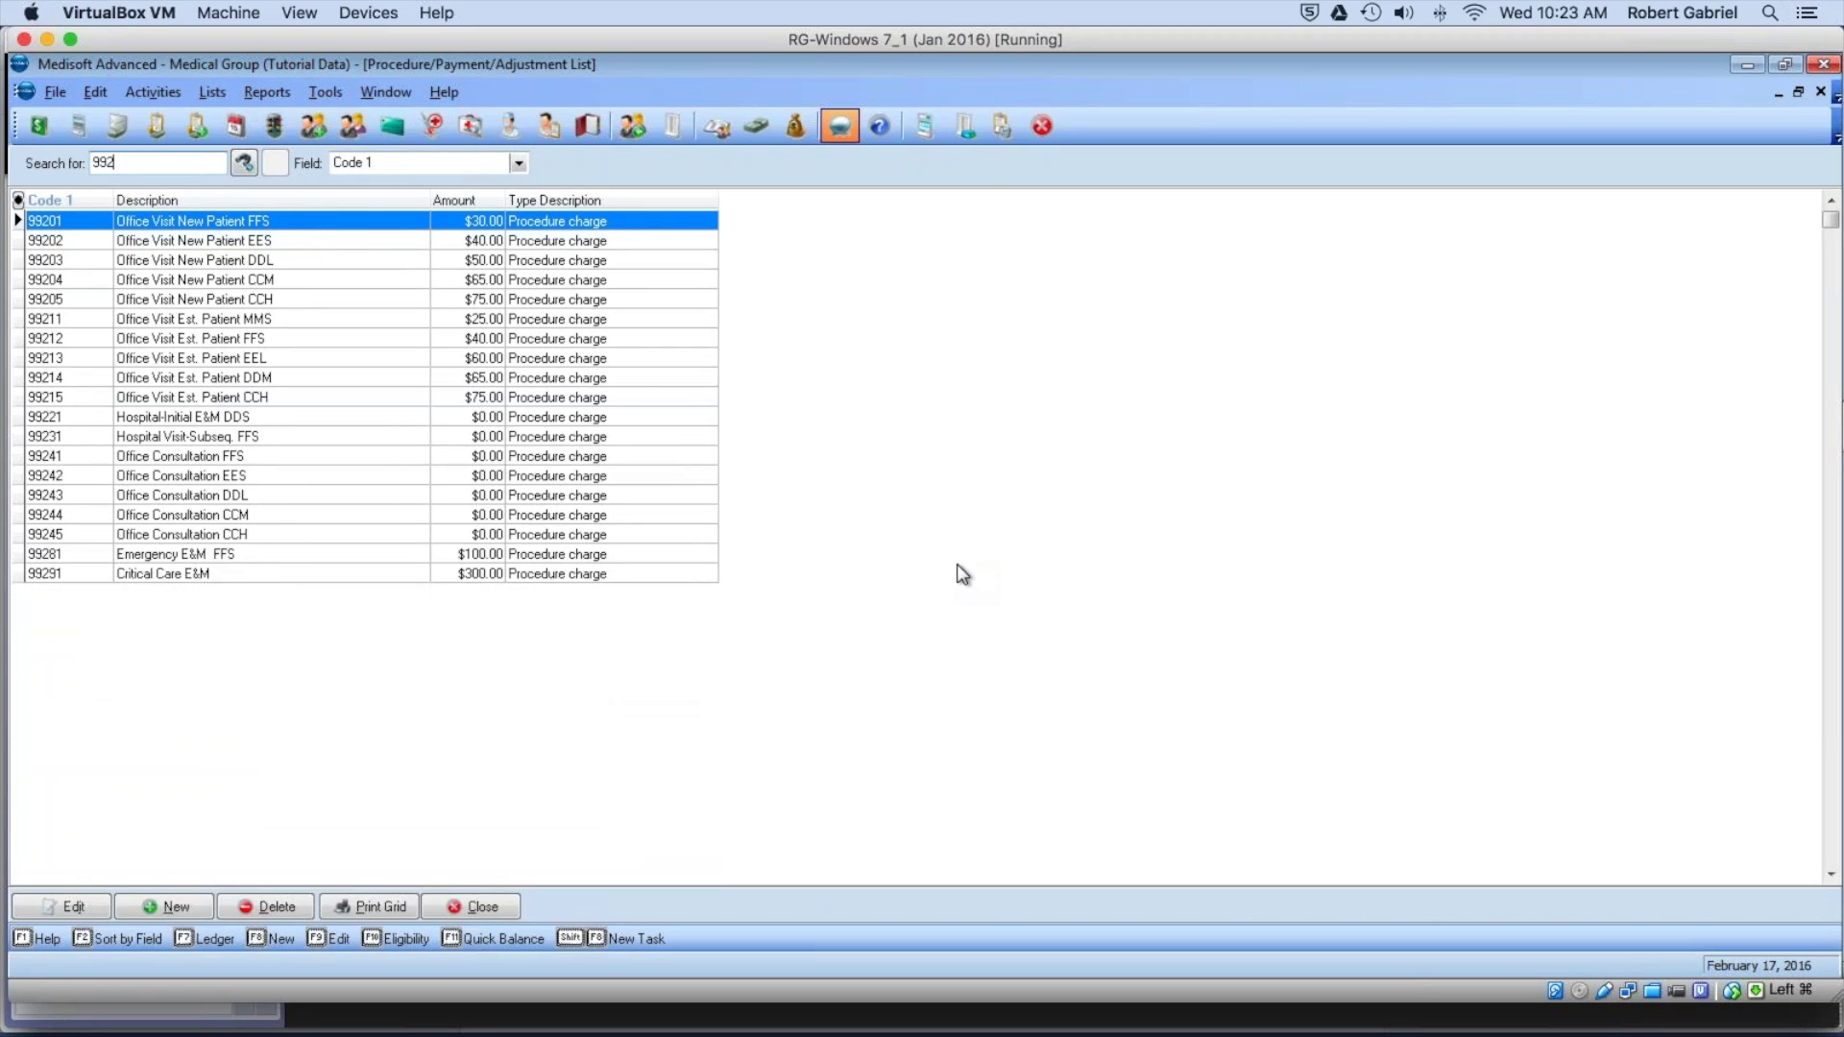
{"action": "type", "text": "12"}
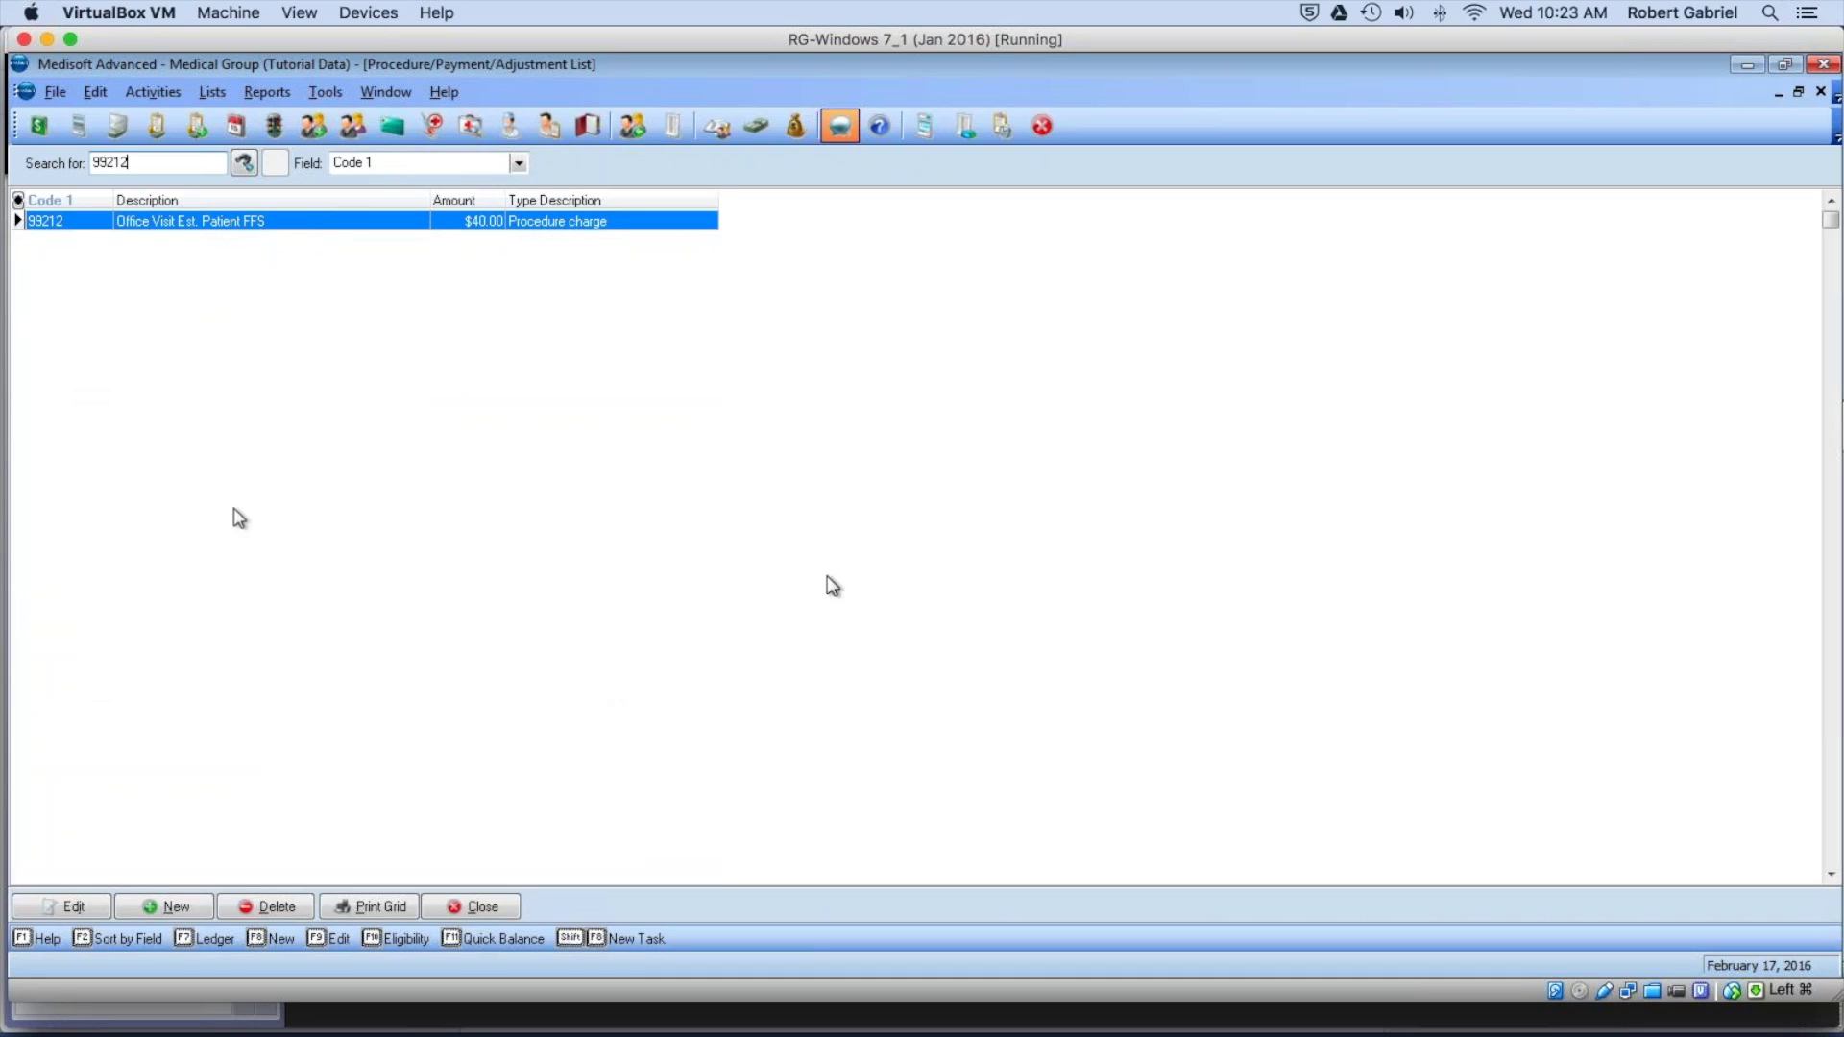
Open procedure 99212, check its Require Co-pay option, and close the record.
{"action": "left_click", "coordinate": [177, 219]}
{"action": "left_click", "coordinate": [177, 219]}
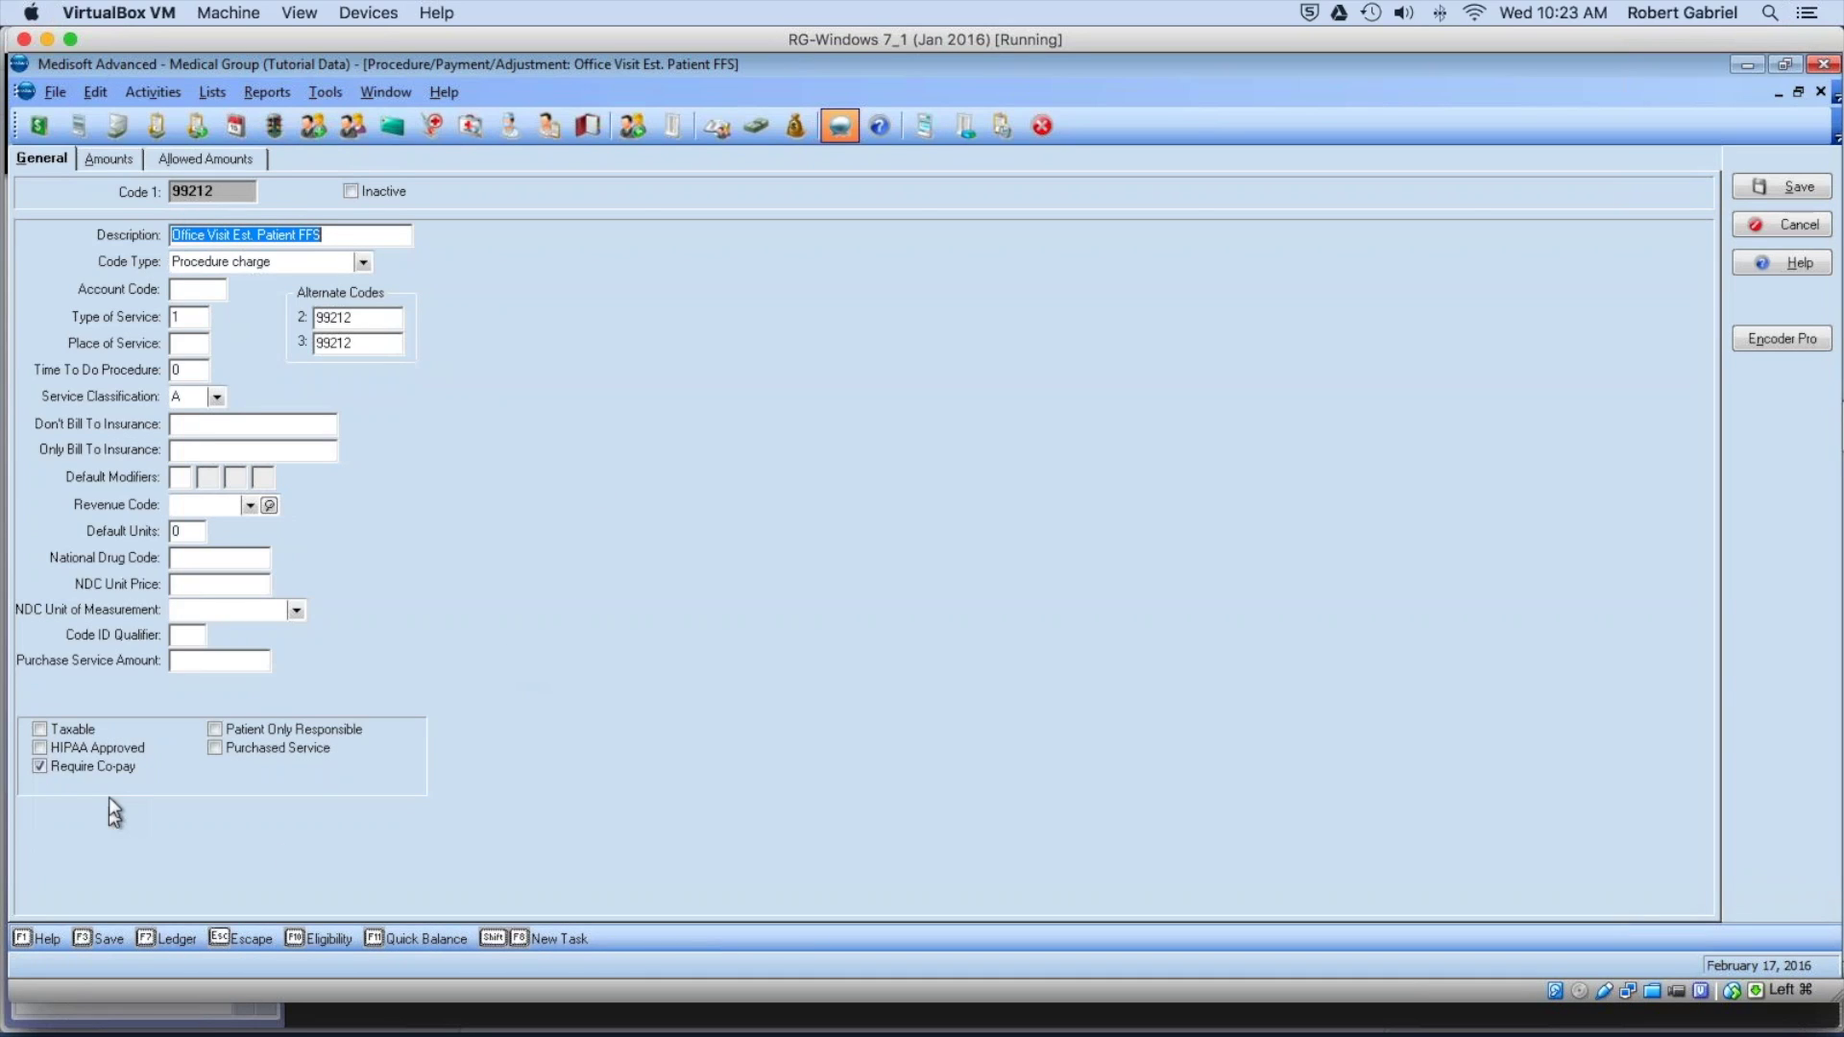
{"action": "left_click", "coordinate": [39, 767]}
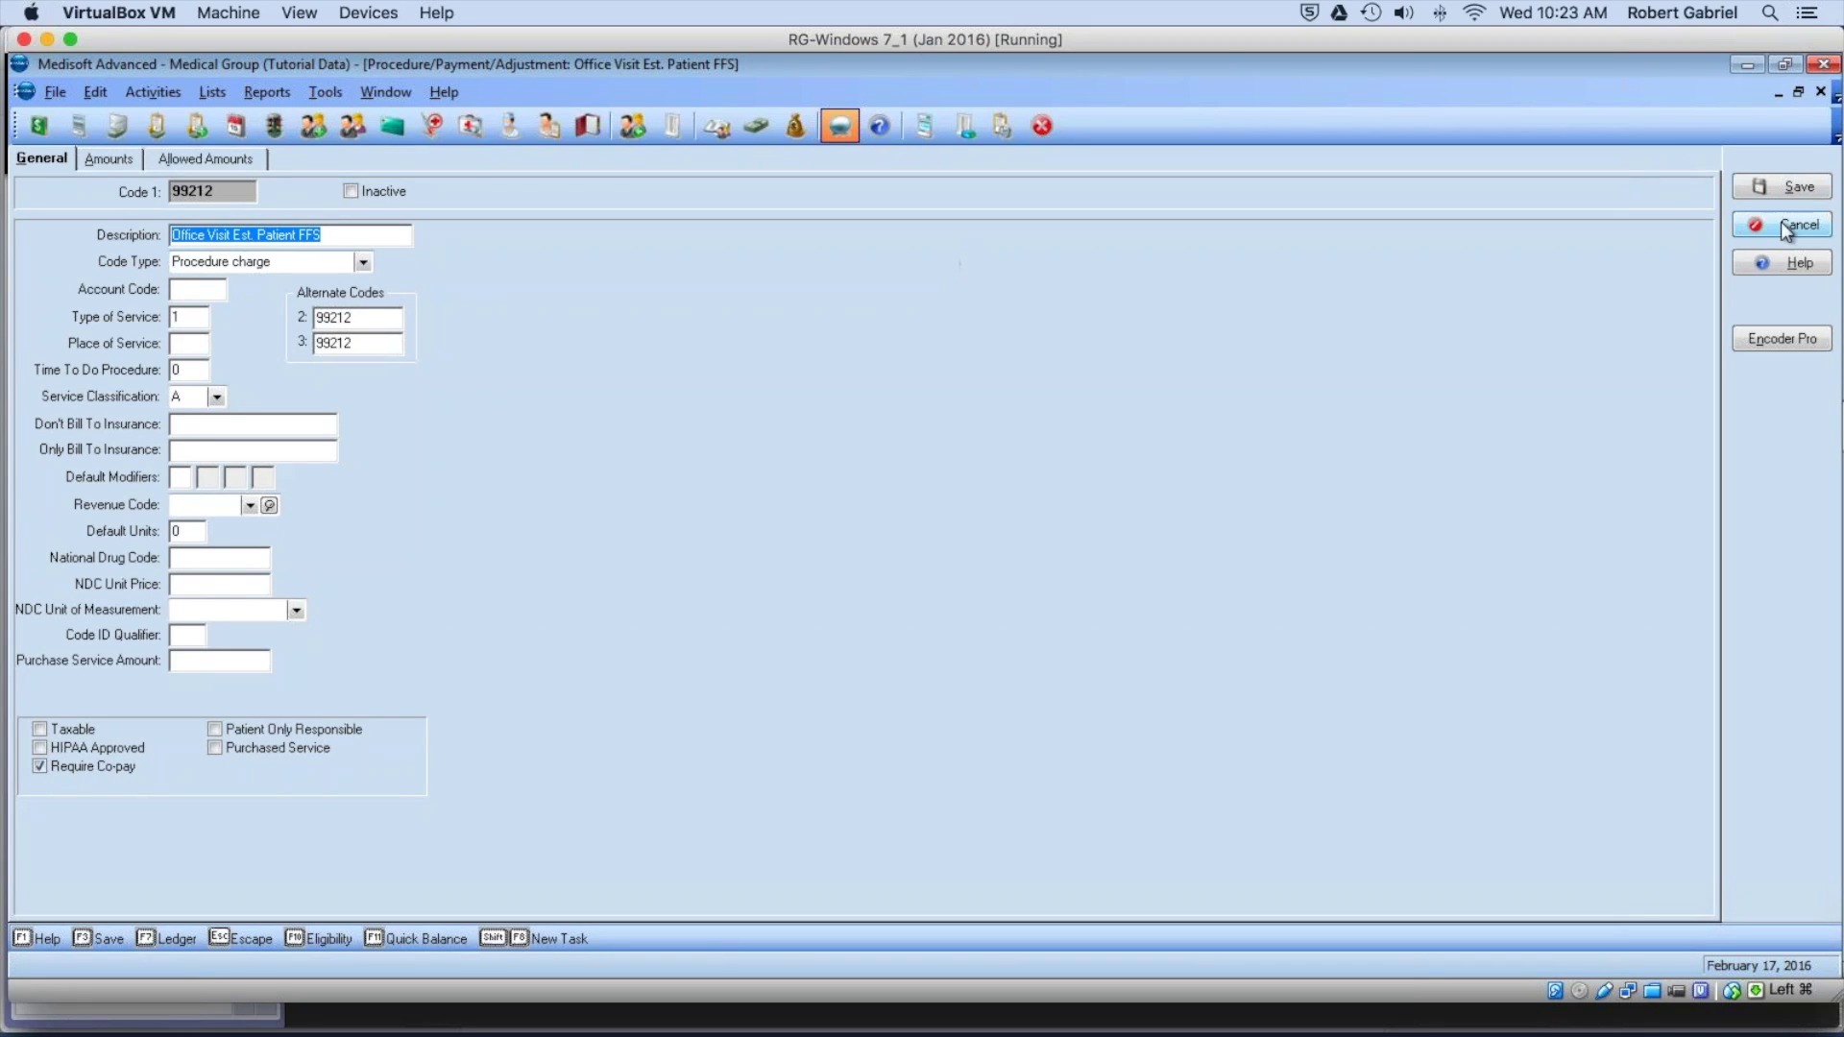
{"action": "left_click", "coordinate": [1781, 186]}
Find procedure 99213 and check its Require Co-pay option, closing the record without changes.
{"action": "left_click", "coordinate": [147, 163]}
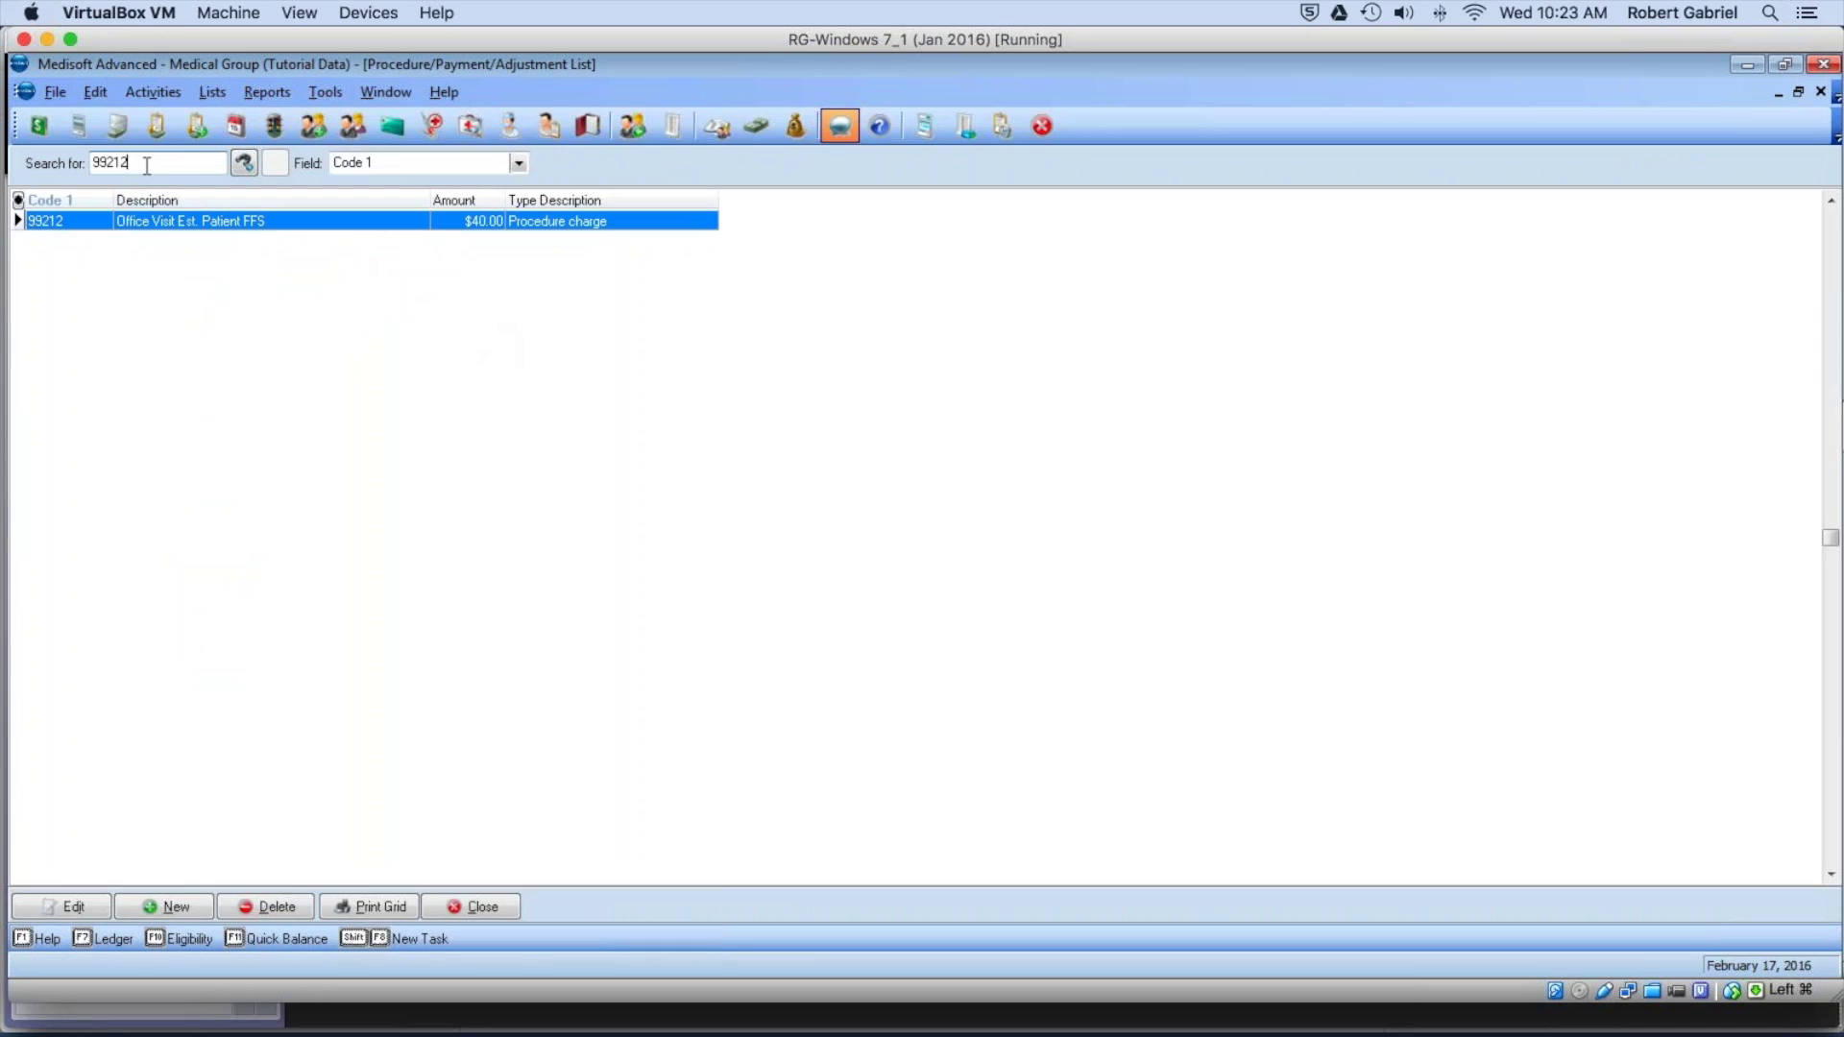
{"action": "key", "text": "BackSpace"}
{"action": "type", "text": "3"}
{"action": "double_click", "coordinate": [182, 221]}
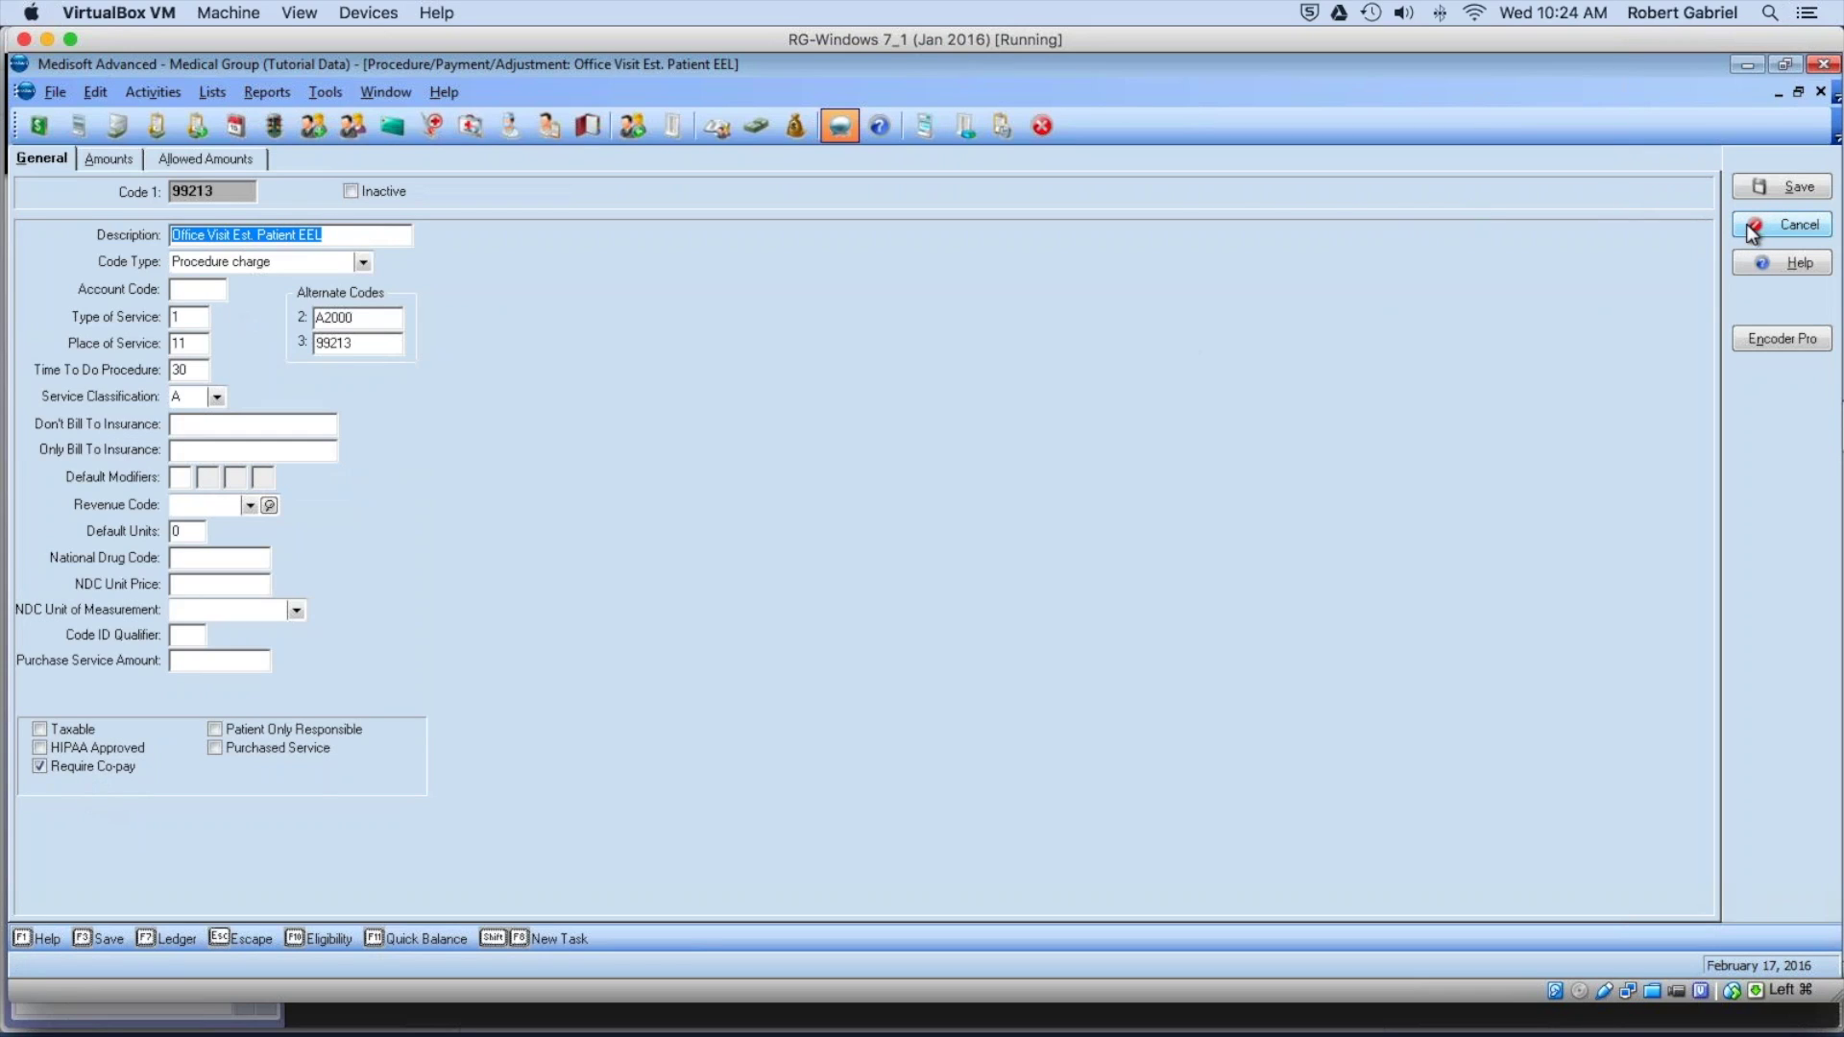
{"action": "left_click", "coordinate": [1777, 225]}
Check the Require Co-pay option of procedure 99214 without changing it, and close the procedure list.
{"action": "key", "text": "BackSpace"}
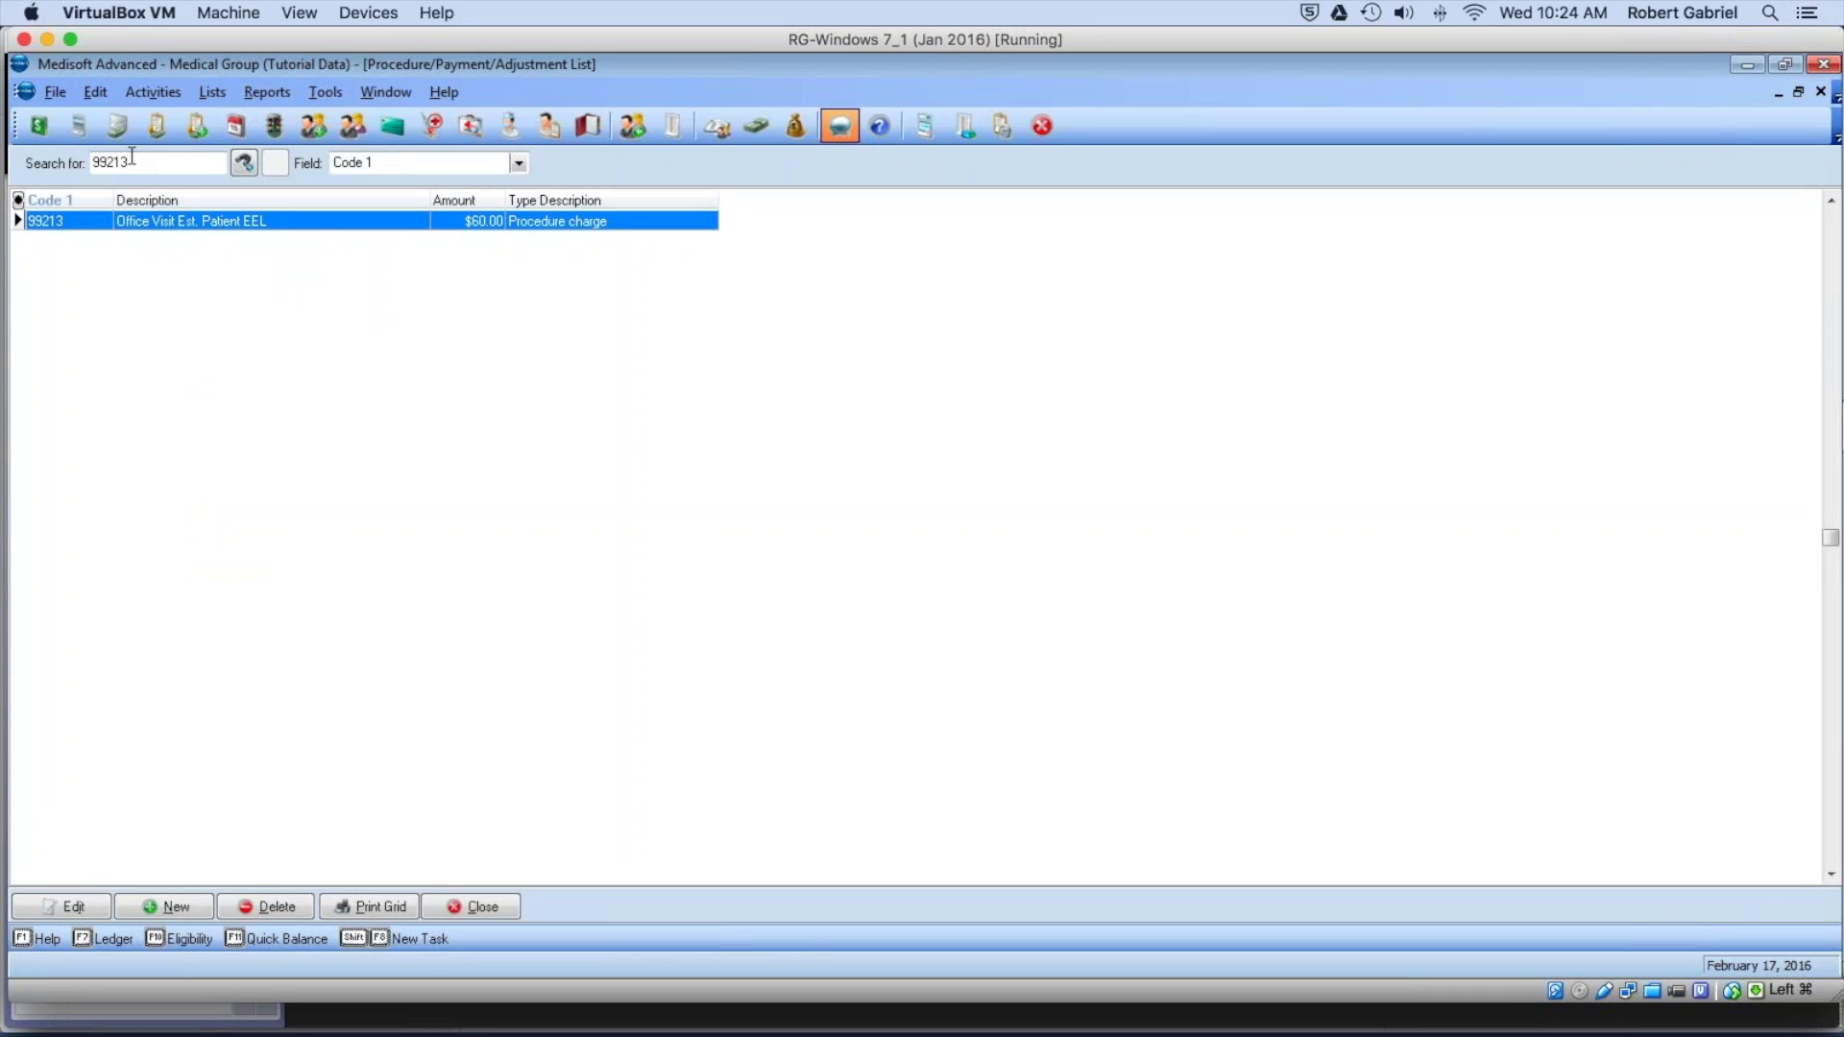
{"action": "type", "text": "4"}
{"action": "left_click", "coordinate": [109, 220]}
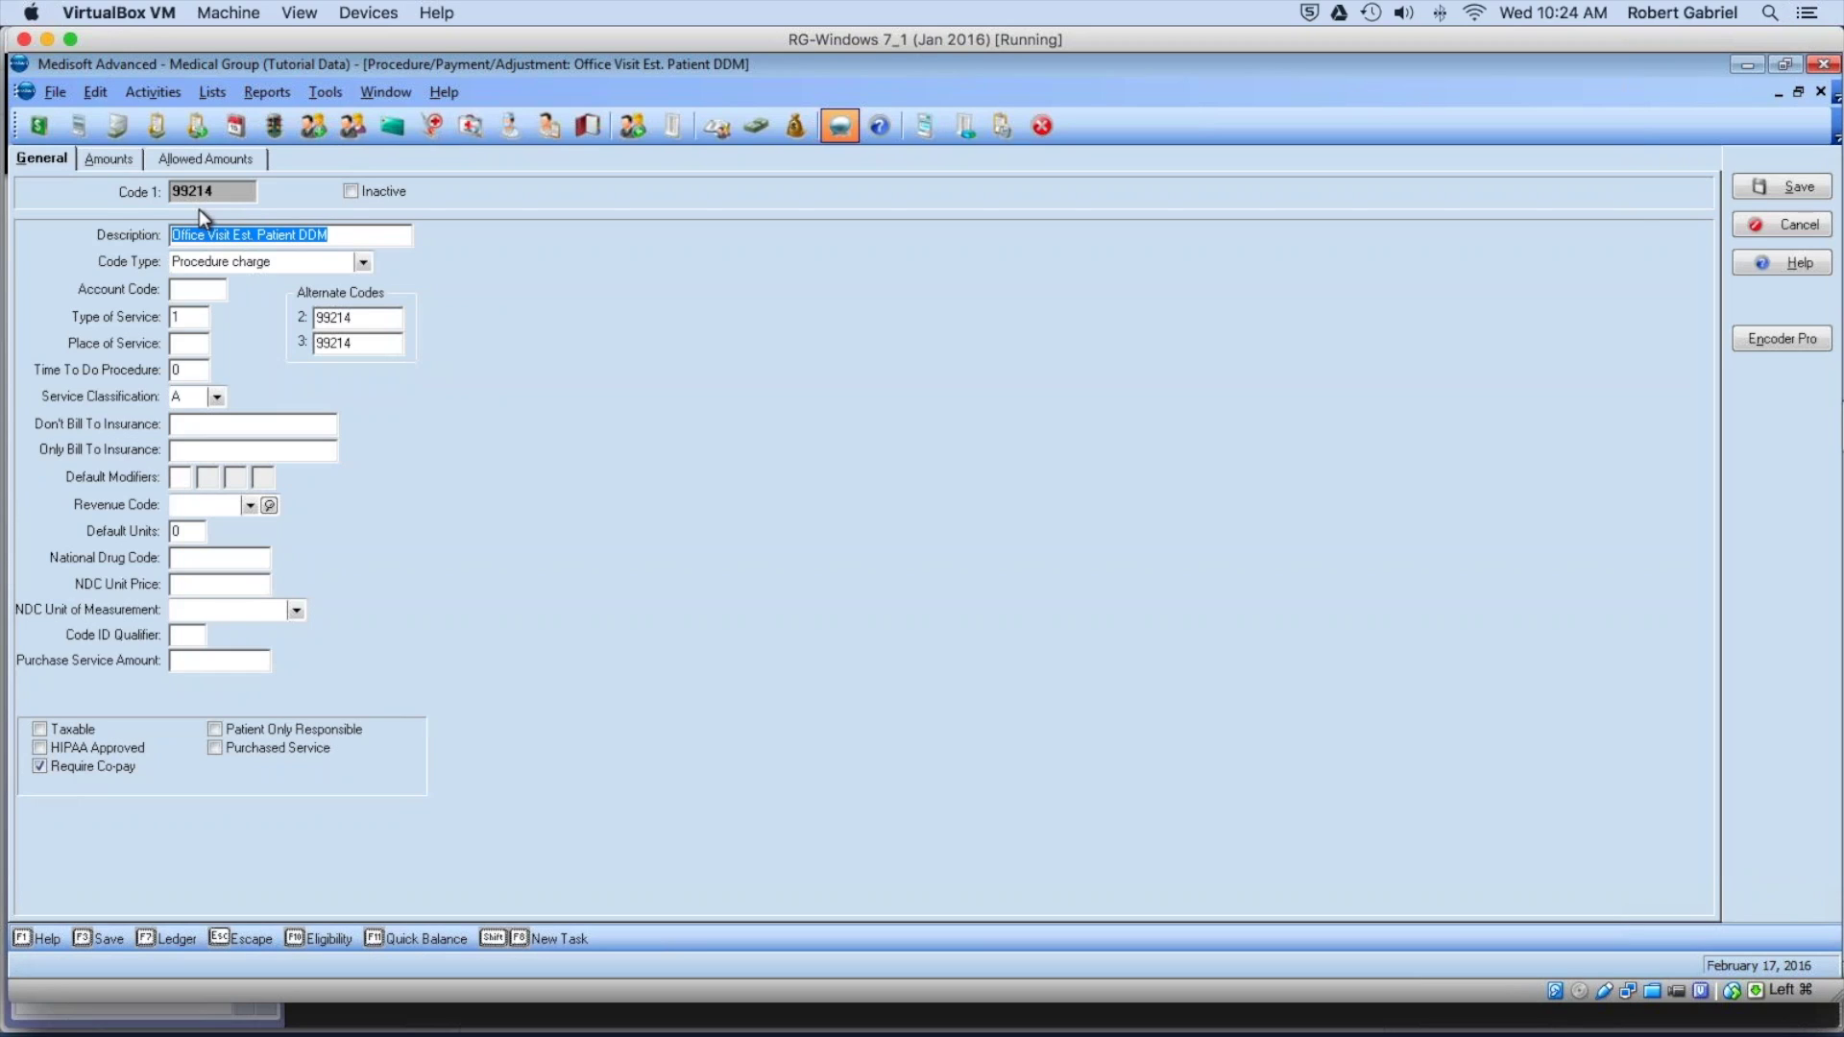
{"action": "left_click", "coordinate": [1771, 223]}
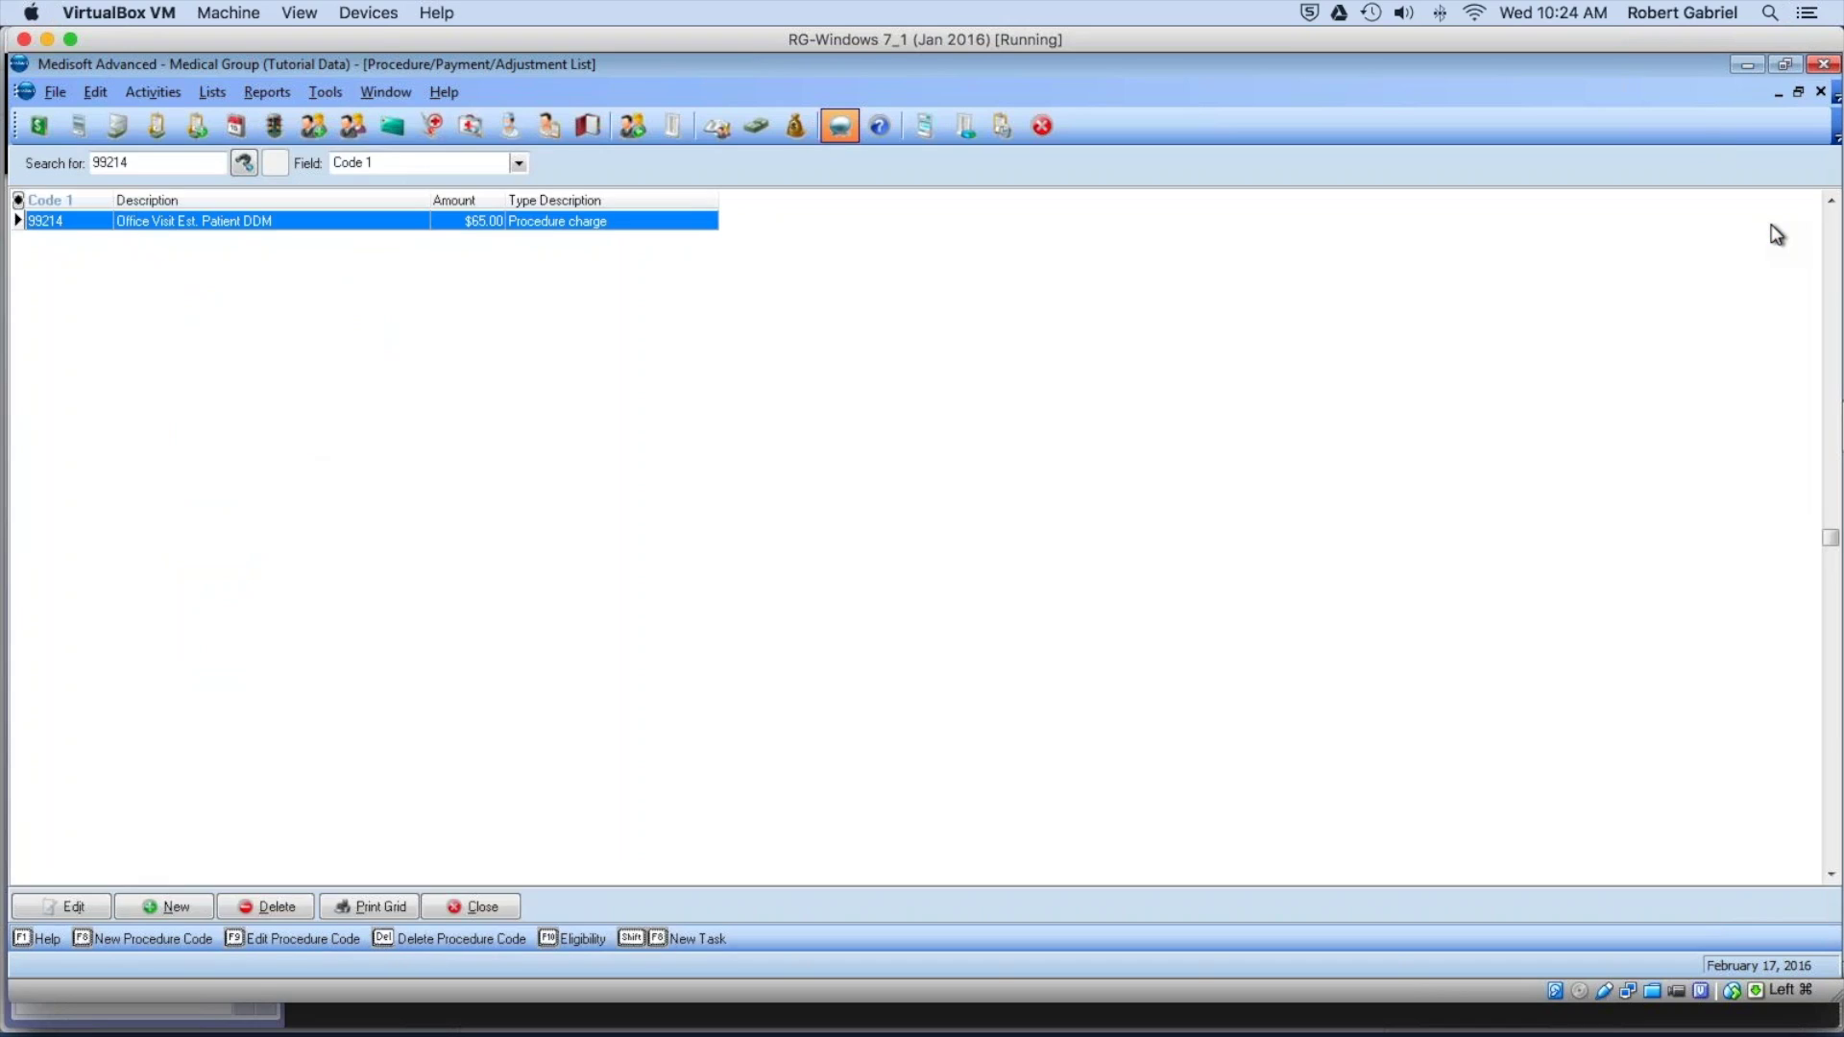
{"action": "left_click", "coordinate": [494, 907]}
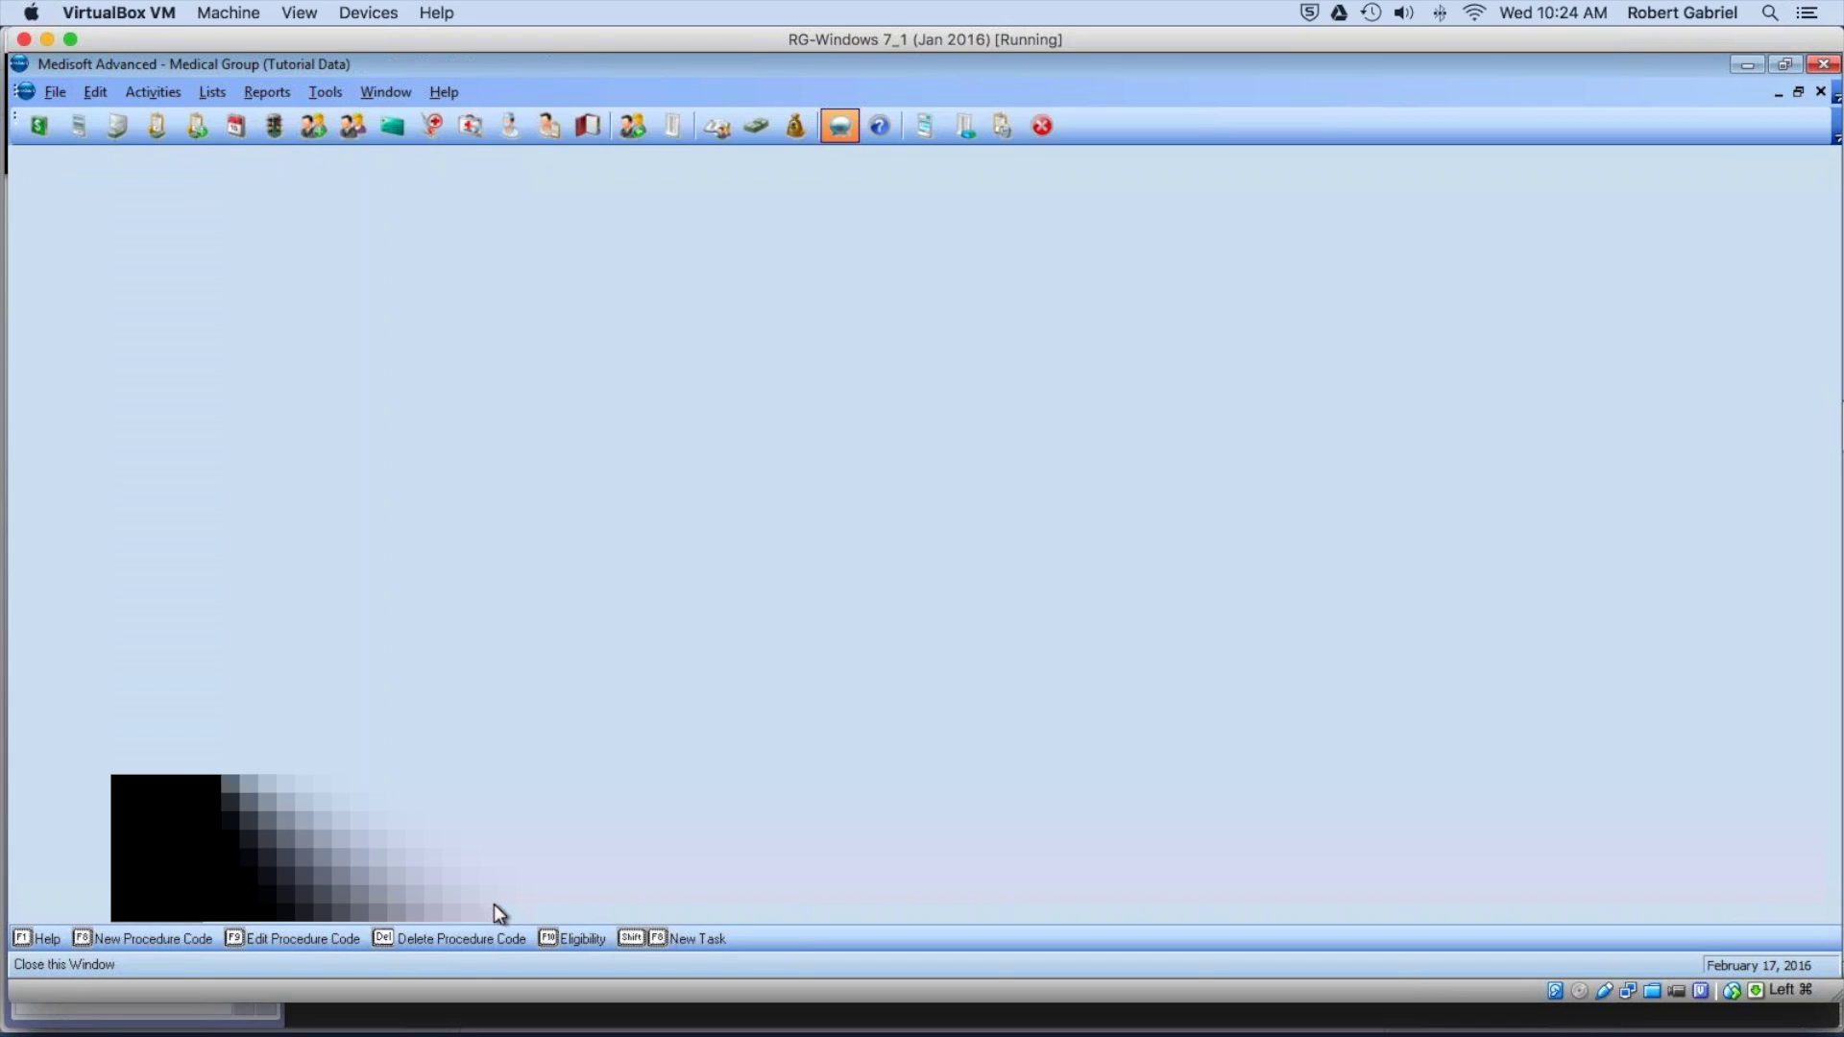
Open Transaction Entry, select the second patient in the chart list, and open their Annual Exam case for editing.
{"action": "left_click", "coordinate": [41, 128]}
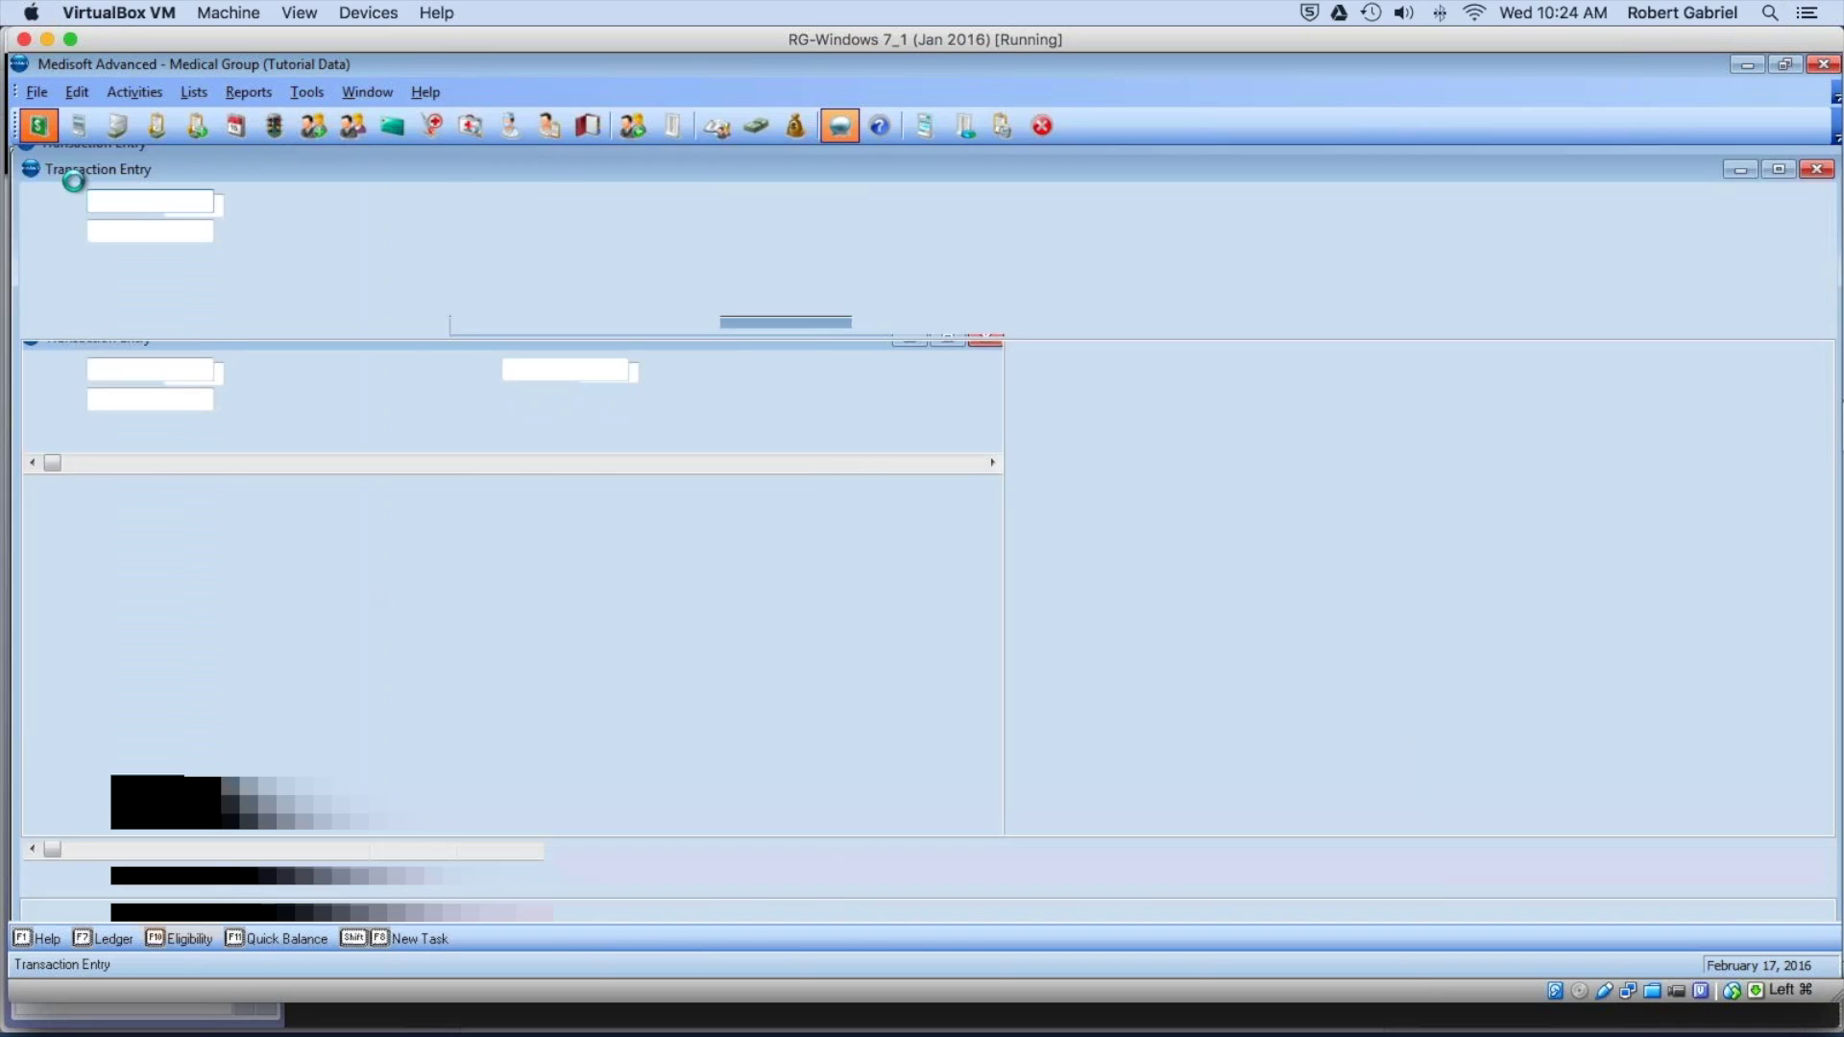
{"action": "left_click", "coordinate": [170, 167]}
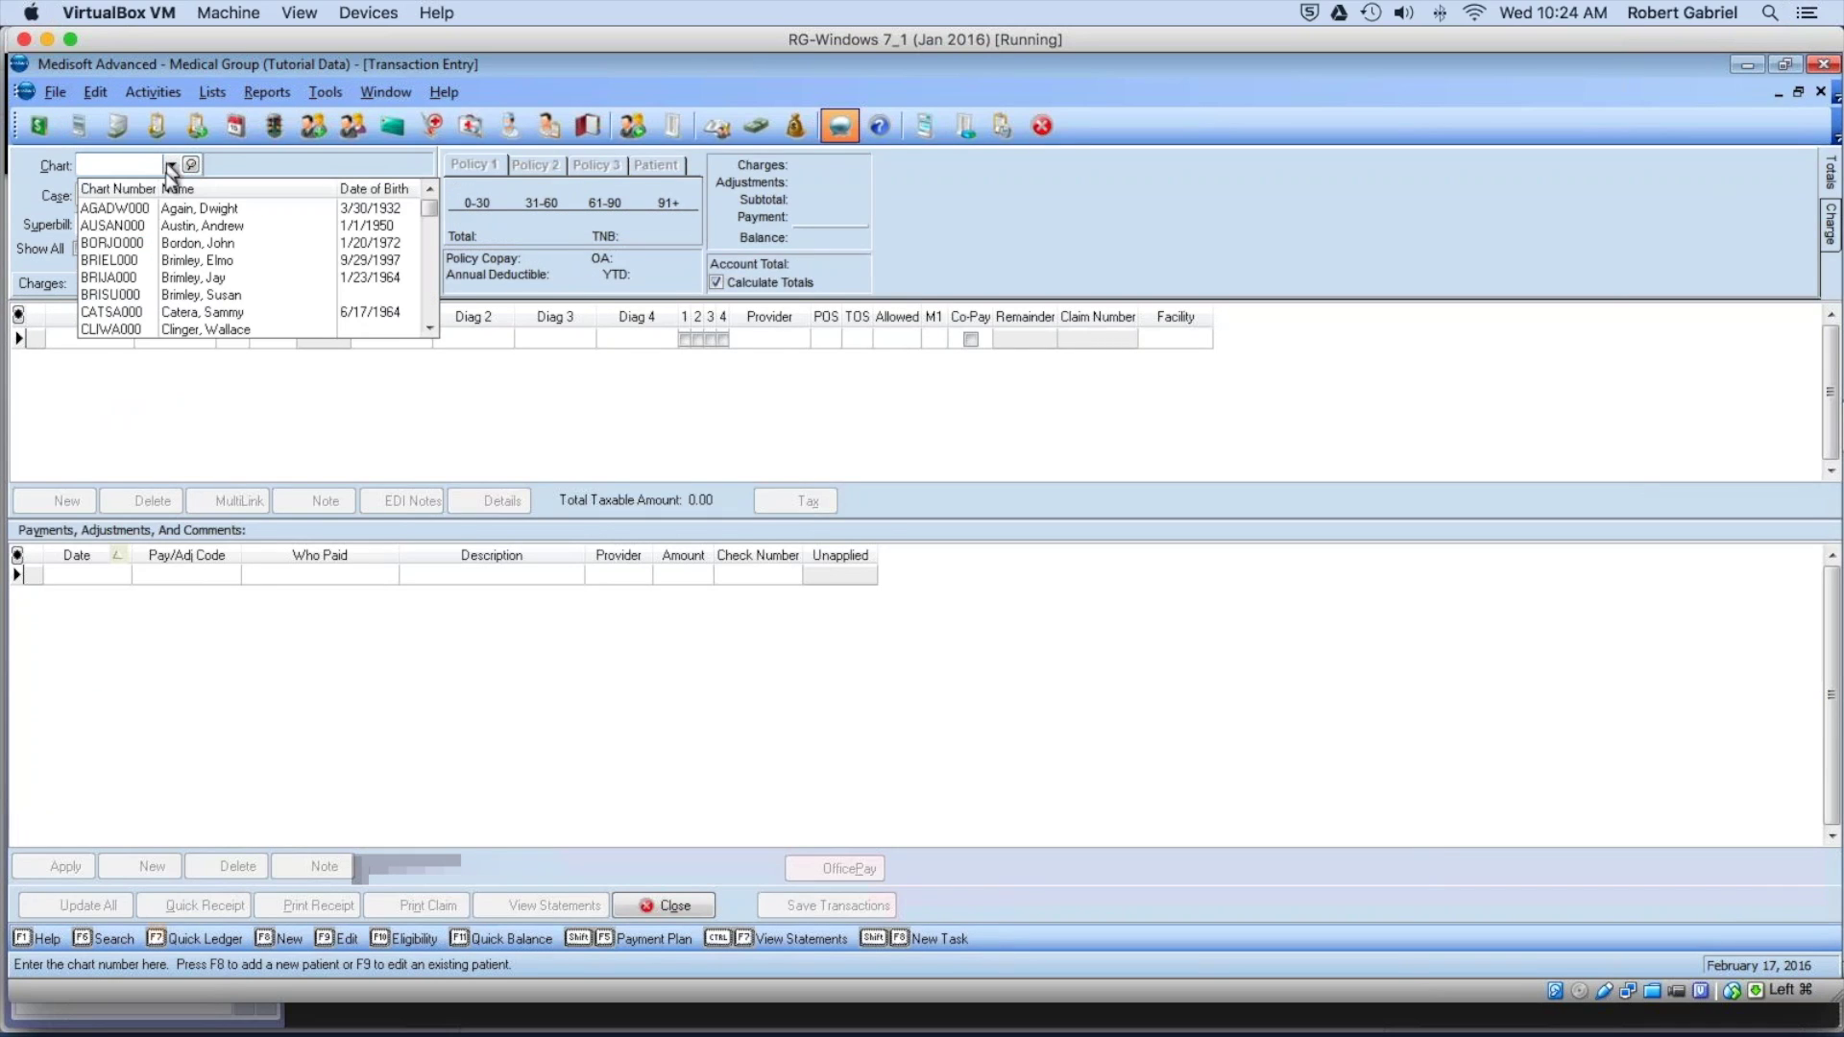
{"action": "left_click", "coordinate": [205, 227]}
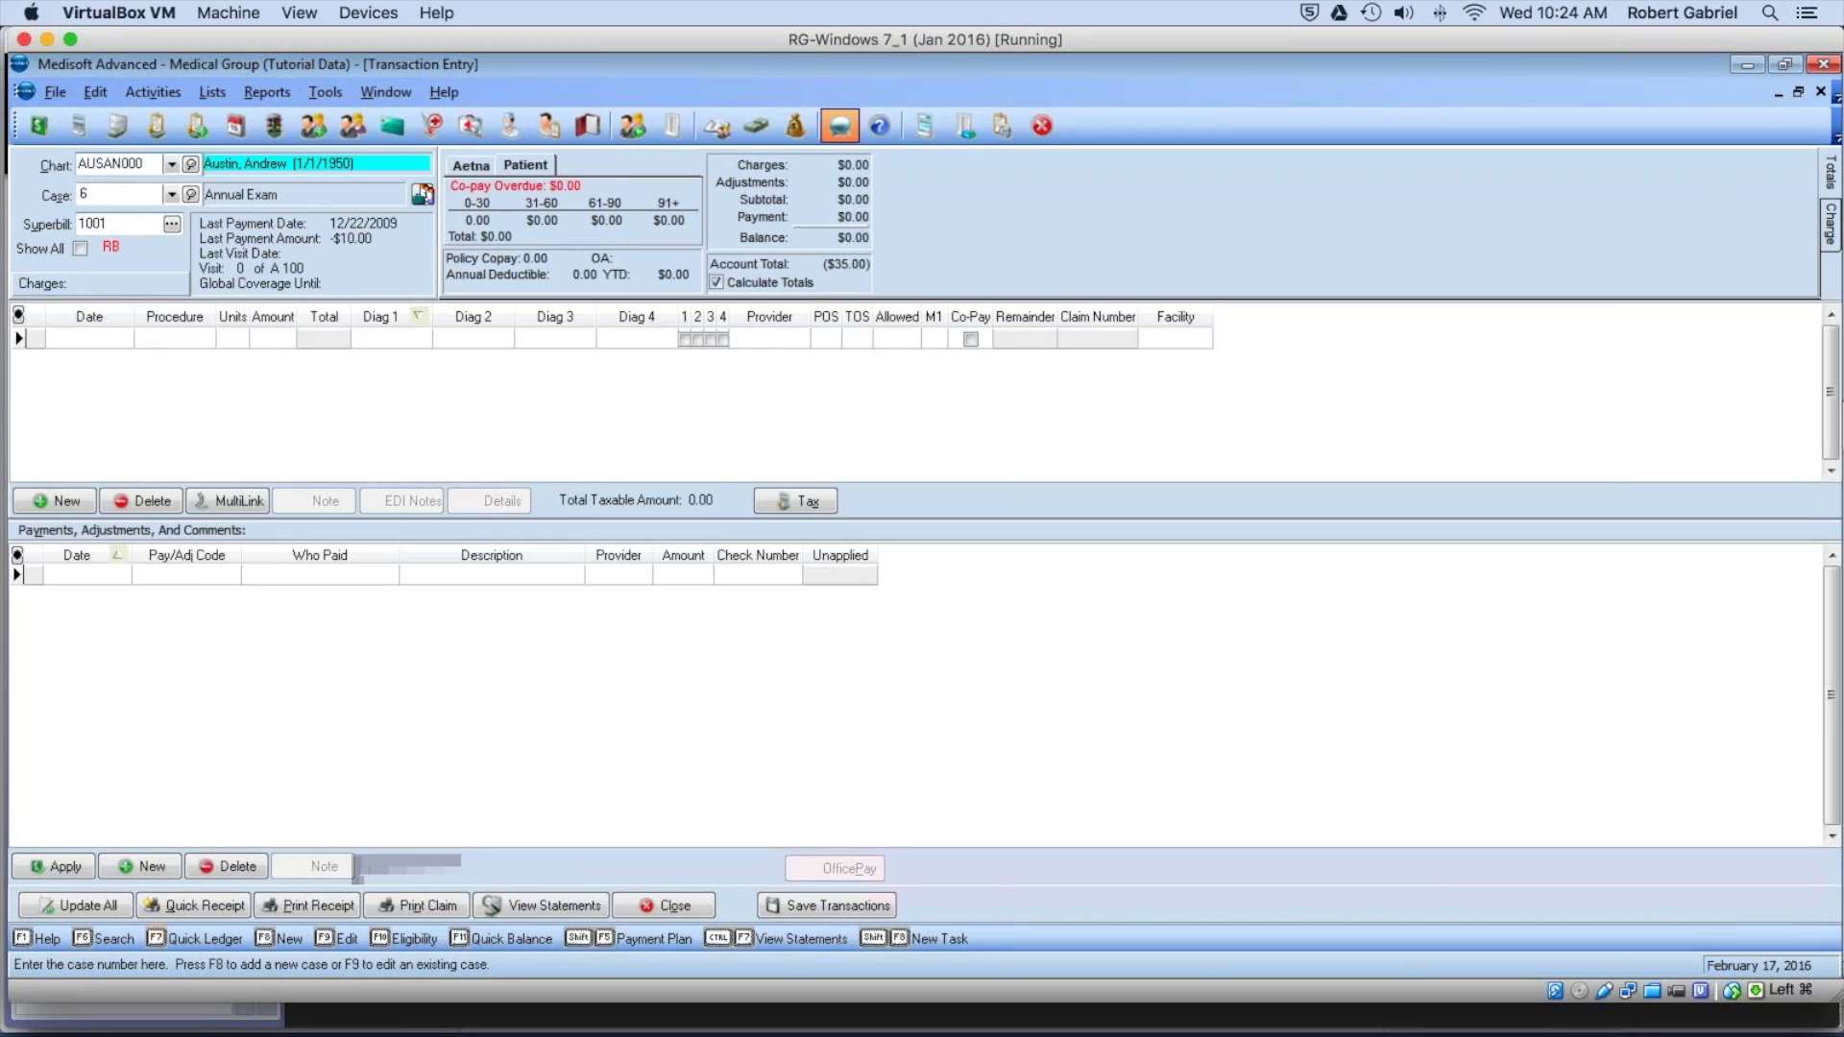
{"action": "left_click", "coordinate": [925, 586]}
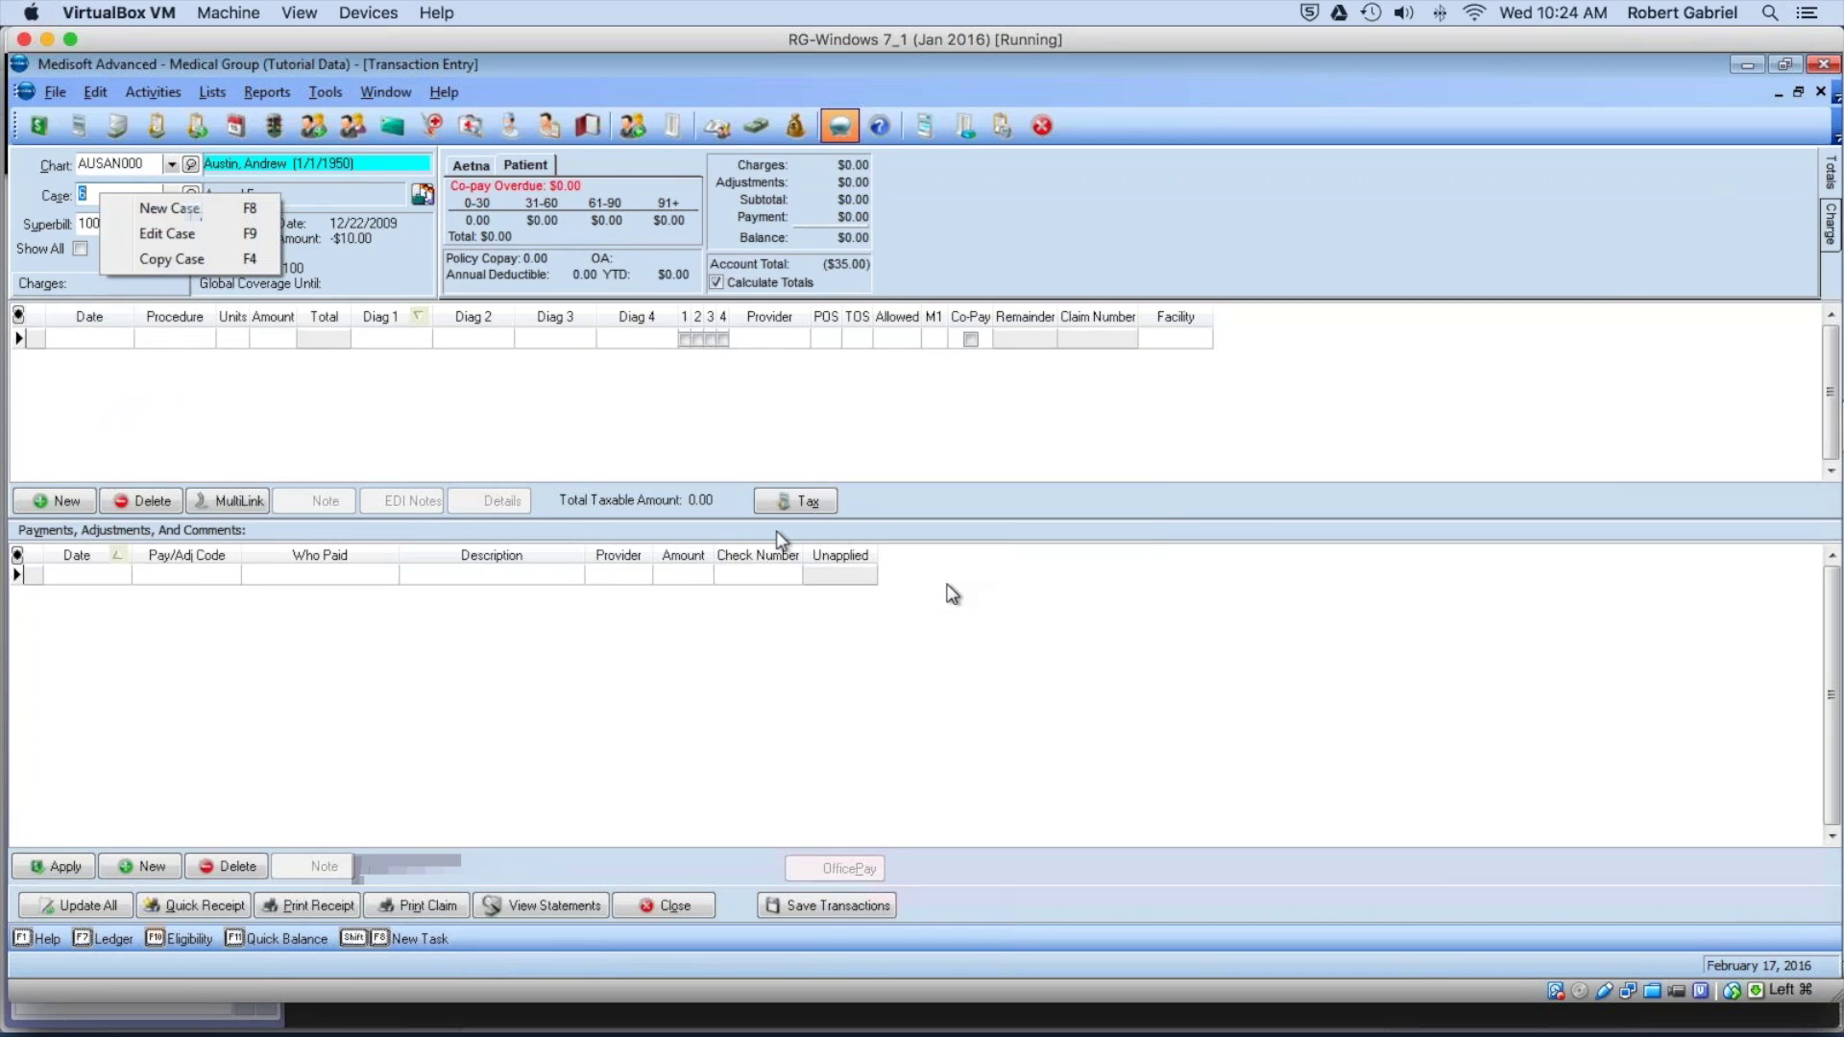
{"action": "left_click", "coordinate": [160, 231]}
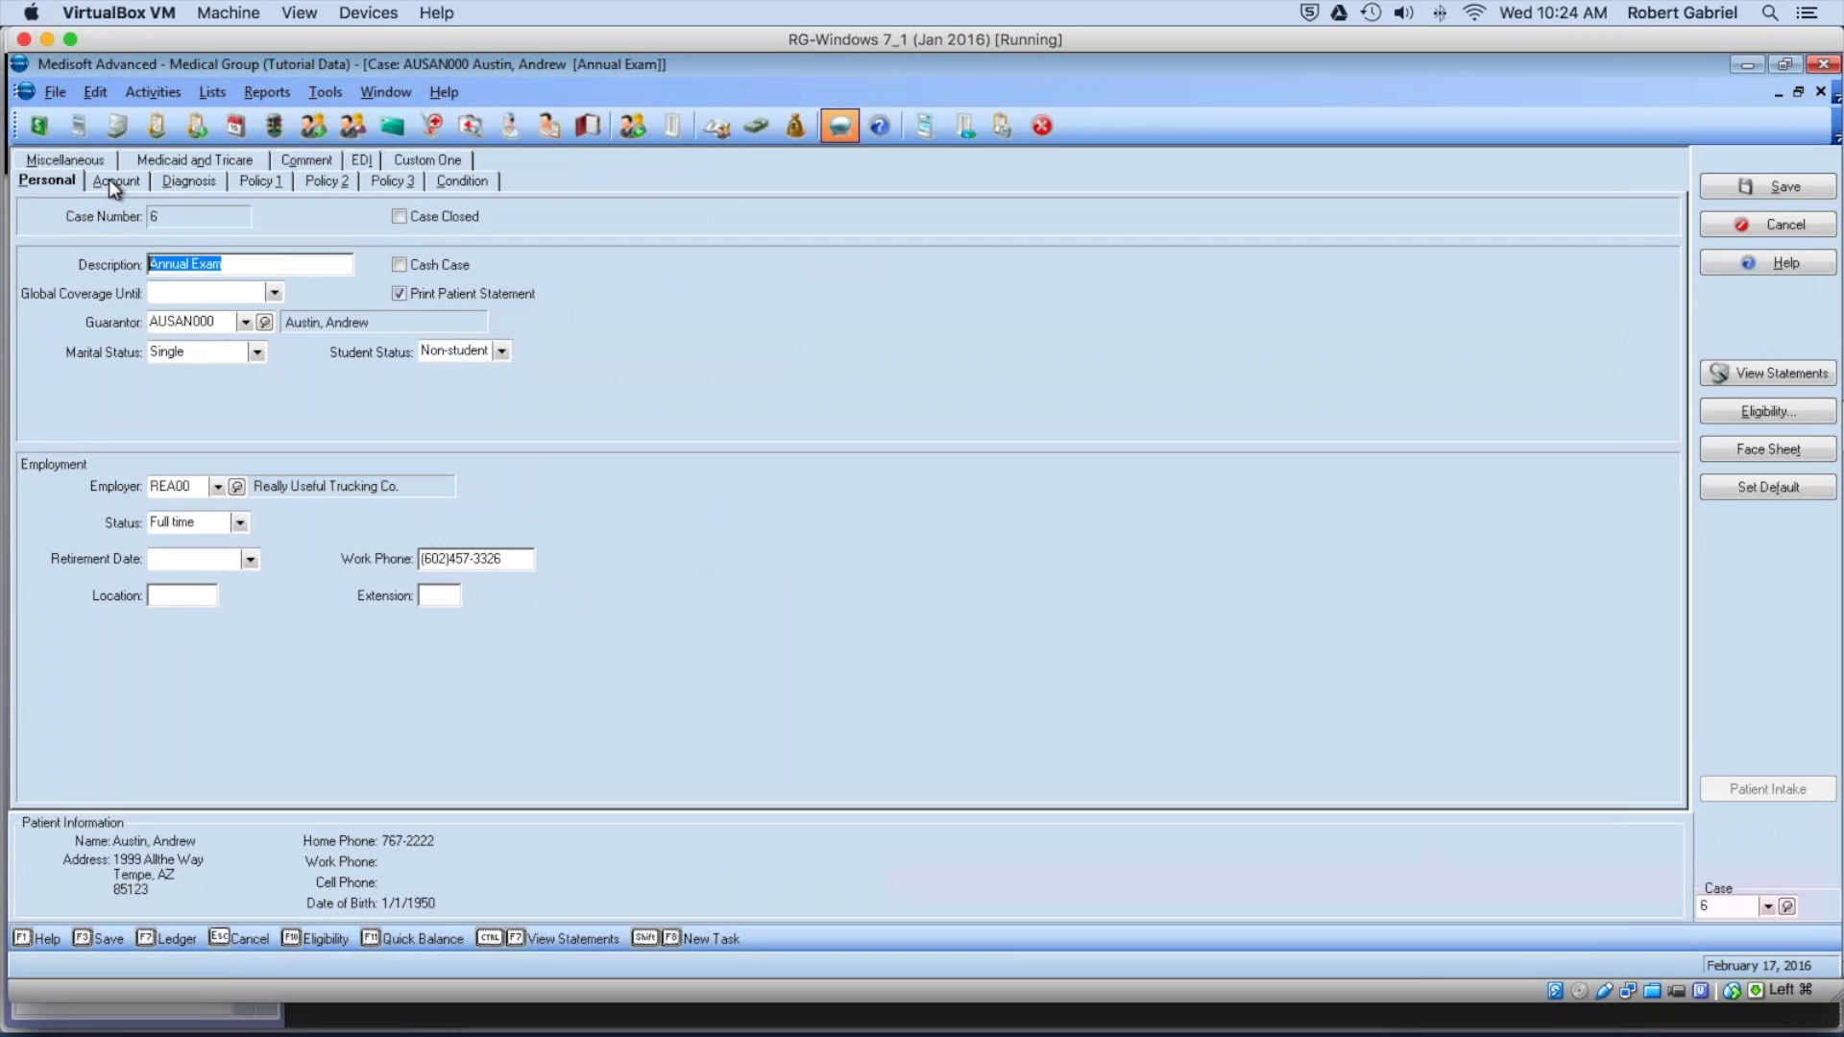
Set the Policy 1 copayment amount of the Annual Exam case to 50 and save the case.
{"action": "left_click", "coordinate": [254, 181]}
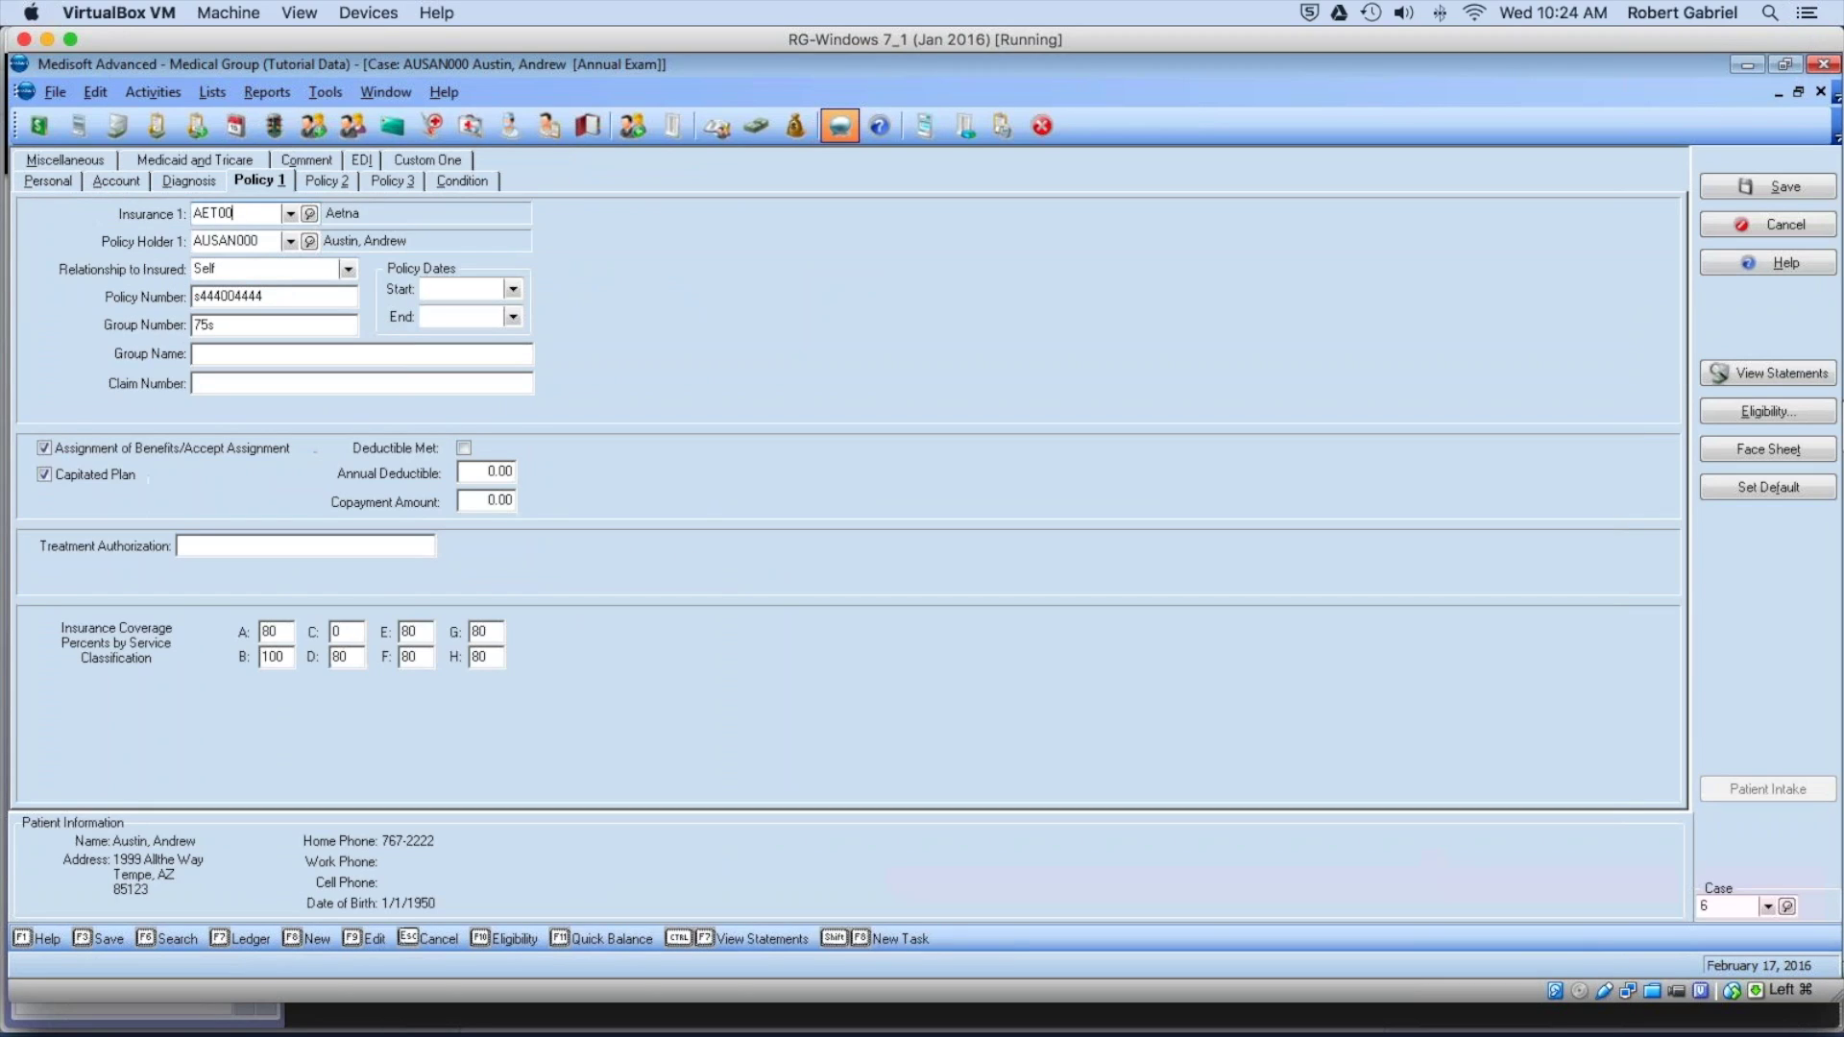
{"action": "left_click", "coordinate": [476, 497]}
{"action": "type", "text": "50"}
{"action": "left_click", "coordinate": [1738, 192]}
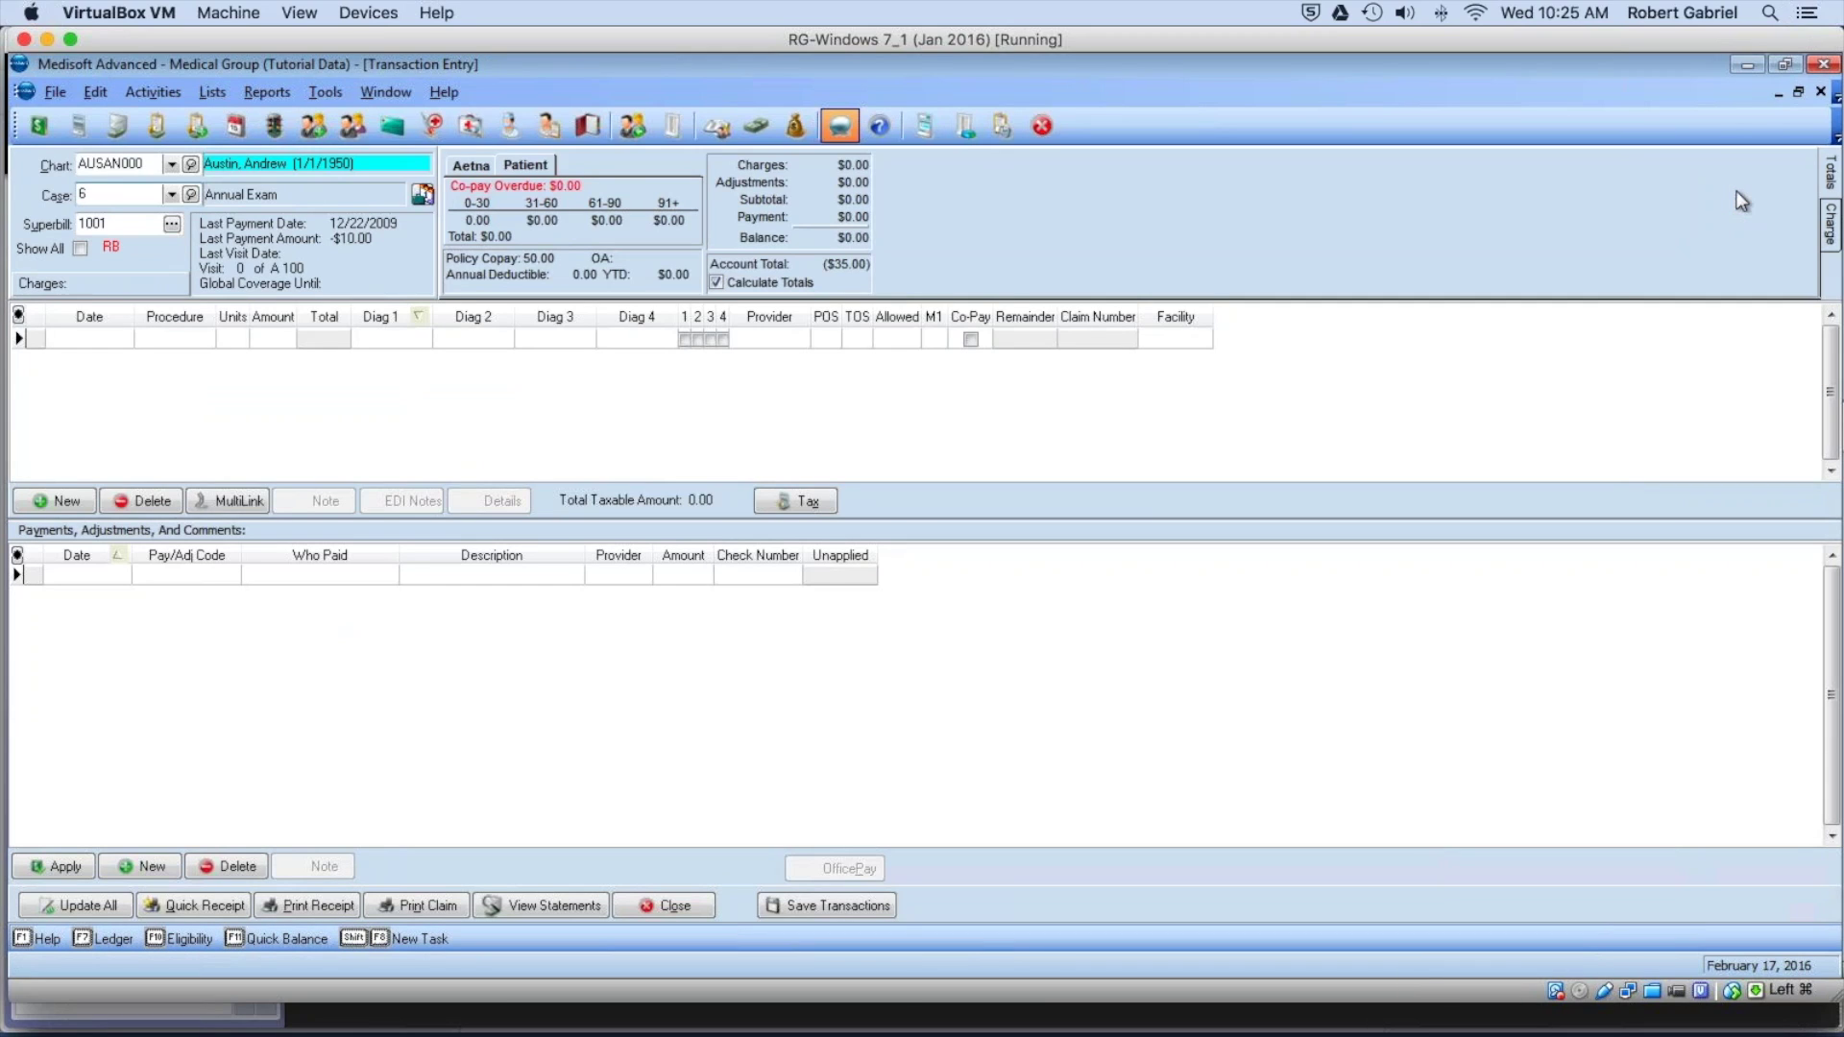
Add a charge dated 2/17/2016 for procedure 99213 with 1 unit, save the transaction, and dismiss the copay message.
{"action": "left_click", "coordinate": [96, 344]}
{"action": "key", "text": "Tab"}
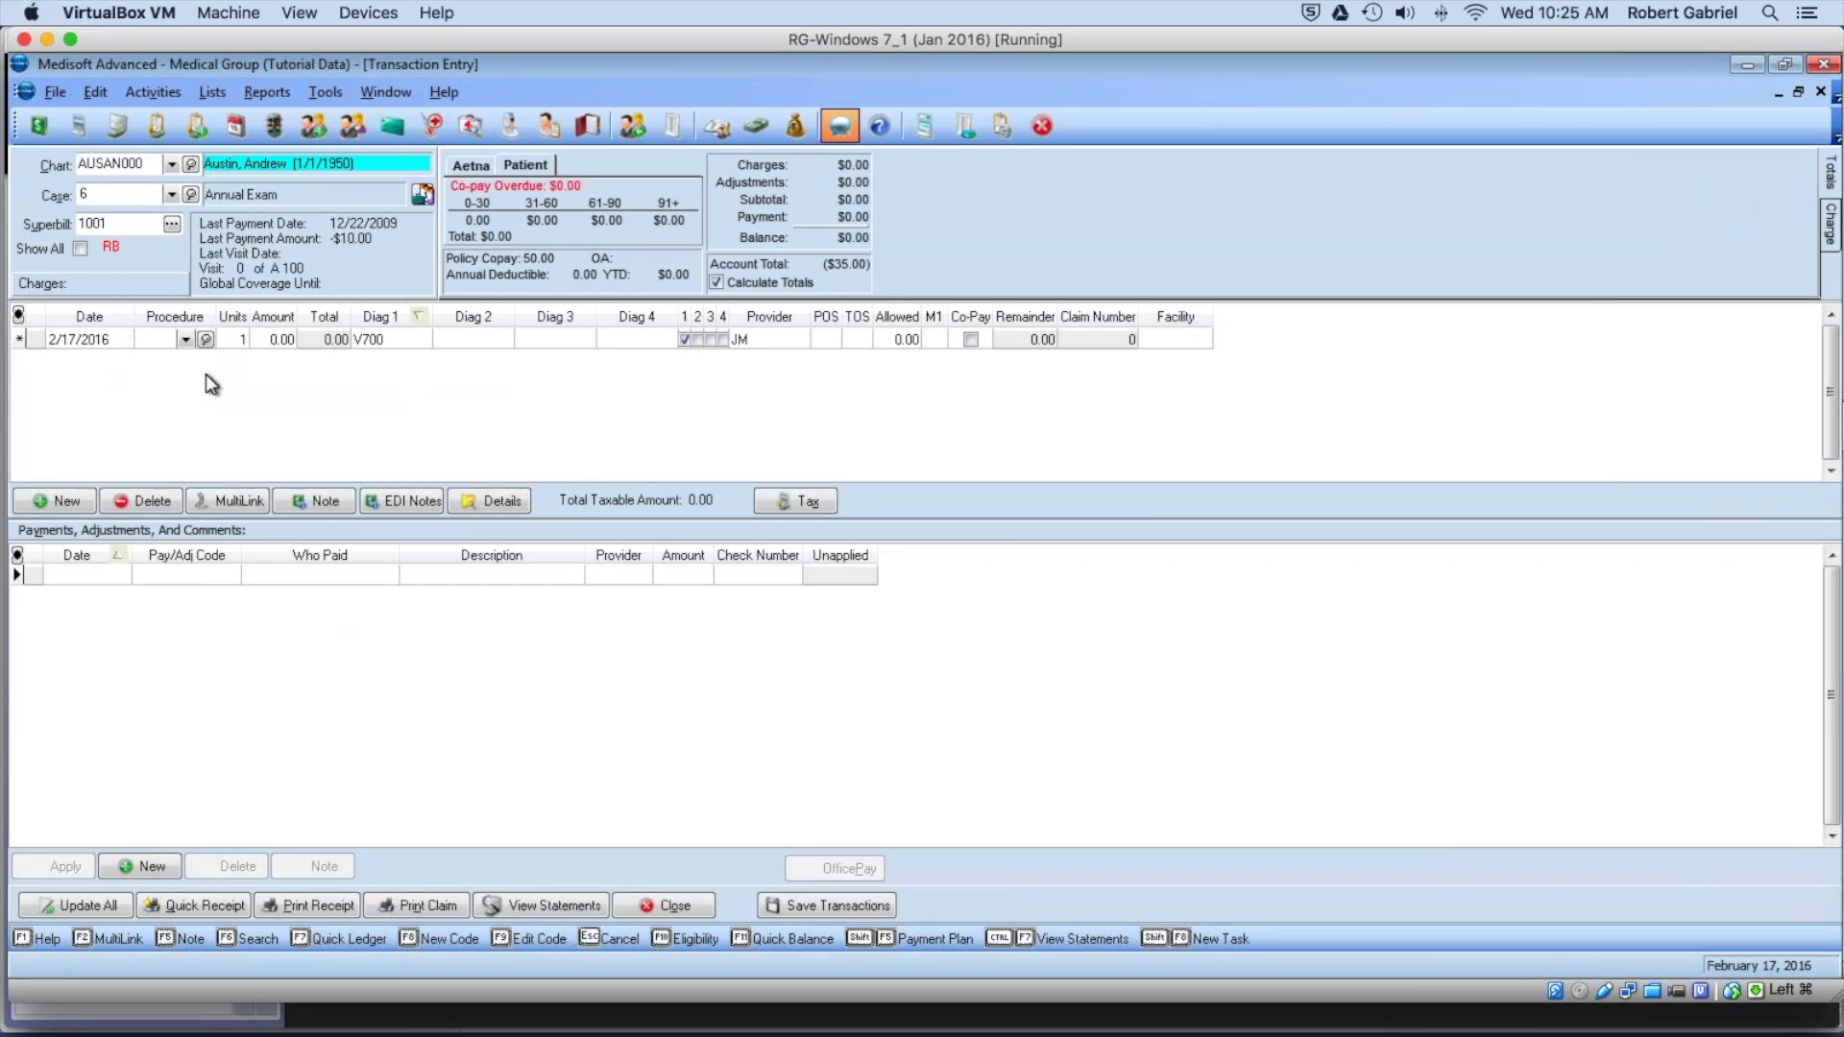
{"action": "type", "text": "99213"}
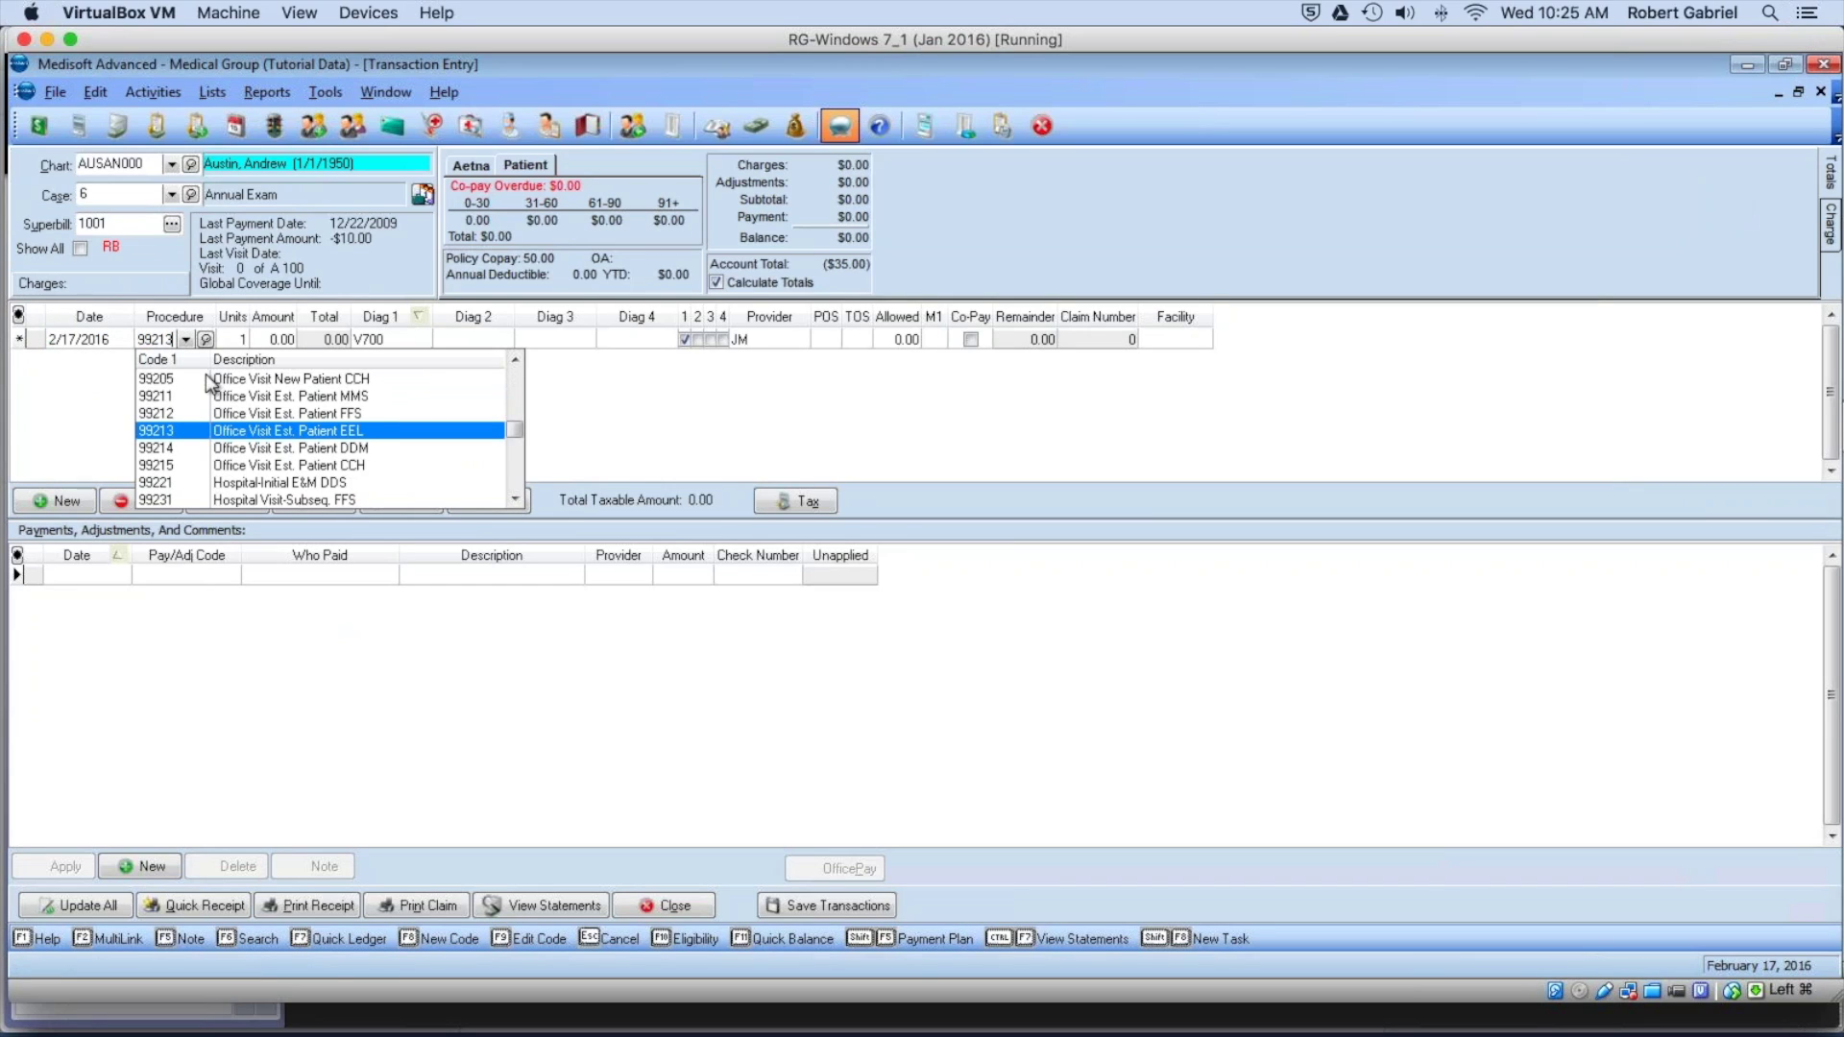
{"action": "key", "text": "Tab"}
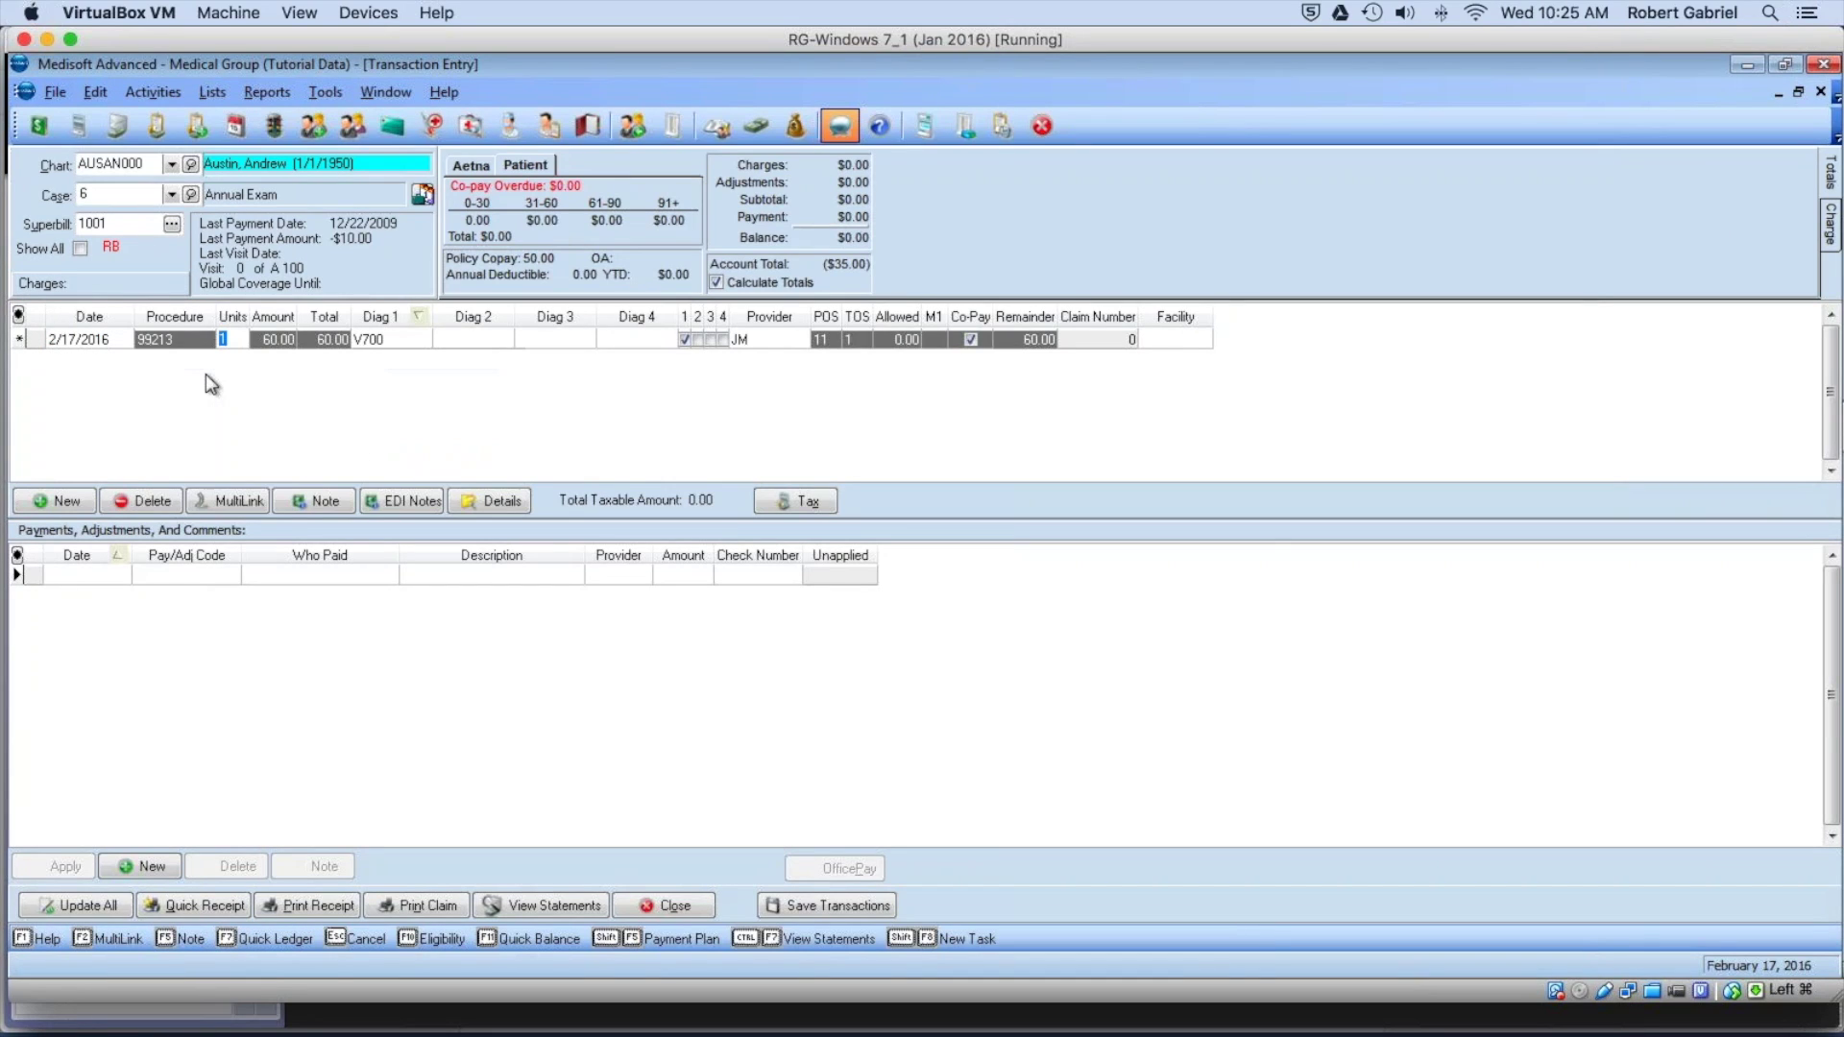
{"action": "key", "text": "Tab"}
{"action": "left_click", "coordinate": [822, 905]}
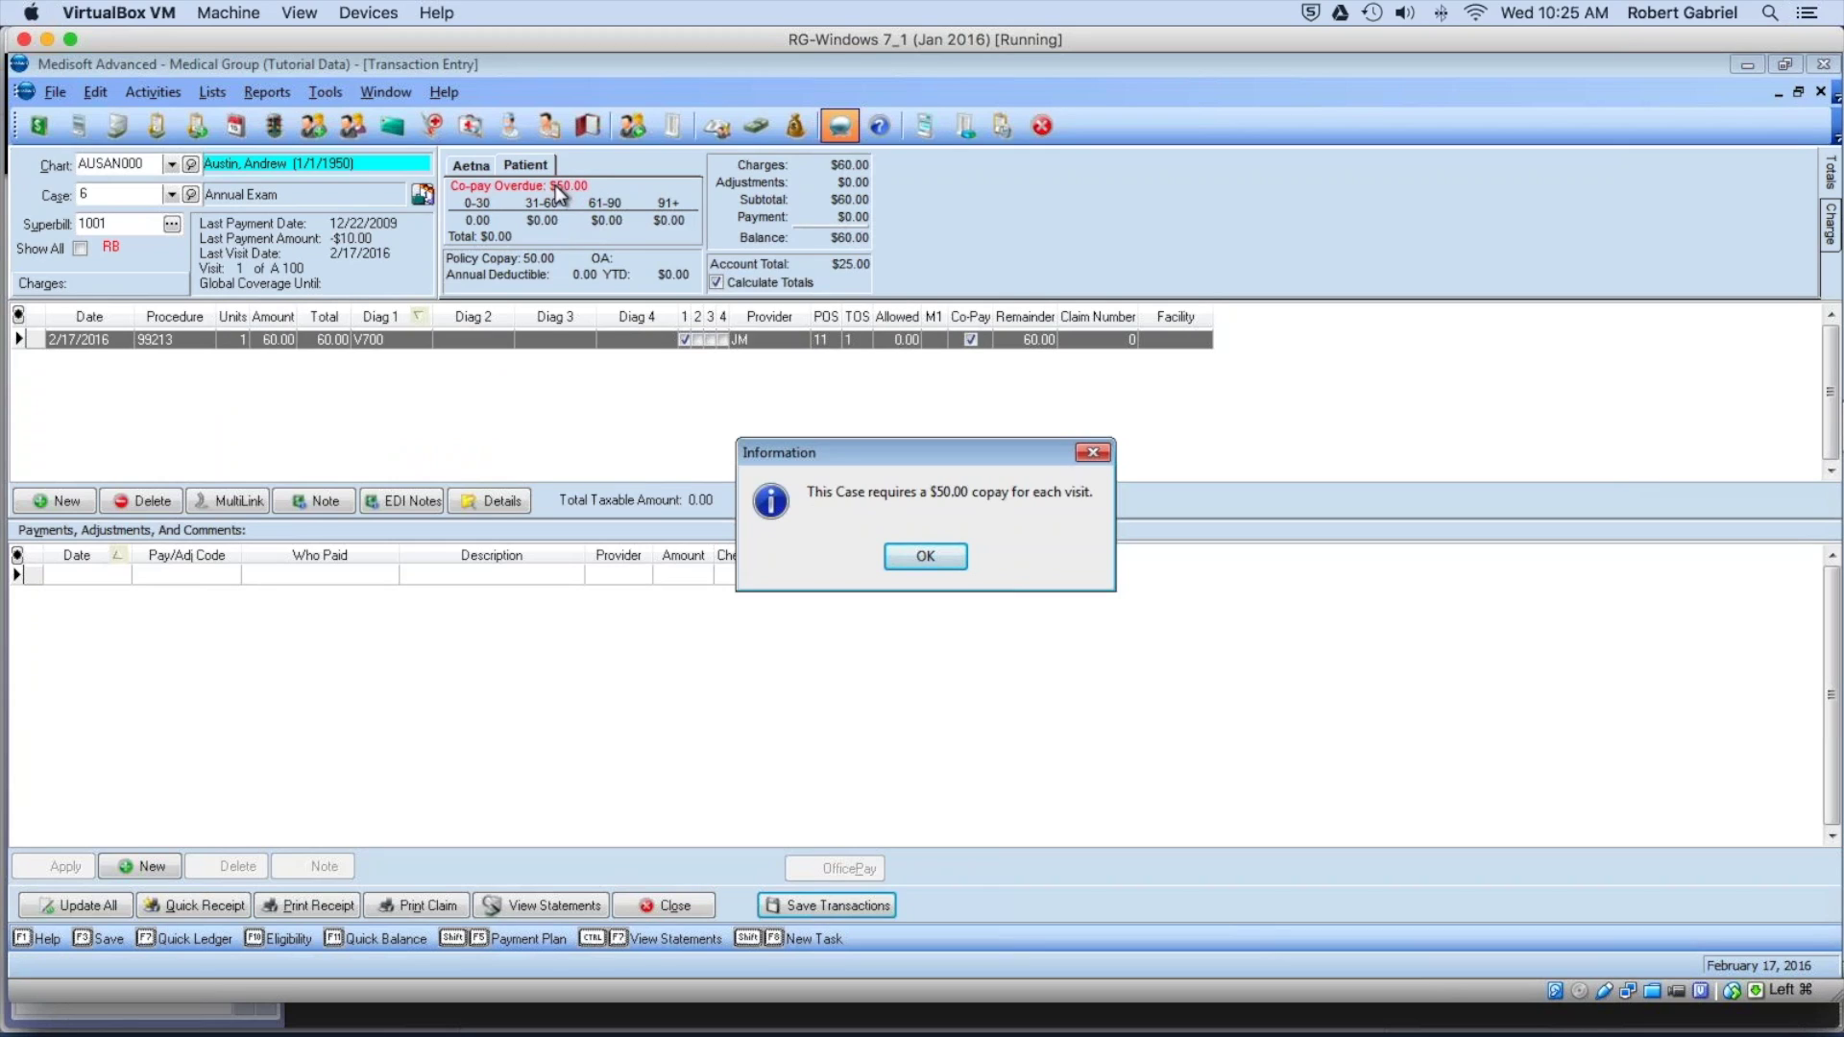
{"action": "left_click", "coordinate": [925, 557]}
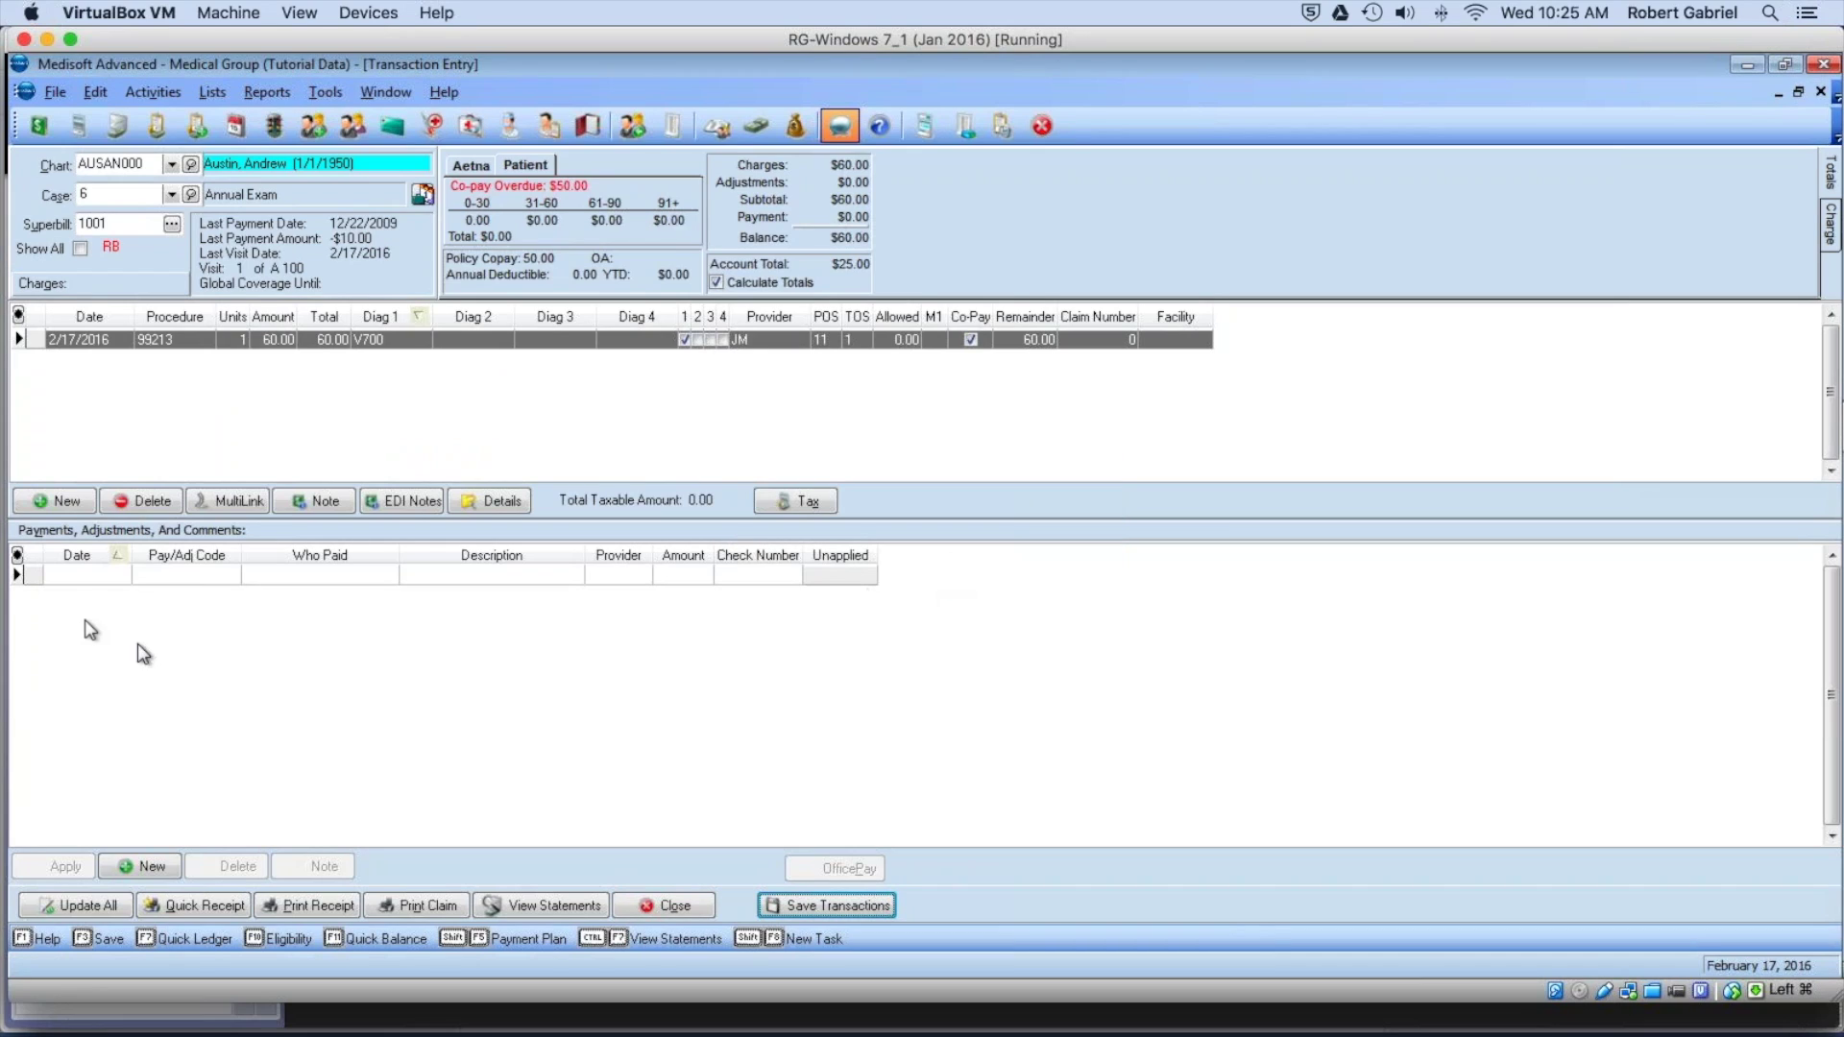
Enter a patient payment dated 2/17/2016 with code COPAYCASH and an amount of 50.
{"action": "left_click", "coordinate": [68, 576]}
{"action": "key", "text": "Tab"}
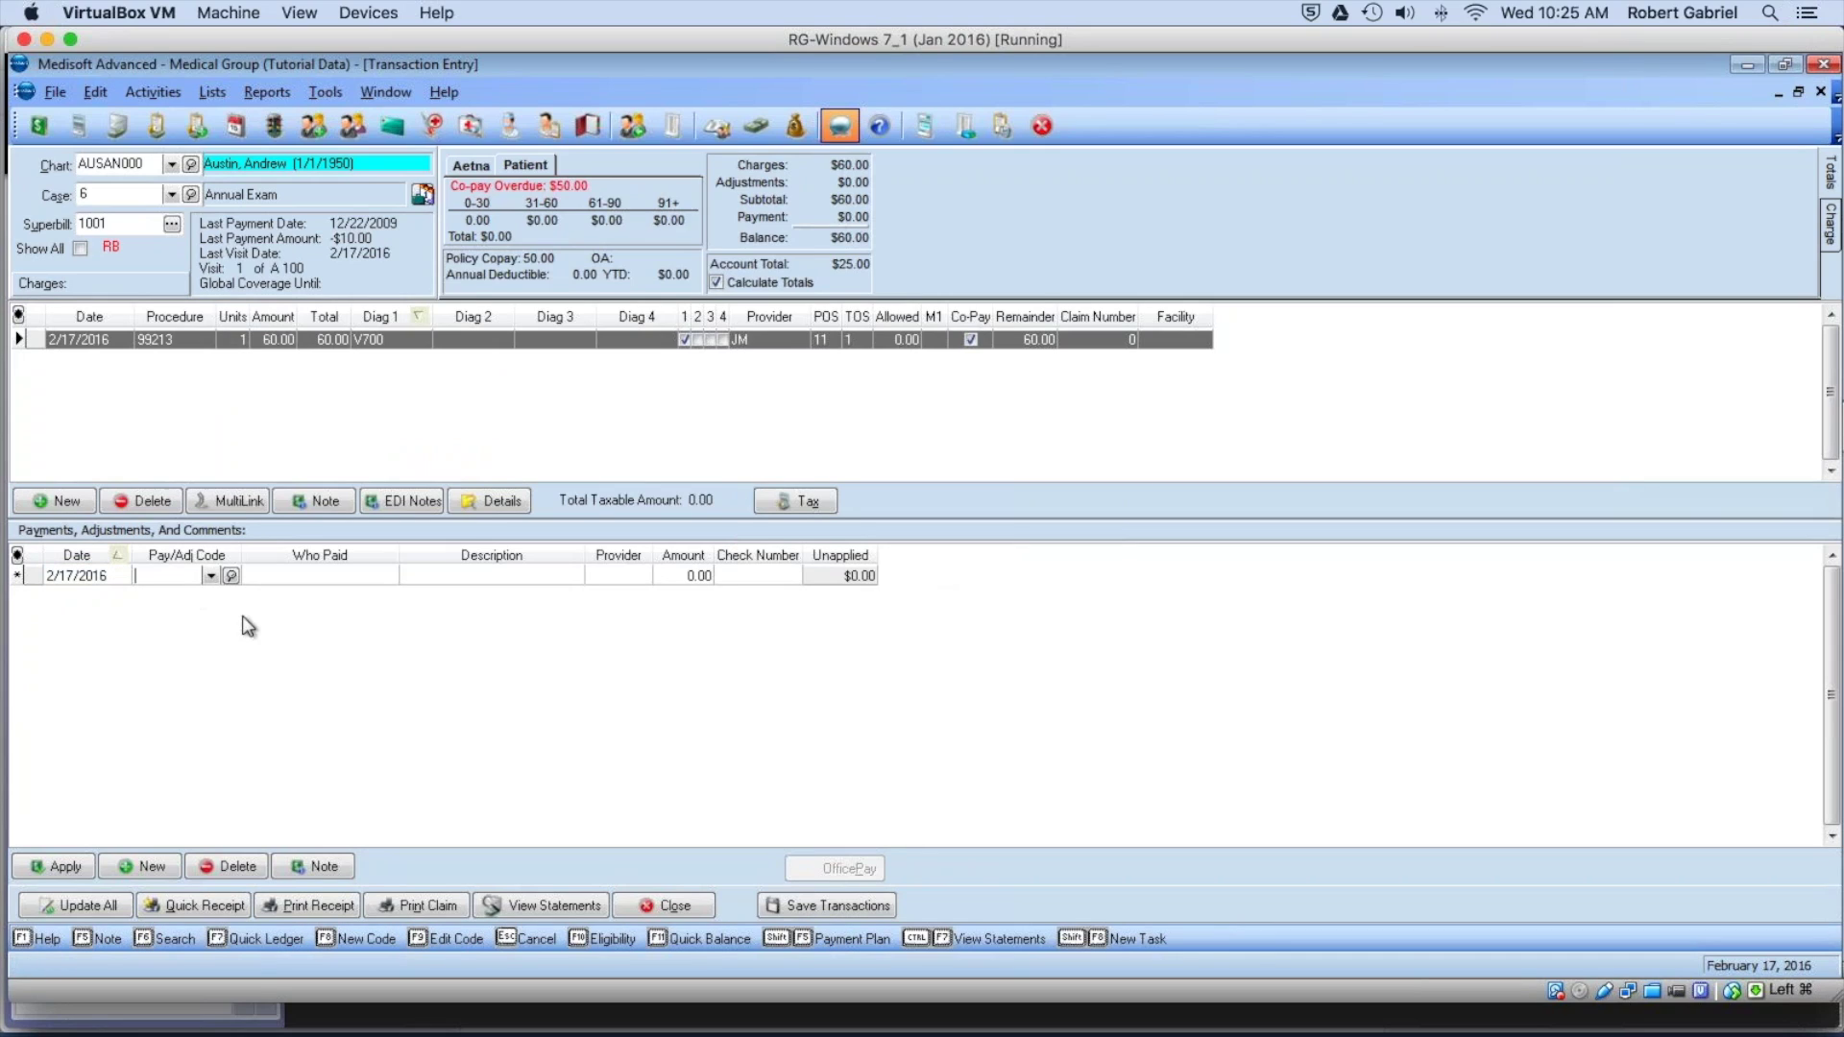
{"action": "type", "text": "C"}
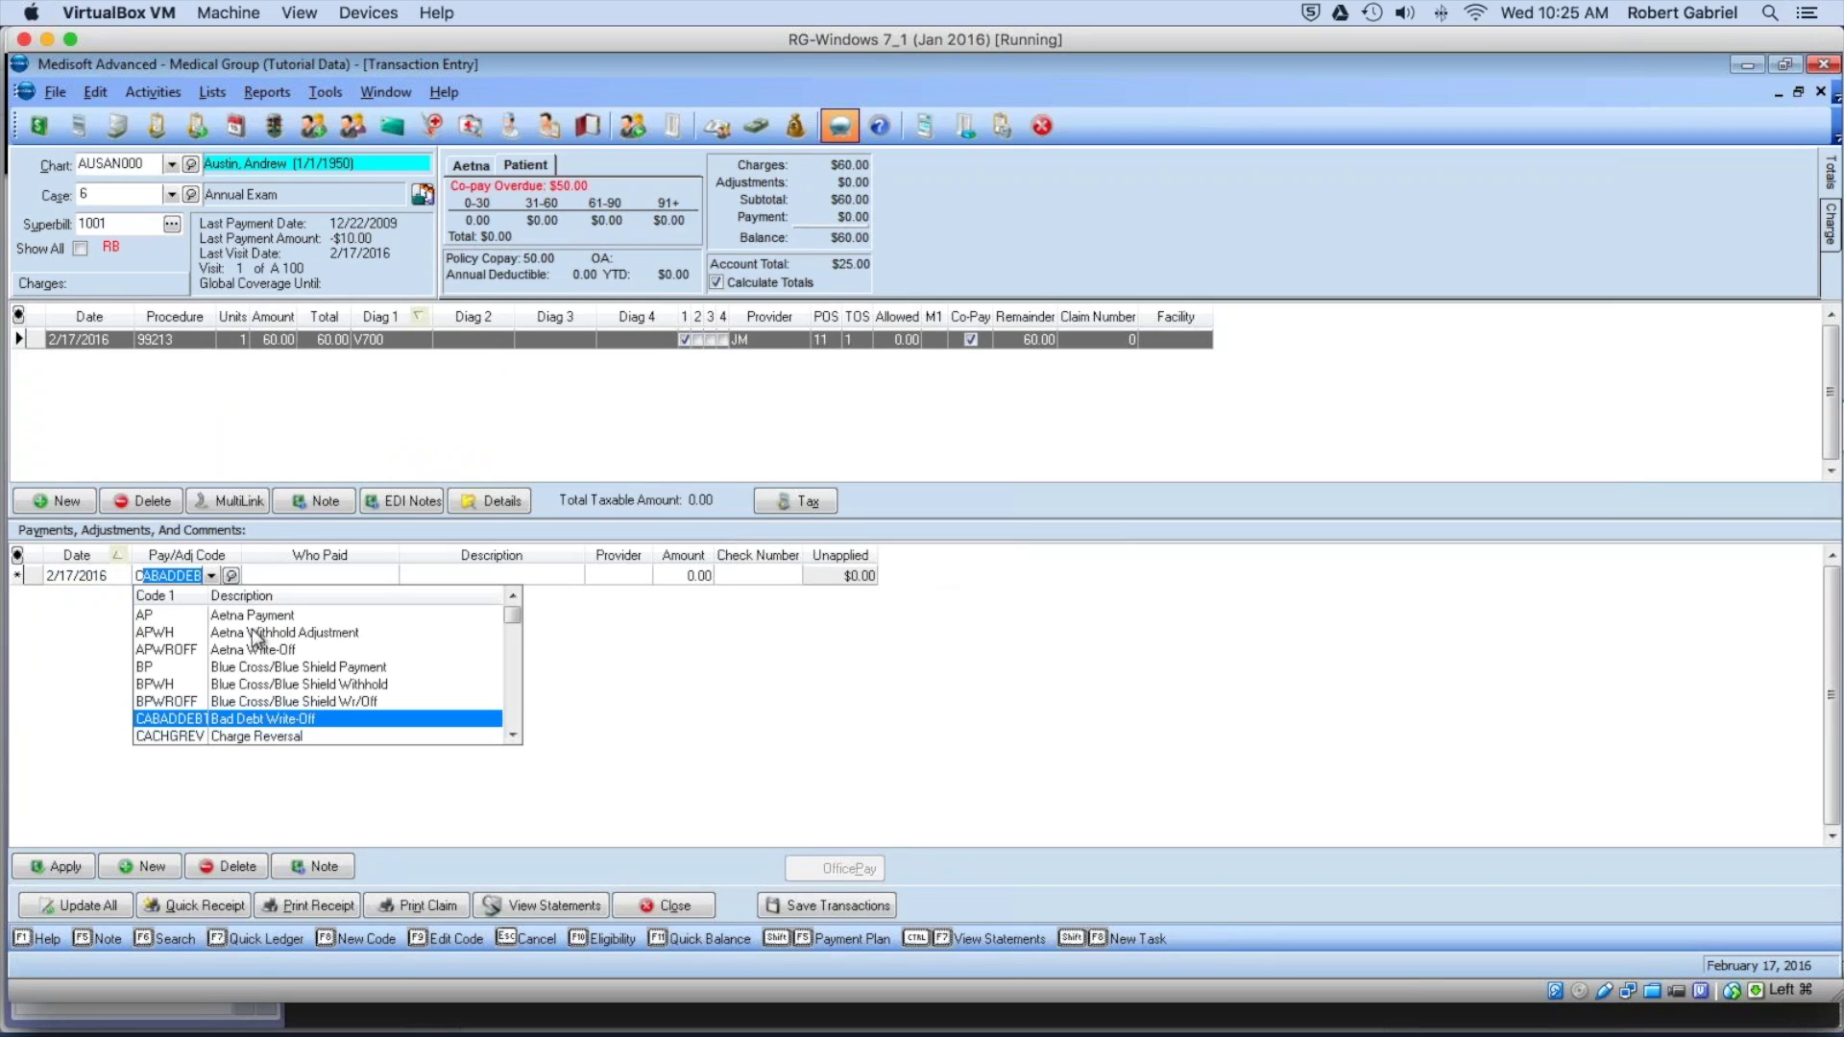
{"action": "type", "text": "OPAY10"}
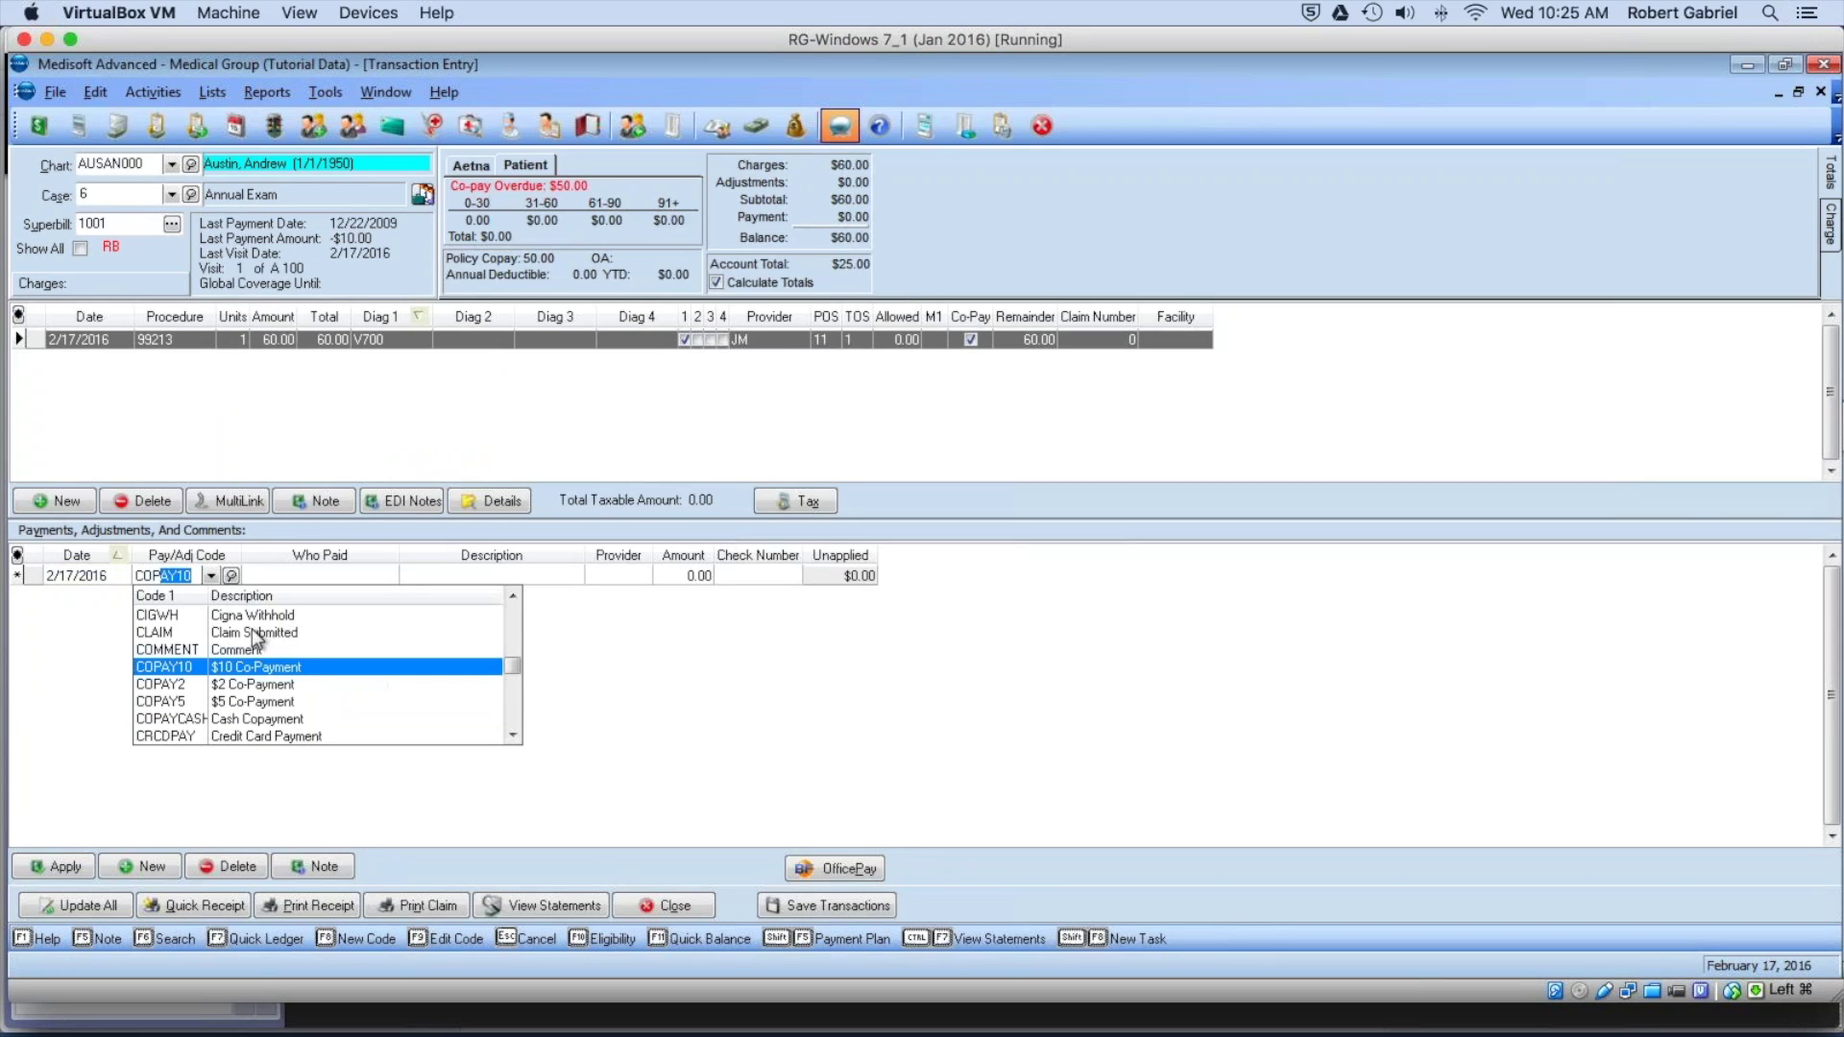
{"action": "left_click", "coordinate": [280, 718]}
{"action": "left_click", "coordinate": [678, 576]}
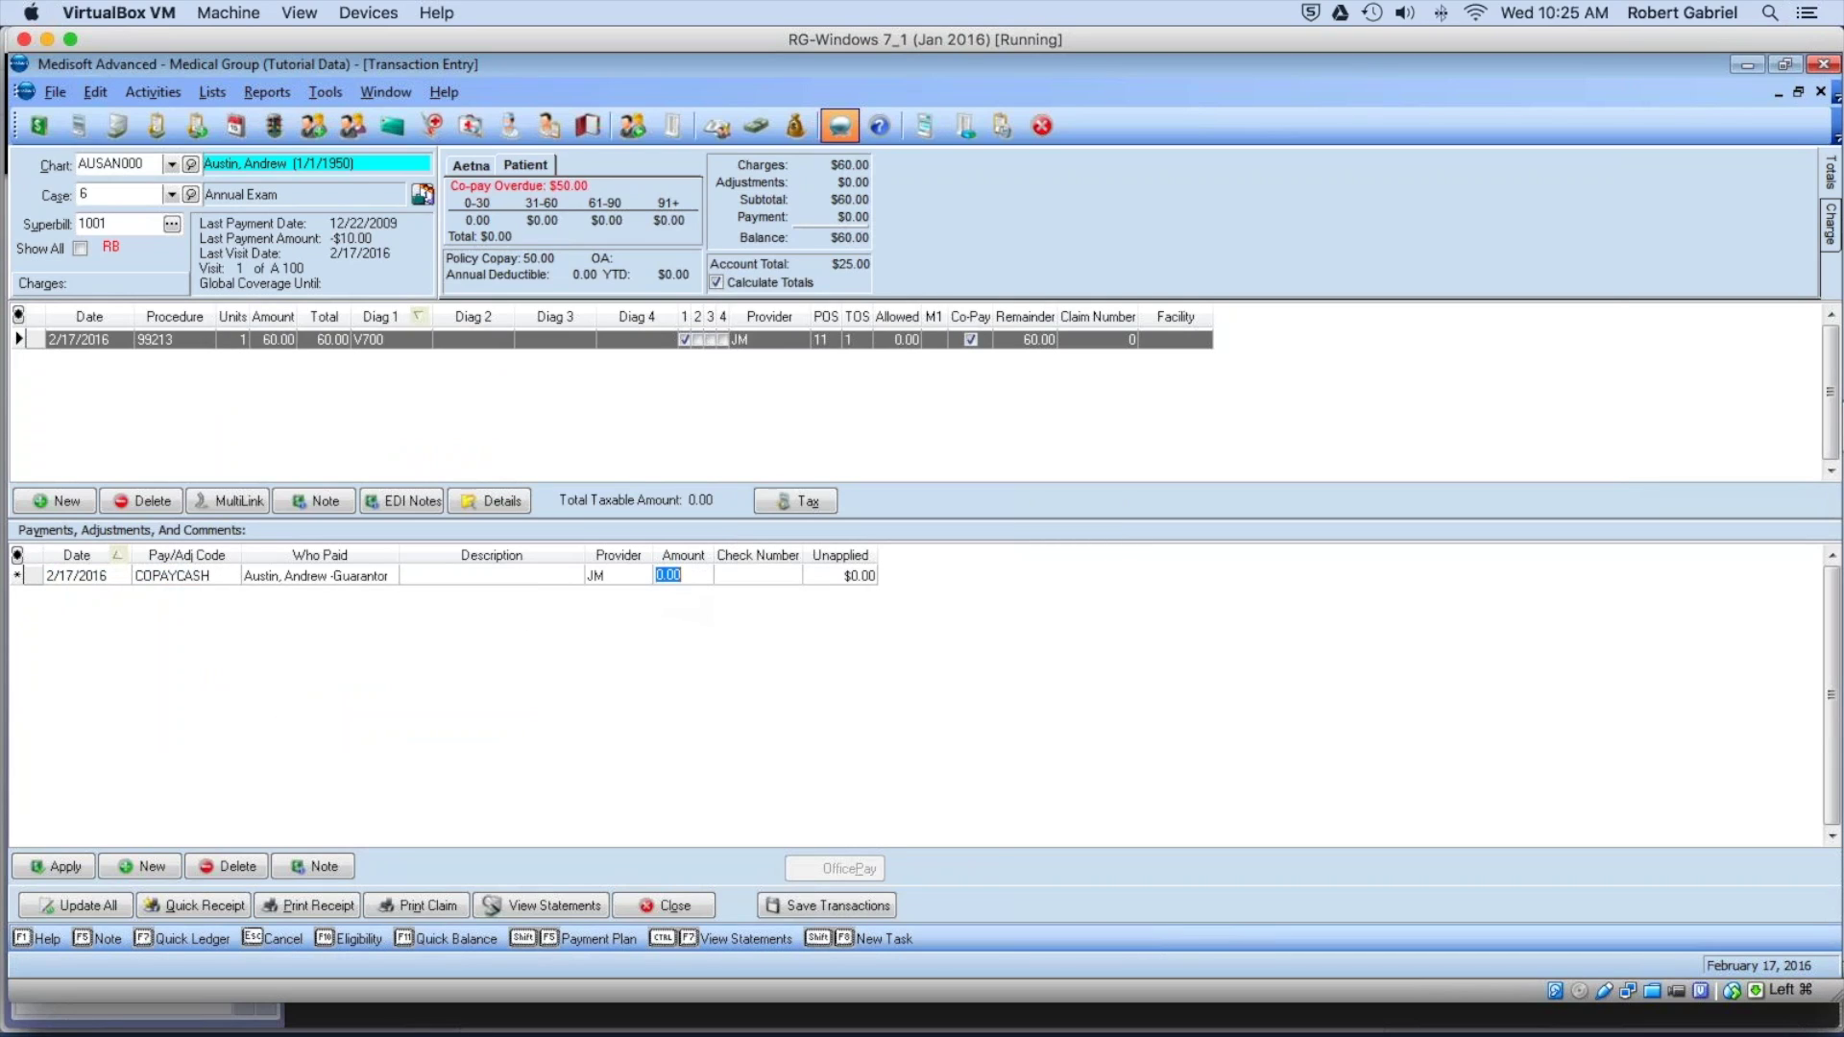
{"action": "type", "text": "50"}
Apply the cash copayment to the co-pay of the 99213 charge and close the payment application window.
{"action": "left_click", "coordinate": [49, 862]}
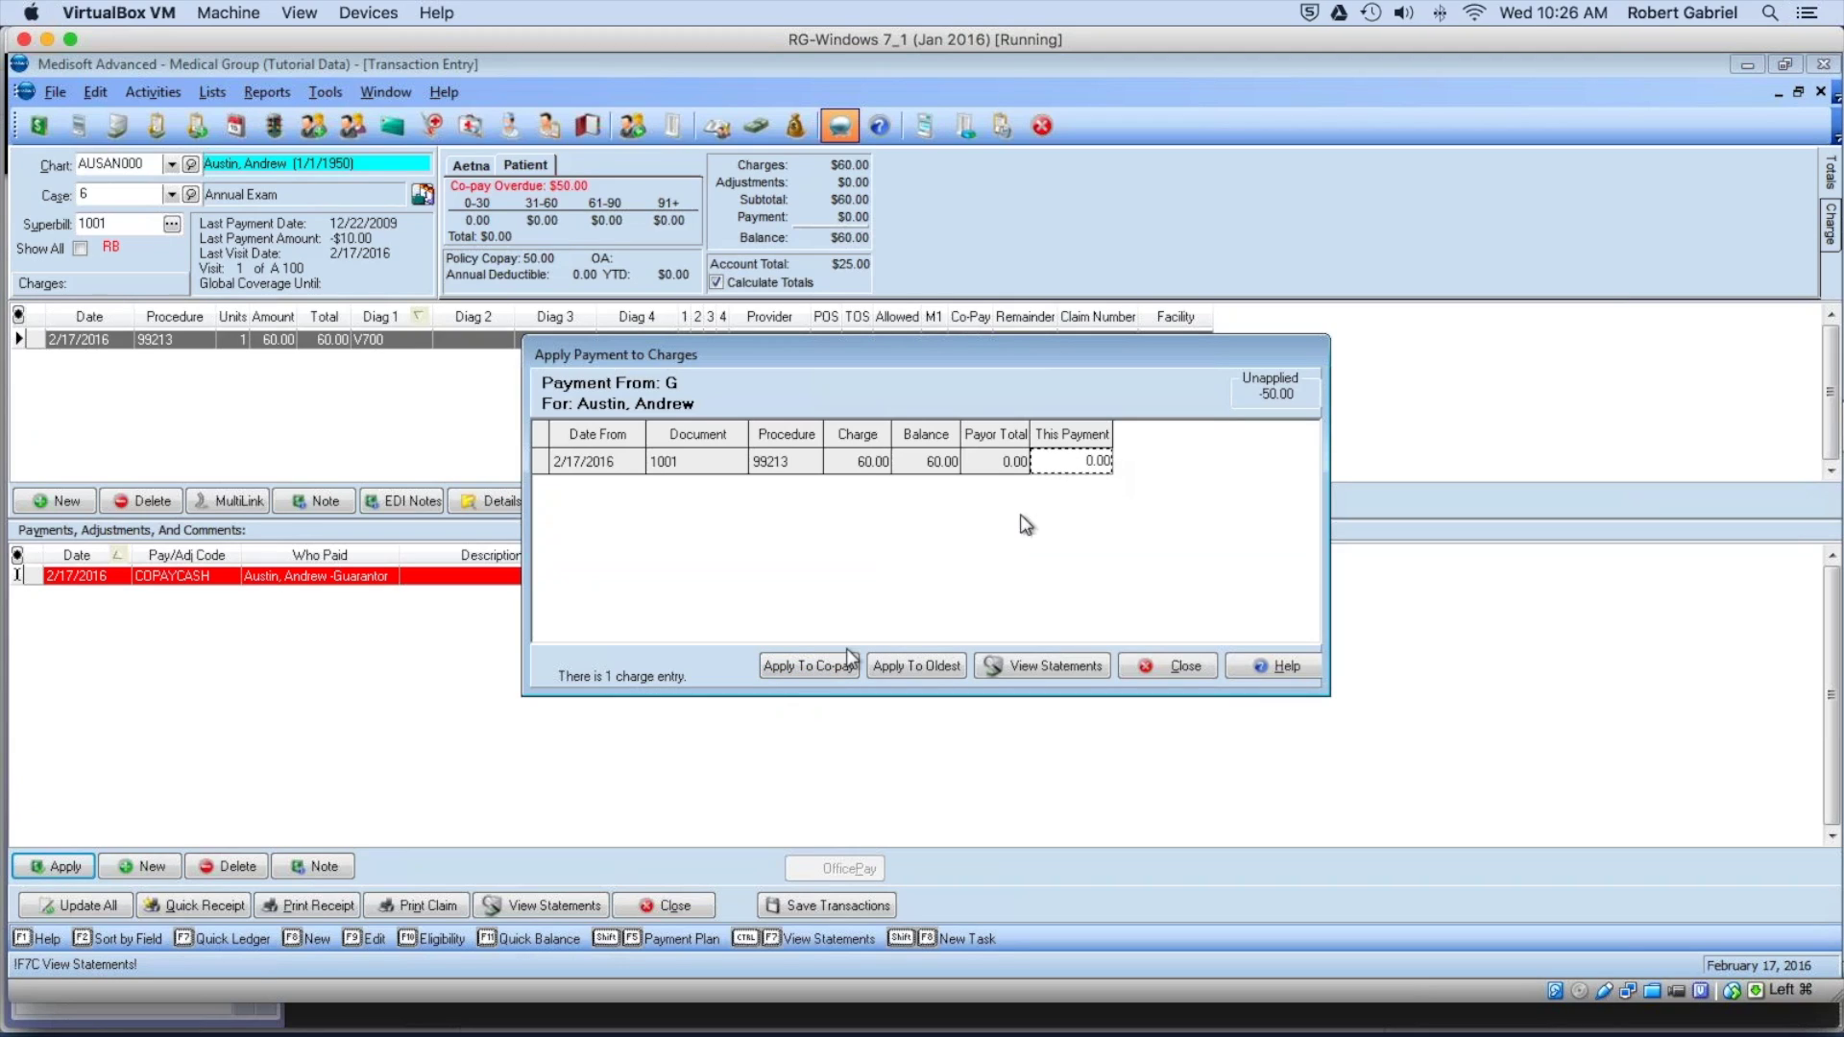
{"action": "left_click", "coordinate": [821, 667]}
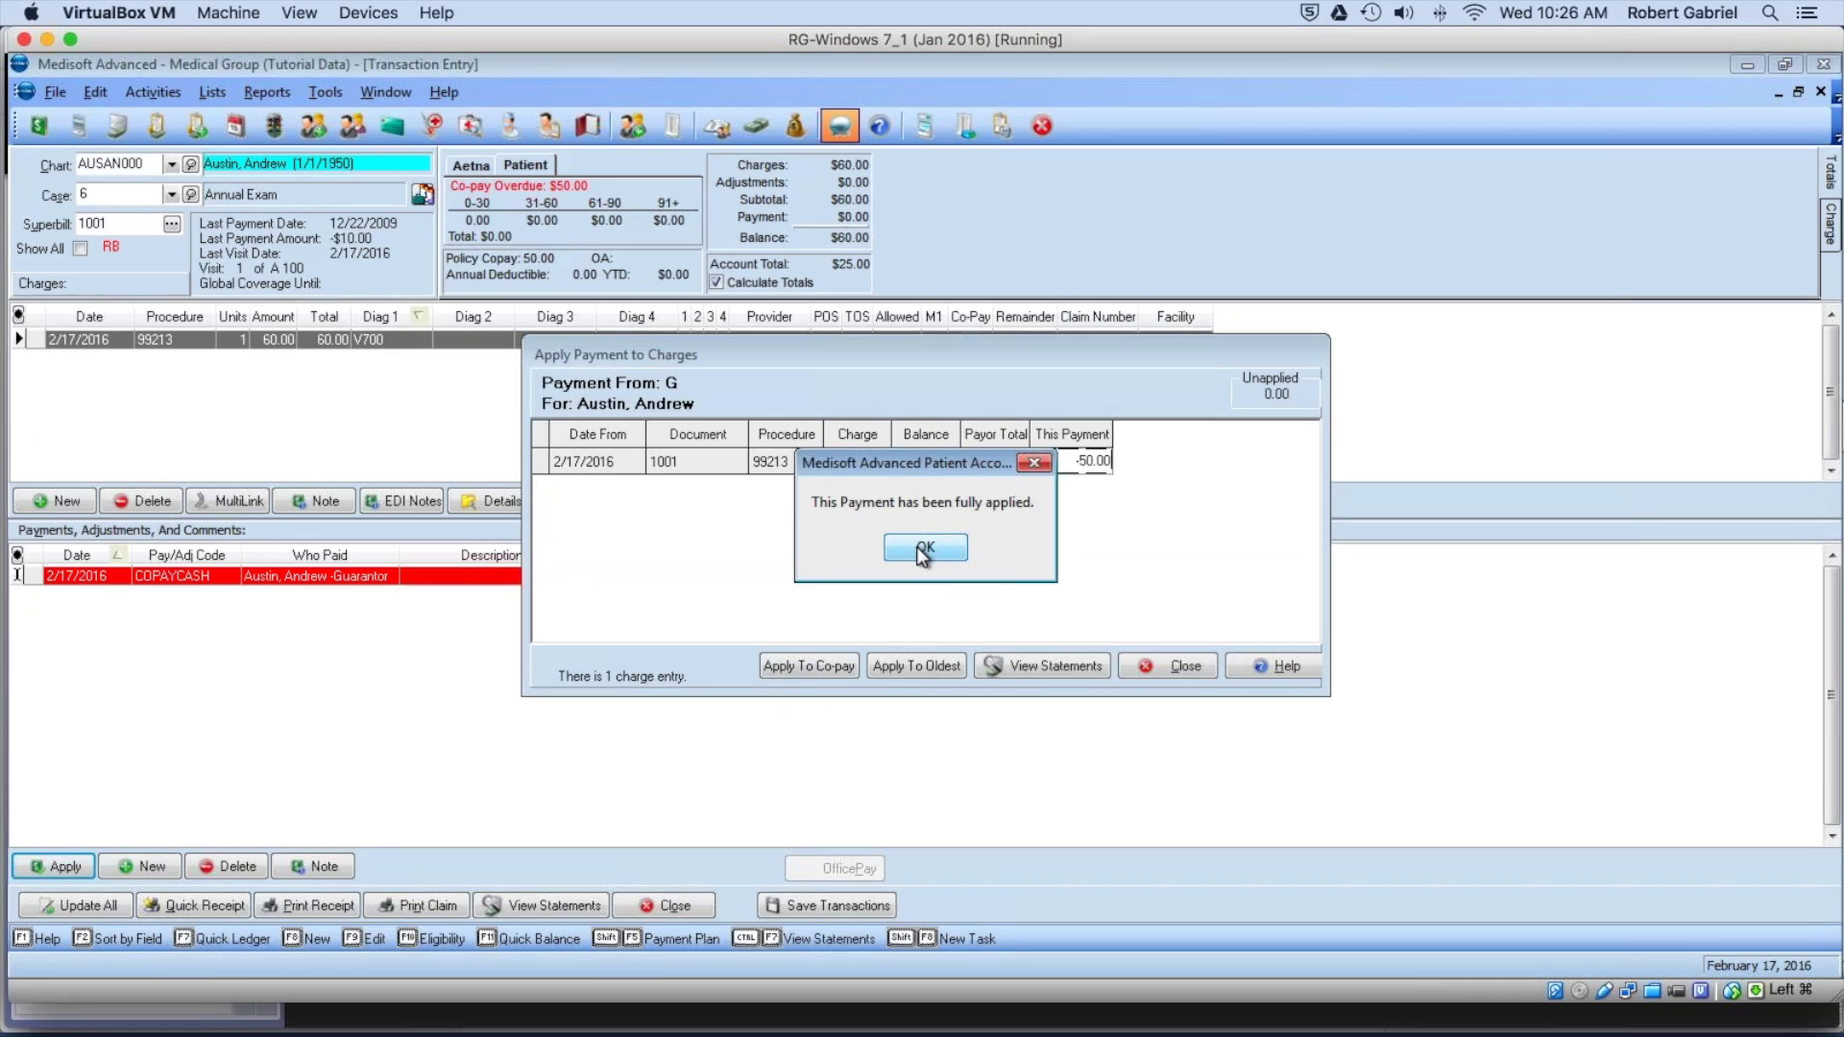
{"action": "left_click", "coordinate": [923, 550]}
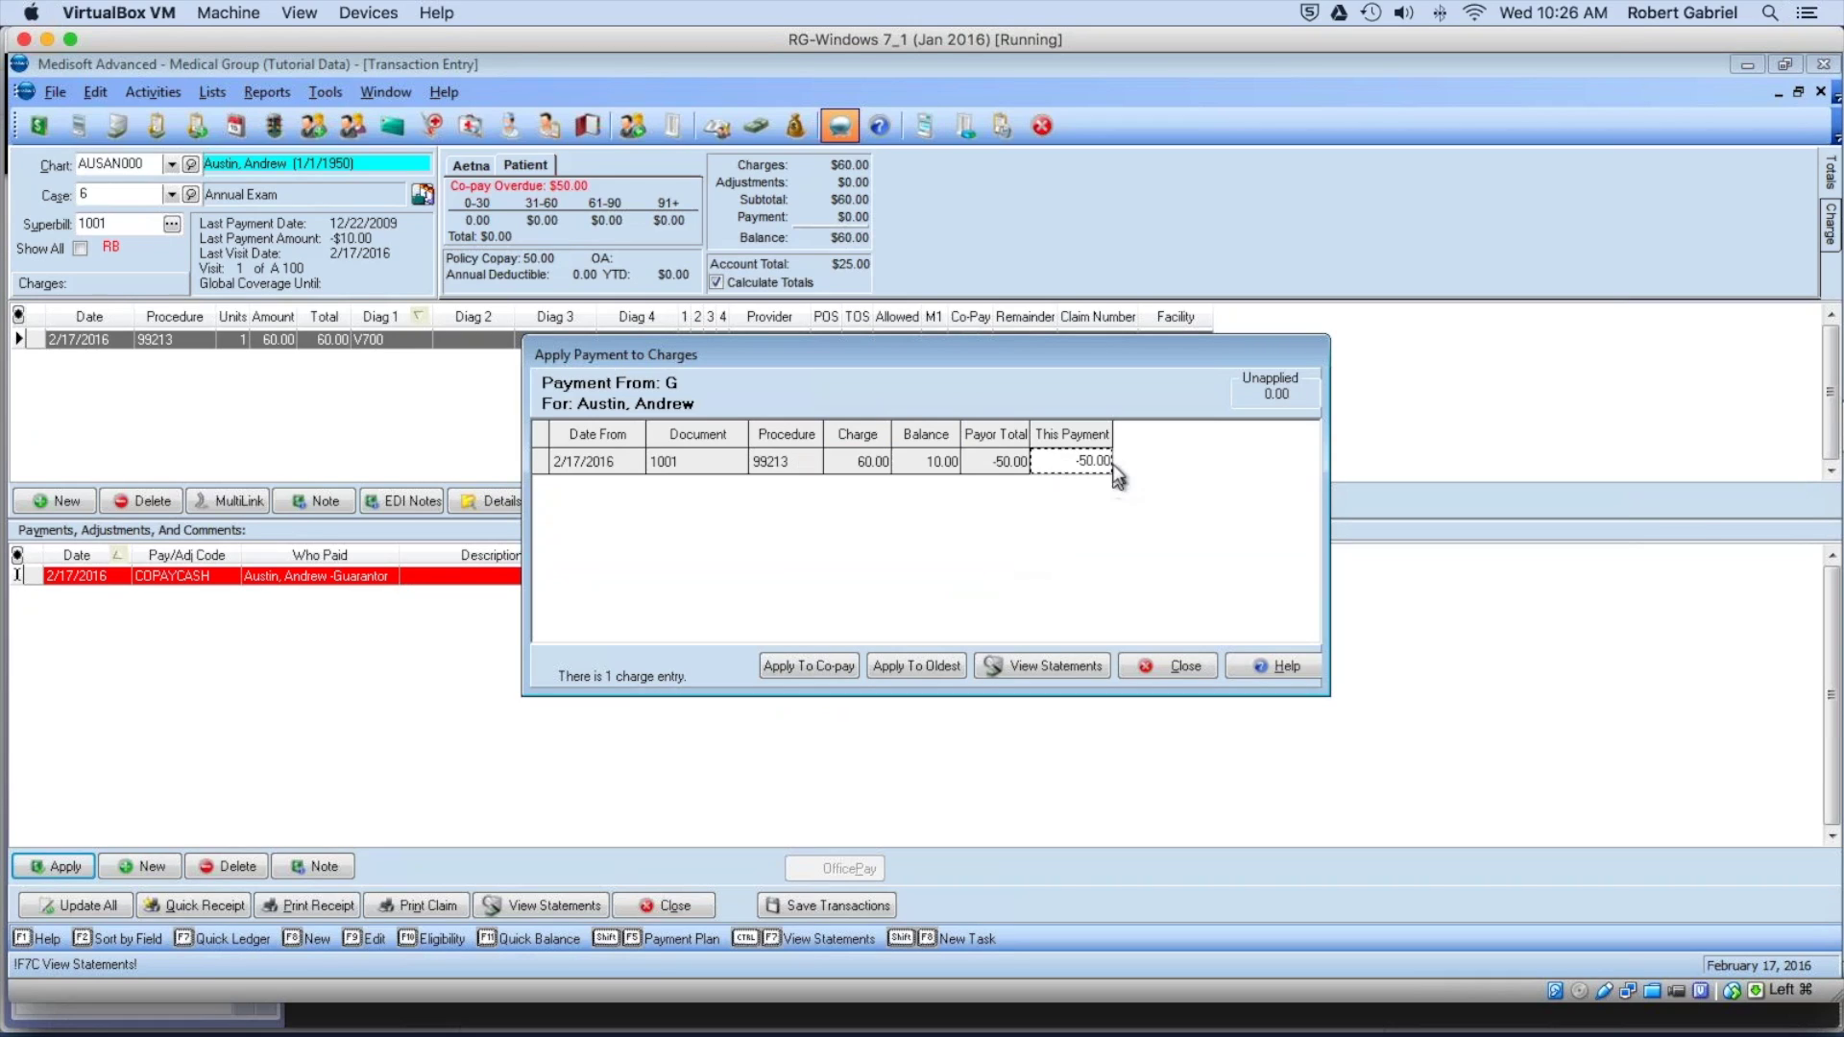
{"action": "left_click", "coordinate": [1189, 667]}
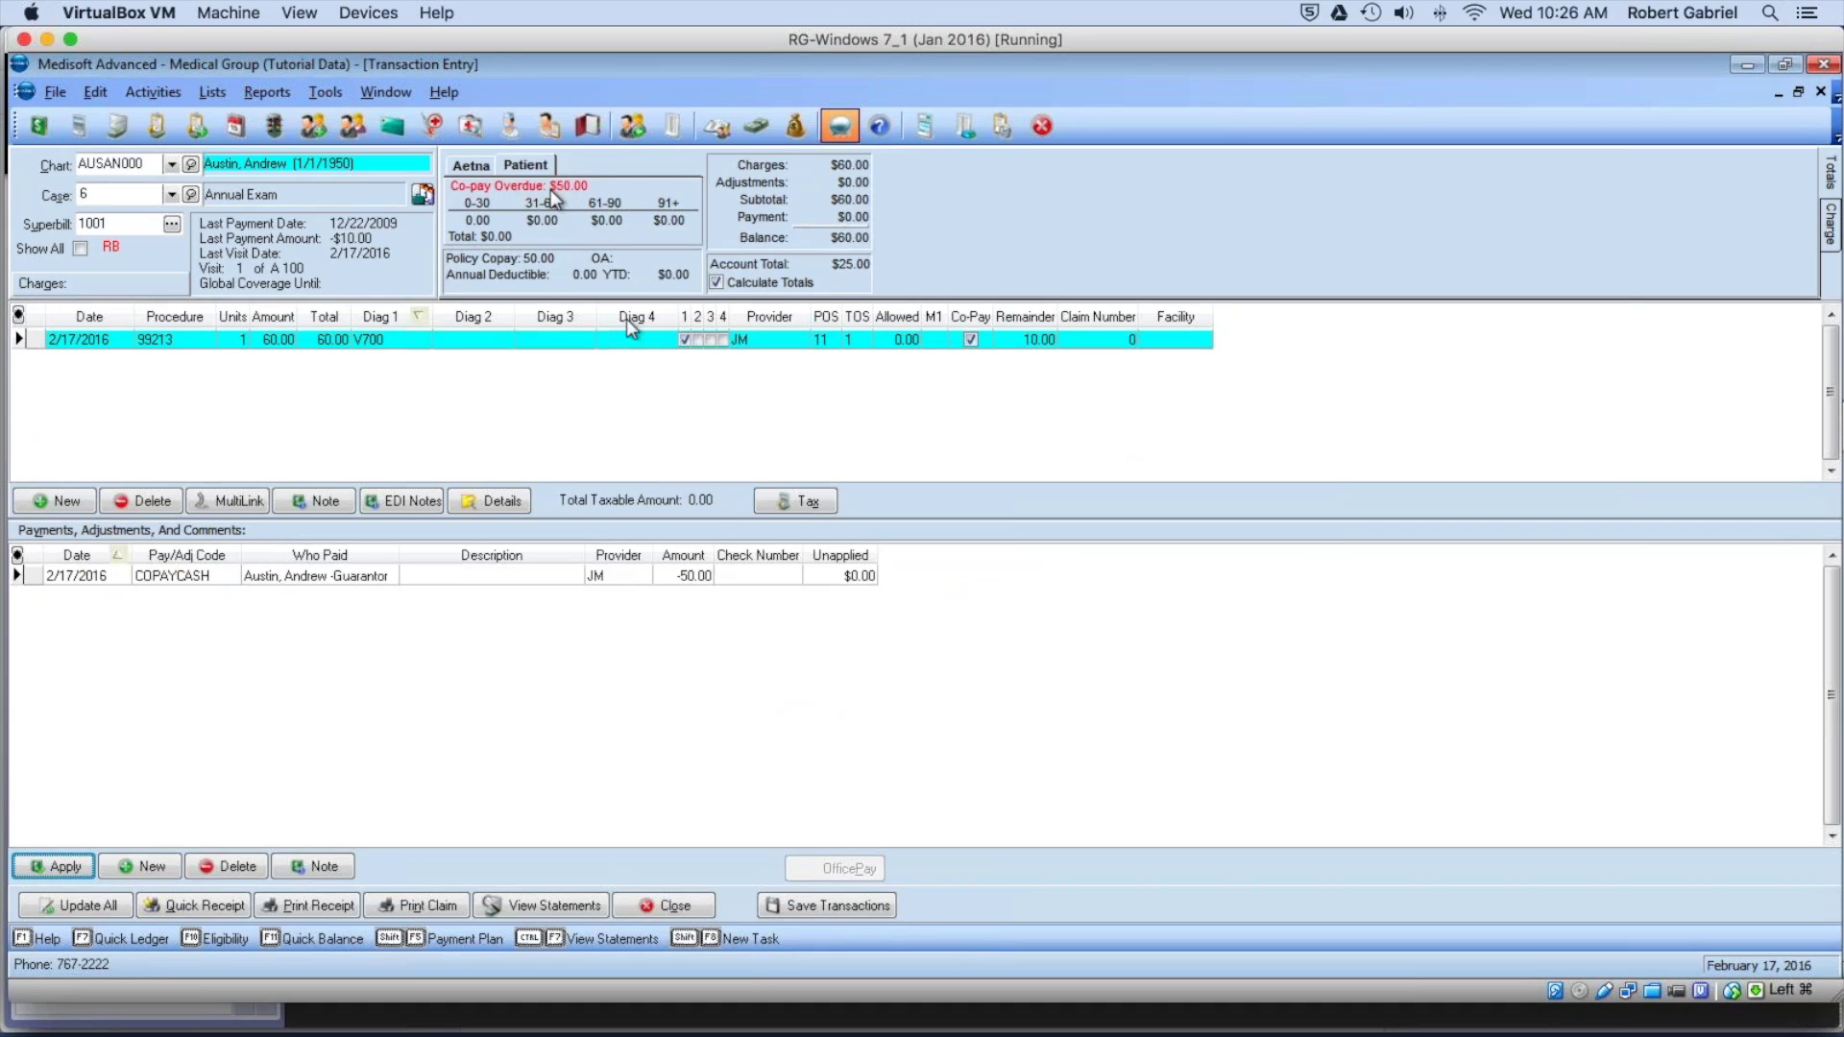
Save the transactions, dismiss the copay message, and close Transaction Entry.
{"action": "left_click", "coordinate": [847, 906]}
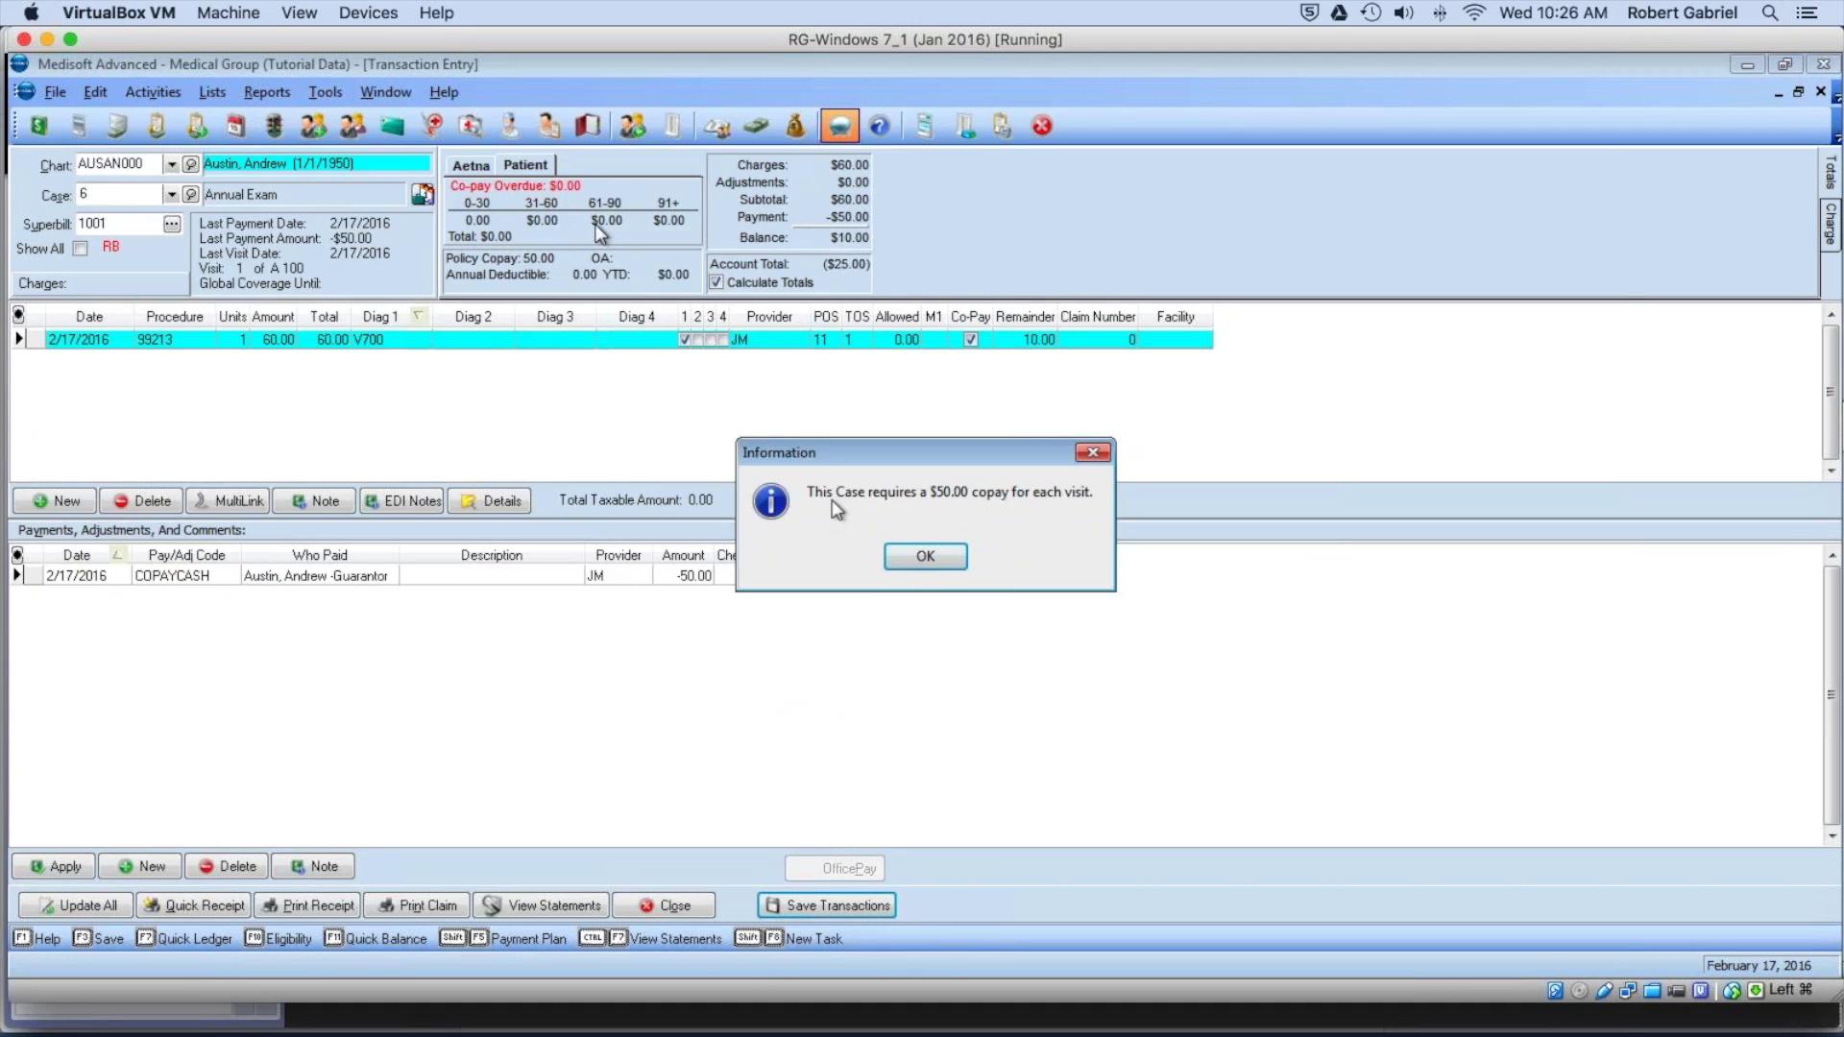
{"action": "left_click", "coordinate": [939, 566]}
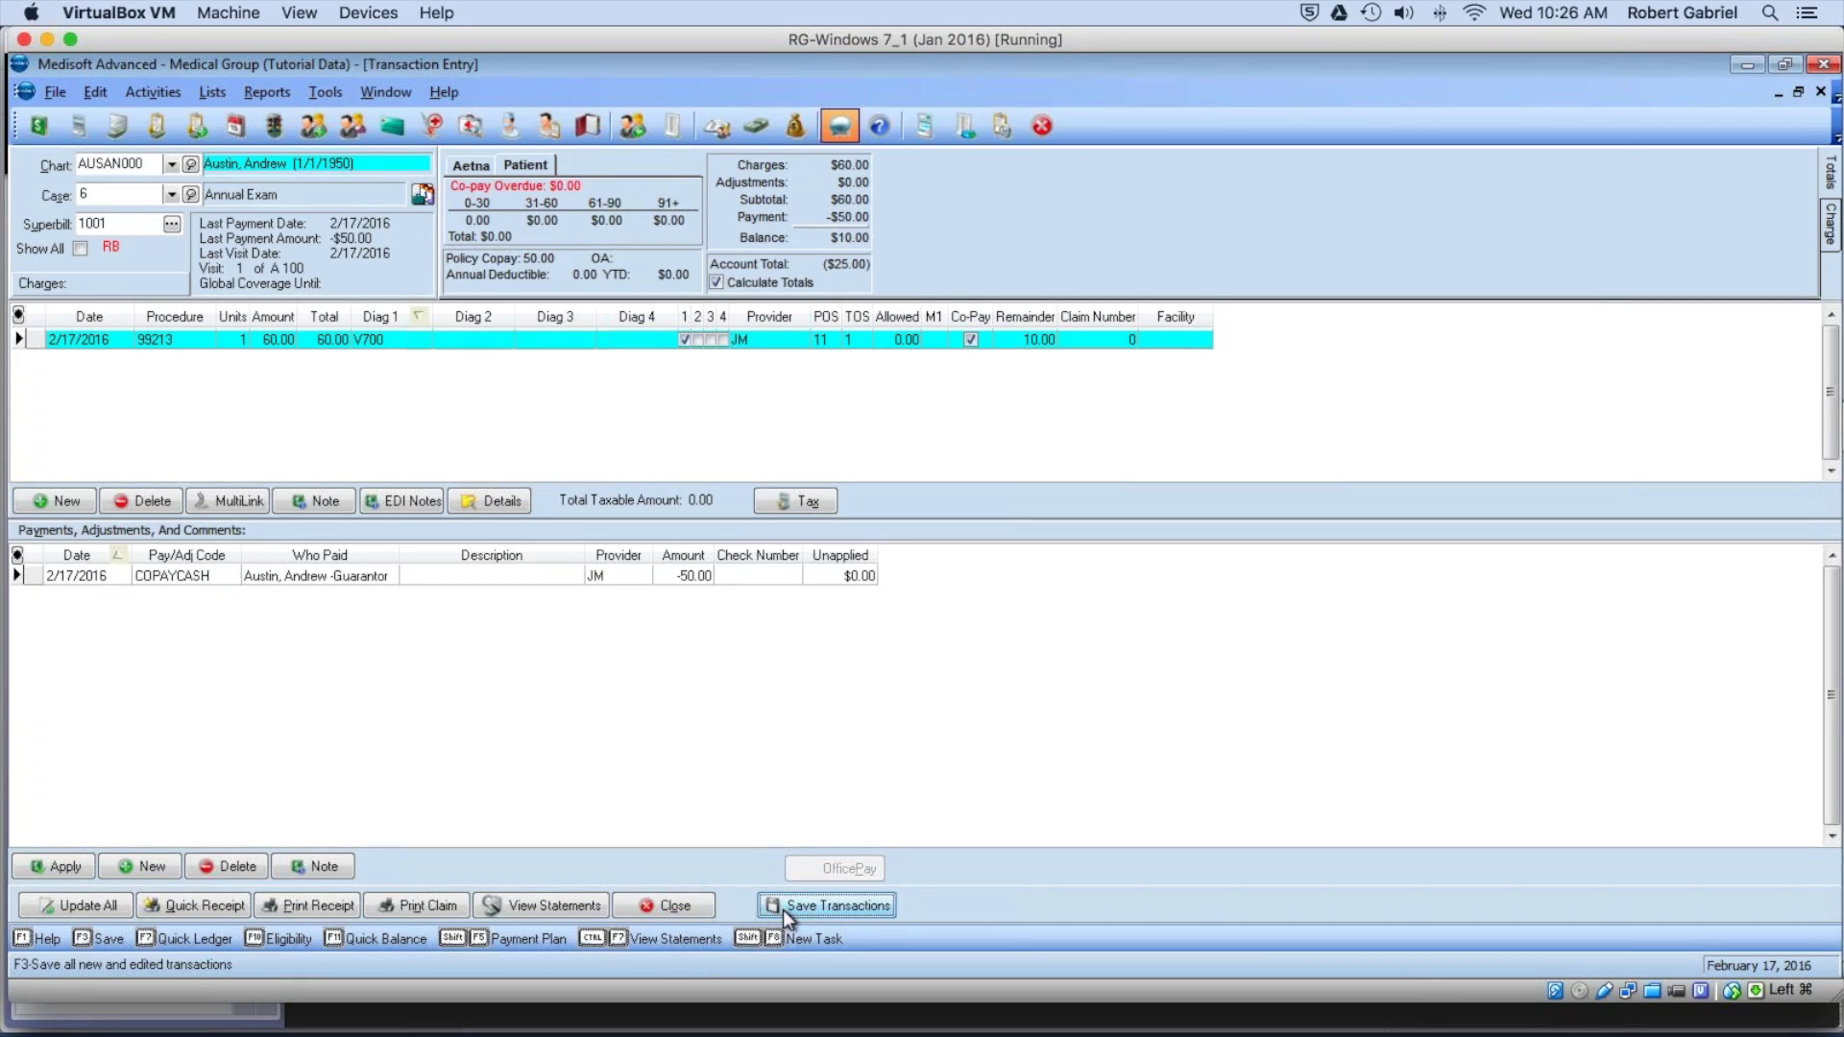
{"action": "left_click", "coordinate": [682, 908]}
Preview the Co-payment Report for all values, review the paid and applied copays, and close the preview.
{"action": "left_click", "coordinate": [232, 96]}
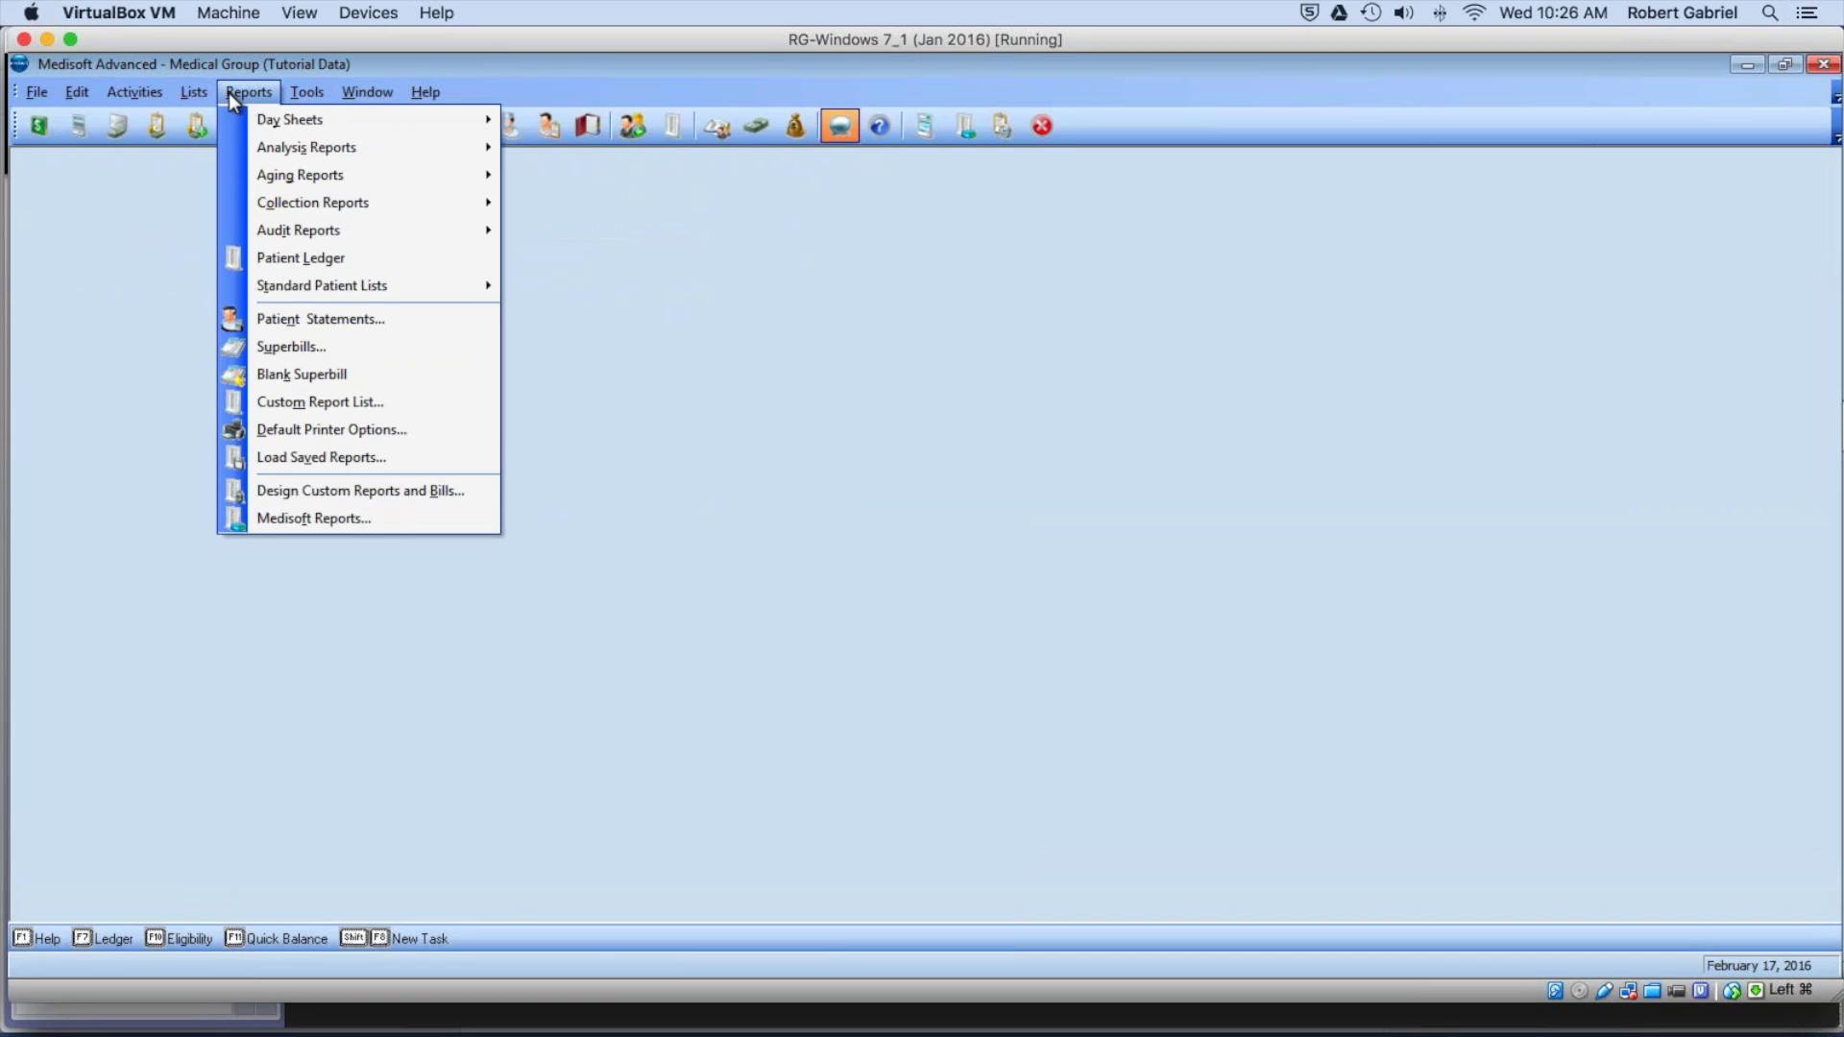
{"action": "mouse_move", "coordinate": [305, 152]}
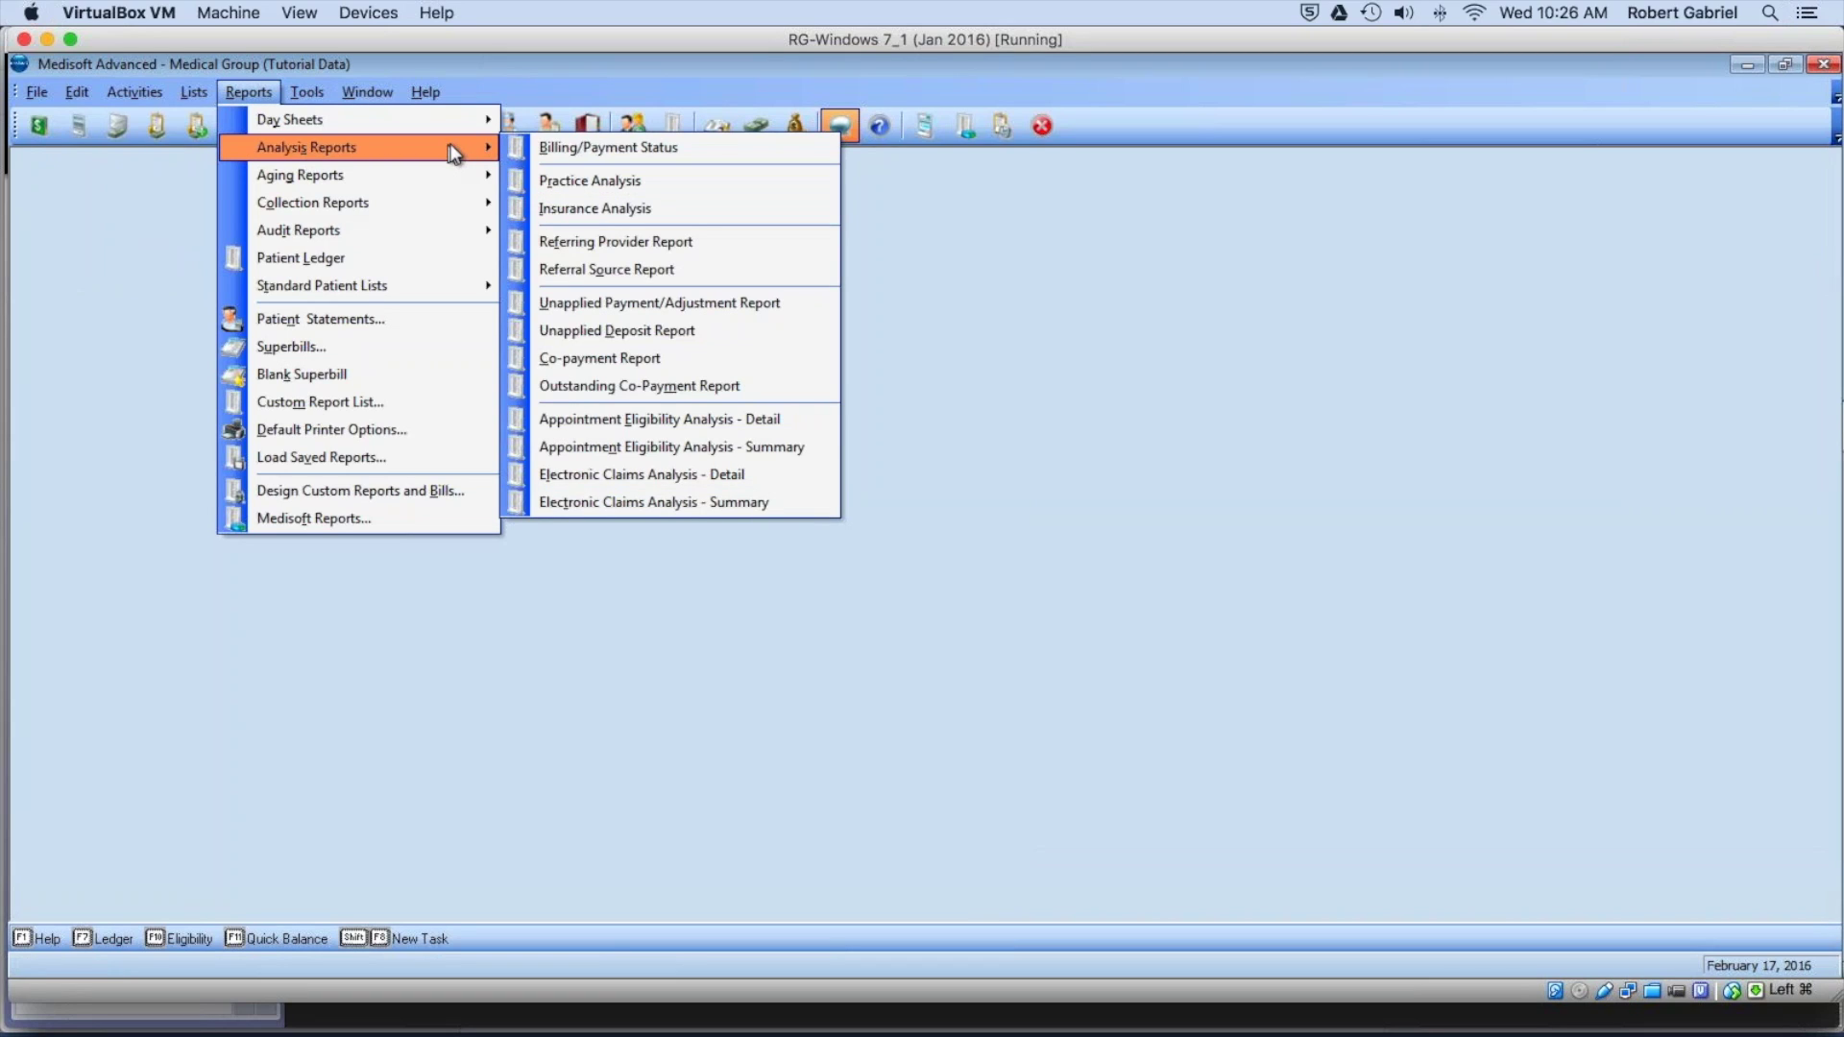
{"action": "left_click", "coordinate": [622, 362]}
{"action": "left_click", "coordinate": [1028, 473]}
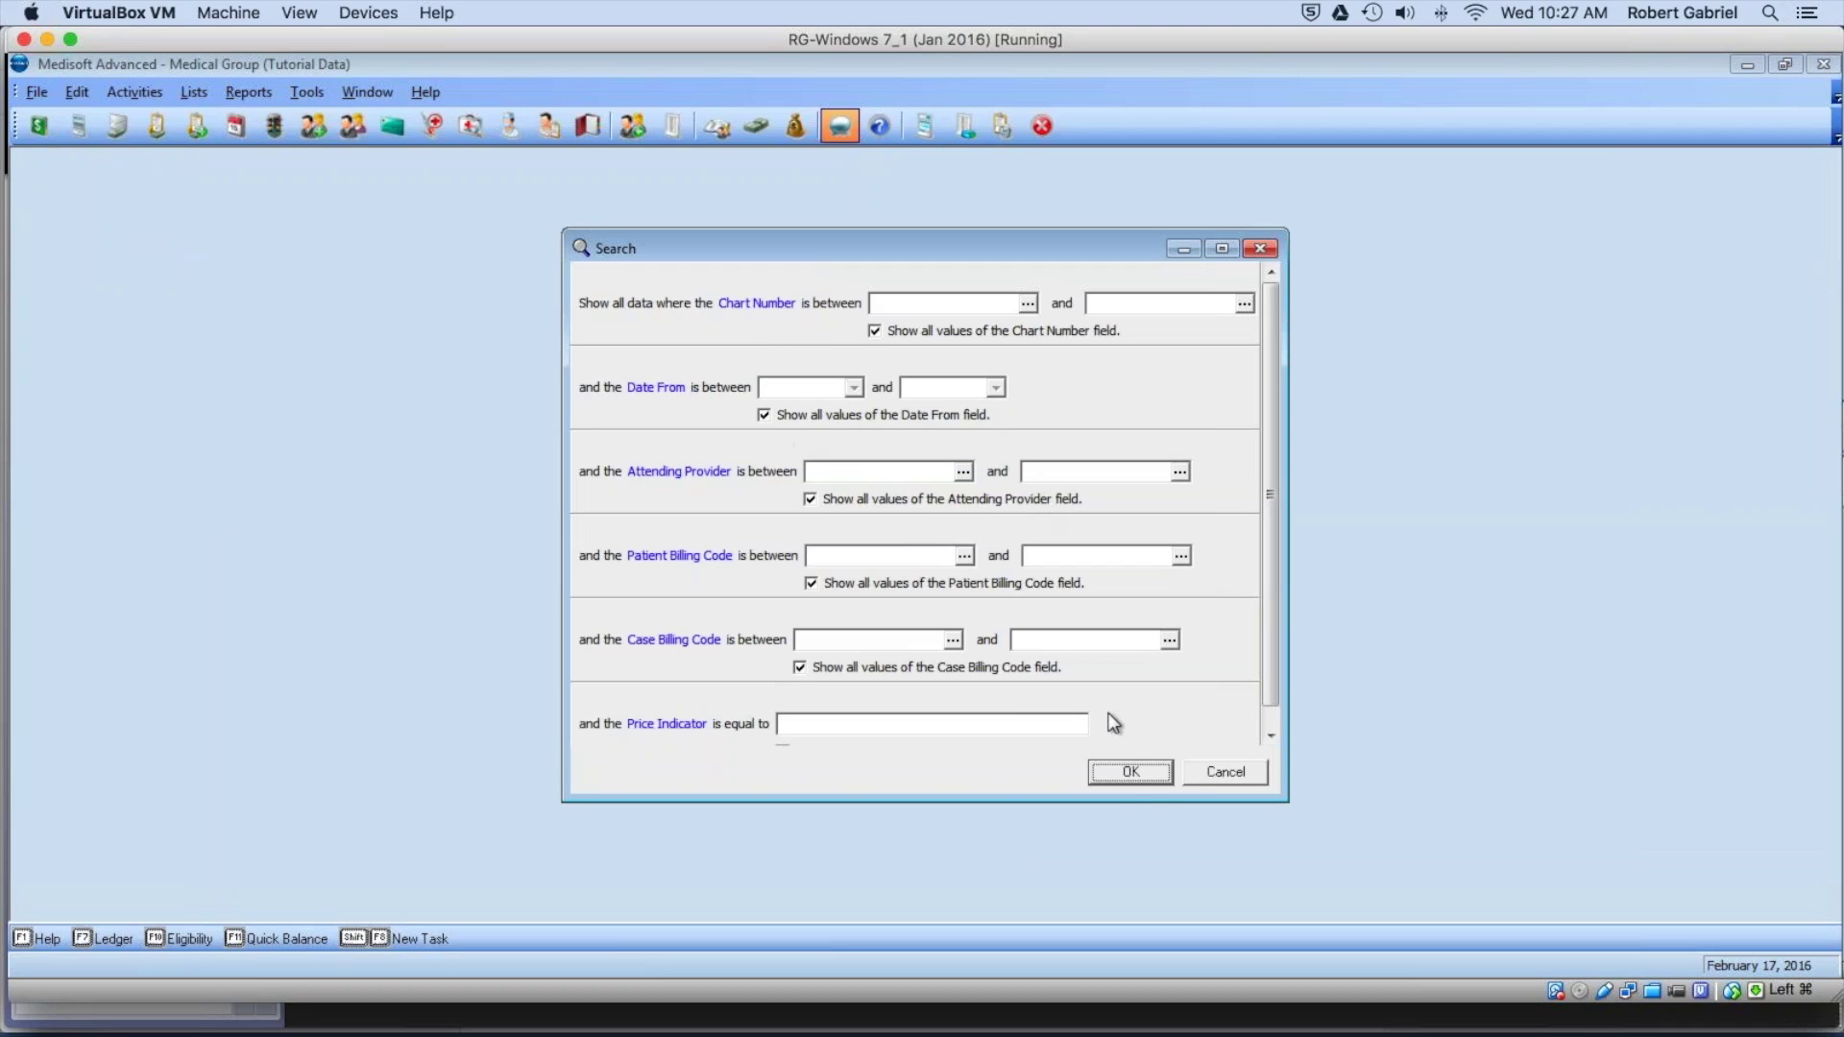
{"action": "left_click", "coordinate": [1129, 774]}
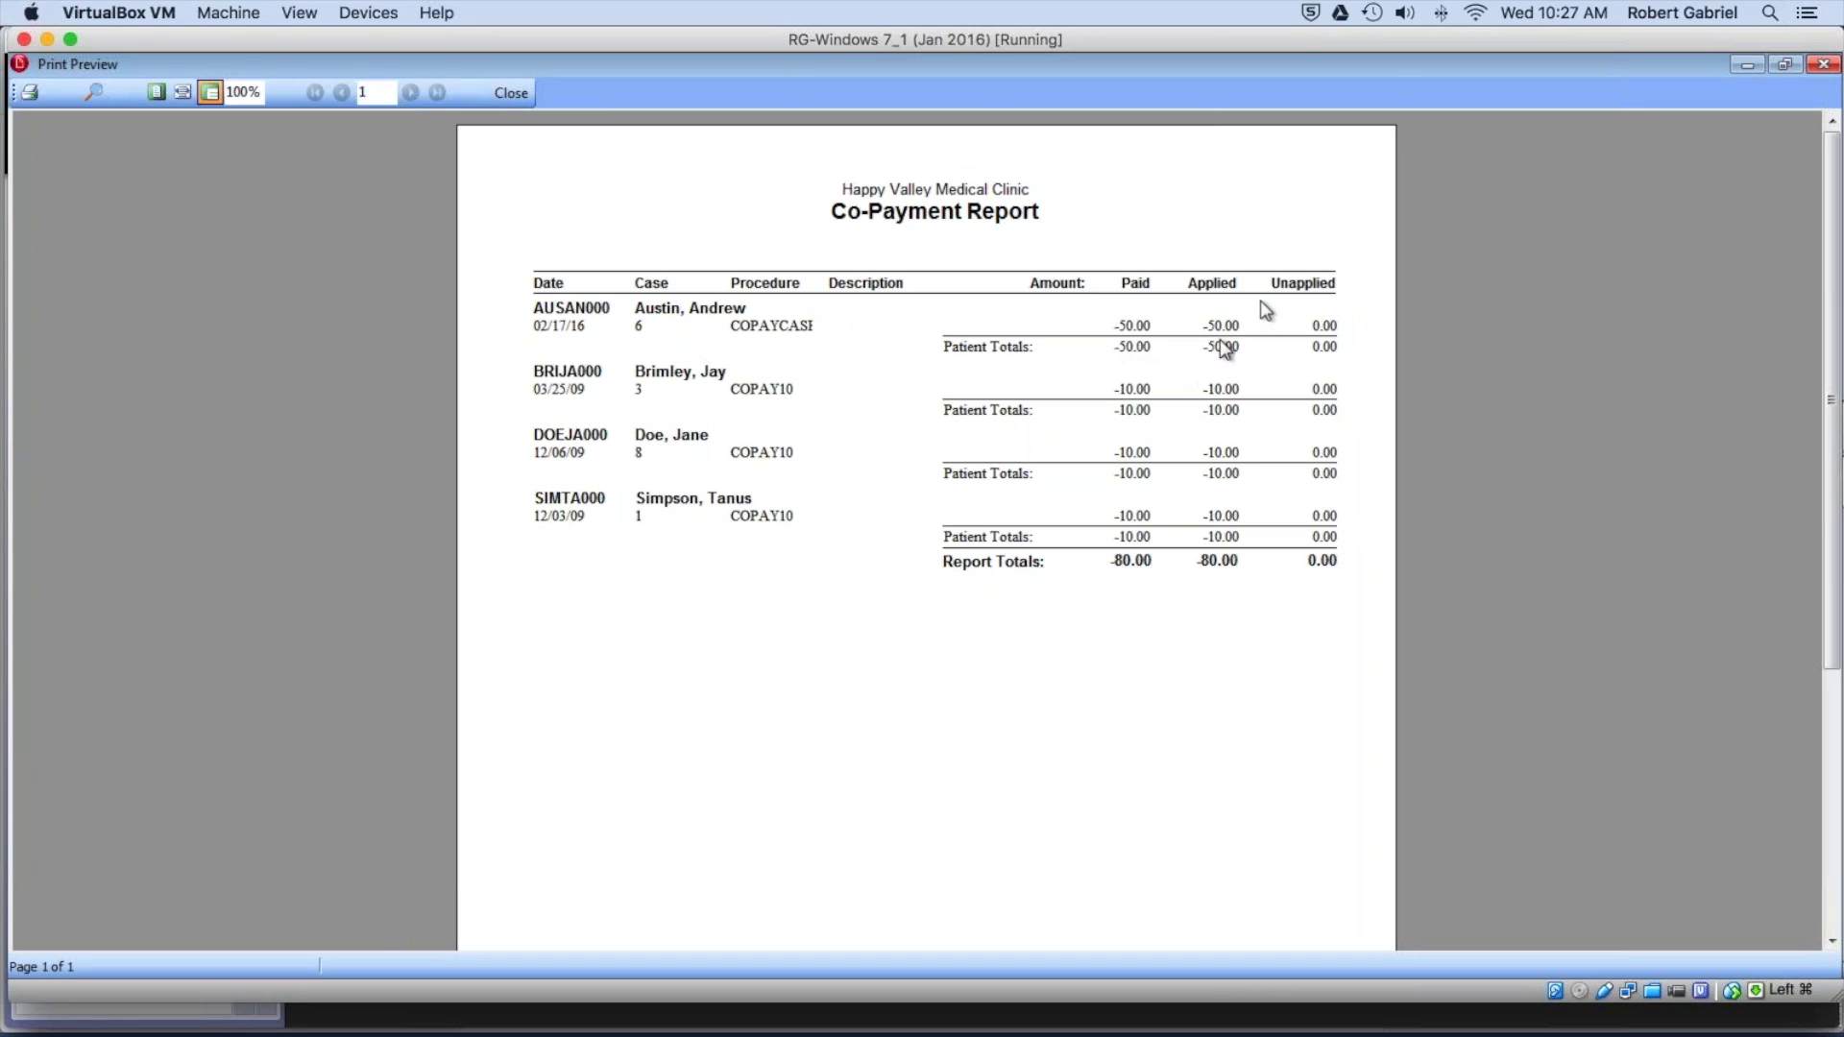
{"action": "left_click", "coordinate": [512, 93]}
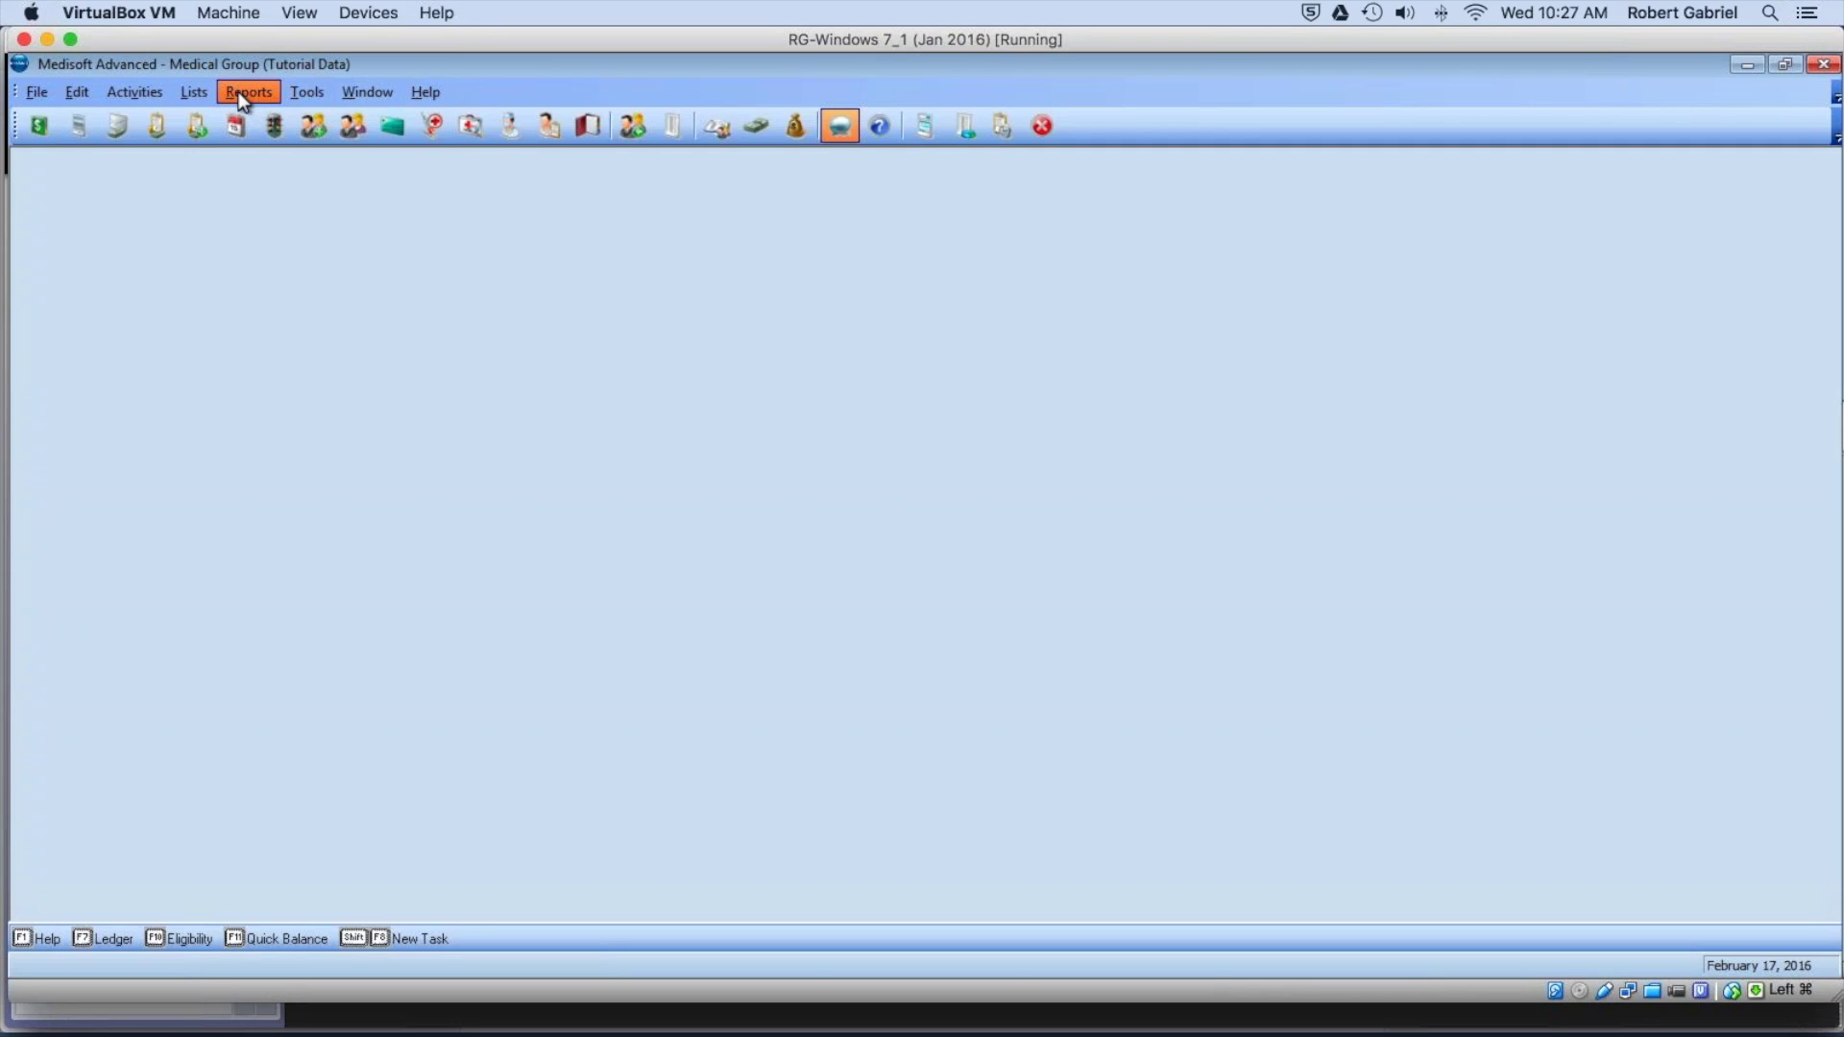
Preview the Outstanding Co-Payment Report for all values, review the amounts due, and close the preview.
{"action": "left_click", "coordinate": [239, 93]}
{"action": "mouse_move", "coordinate": [321, 226]}
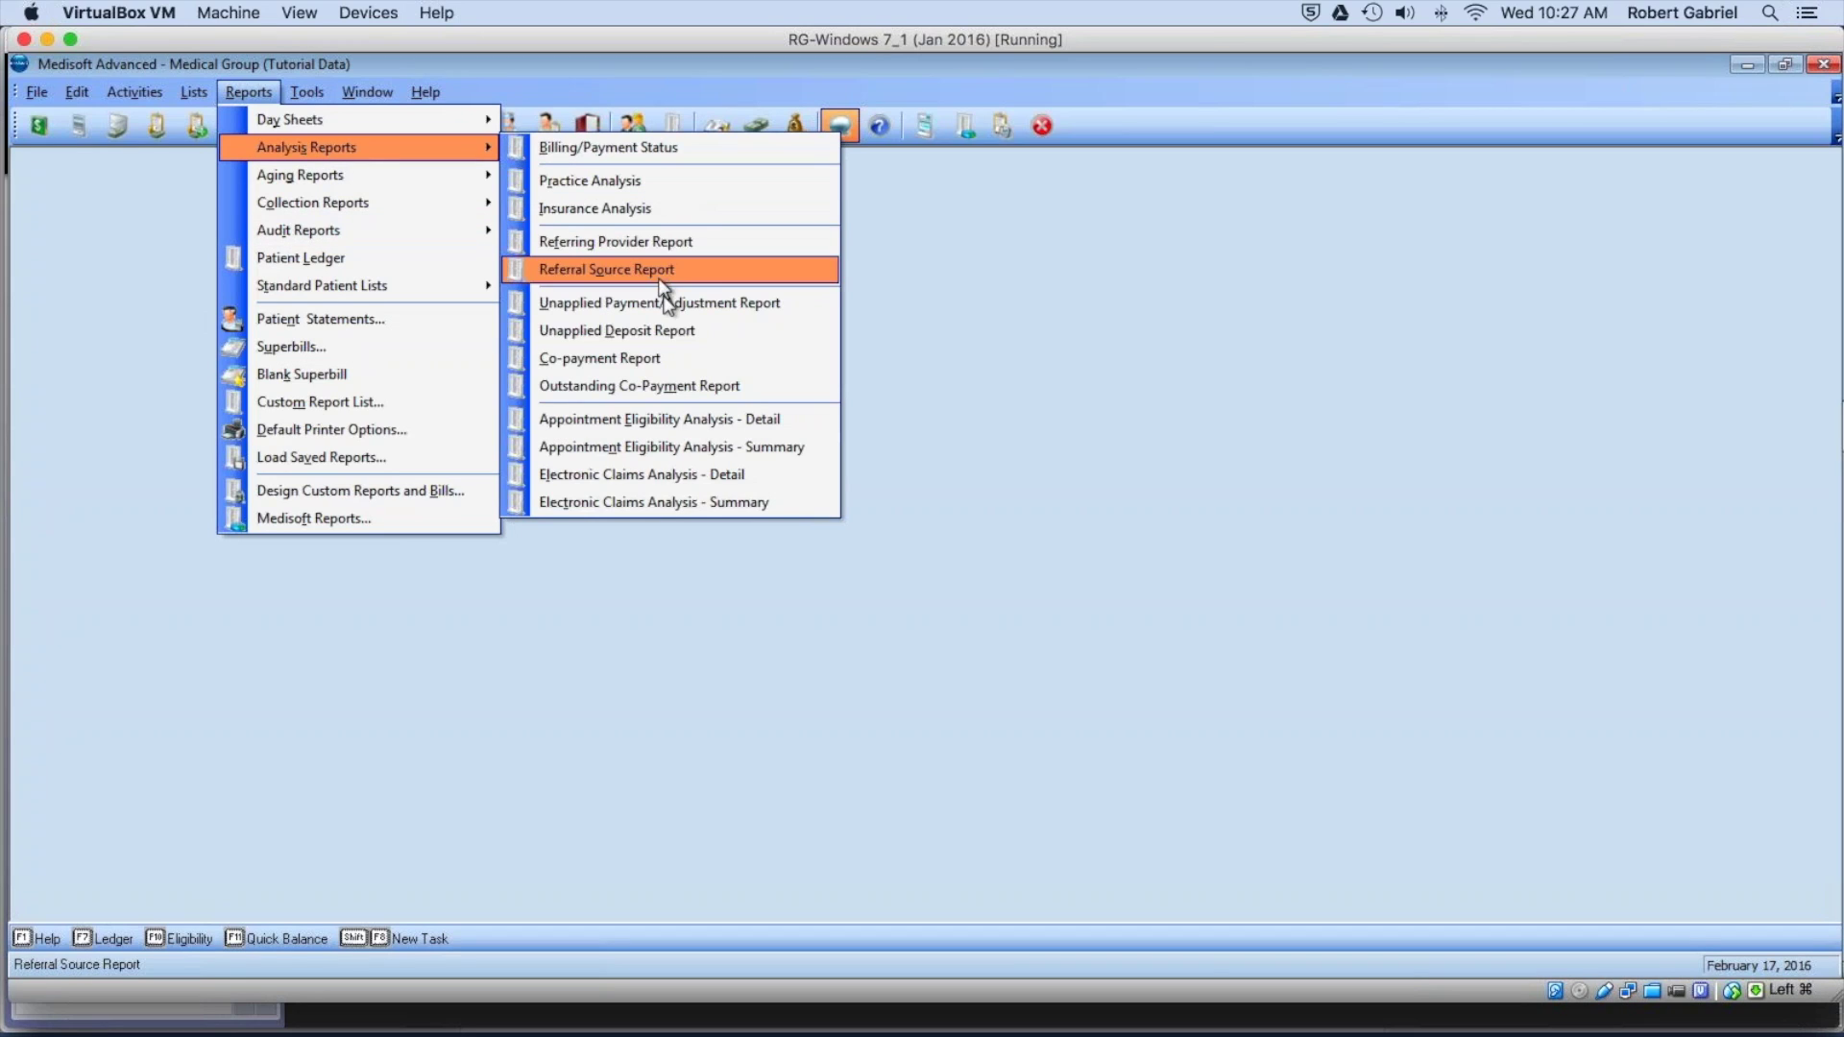
{"action": "left_click", "coordinate": [667, 392]}
{"action": "left_click", "coordinate": [1008, 476]}
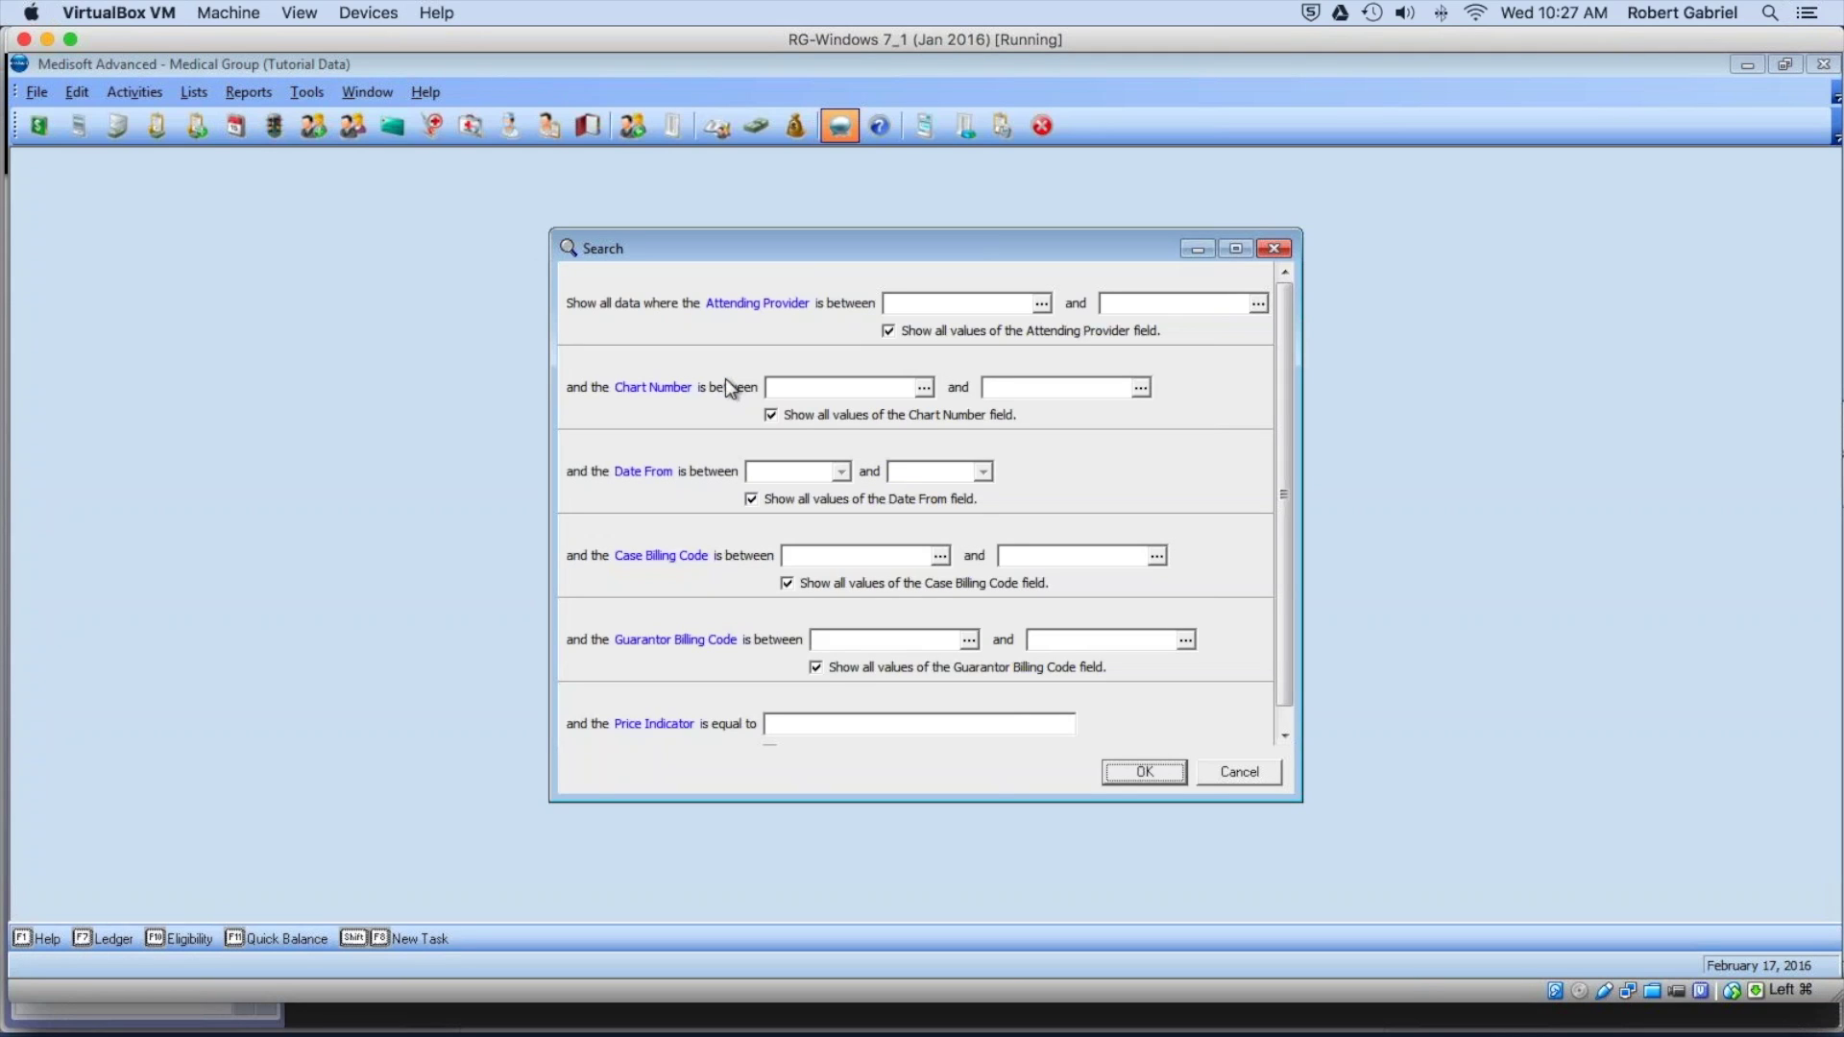
{"action": "left_click", "coordinate": [1138, 774]}
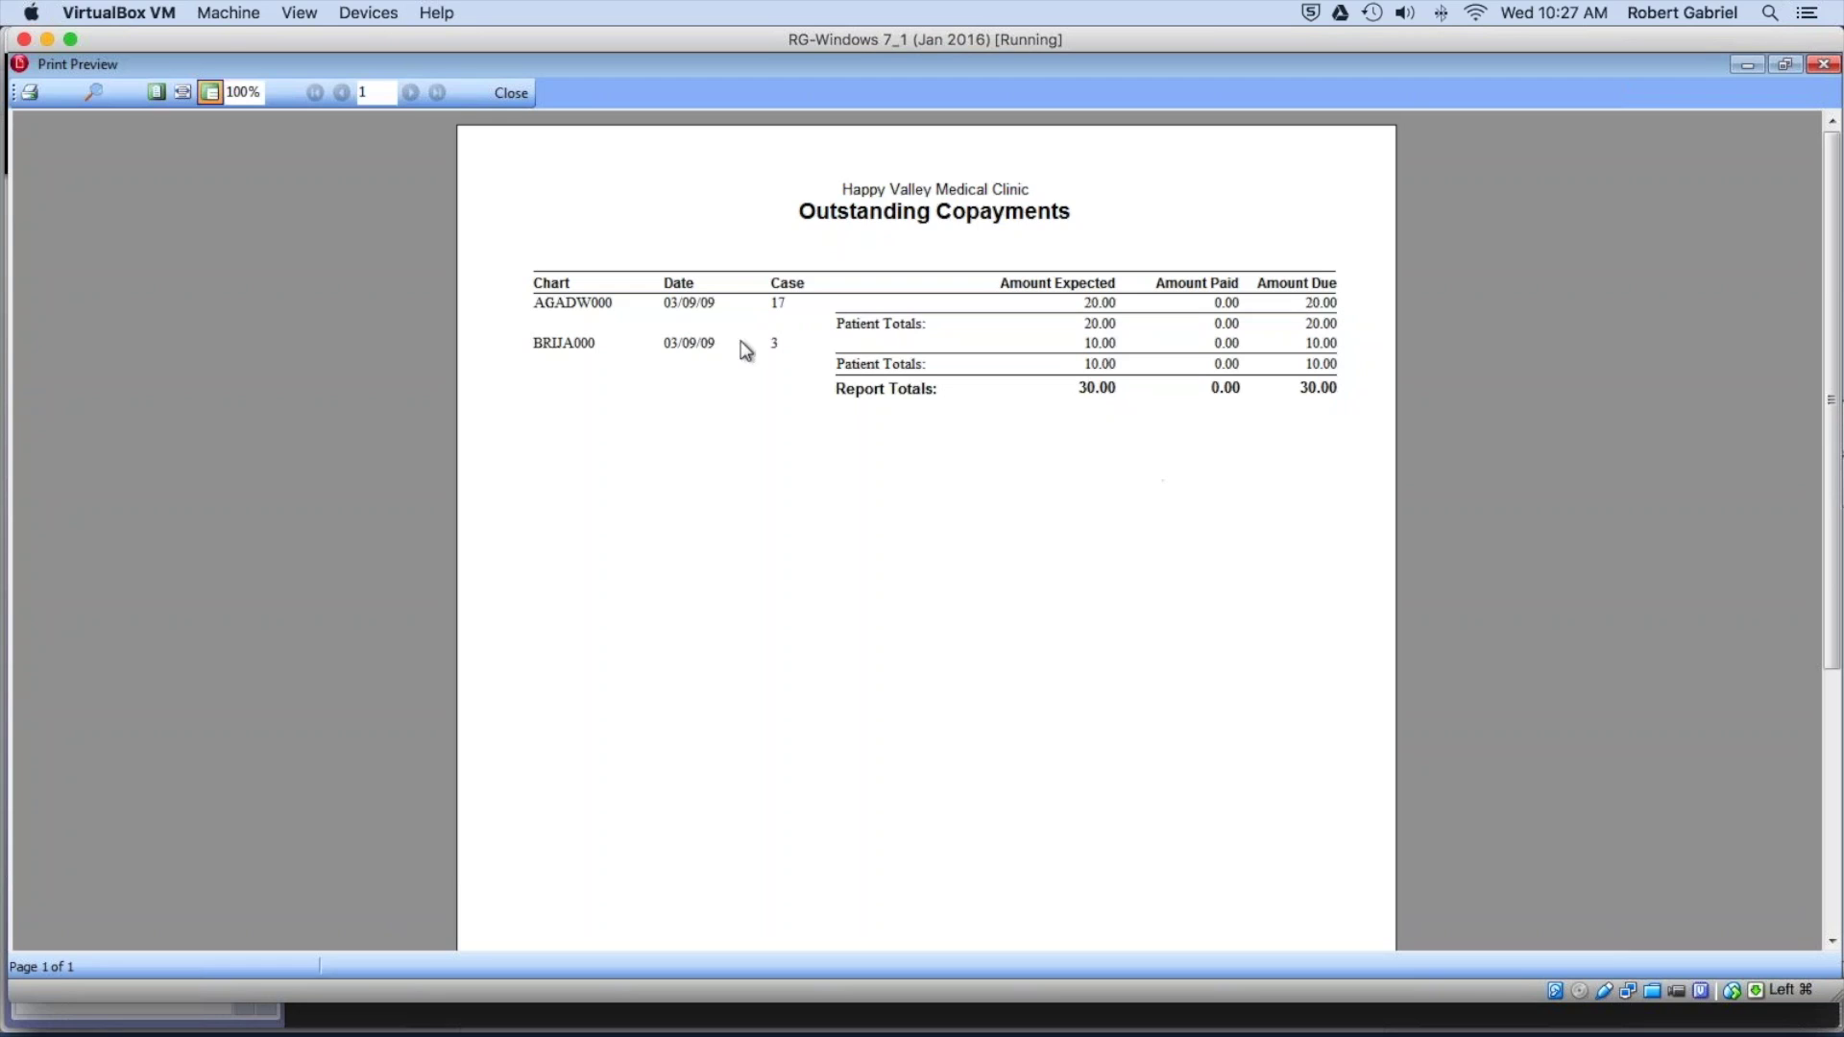
{"action": "left_click", "coordinate": [511, 92]}
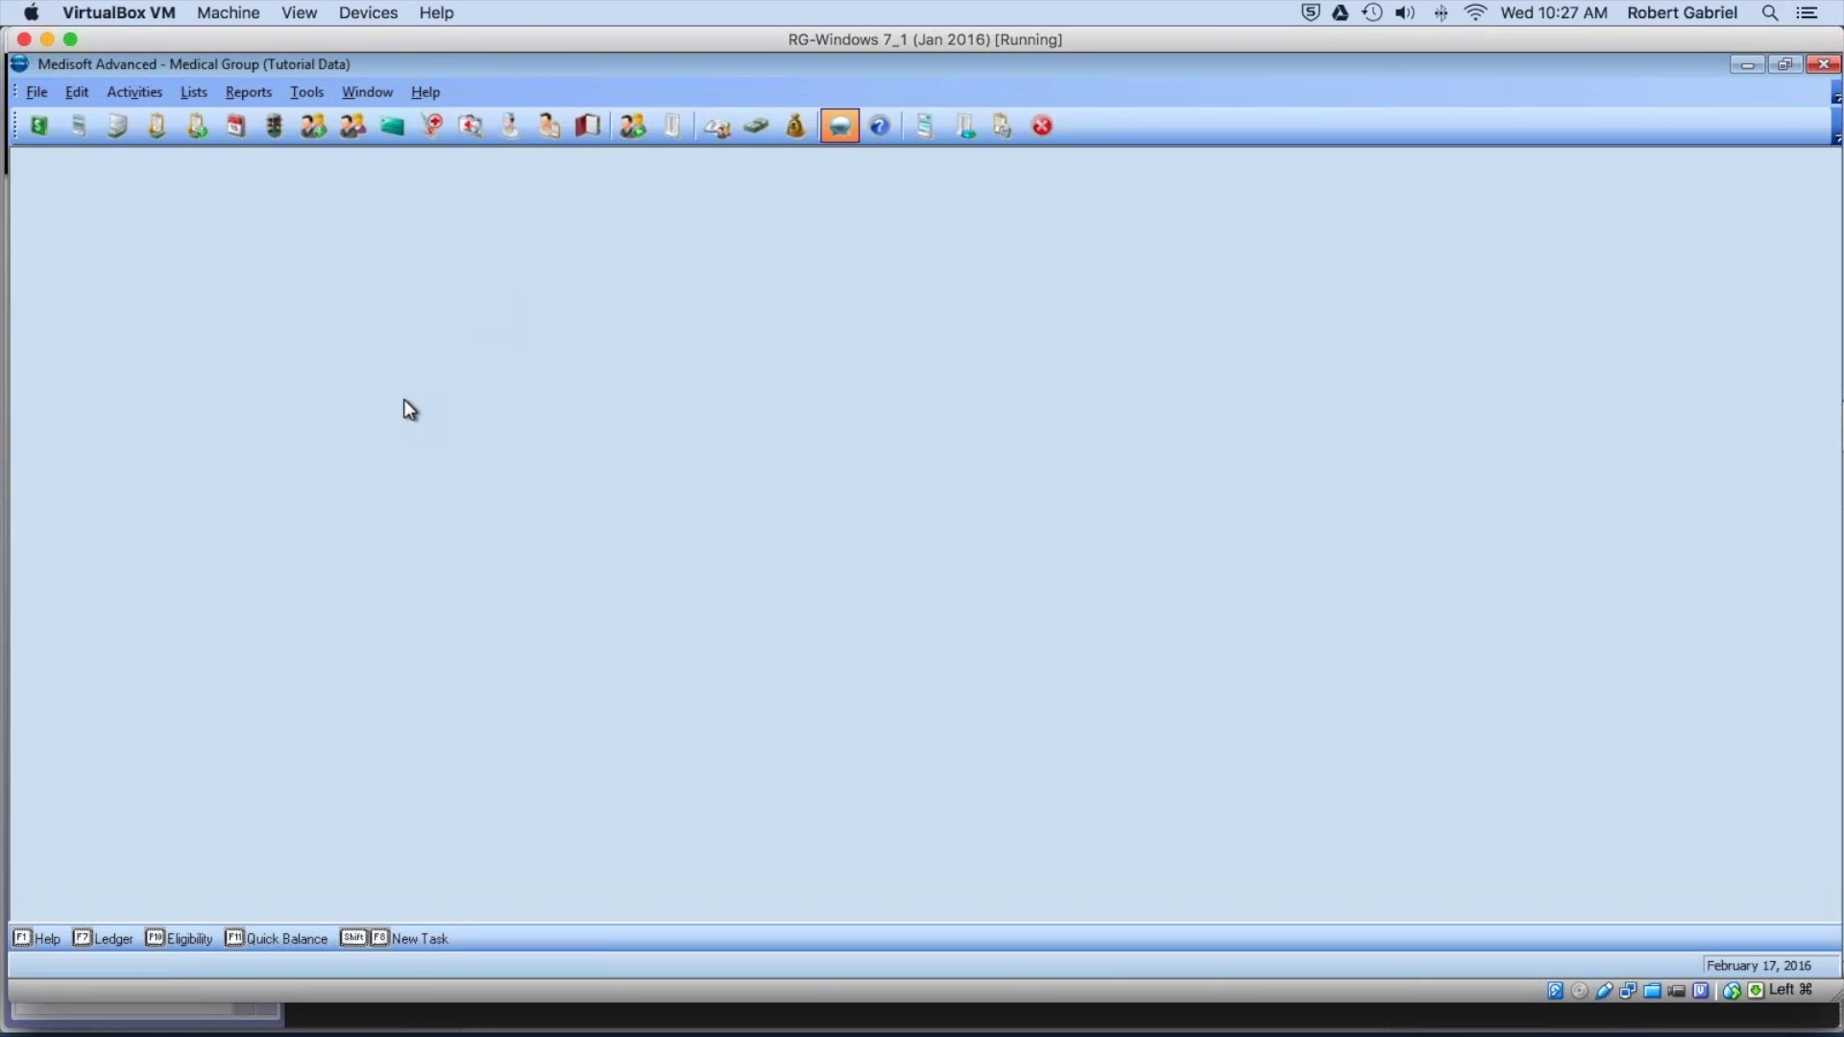
Check the Add Copay's to Remainder Statements billing setting in Program Options and save the options.
{"action": "left_click", "coordinate": [36, 91]}
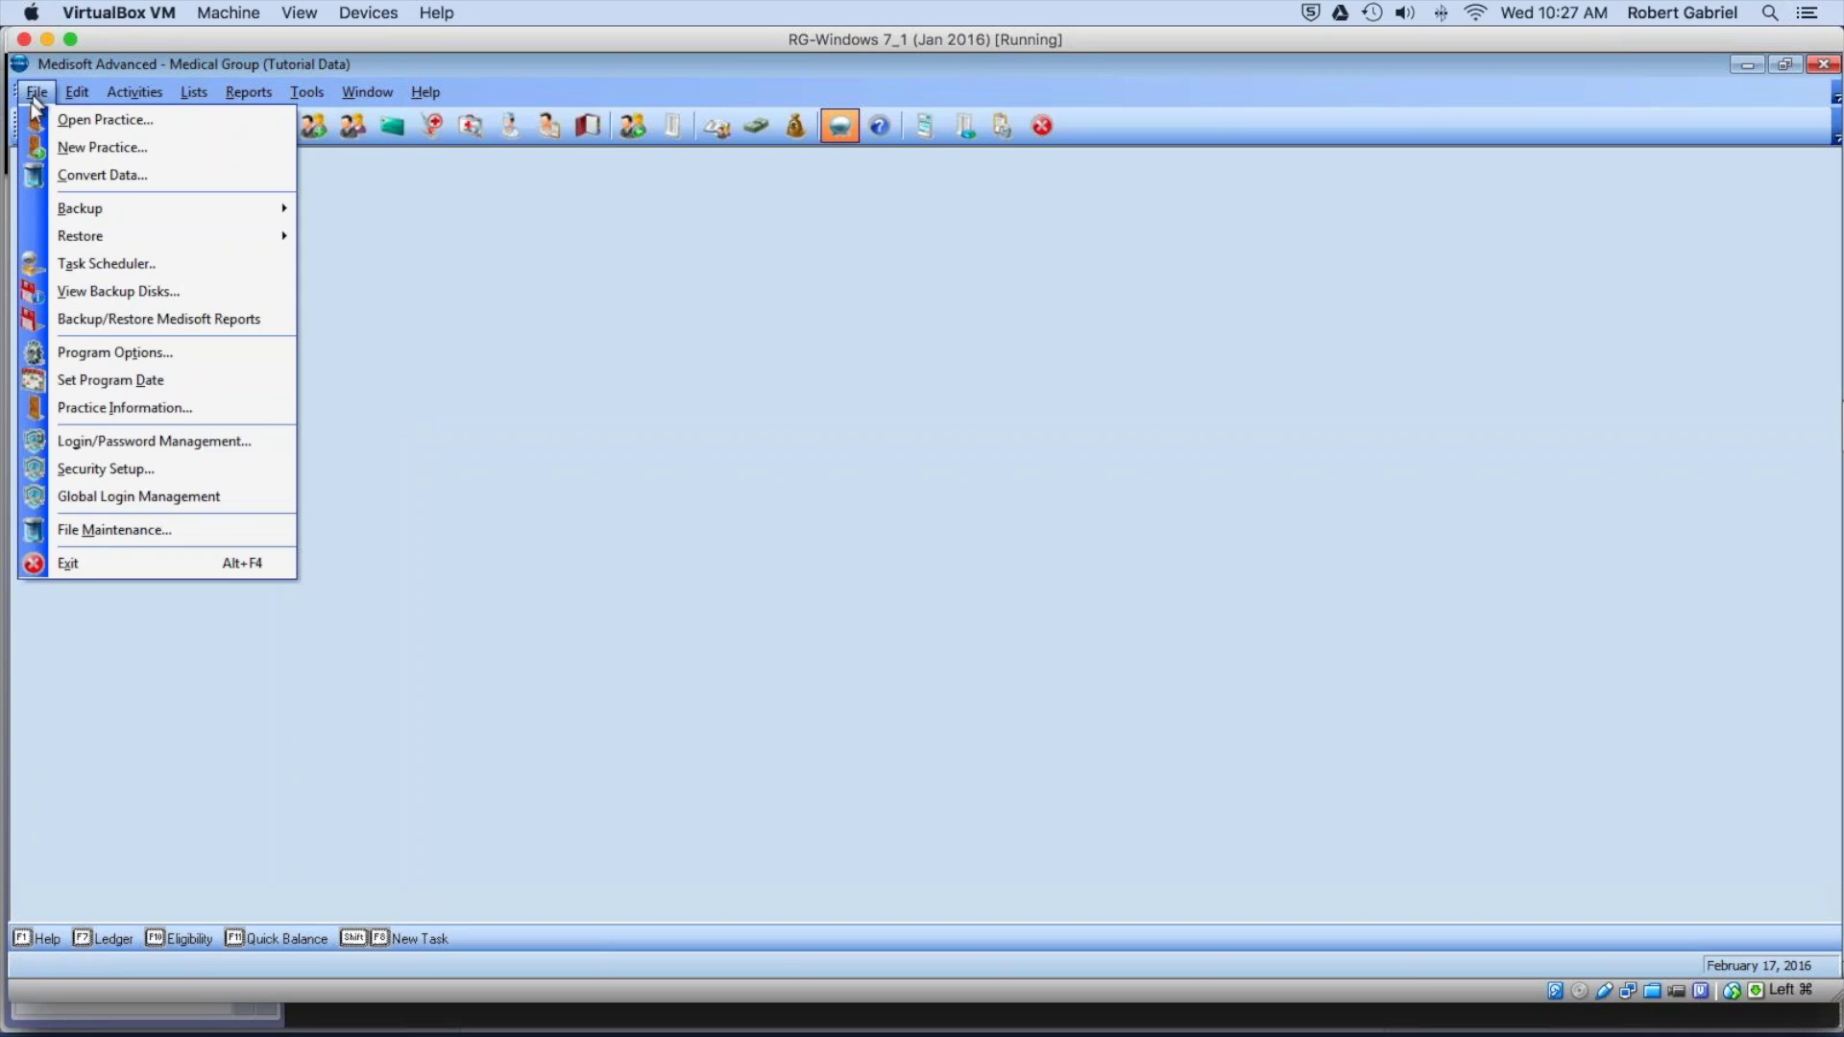
{"action": "left_click", "coordinate": [179, 360]}
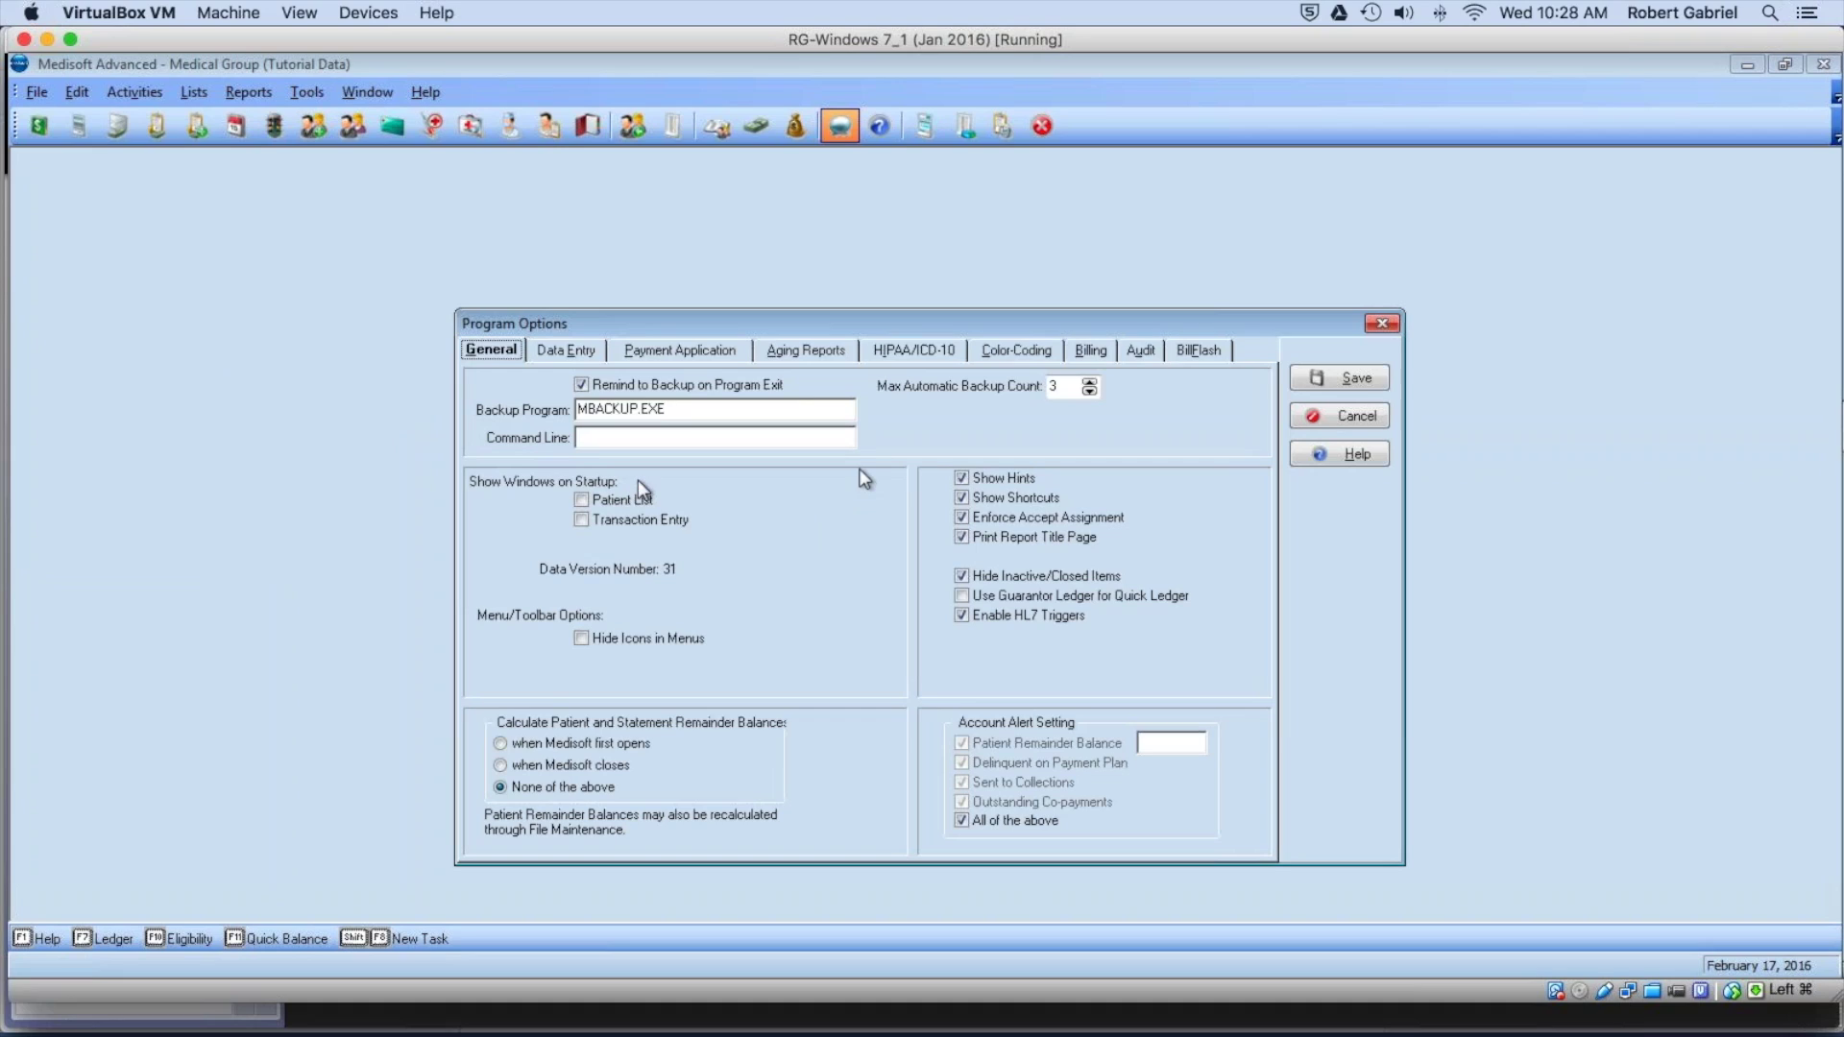
{"action": "left_click", "coordinate": [1087, 350]}
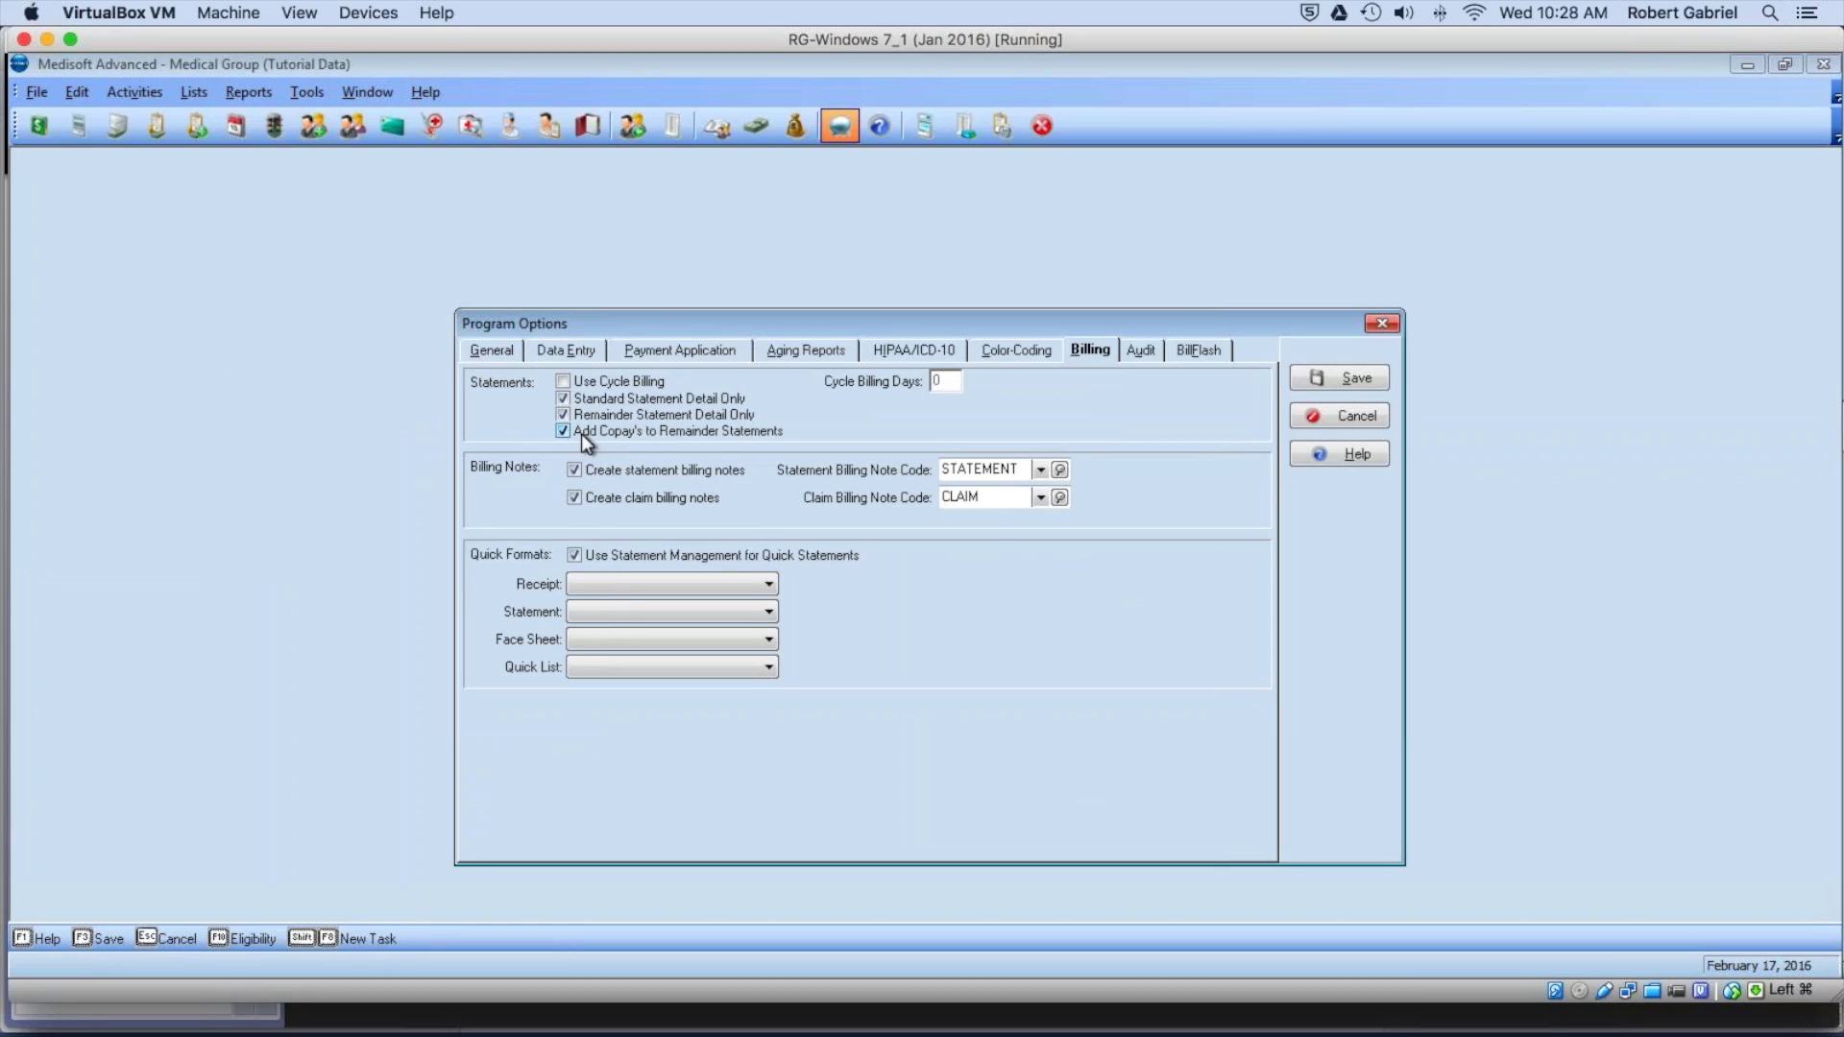
{"action": "left_click", "coordinate": [1364, 379]}
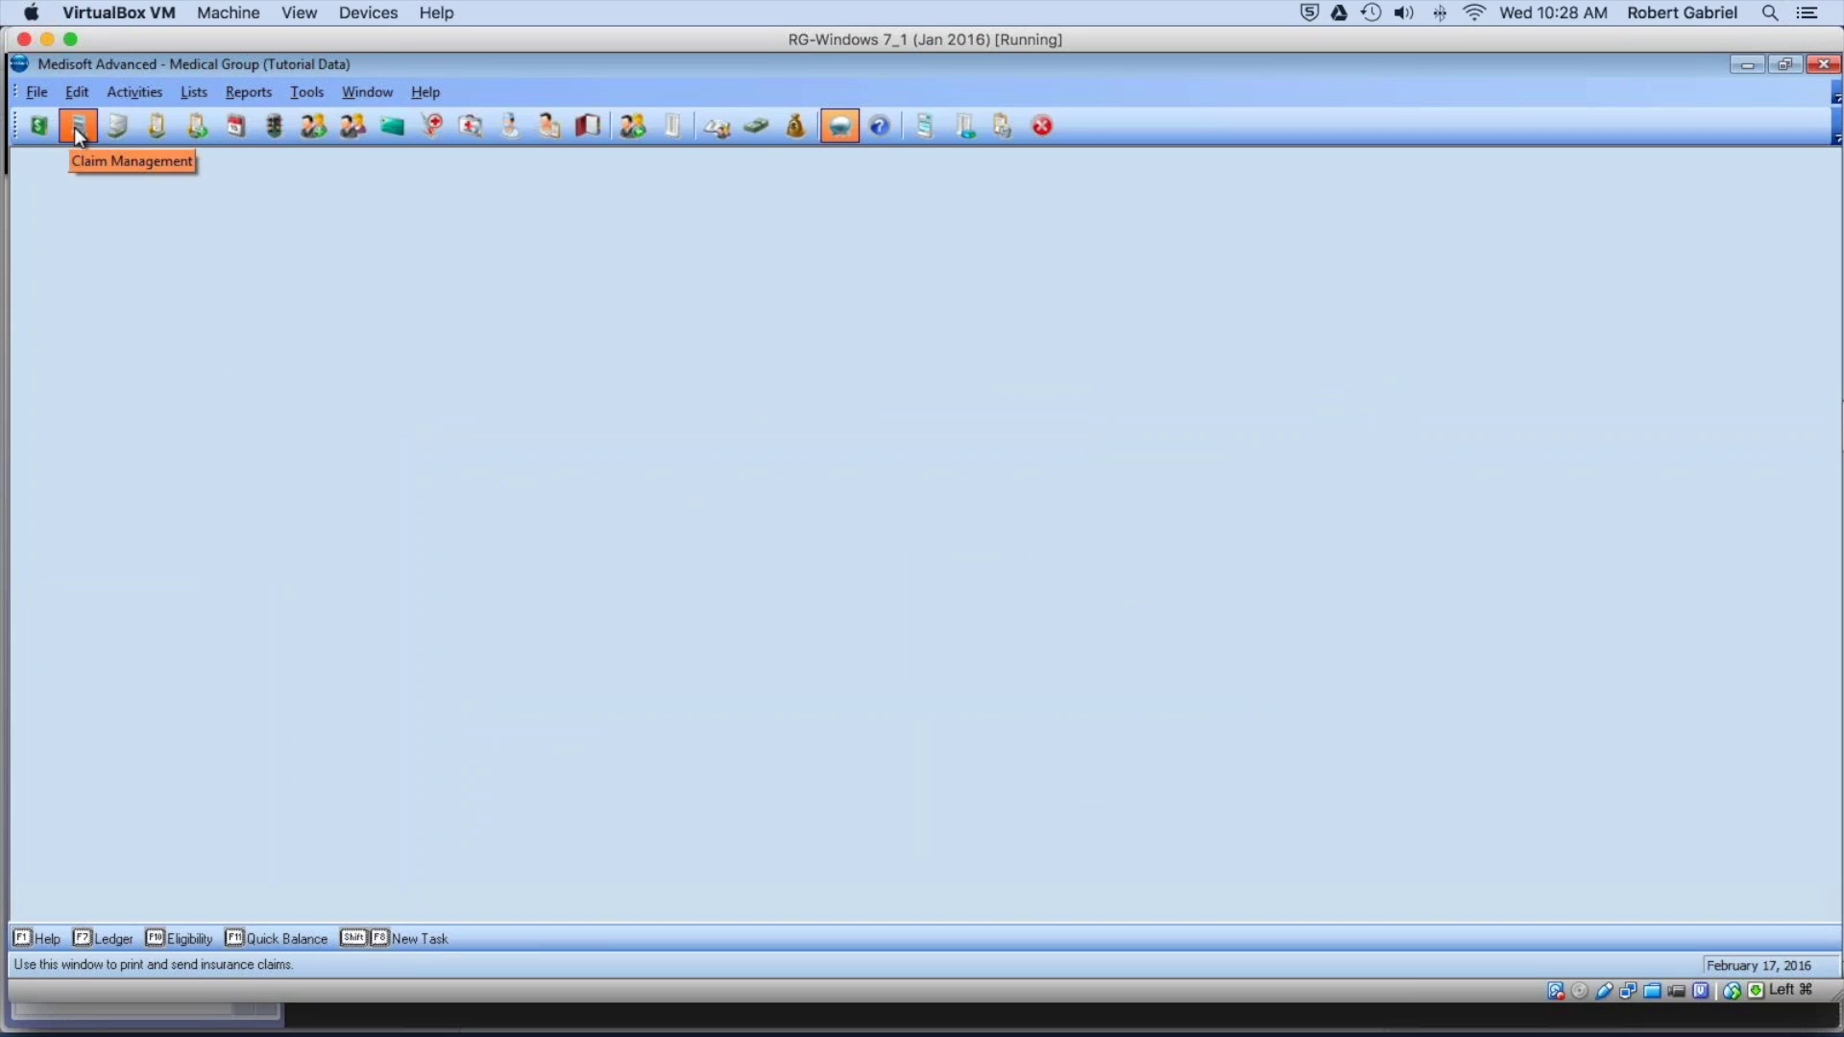
In Statement Management, create remainder statements for remainder totals greater than 2 and dismiss the creation message.
{"action": "left_click", "coordinate": [117, 130]}
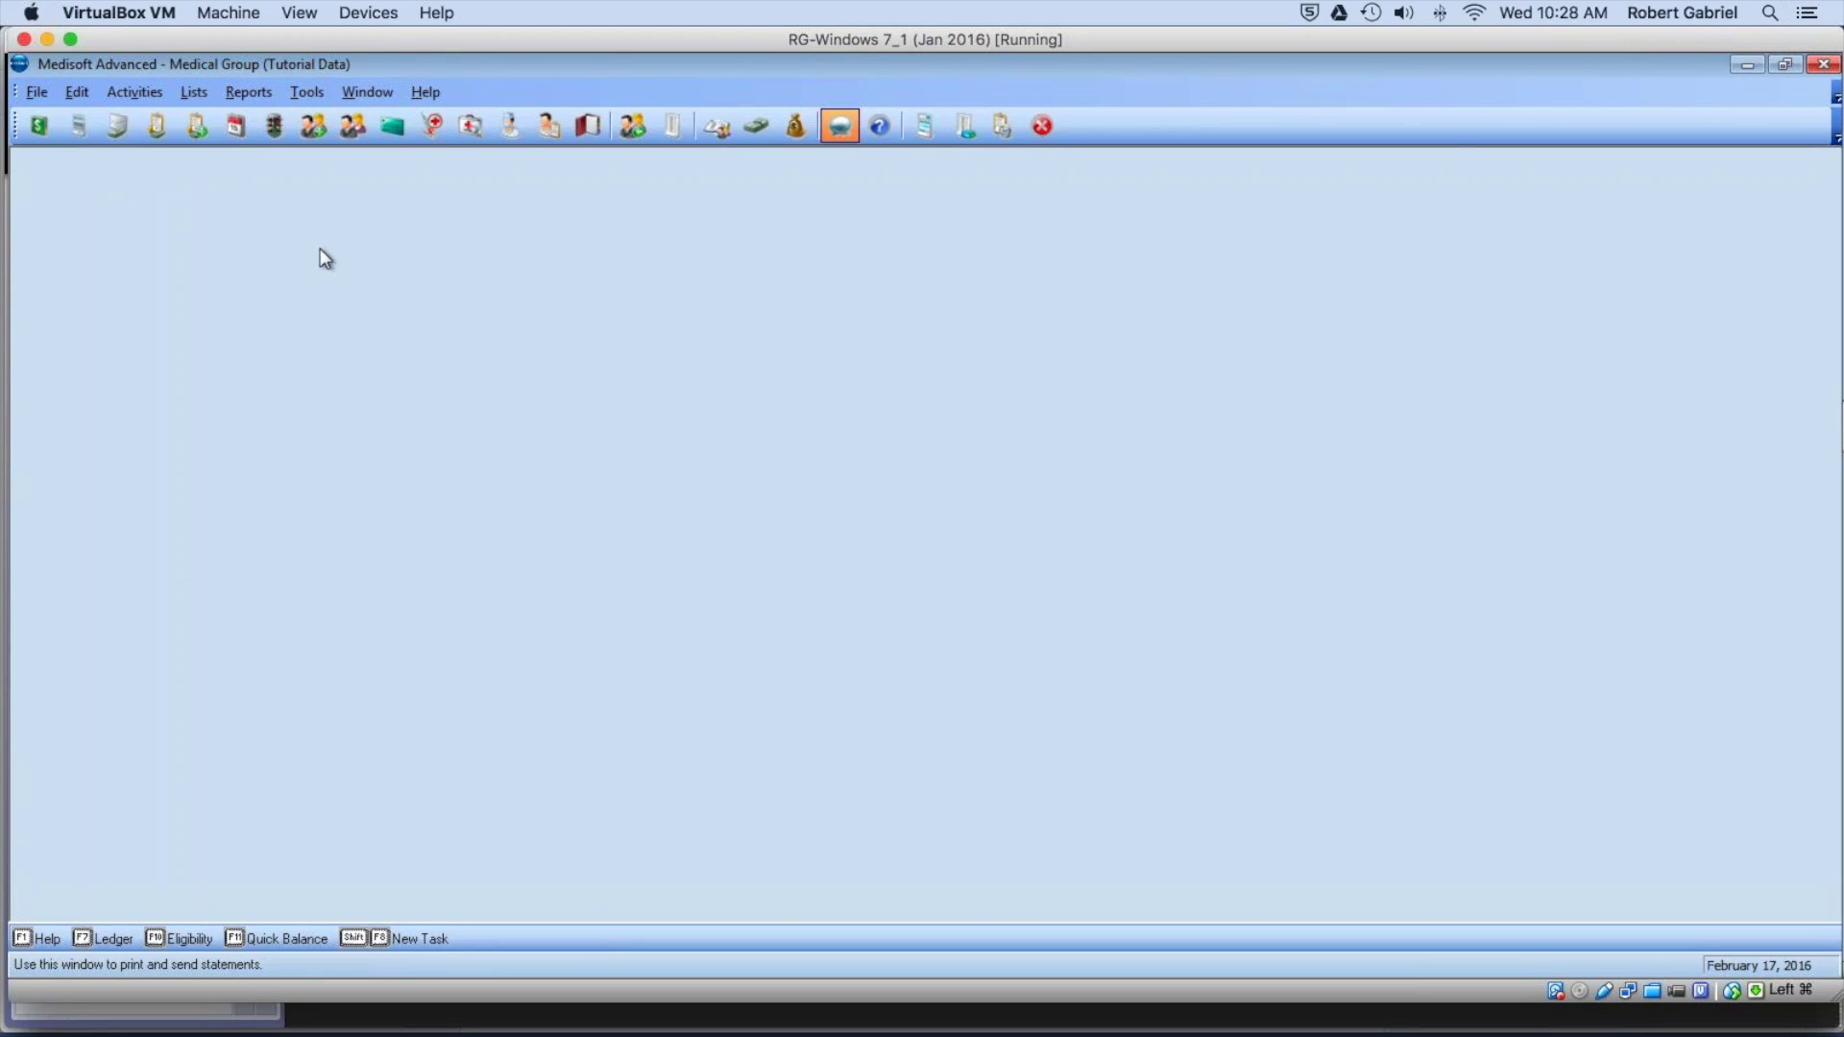
{"action": "left_click", "coordinate": [217, 908]}
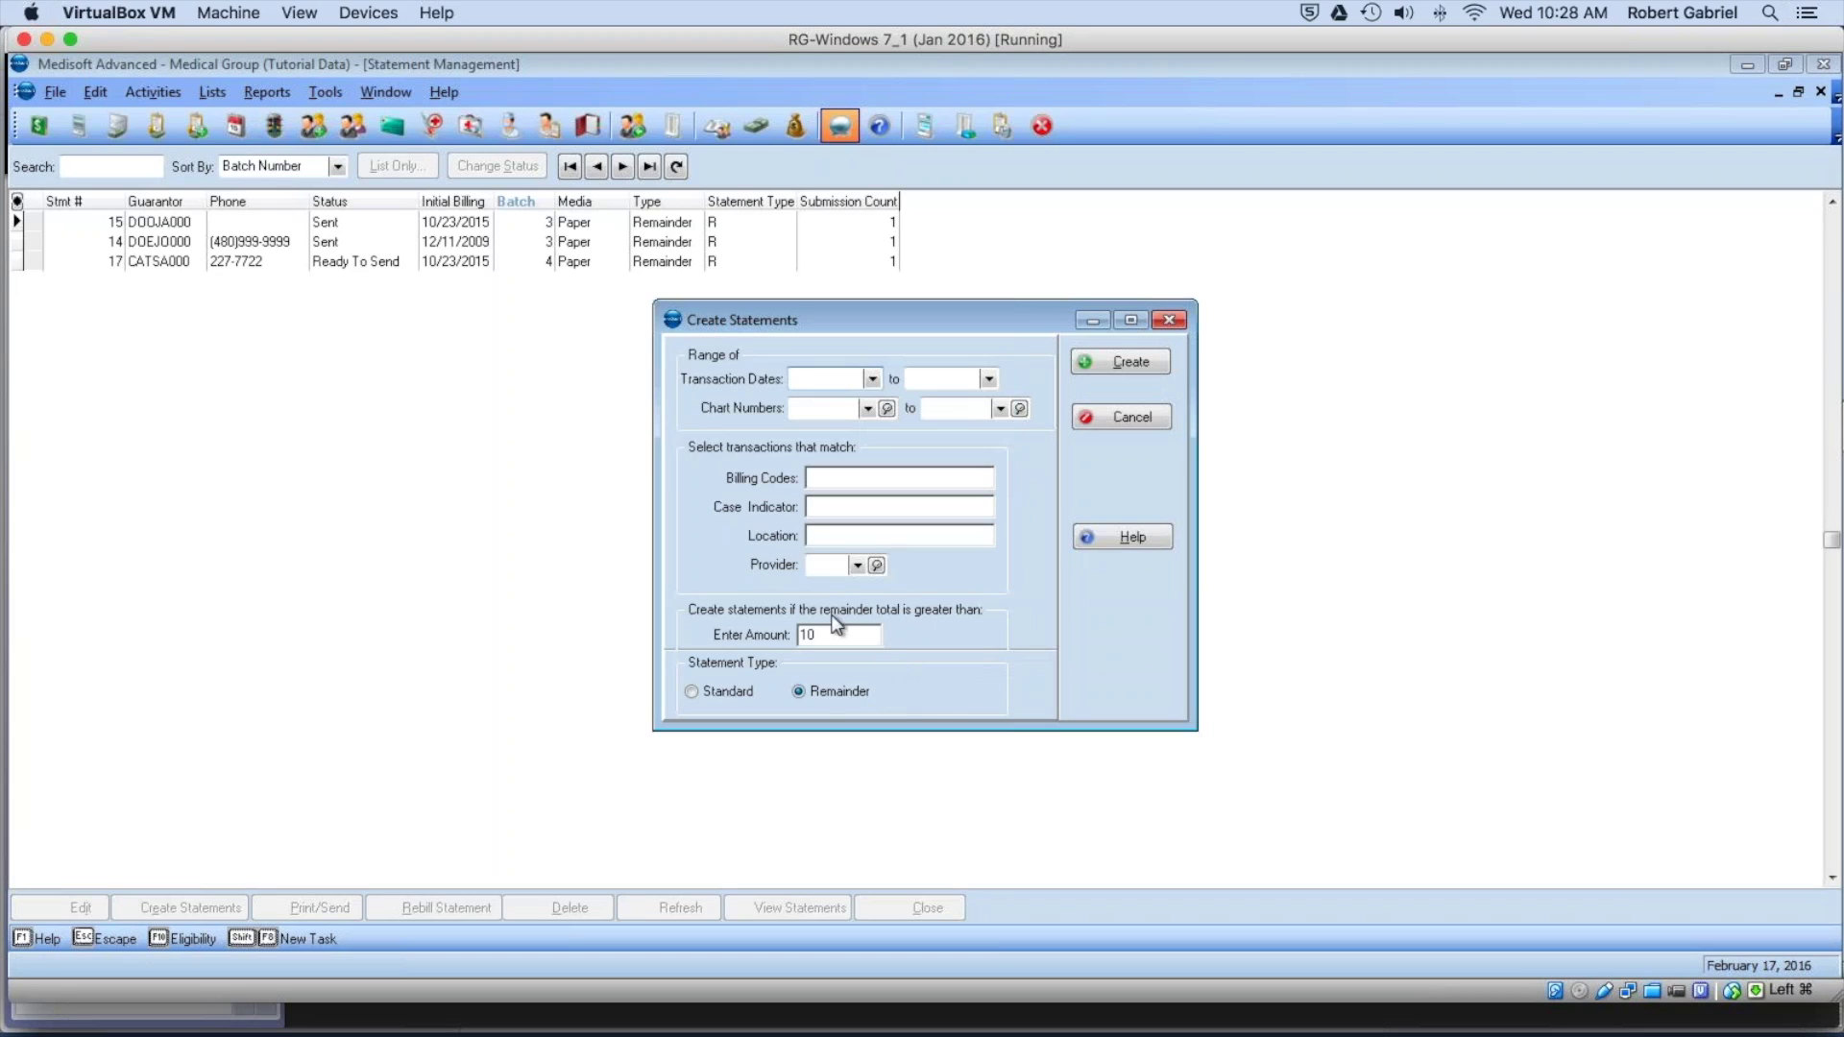
{"action": "left_click_drag", "start_coordinate": [830, 634], "coordinate": [787, 631]}
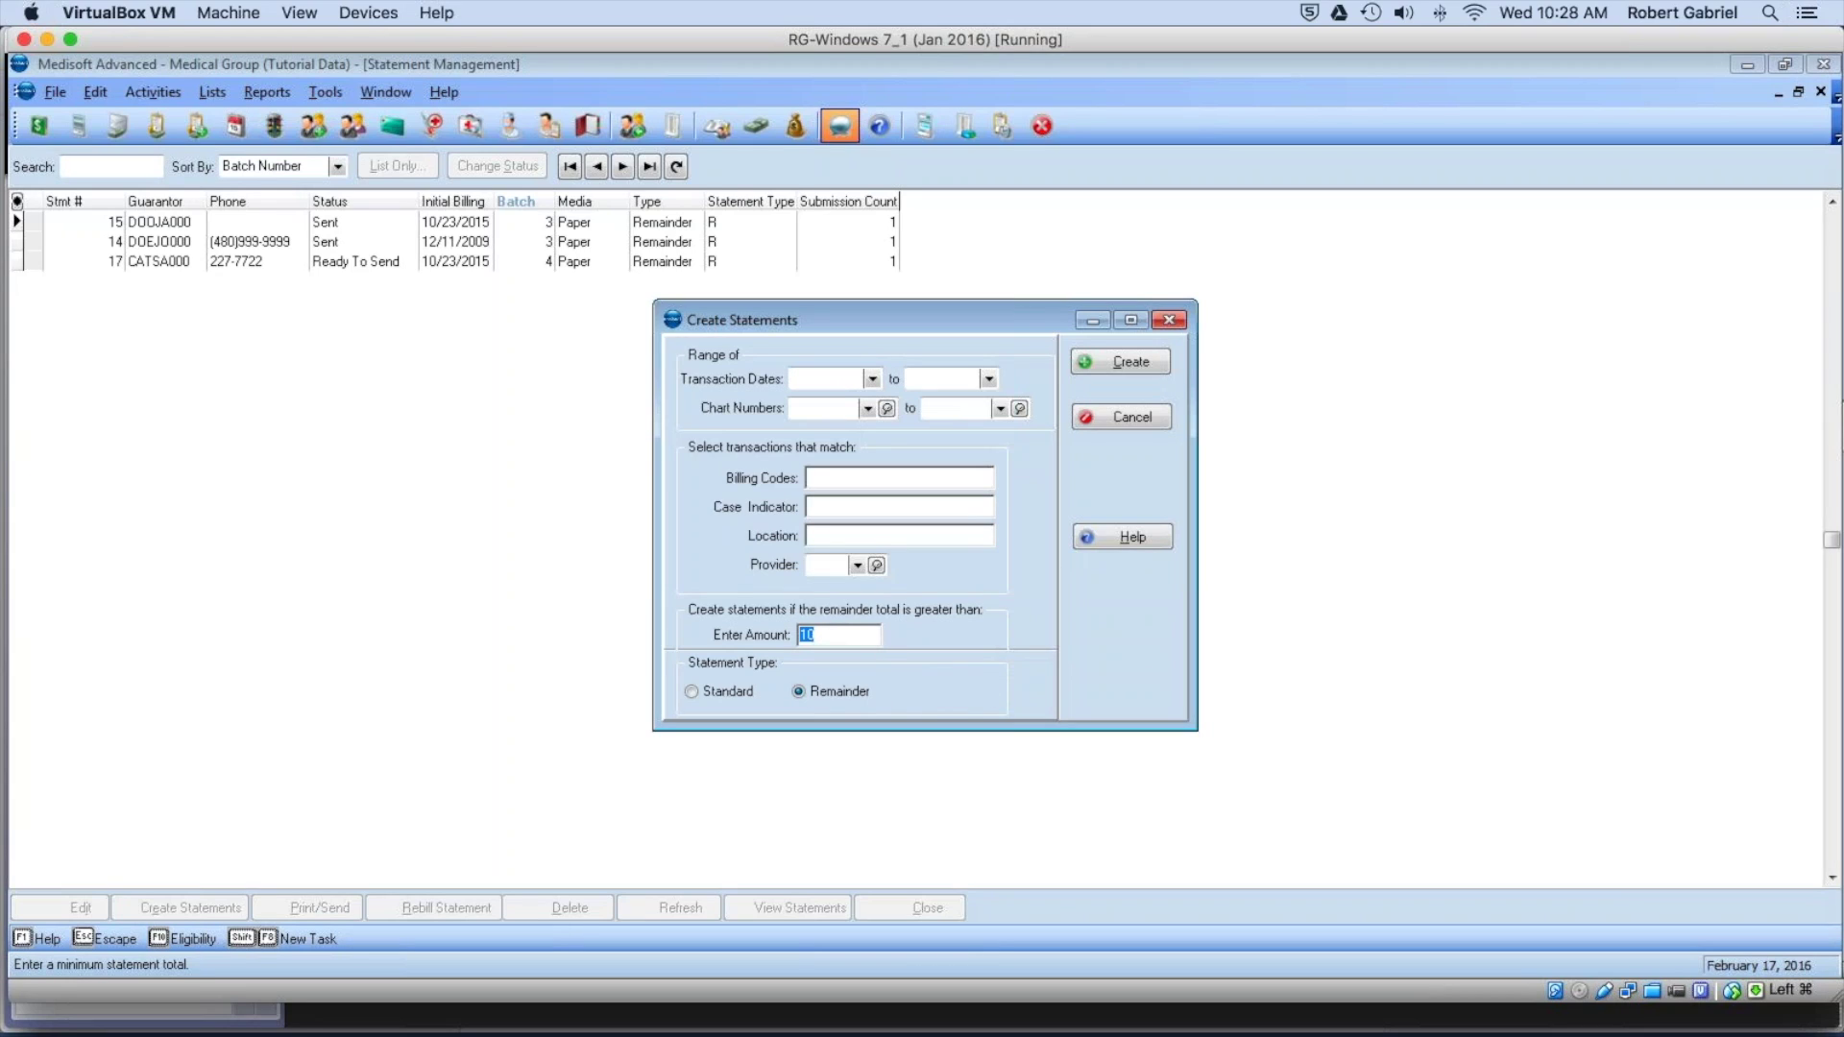
{"action": "type", "text": "2"}
{"action": "left_click", "coordinate": [1139, 360]}
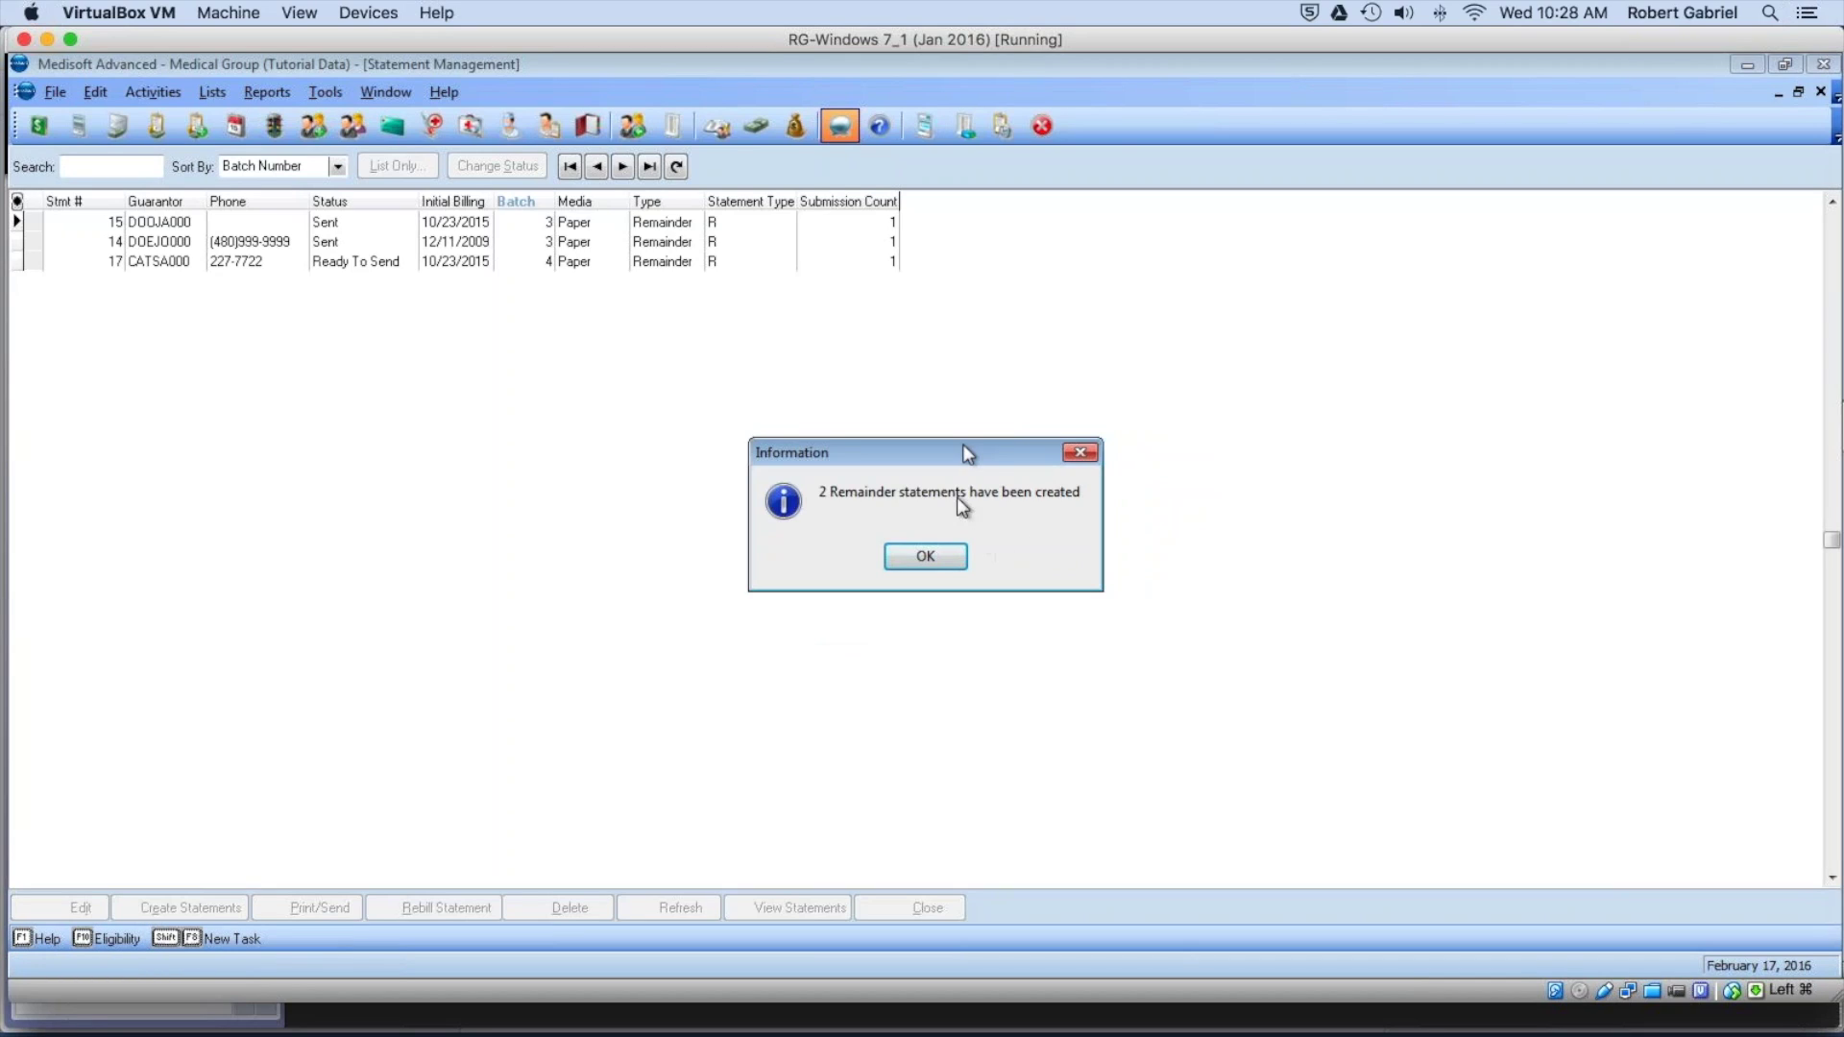
{"action": "left_click", "coordinate": [917, 564]}
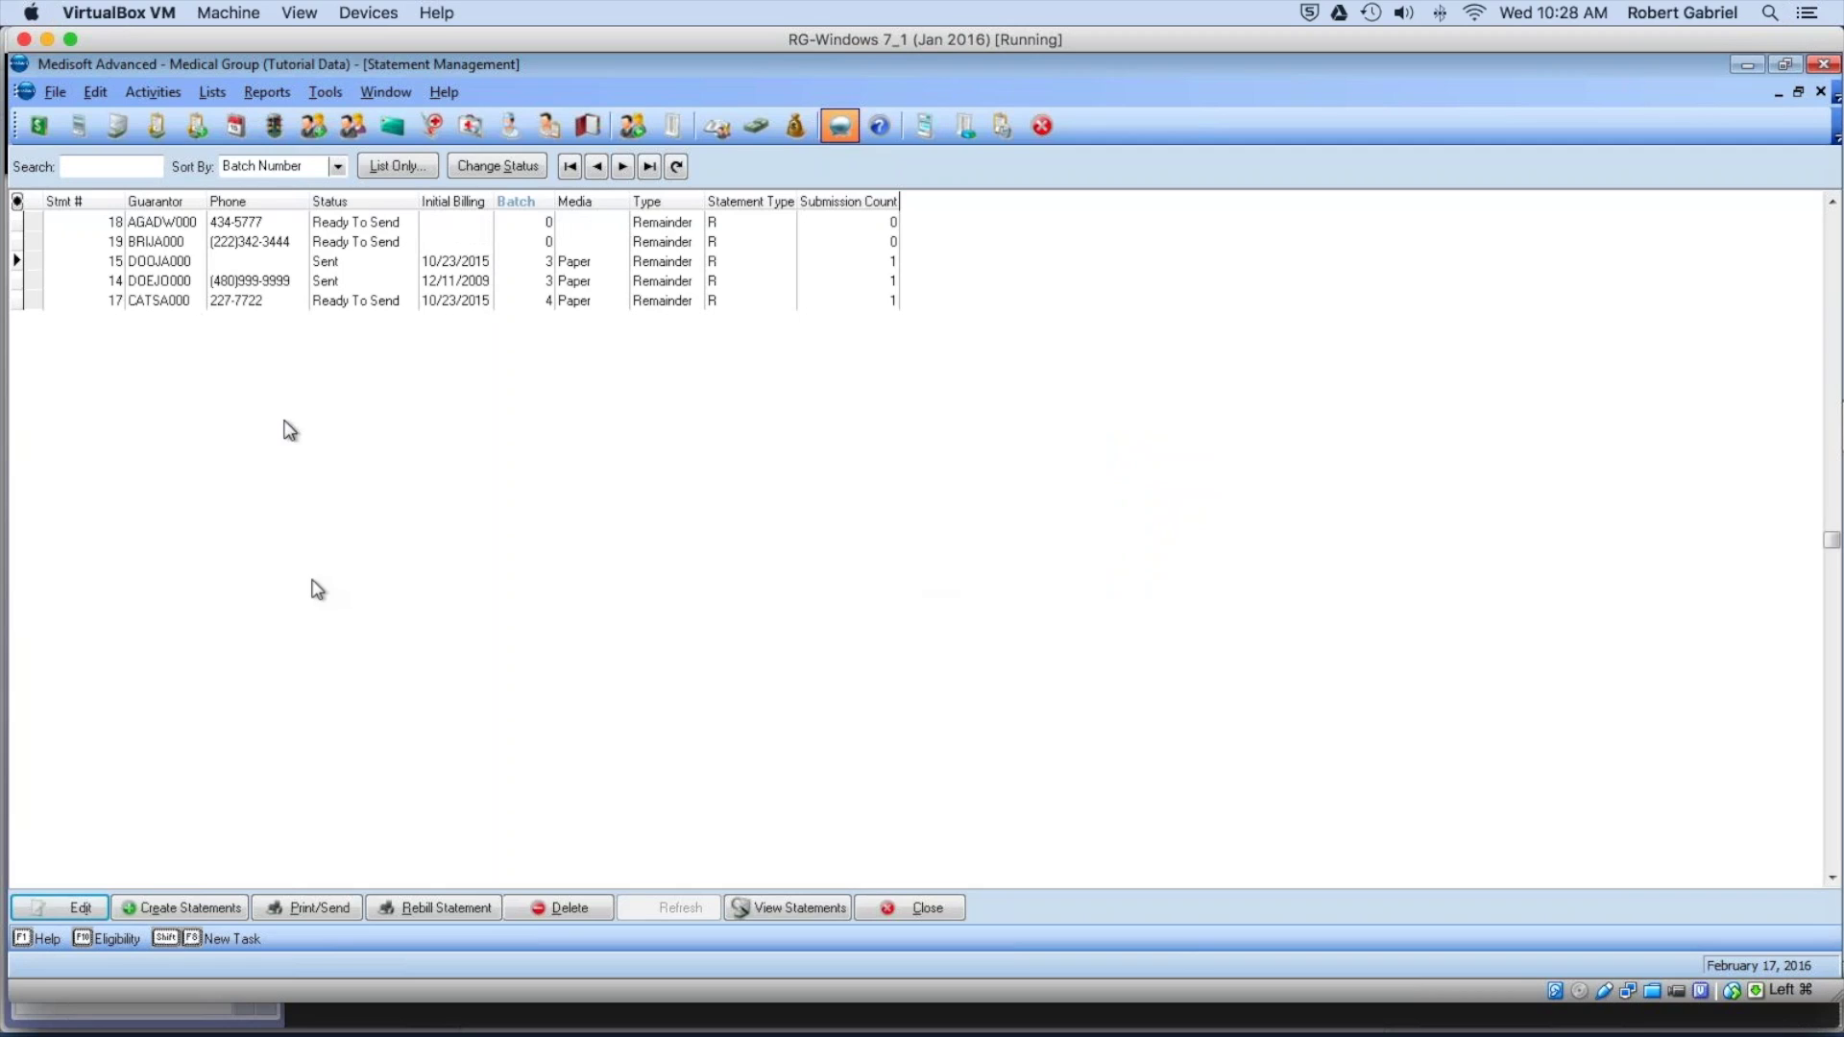
Preview the paper statements on screen using the Copayment Remainder report with the default data selection ranges.
{"action": "left_click", "coordinate": [319, 910]}
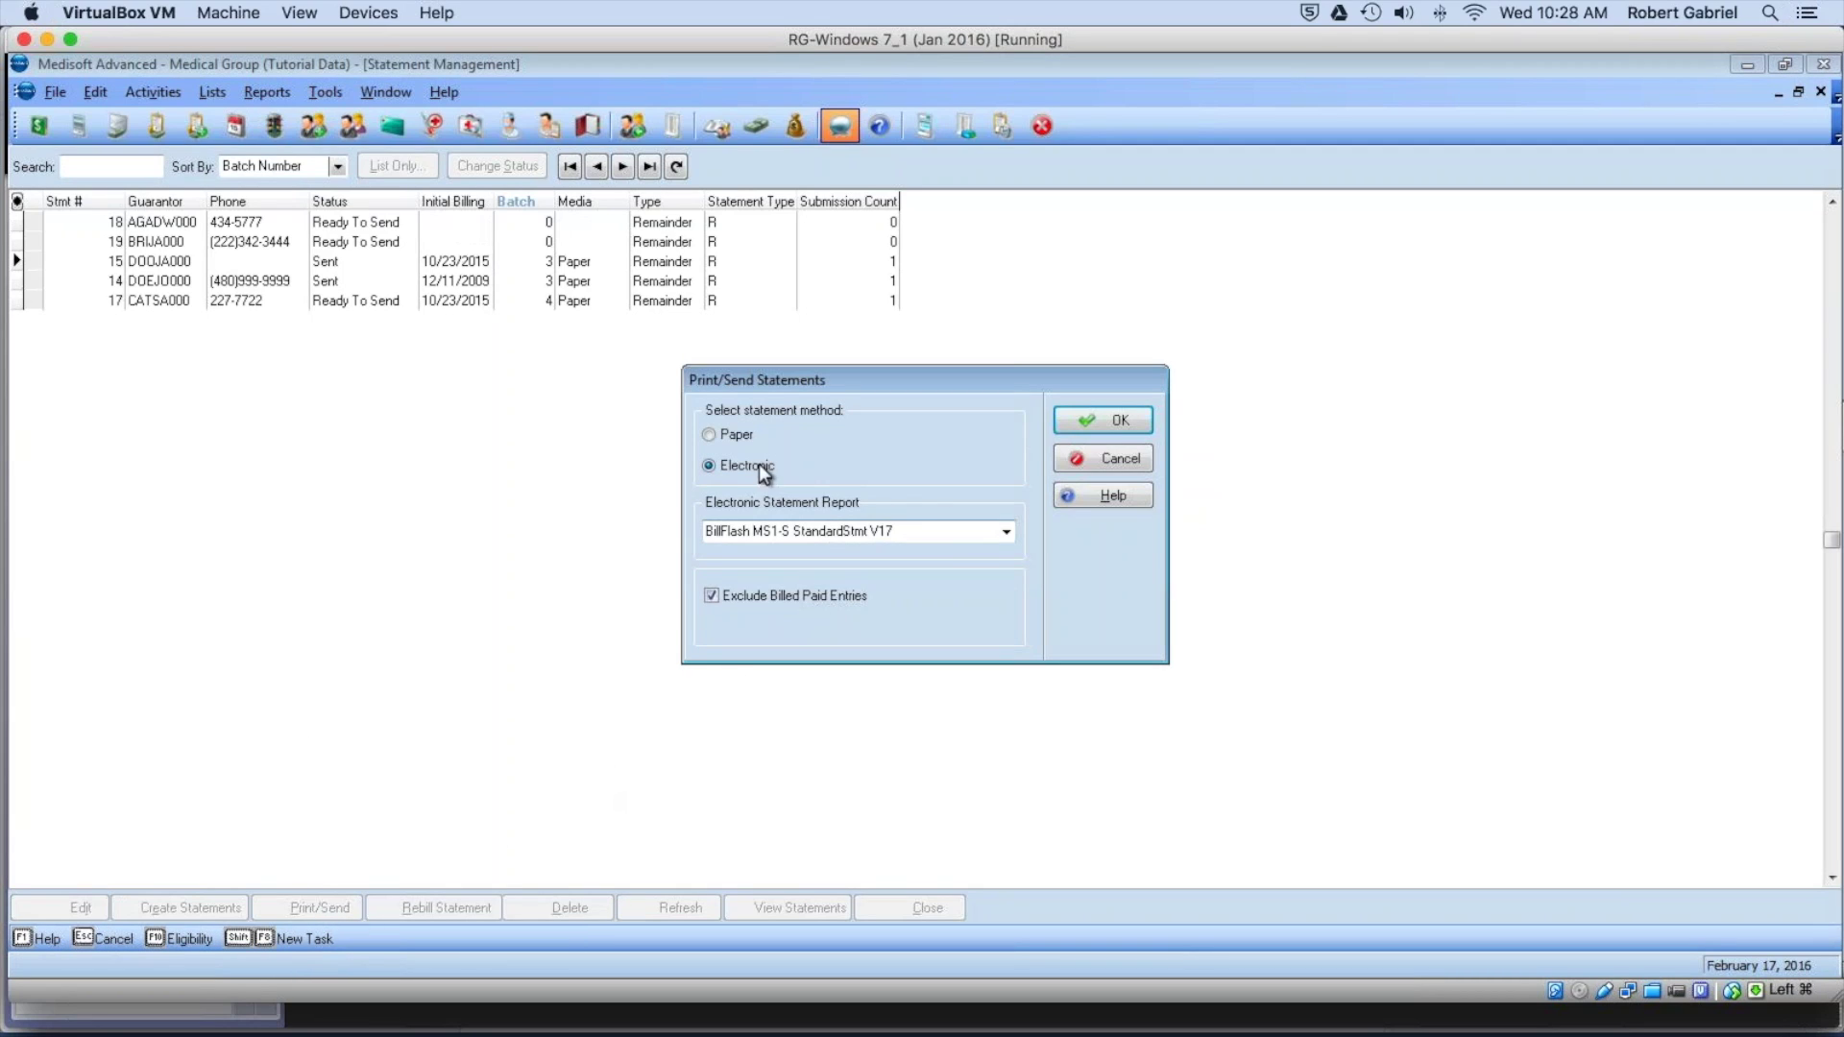
{"action": "left_click", "coordinate": [734, 436]}
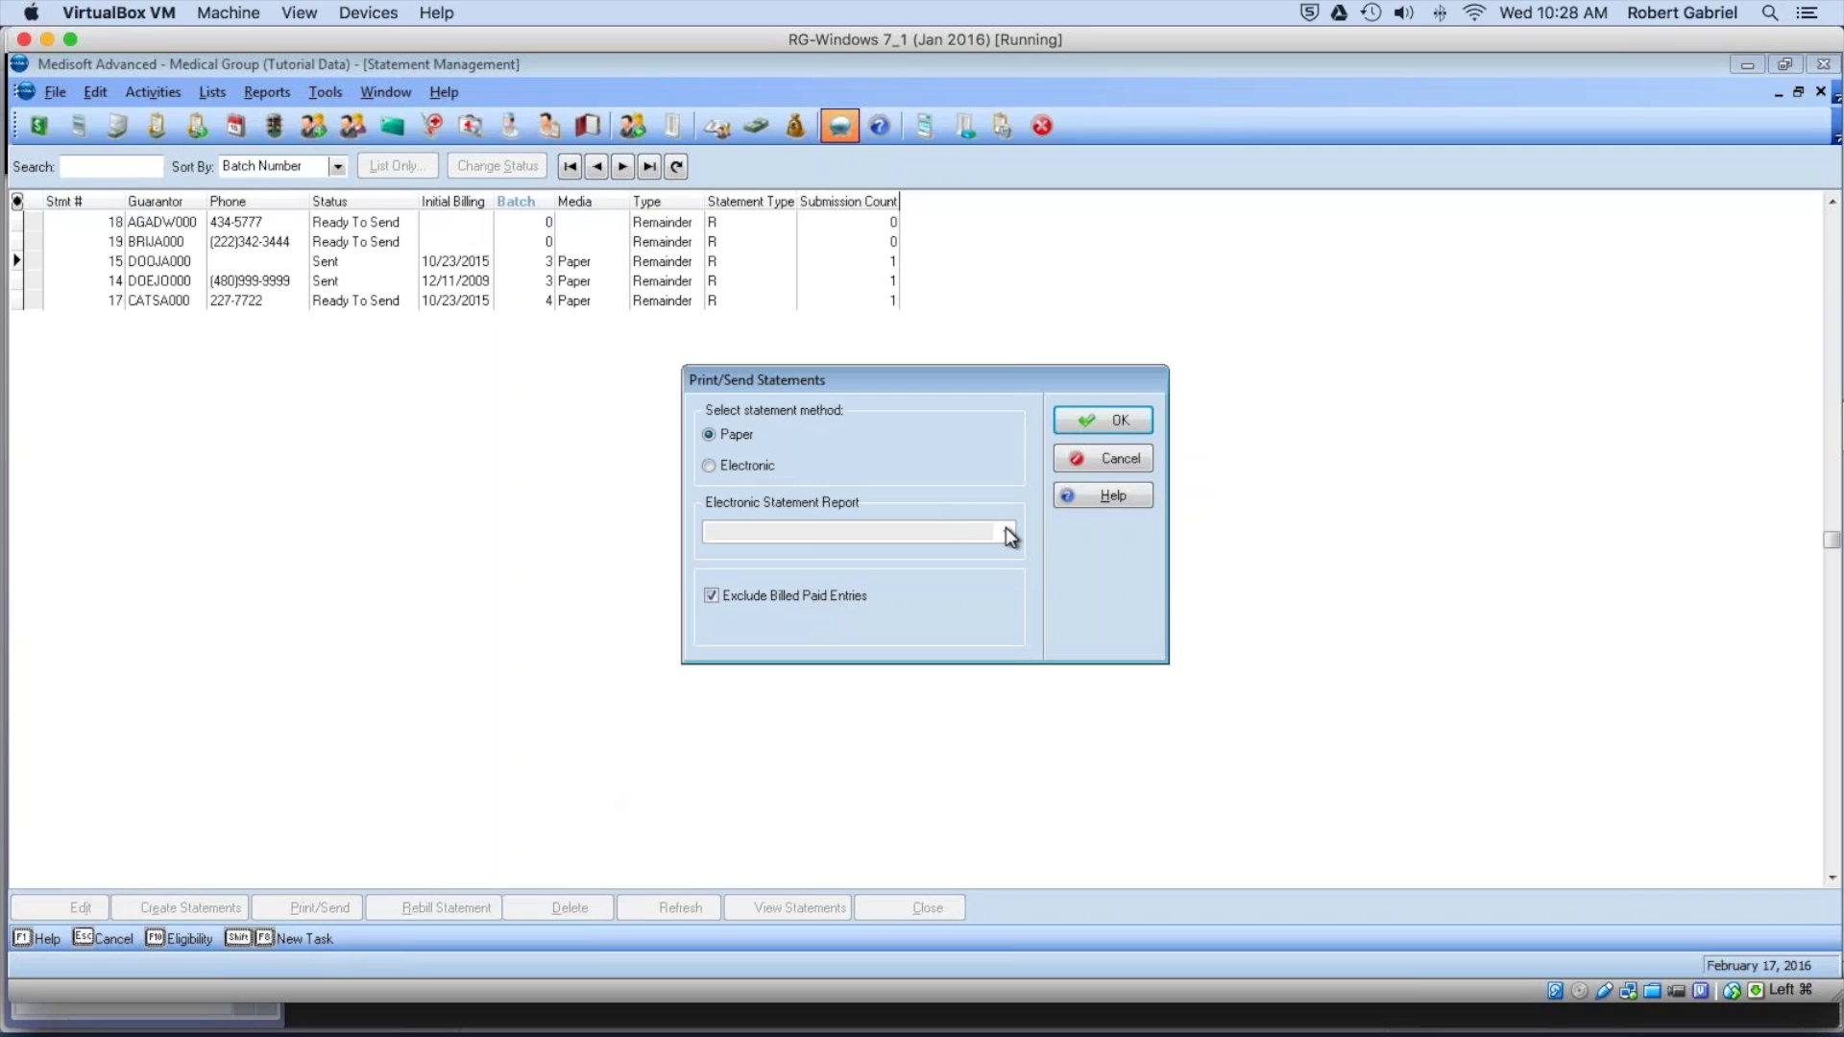
{"action": "left_click", "coordinate": [1114, 424]}
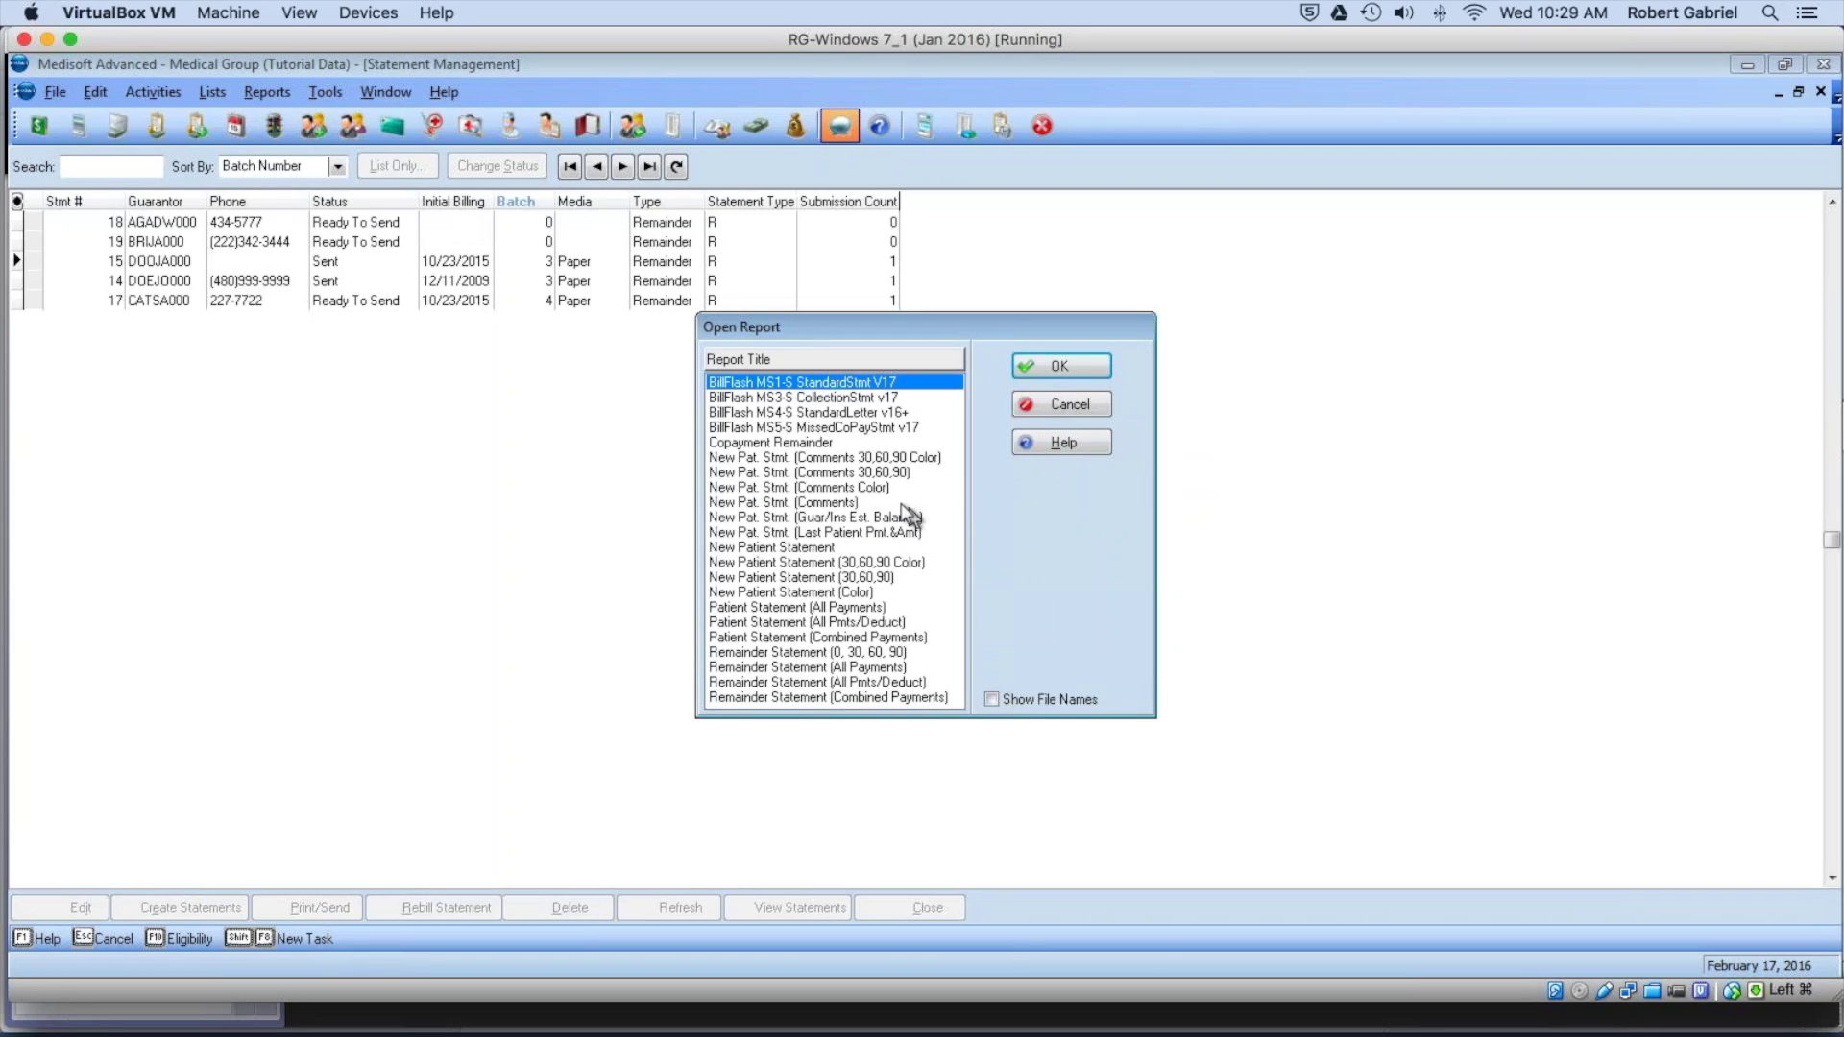
{"action": "left_click", "coordinate": [753, 443]}
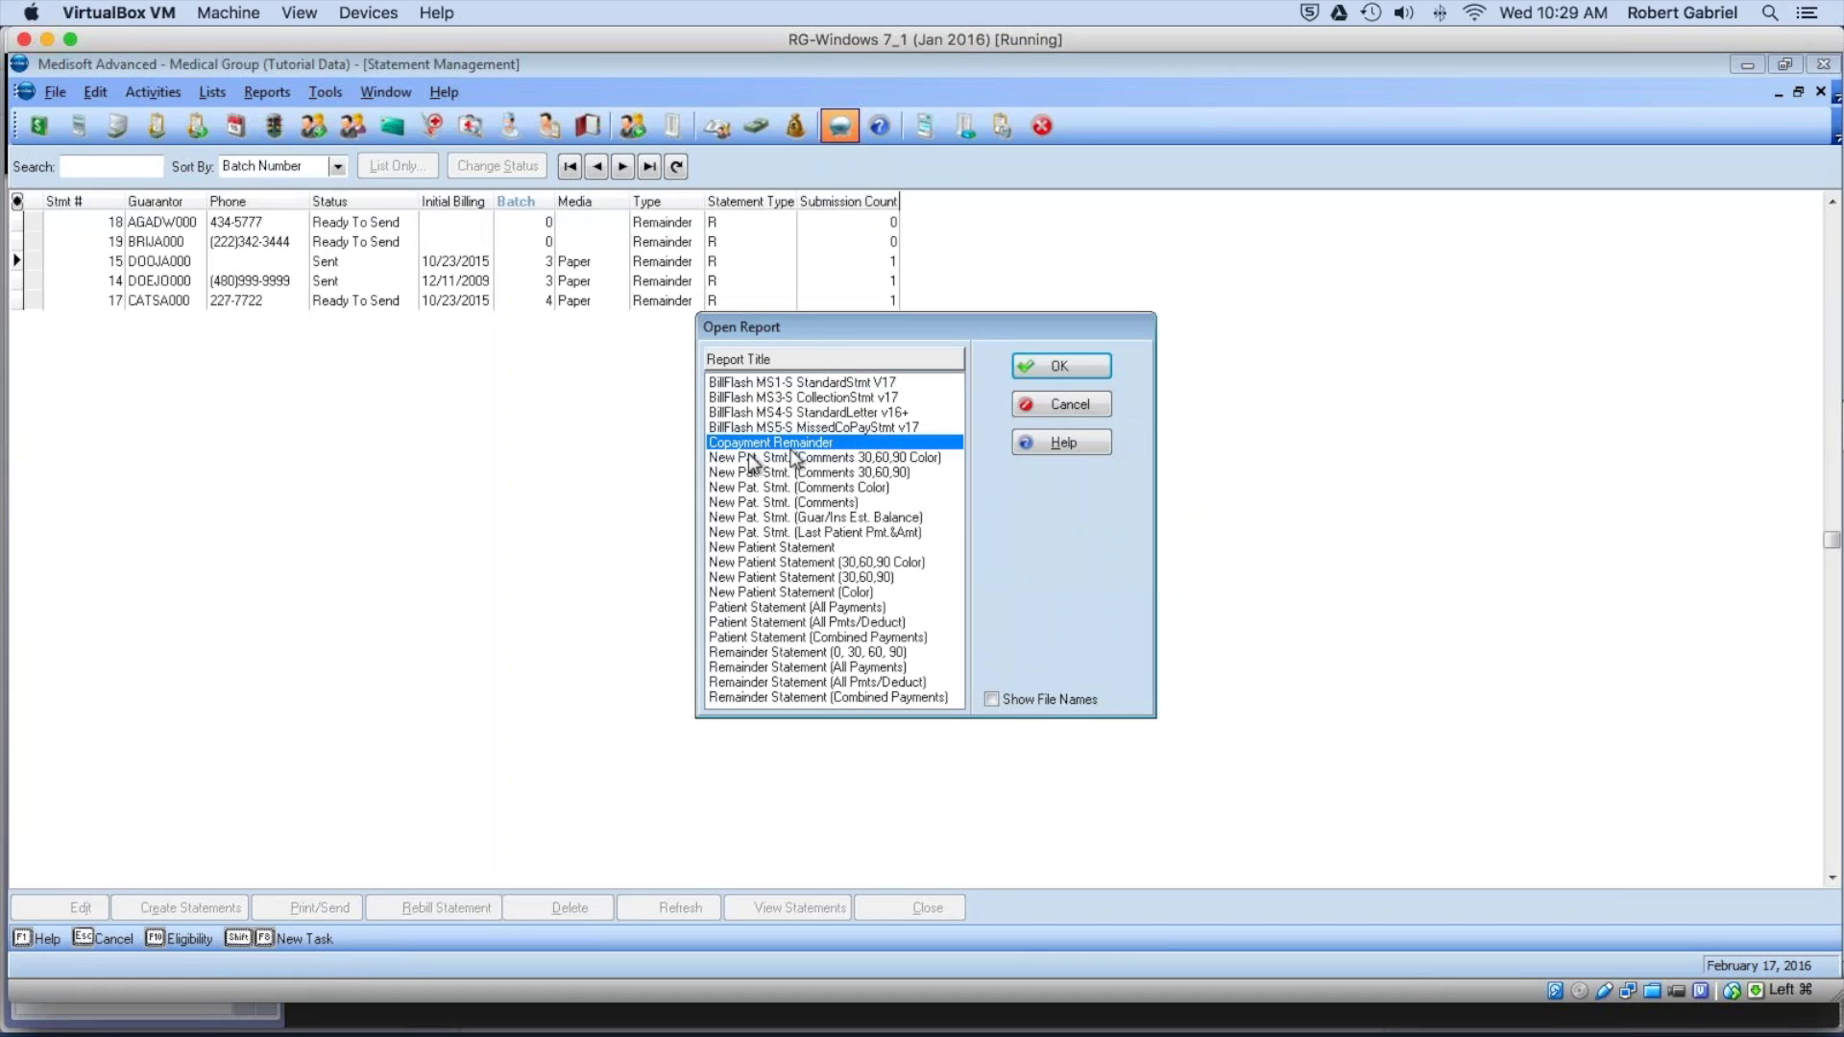
{"action": "left_click", "coordinate": [1079, 367]}
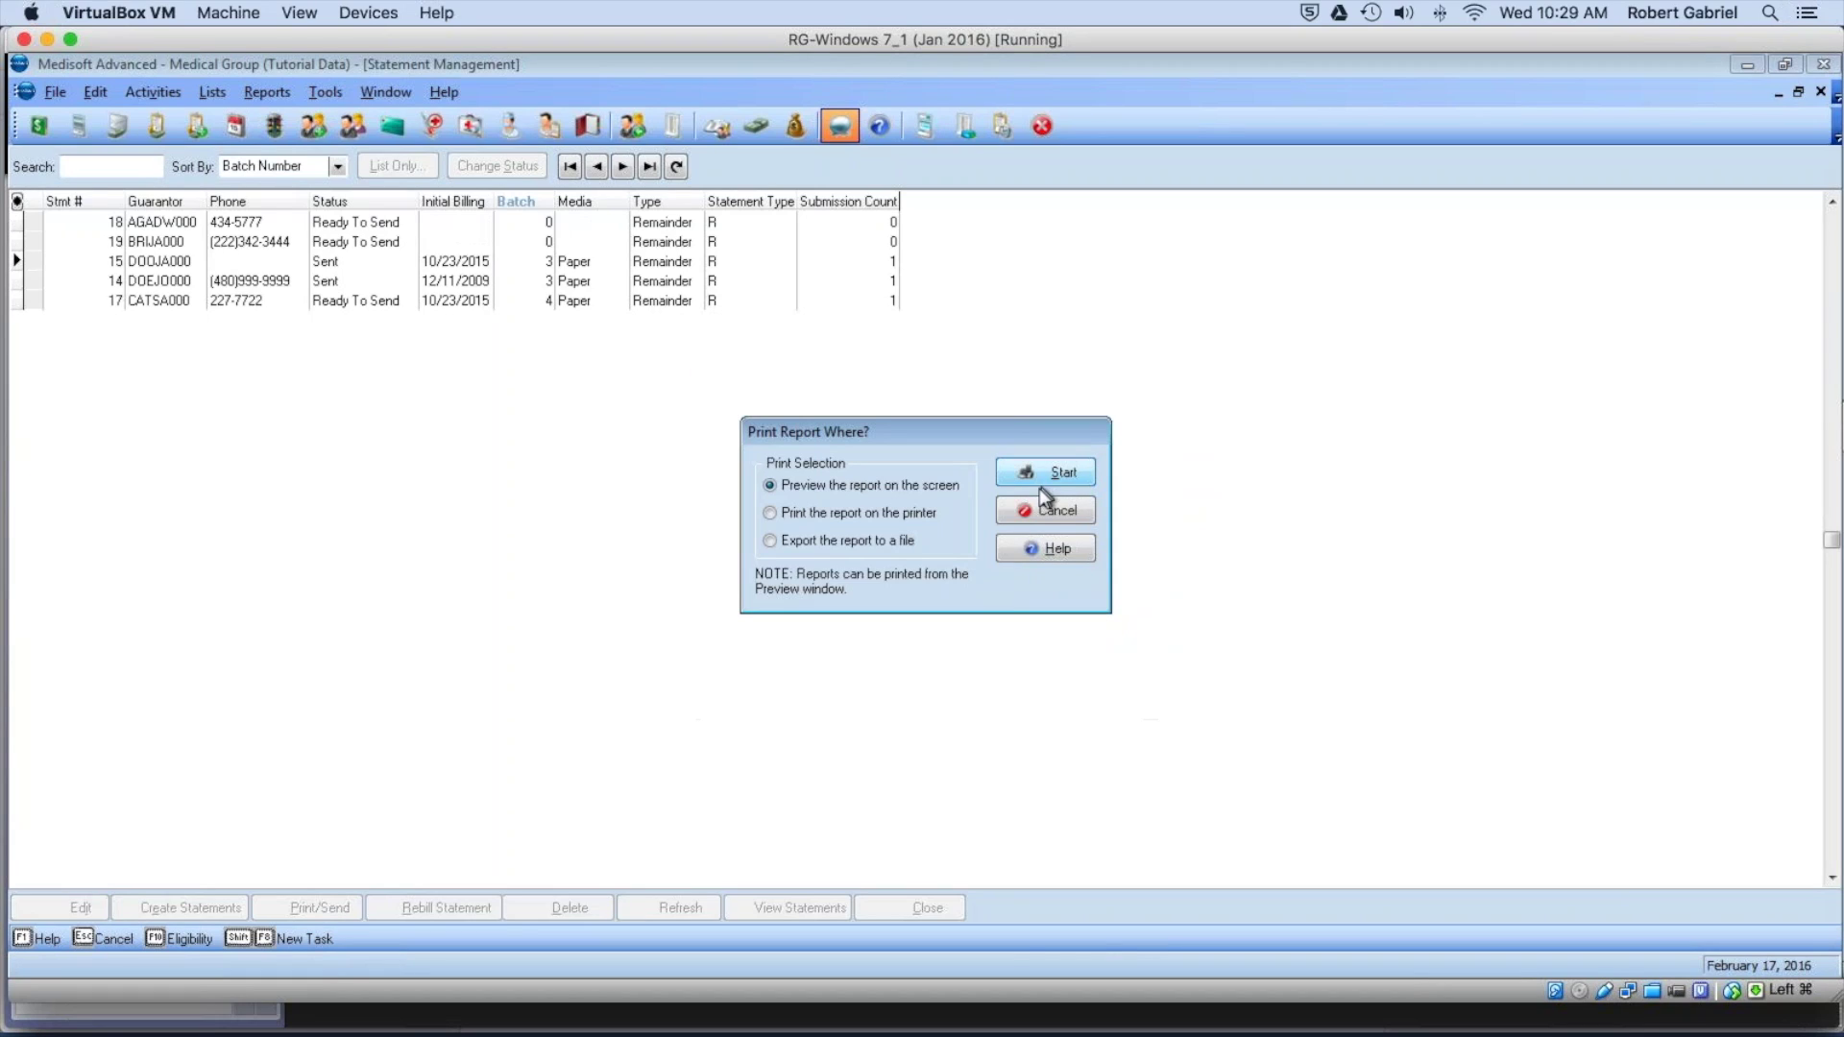
{"action": "left_click", "coordinate": [1046, 476]}
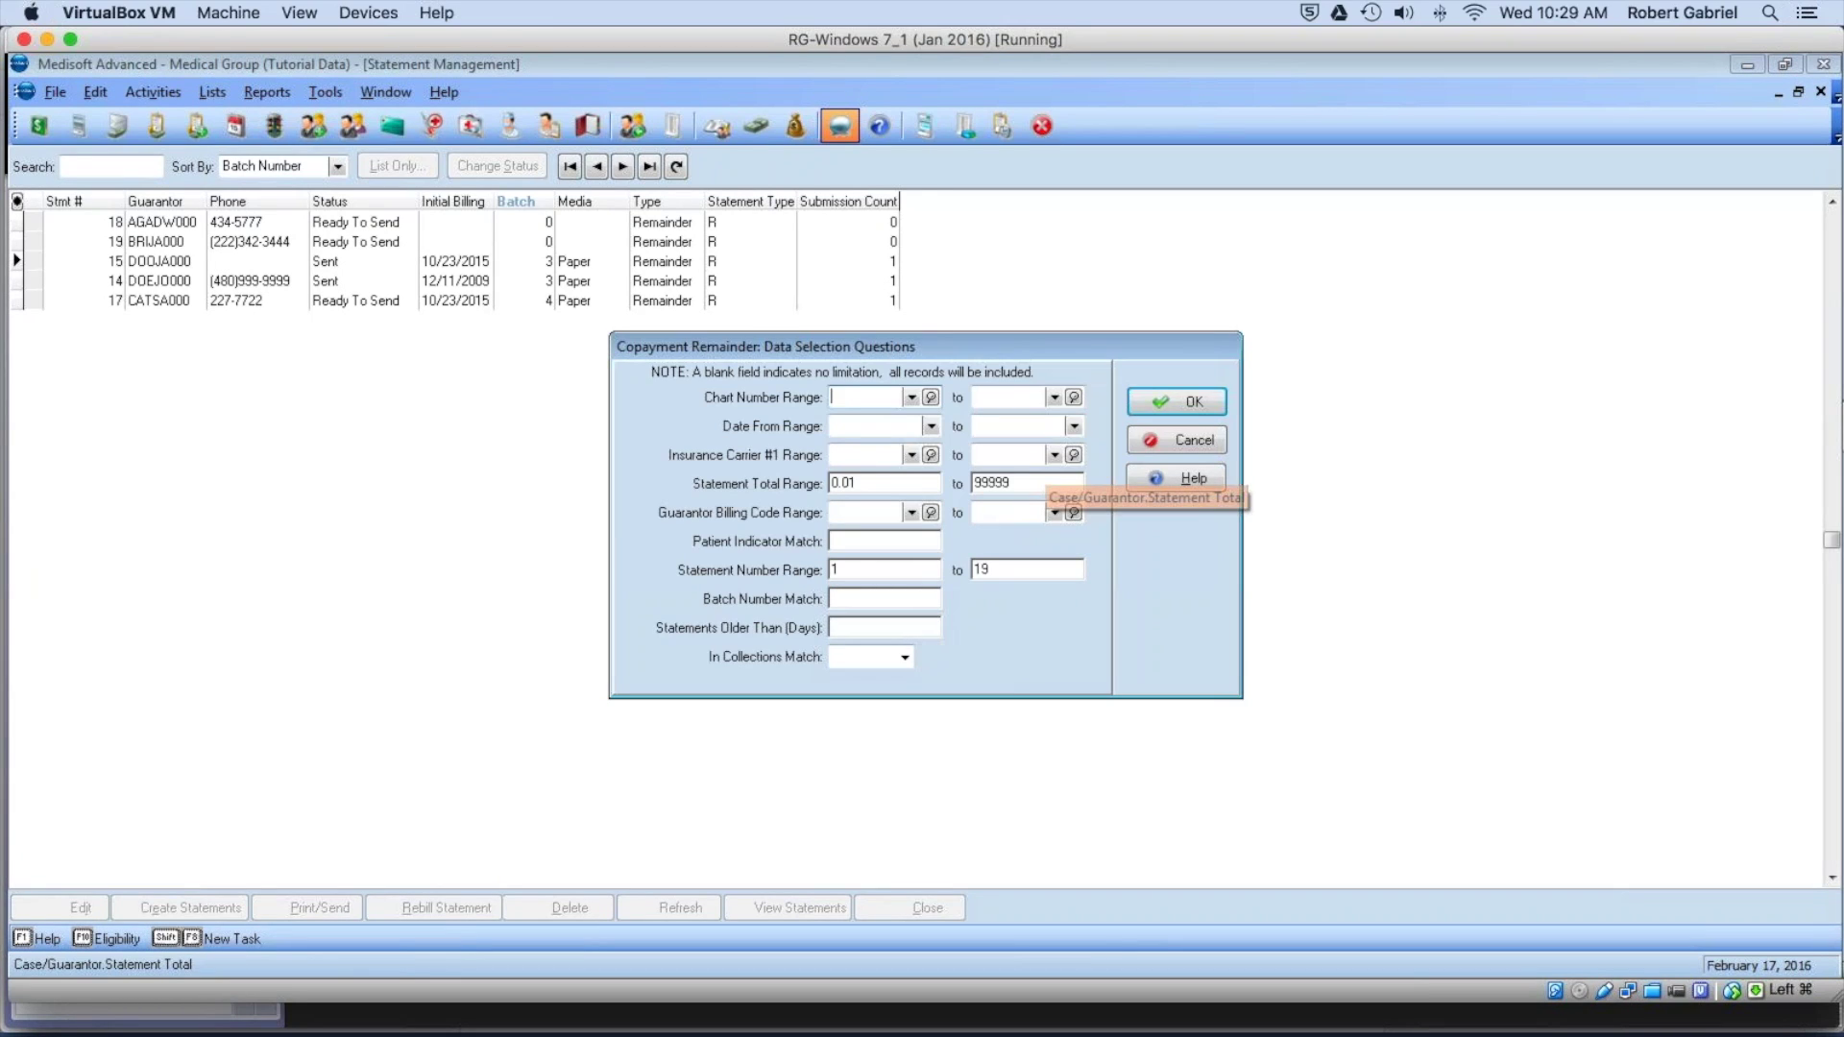
{"action": "left_click", "coordinate": [1195, 401]}
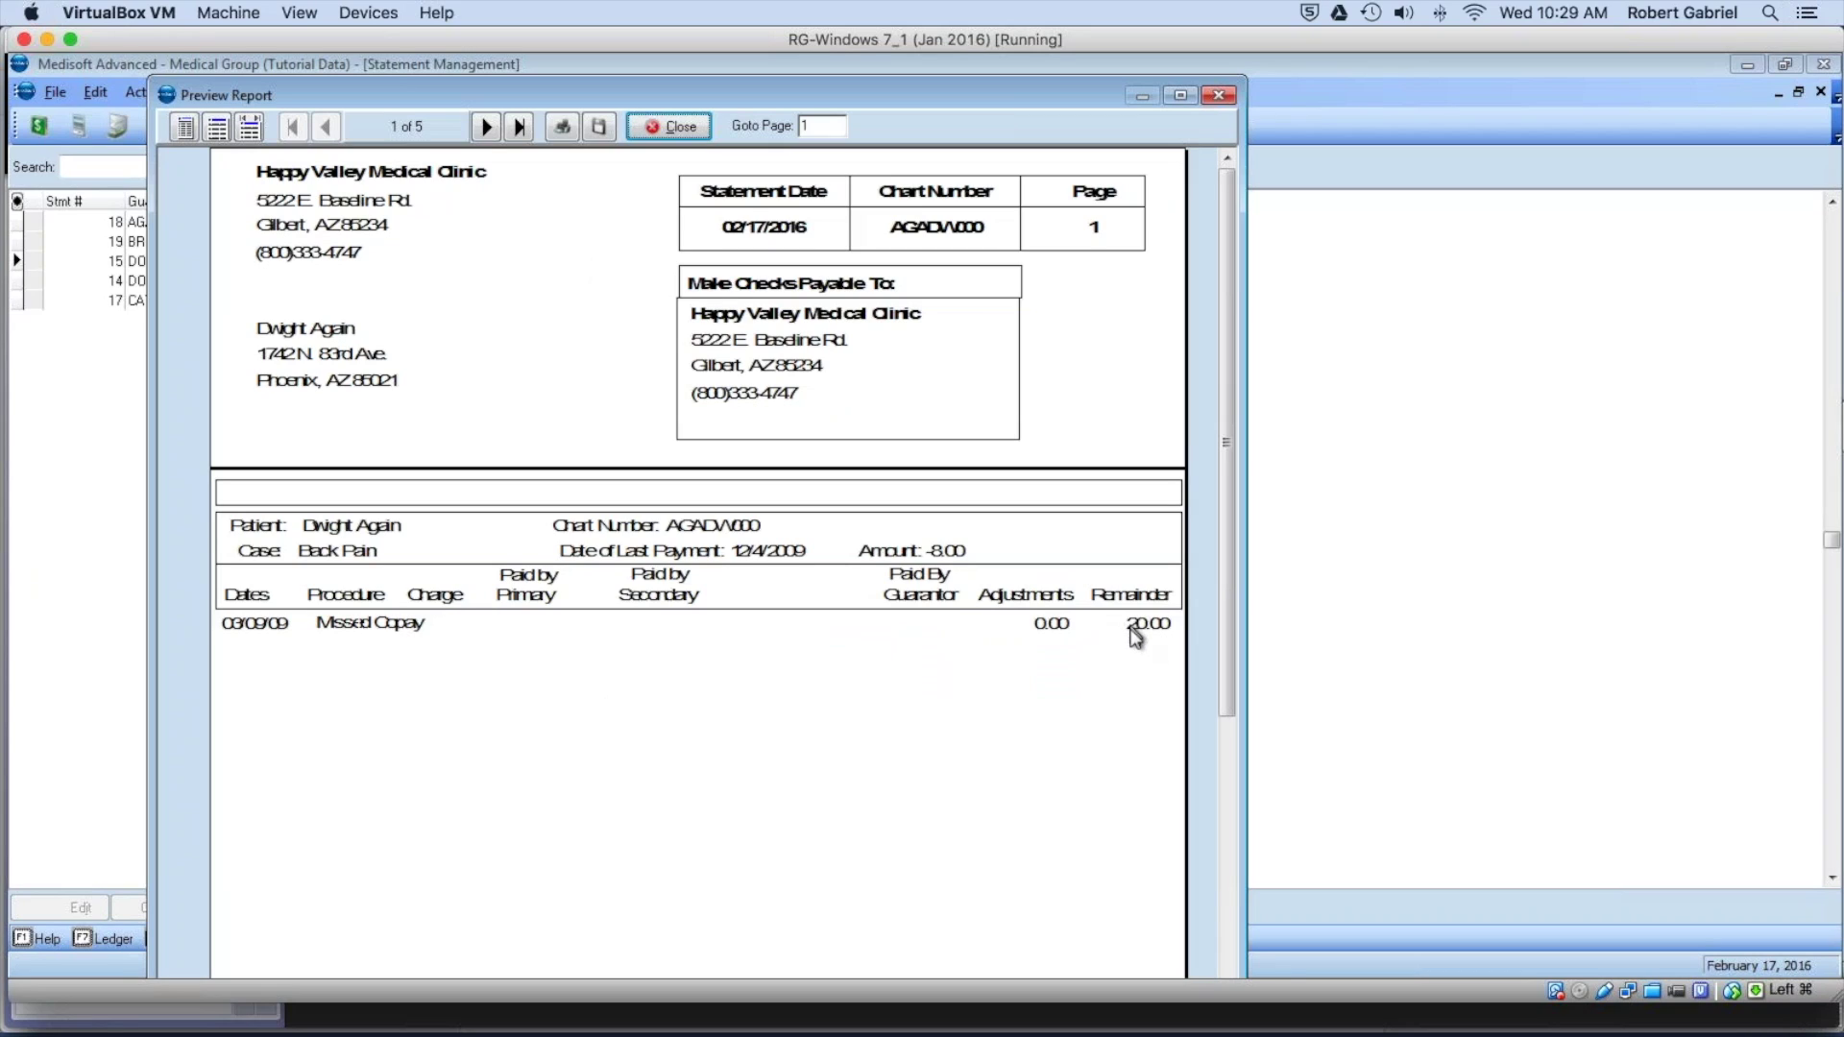
Review the missed copay and remainder entries on the first three statement pages, and close the preview.
{"action": "left_click", "coordinate": [486, 128]}
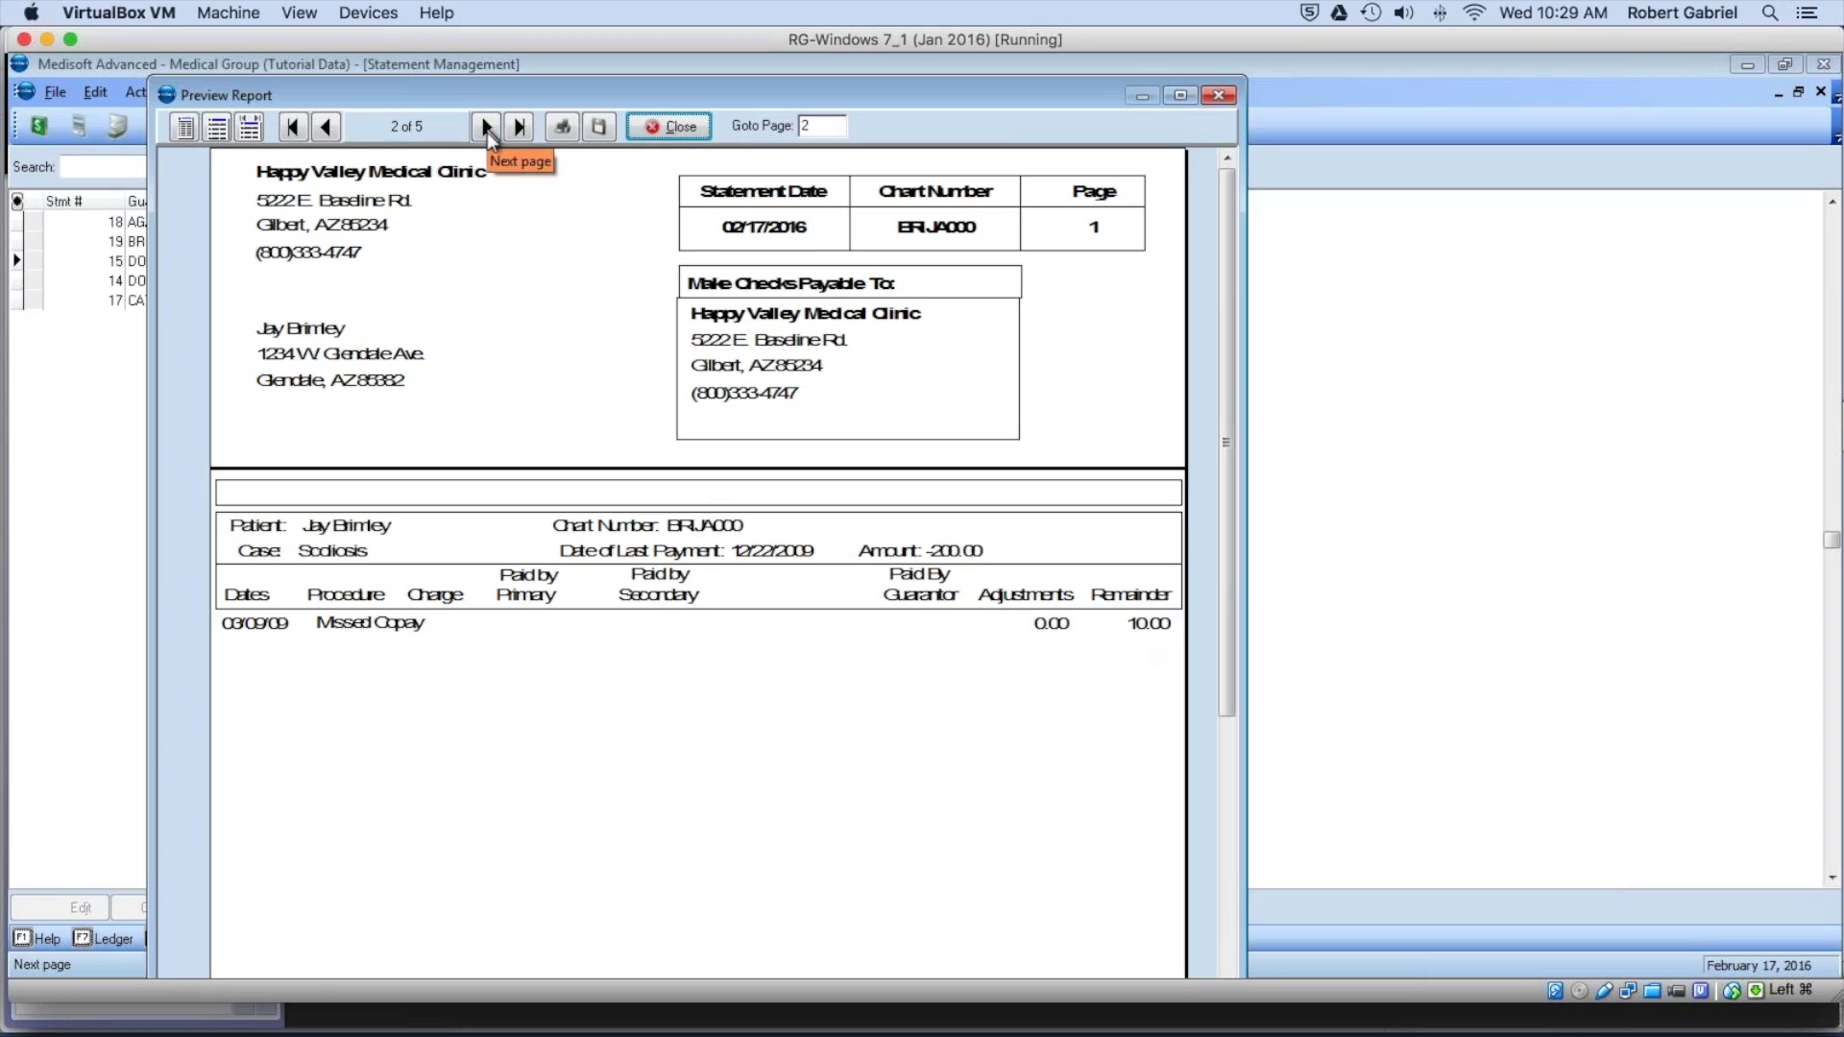
{"action": "left_click", "coordinate": [486, 127]}
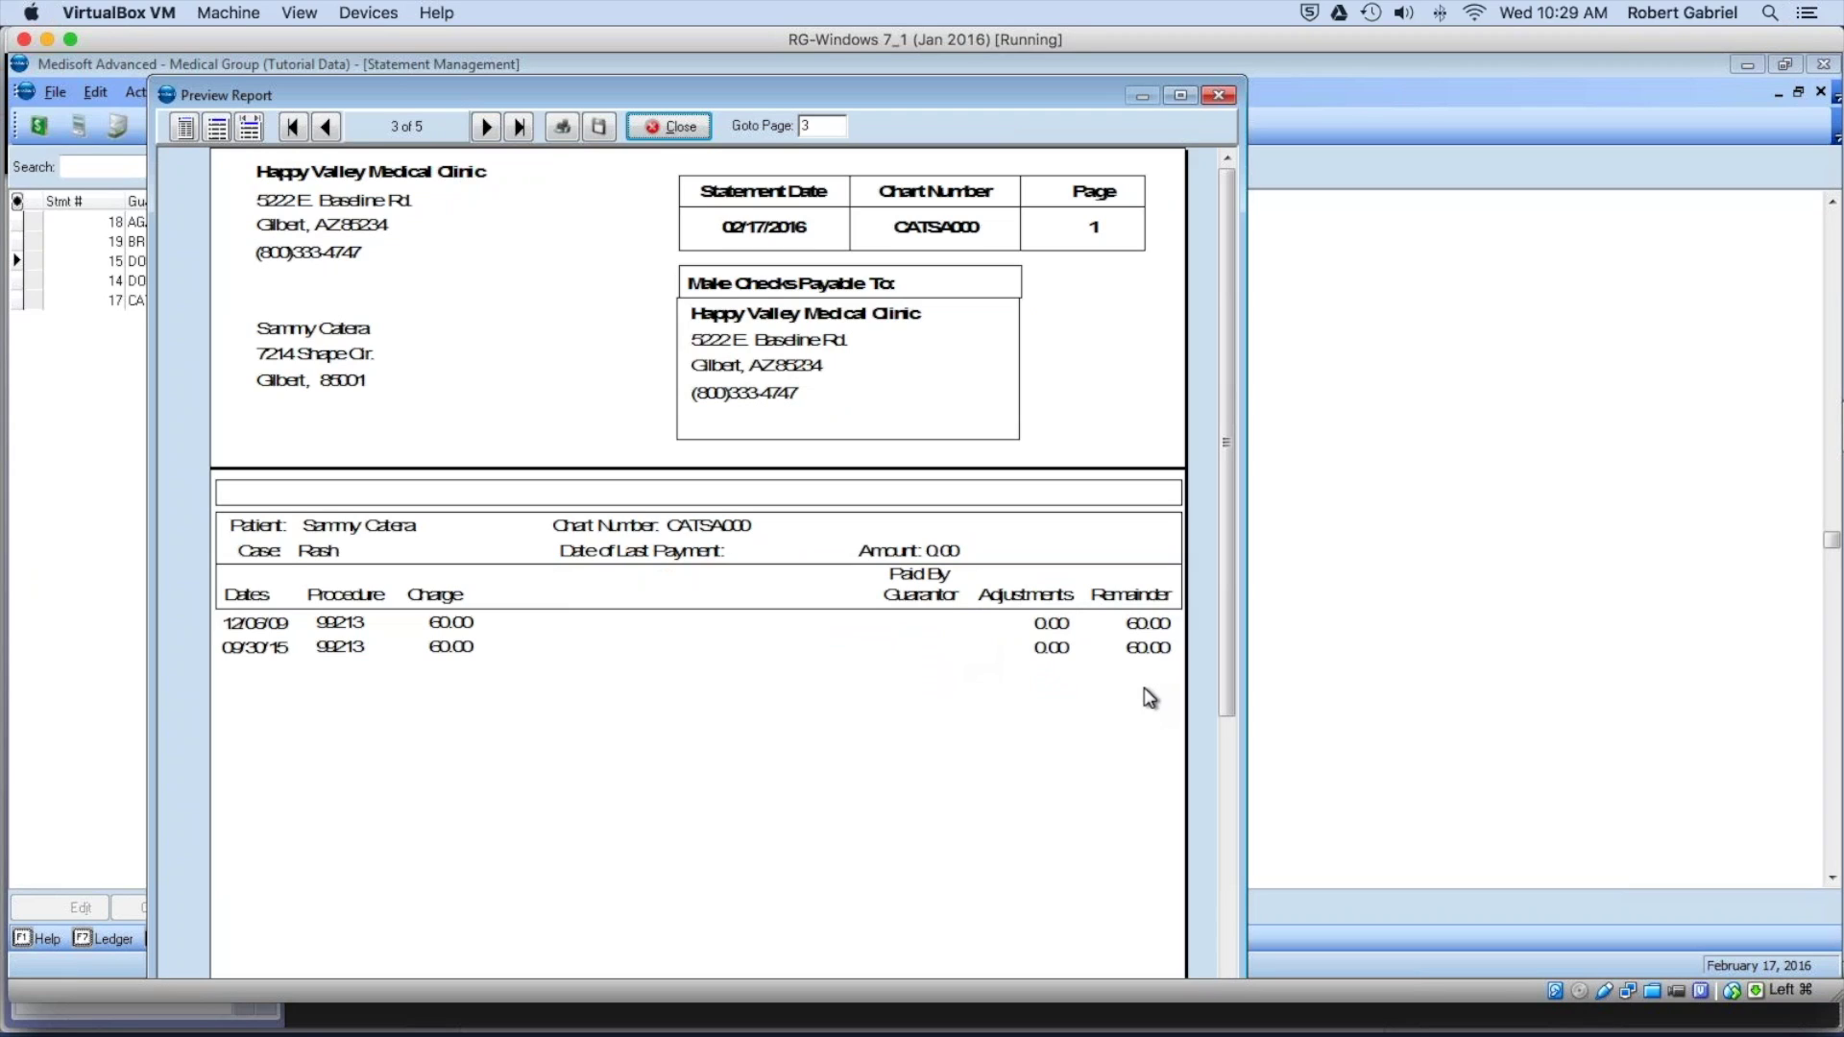
{"action": "left_click", "coordinate": [669, 126]}
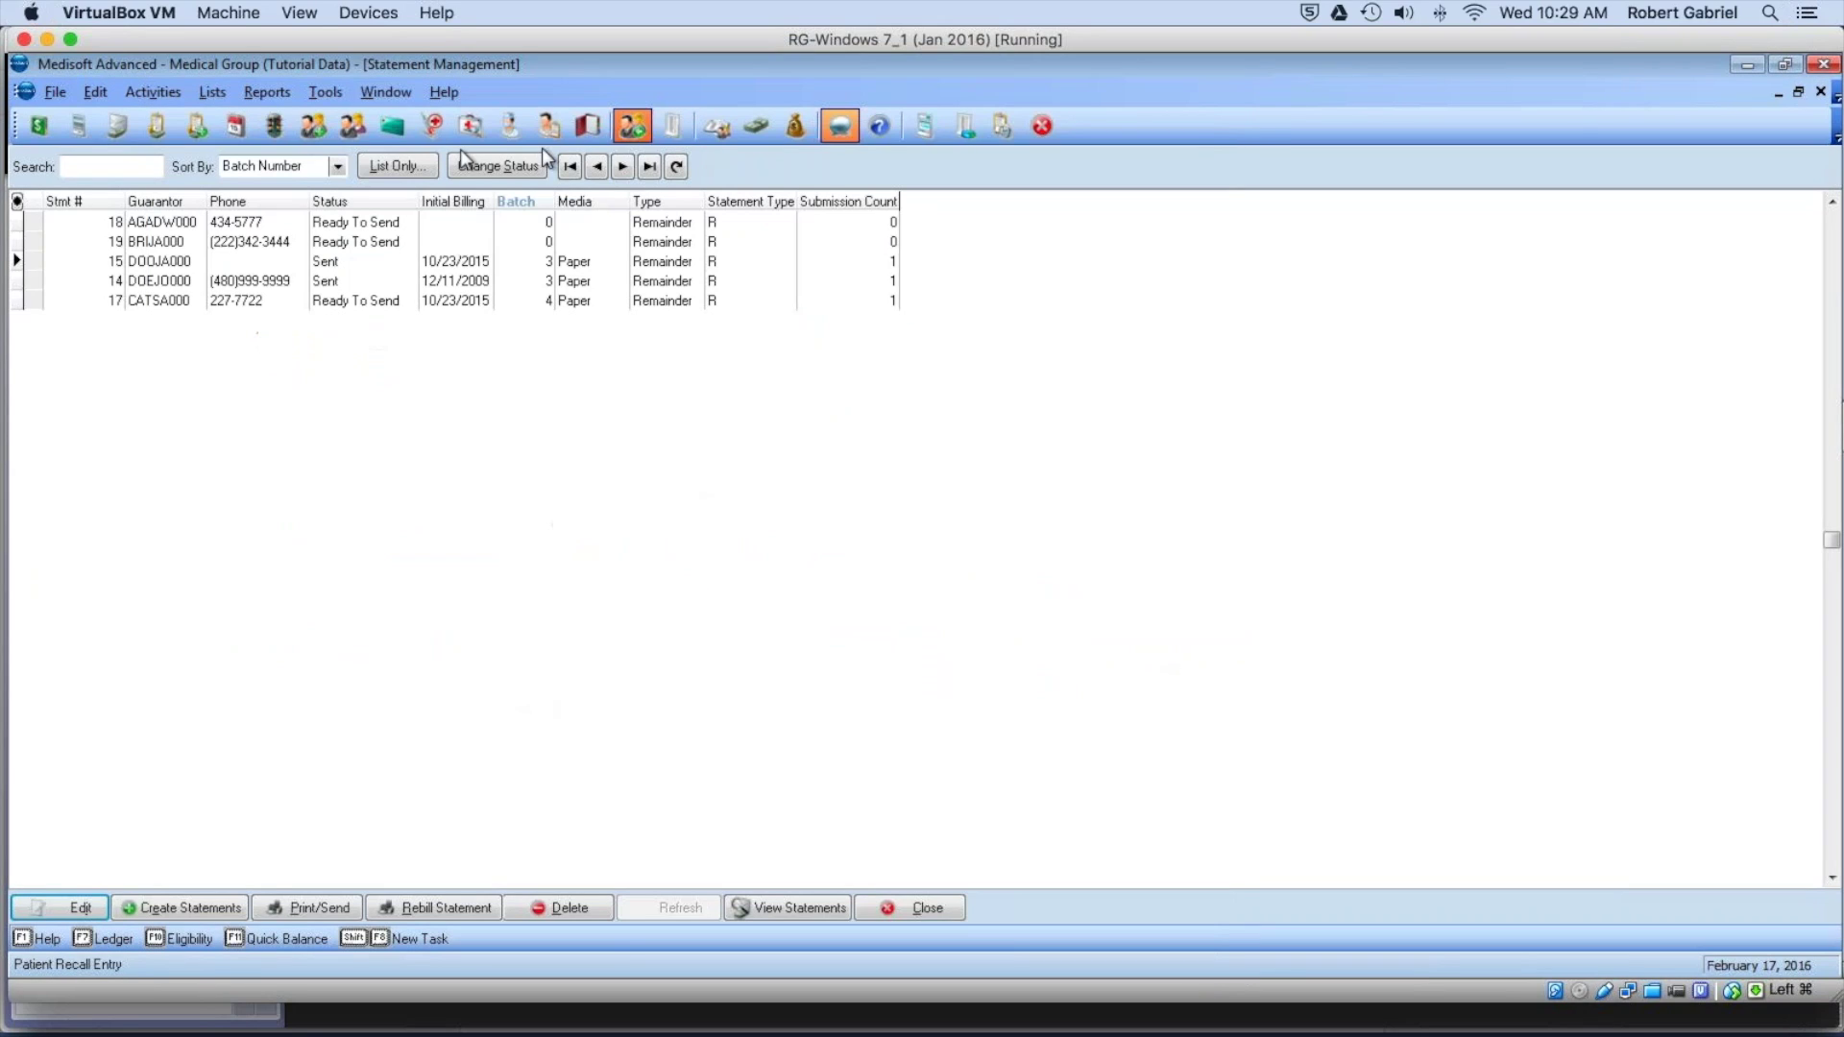
Start an on-screen preview of the Outstanding Co-Payment Report.
{"action": "left_click", "coordinate": [264, 94]}
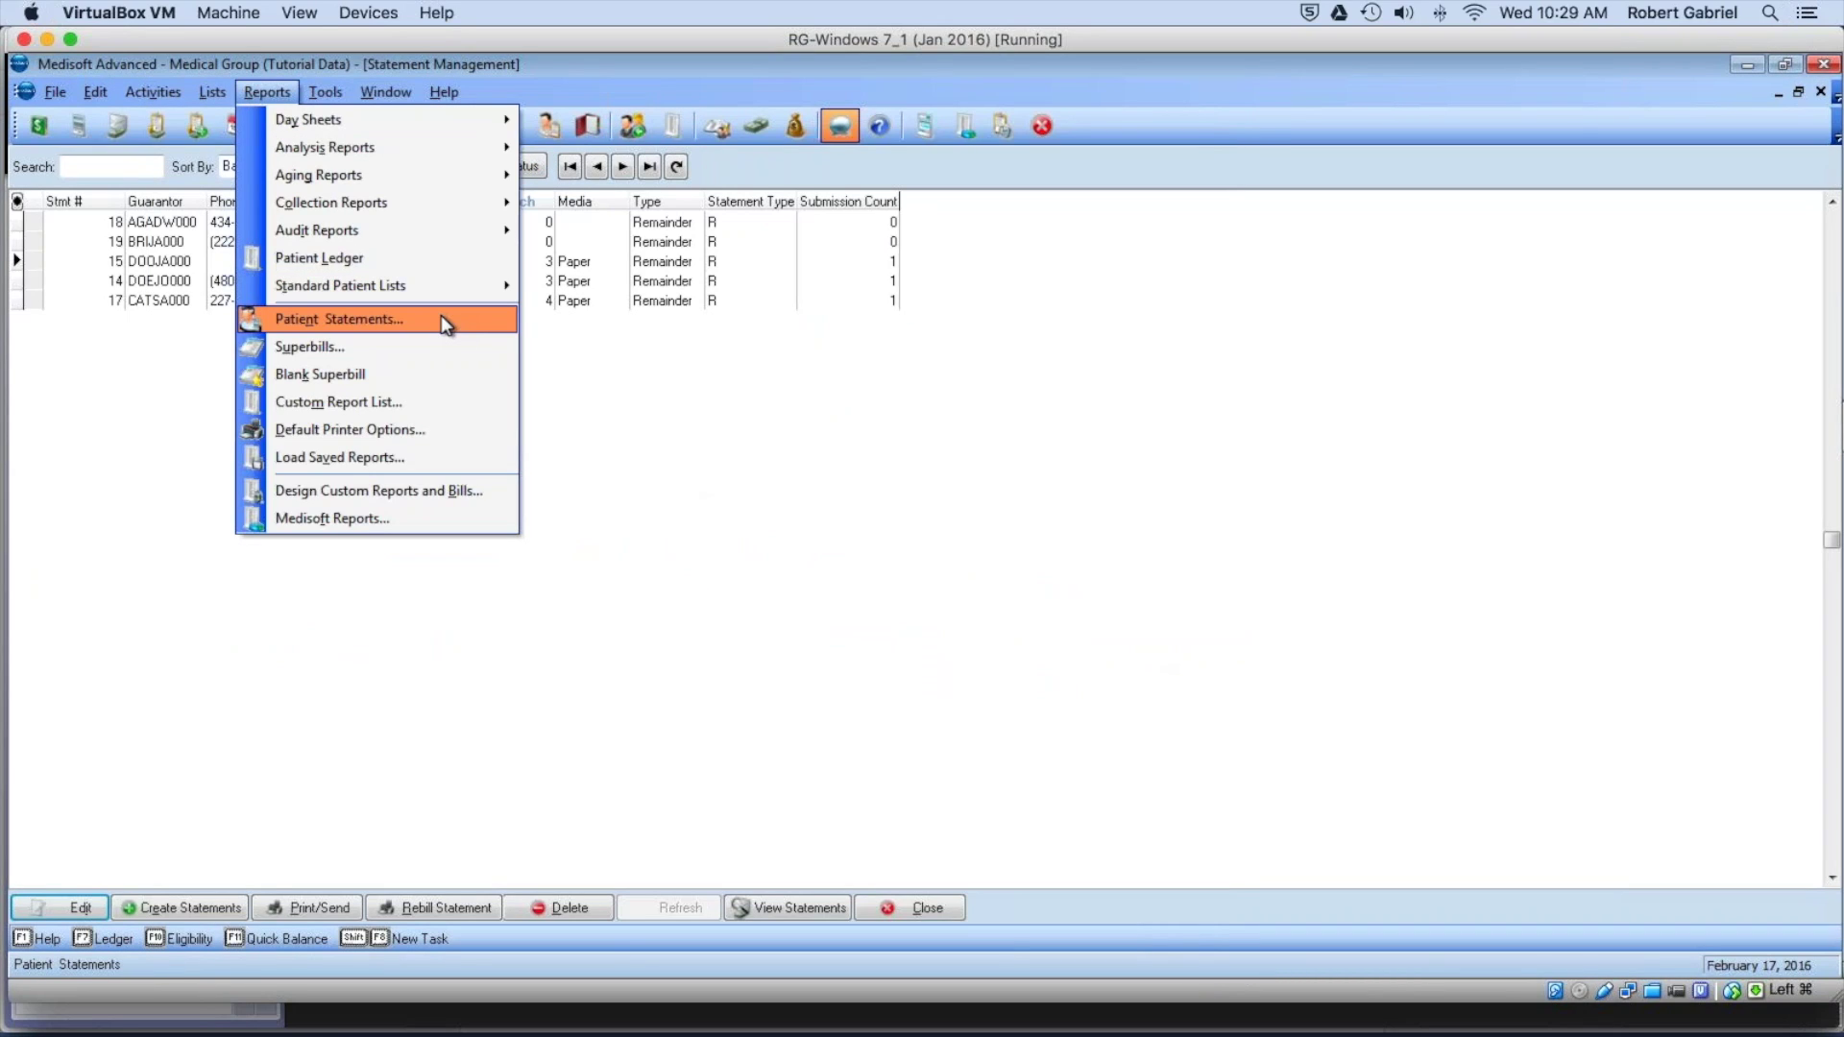
{"action": "mouse_move", "coordinate": [413, 148]}
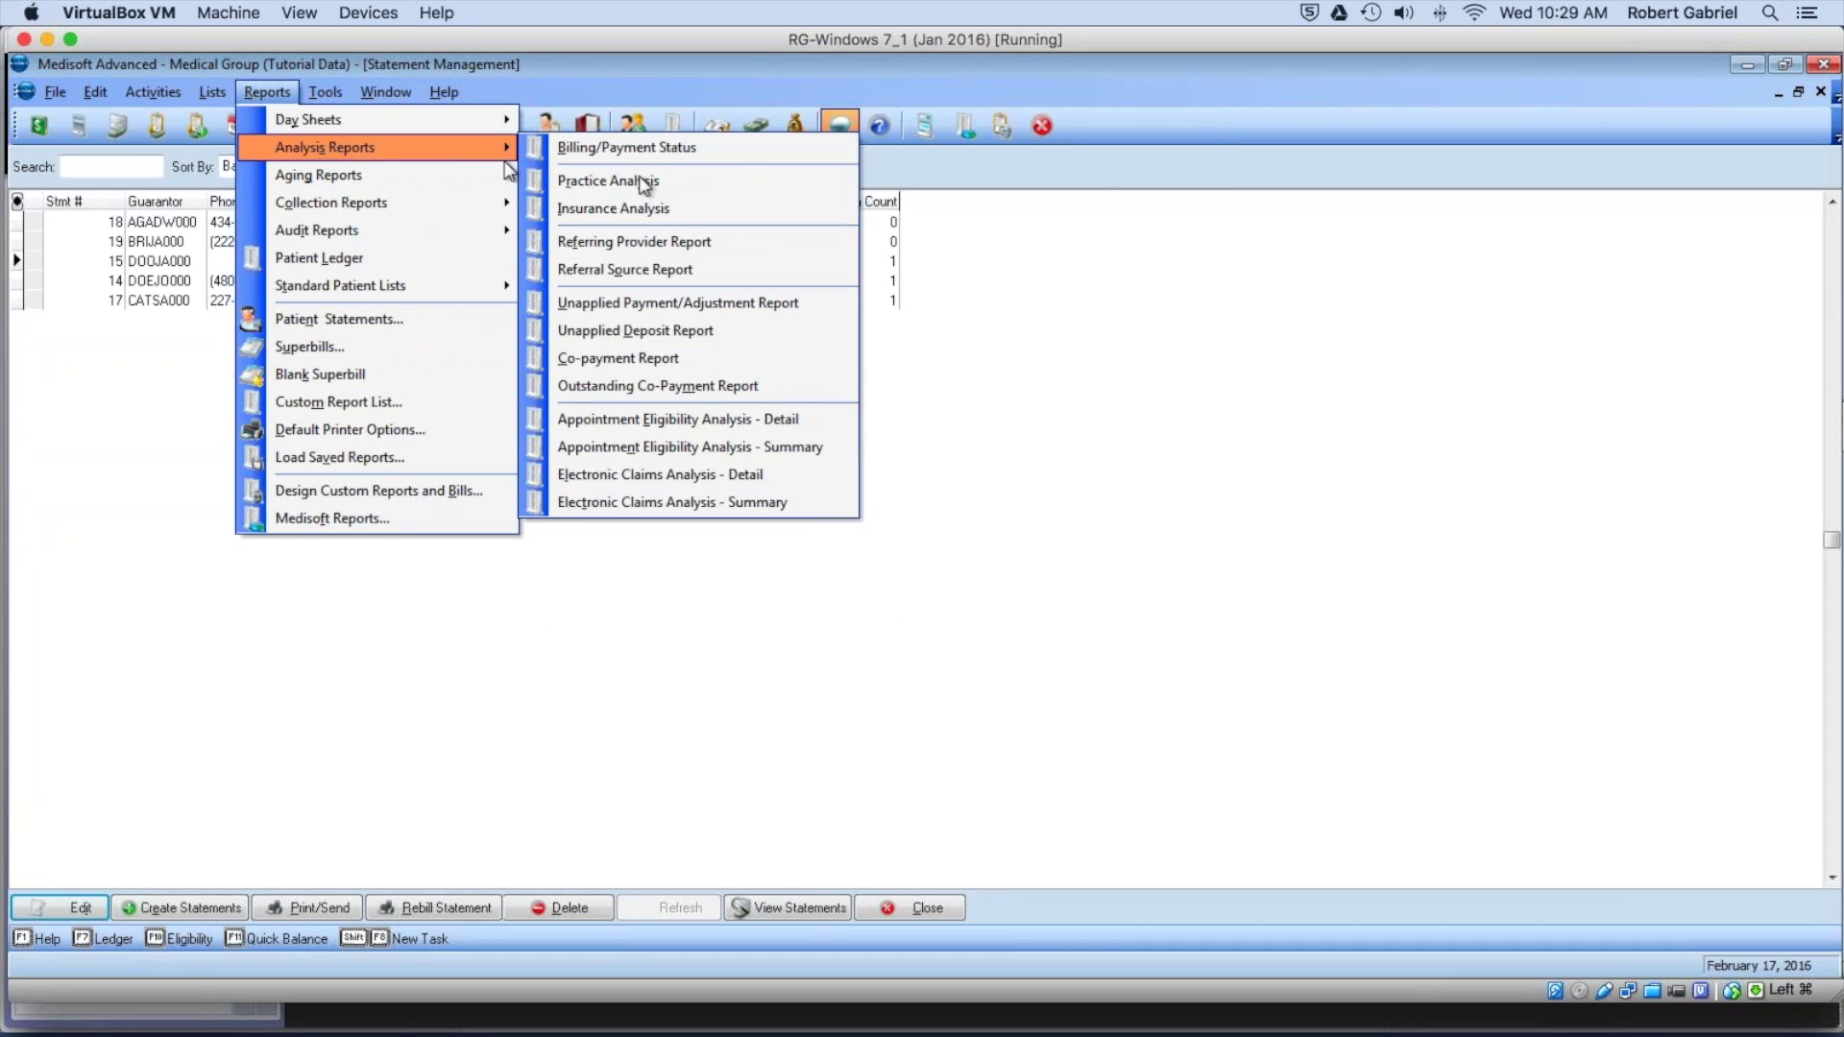
{"action": "left_click", "coordinate": [671, 386]}
{"action": "left_click", "coordinate": [1046, 472]}
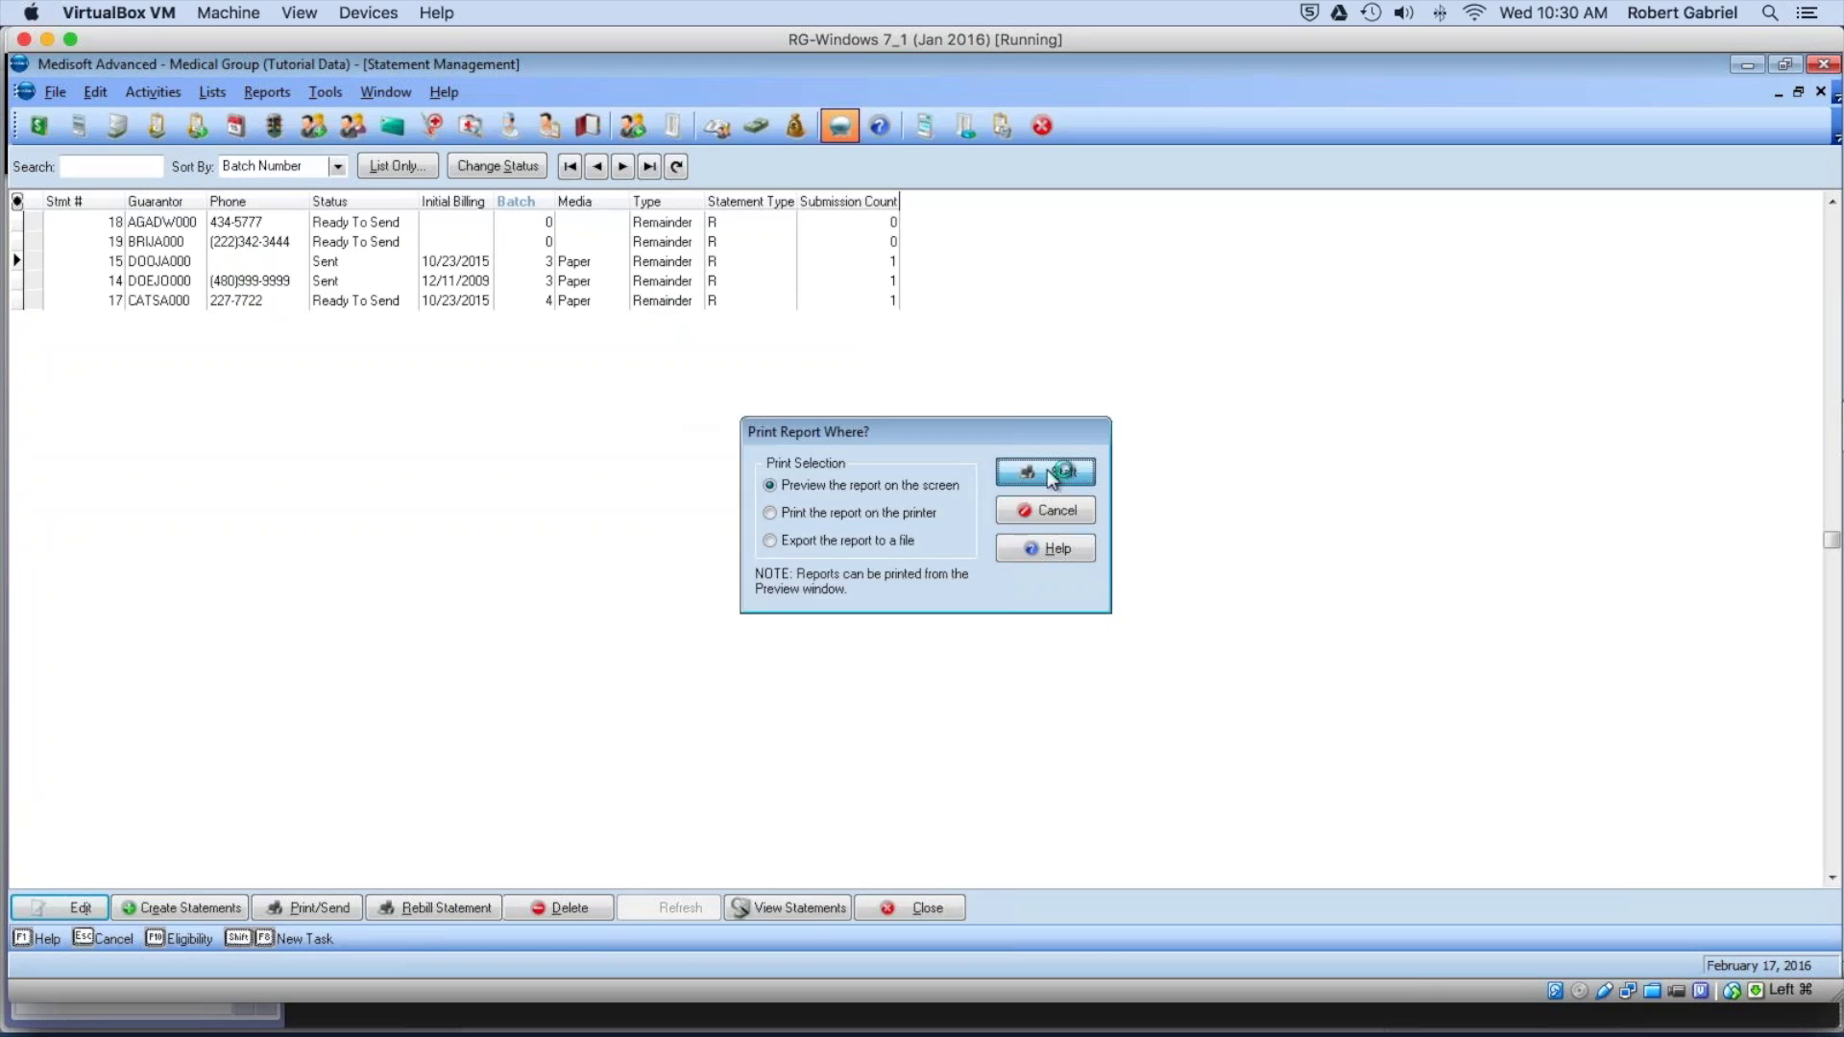